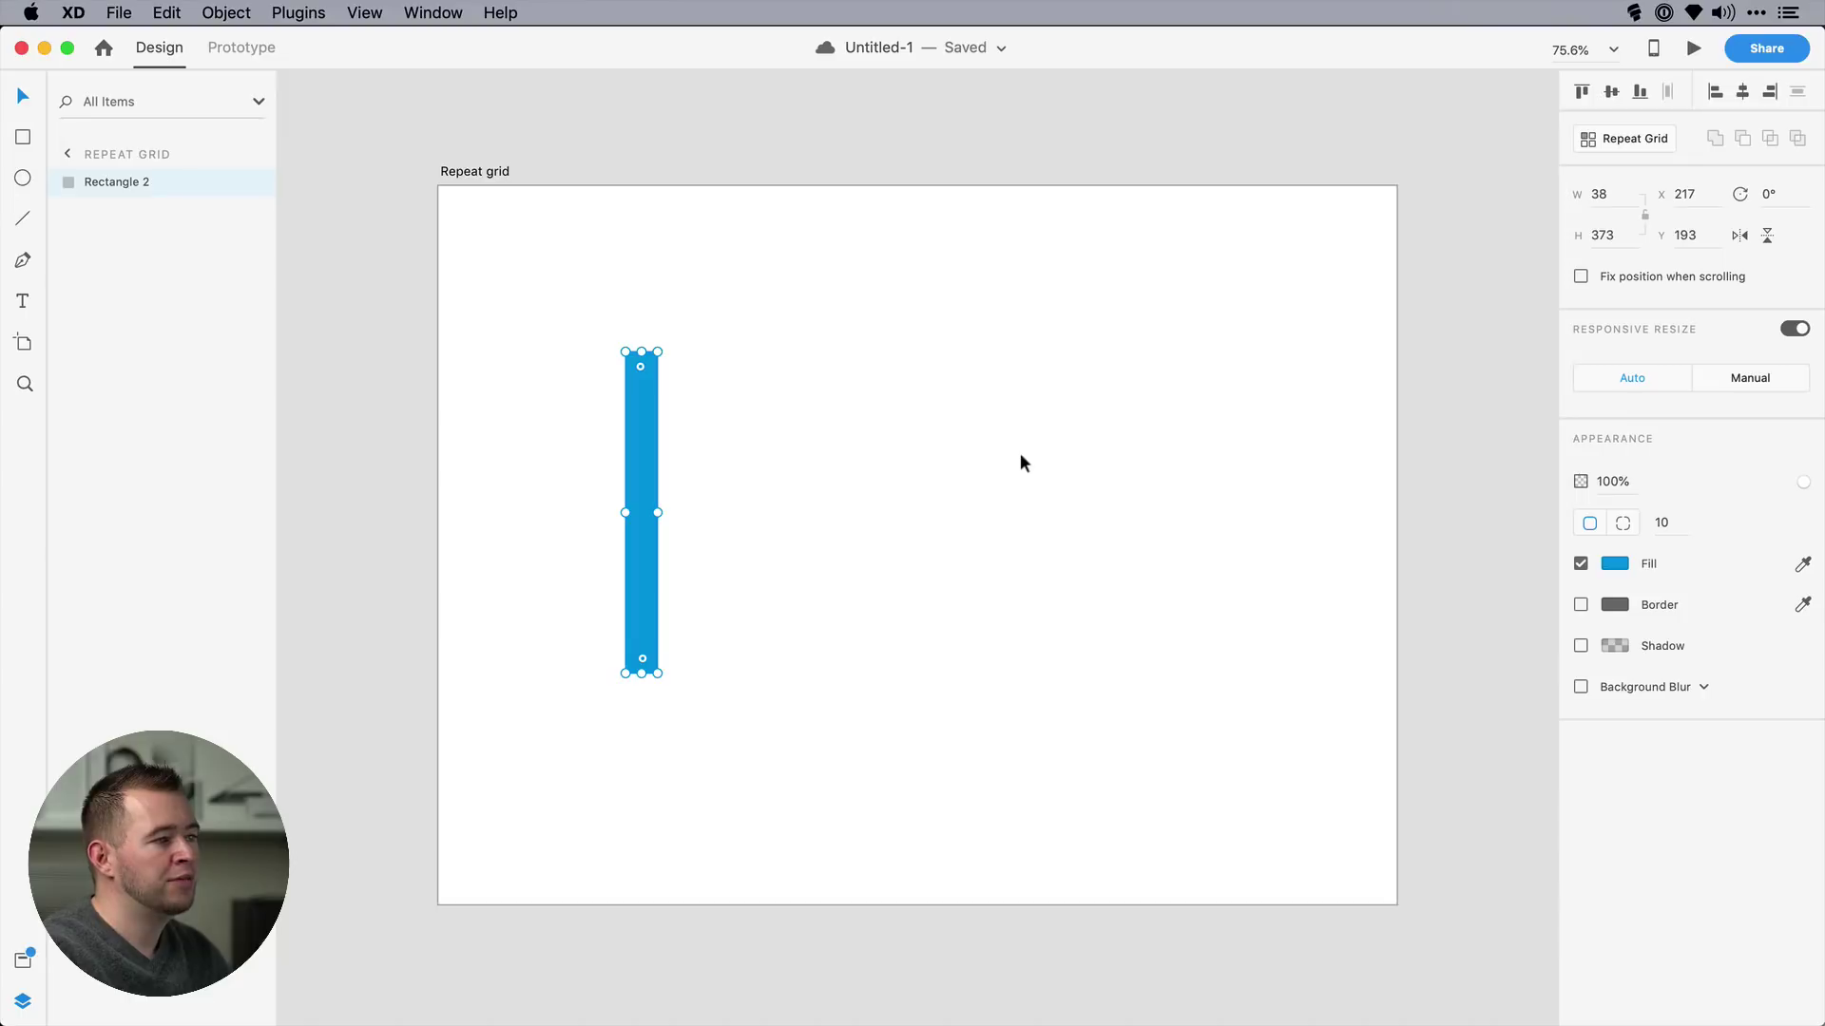
- Repeat the blue bar into ten columns and ungroup the grid into separate bars
left_click(1635, 140)
left_click_drag(659, 526, 1023, 543)
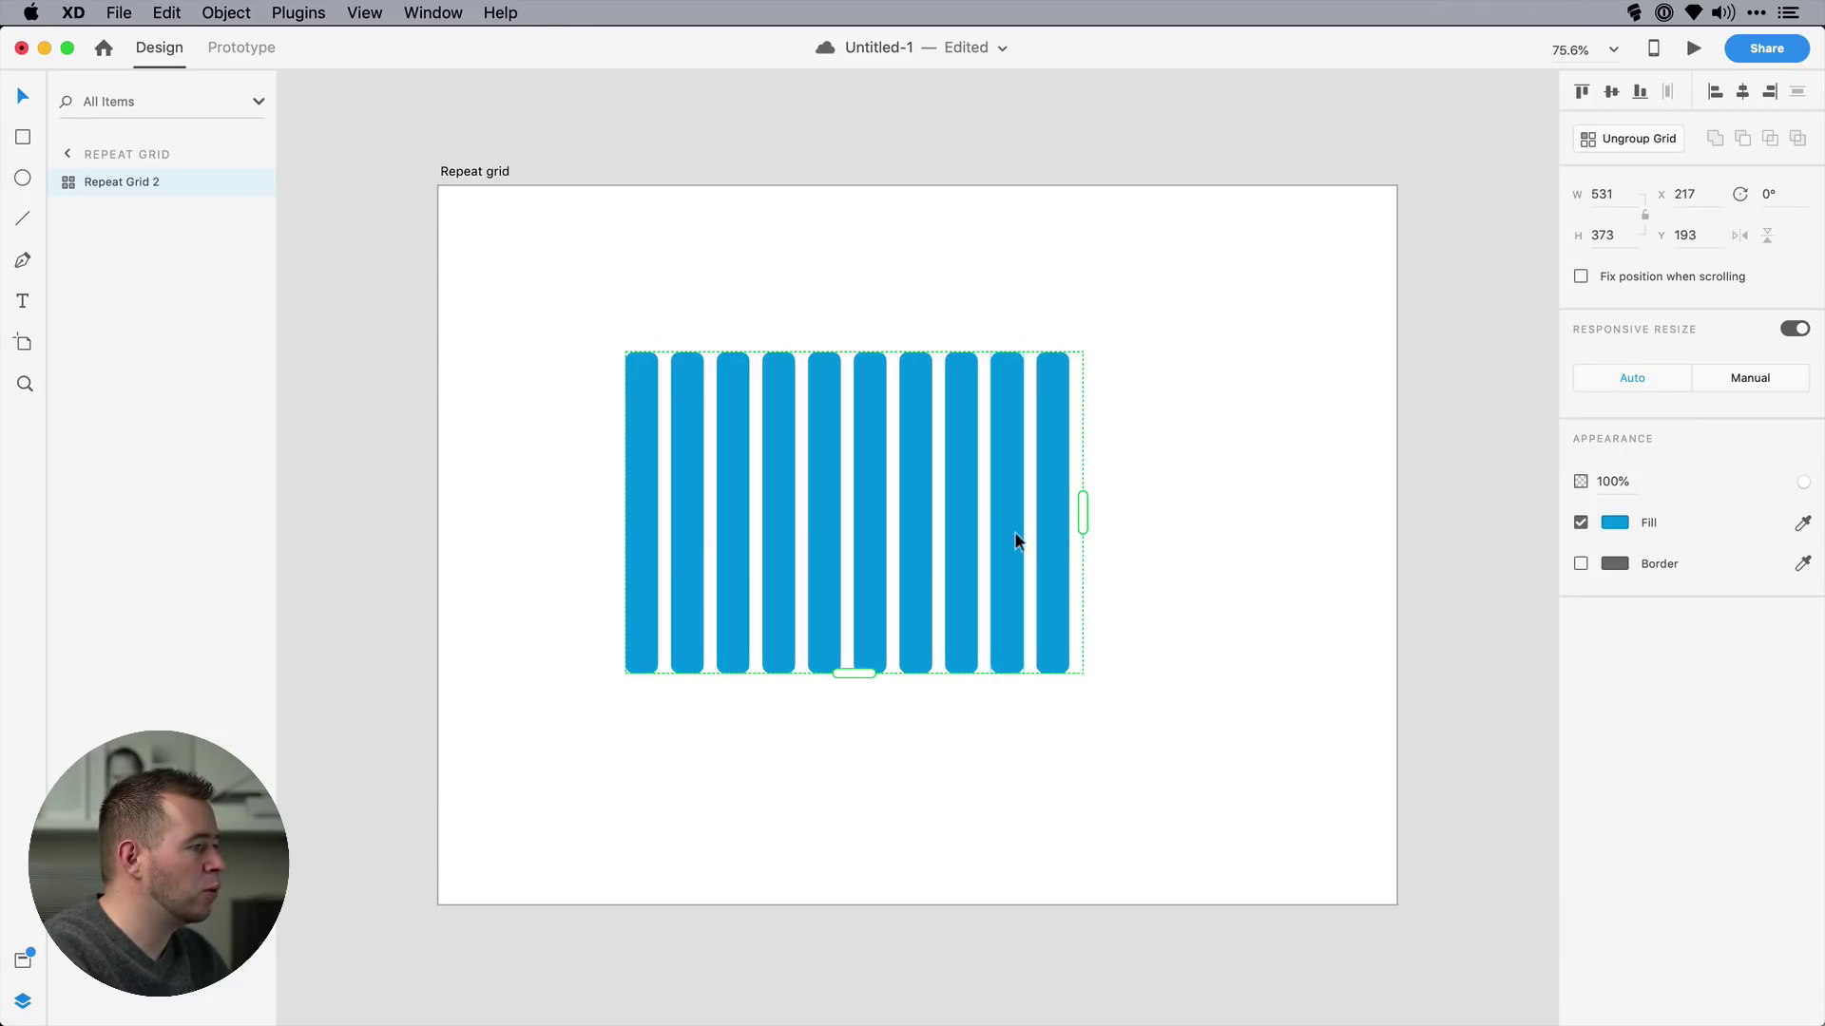
double_click(651, 513)
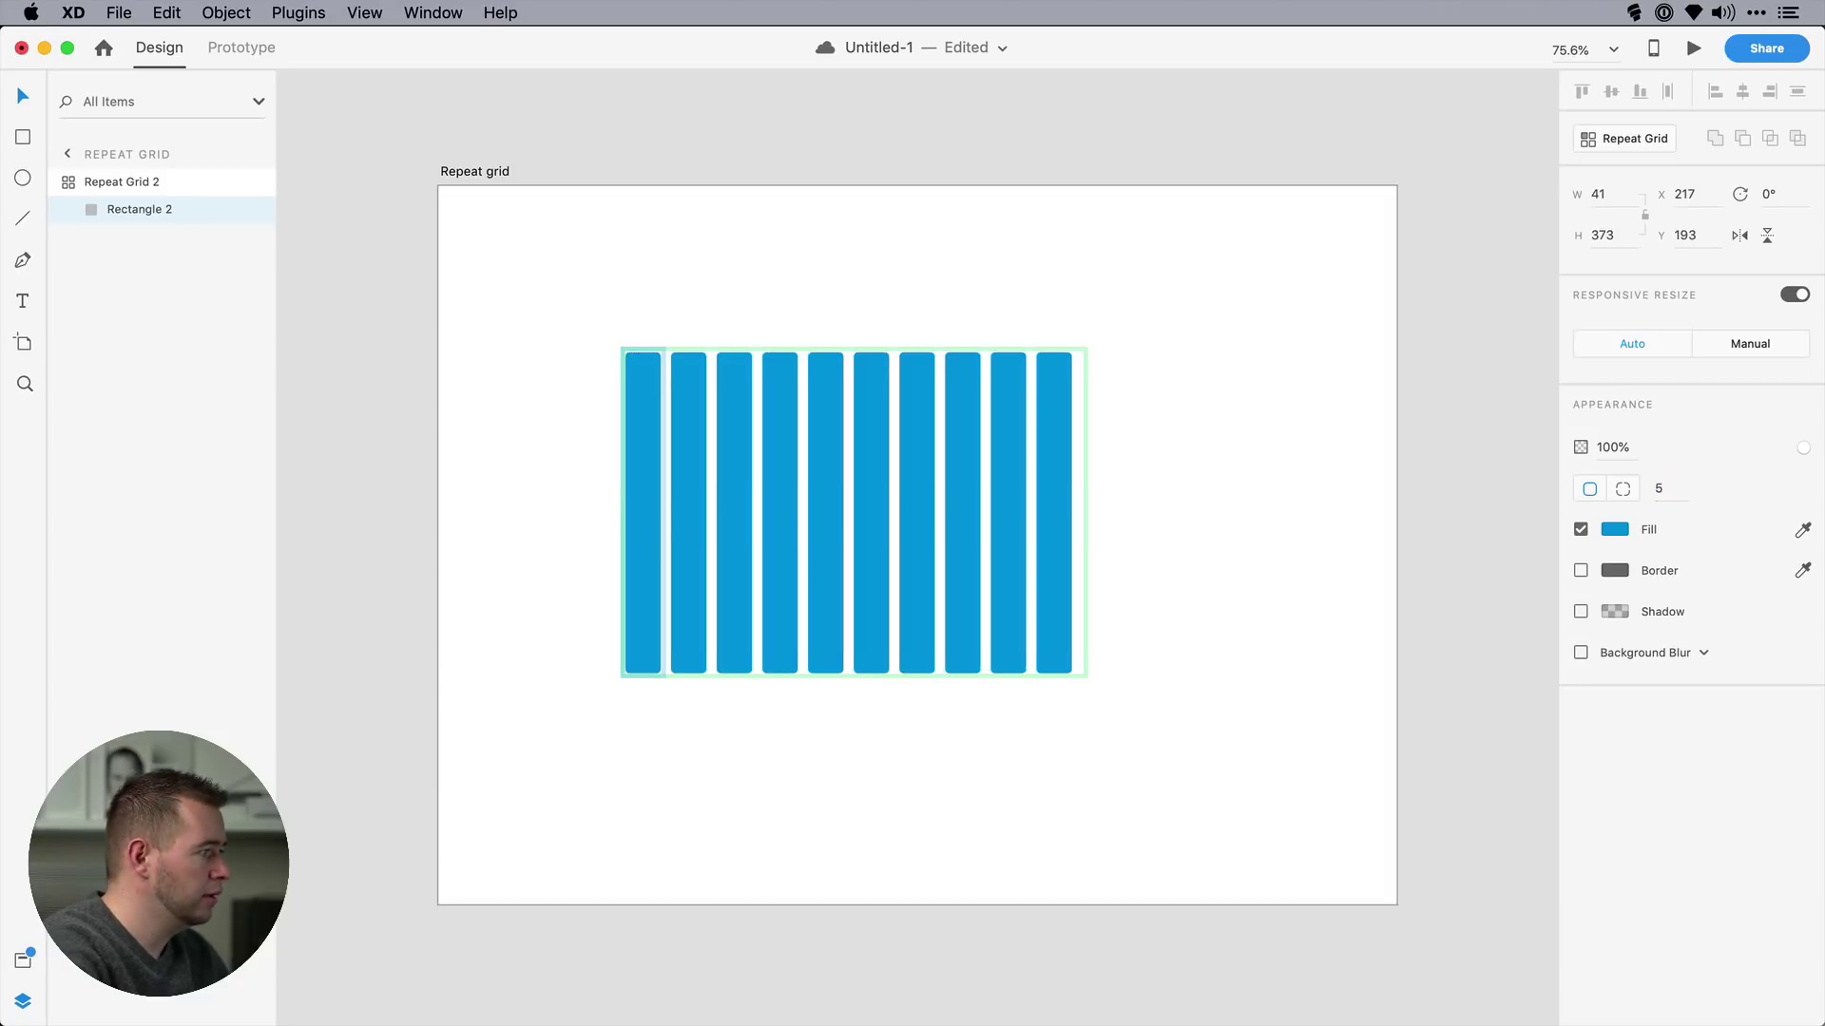
left_click(1179, 477)
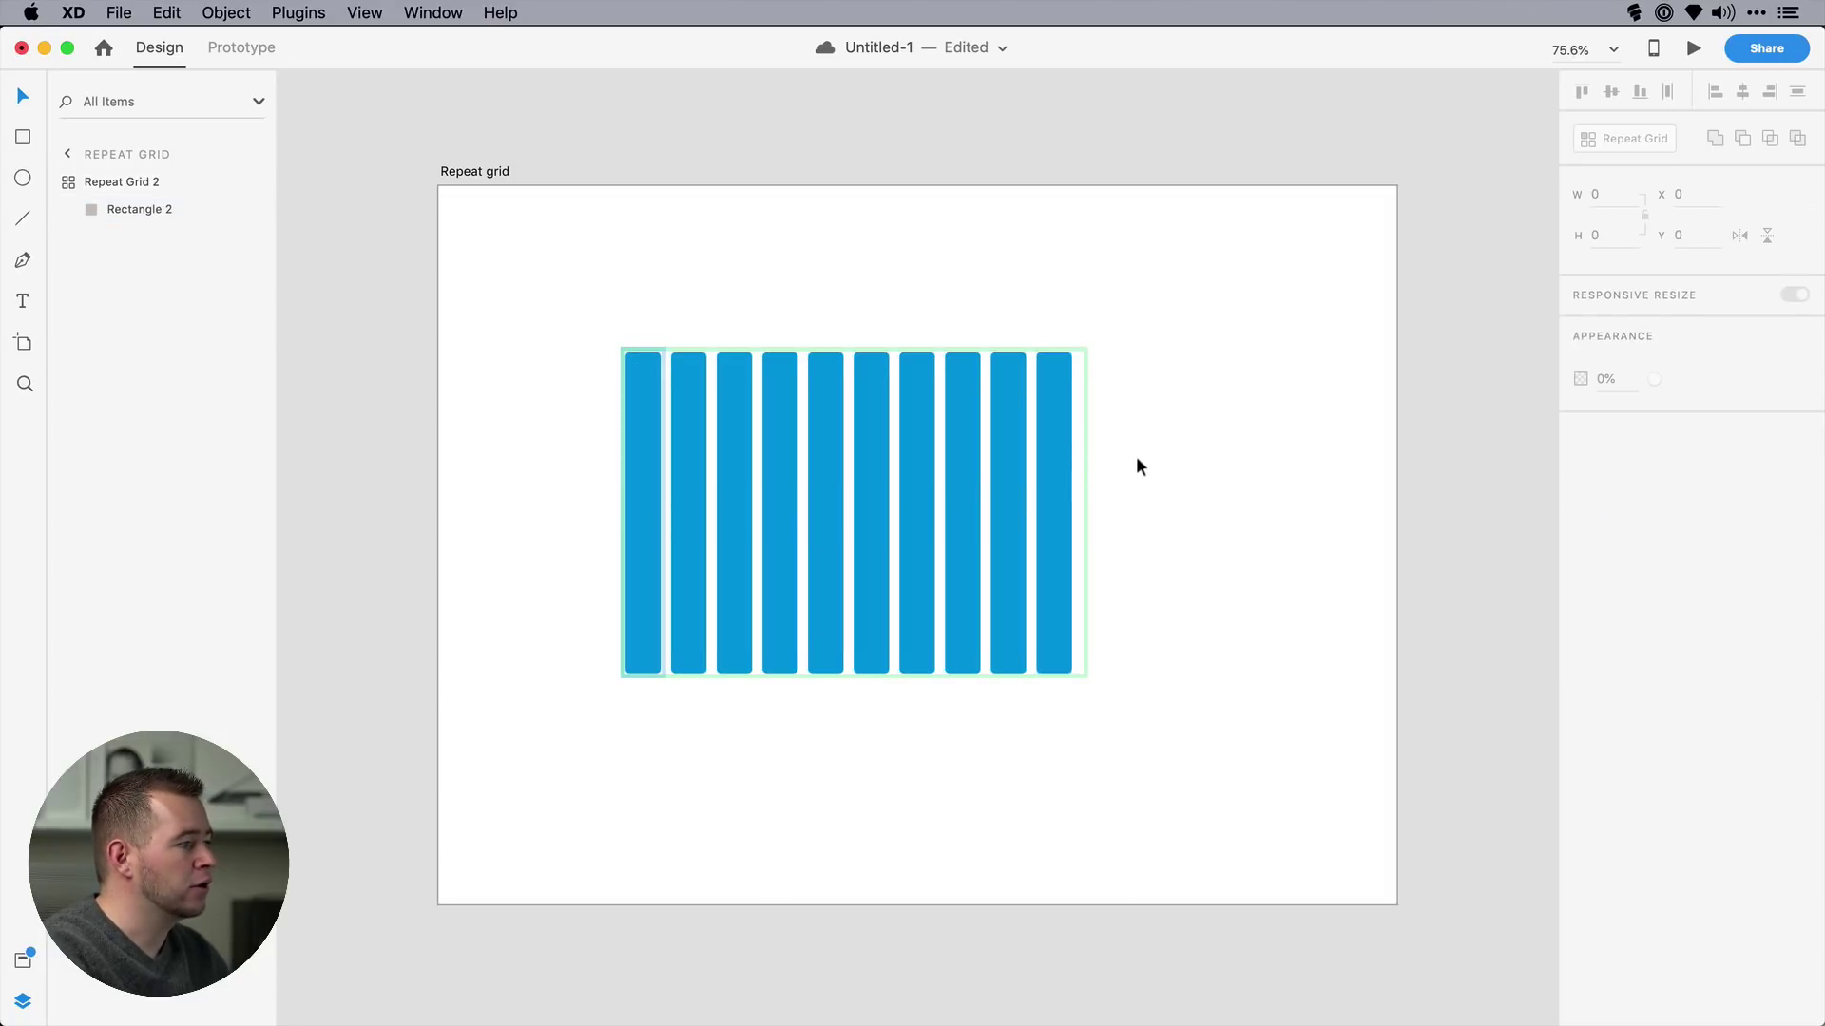
left_click(1057, 459)
key("super+shift+g")
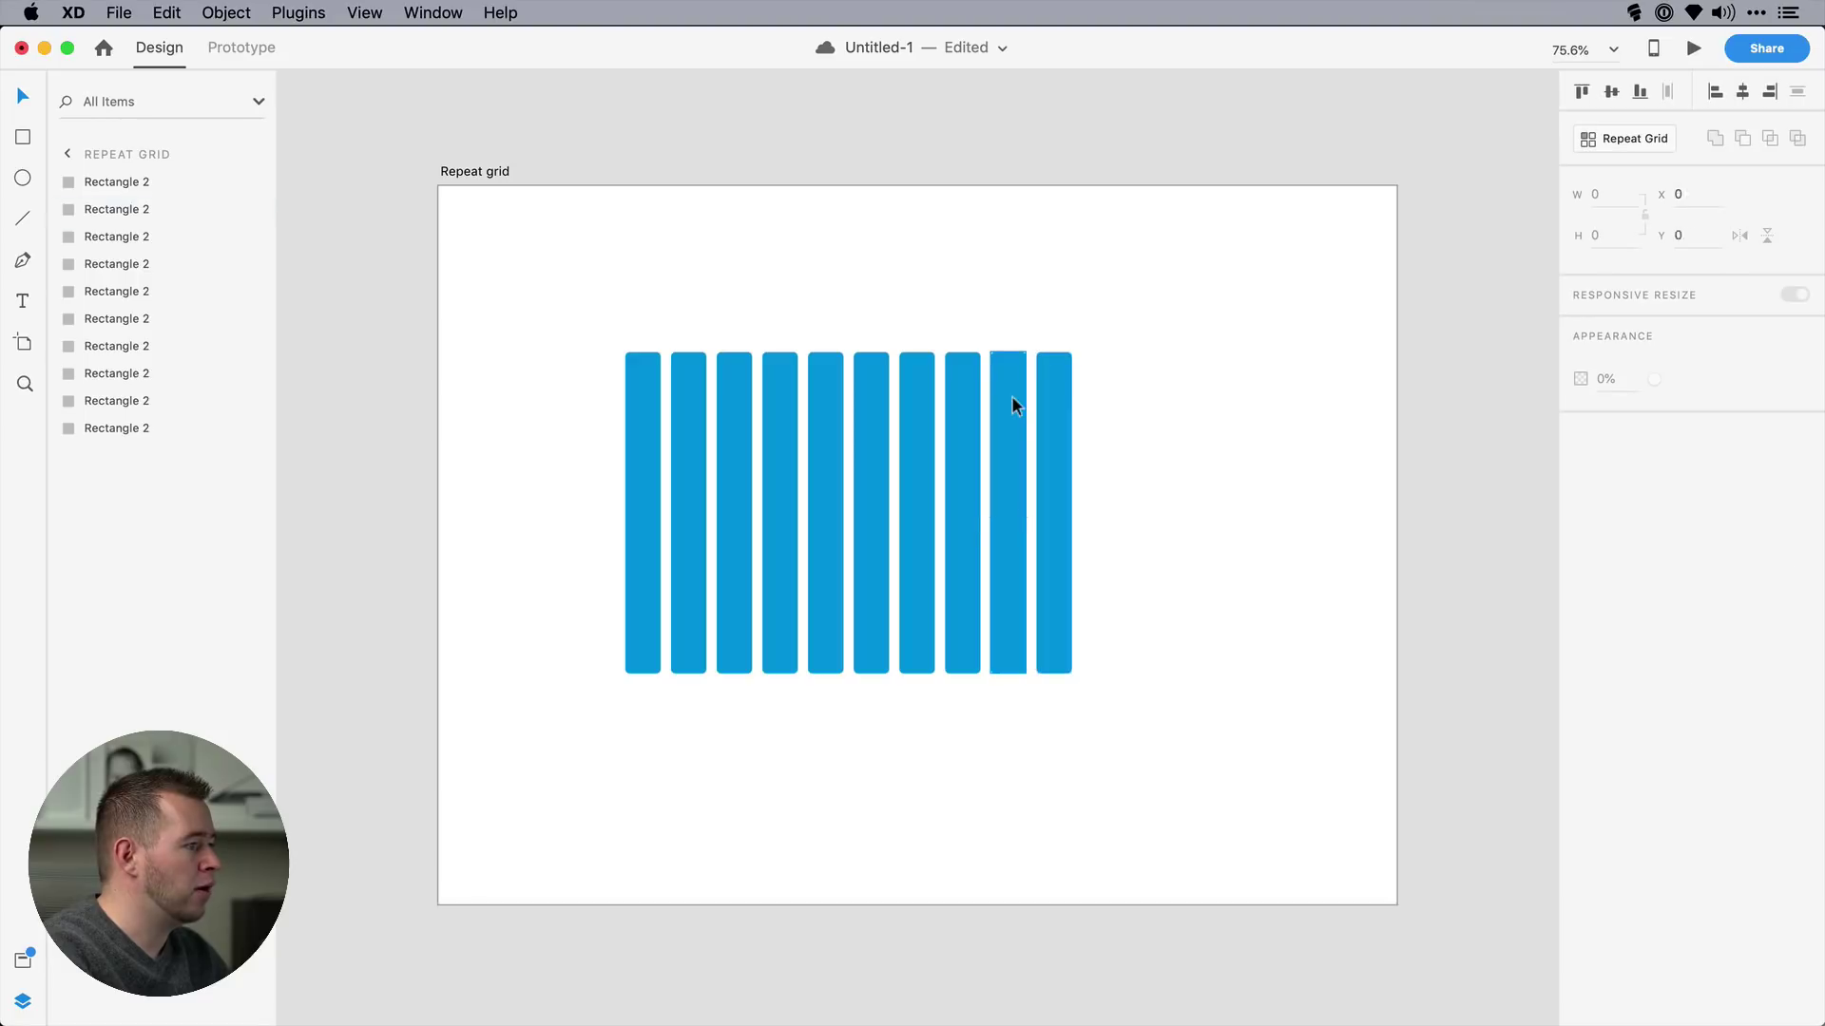
- Shorten several of the bars to different heights so they resemble a bar chart
left_click(1015, 406)
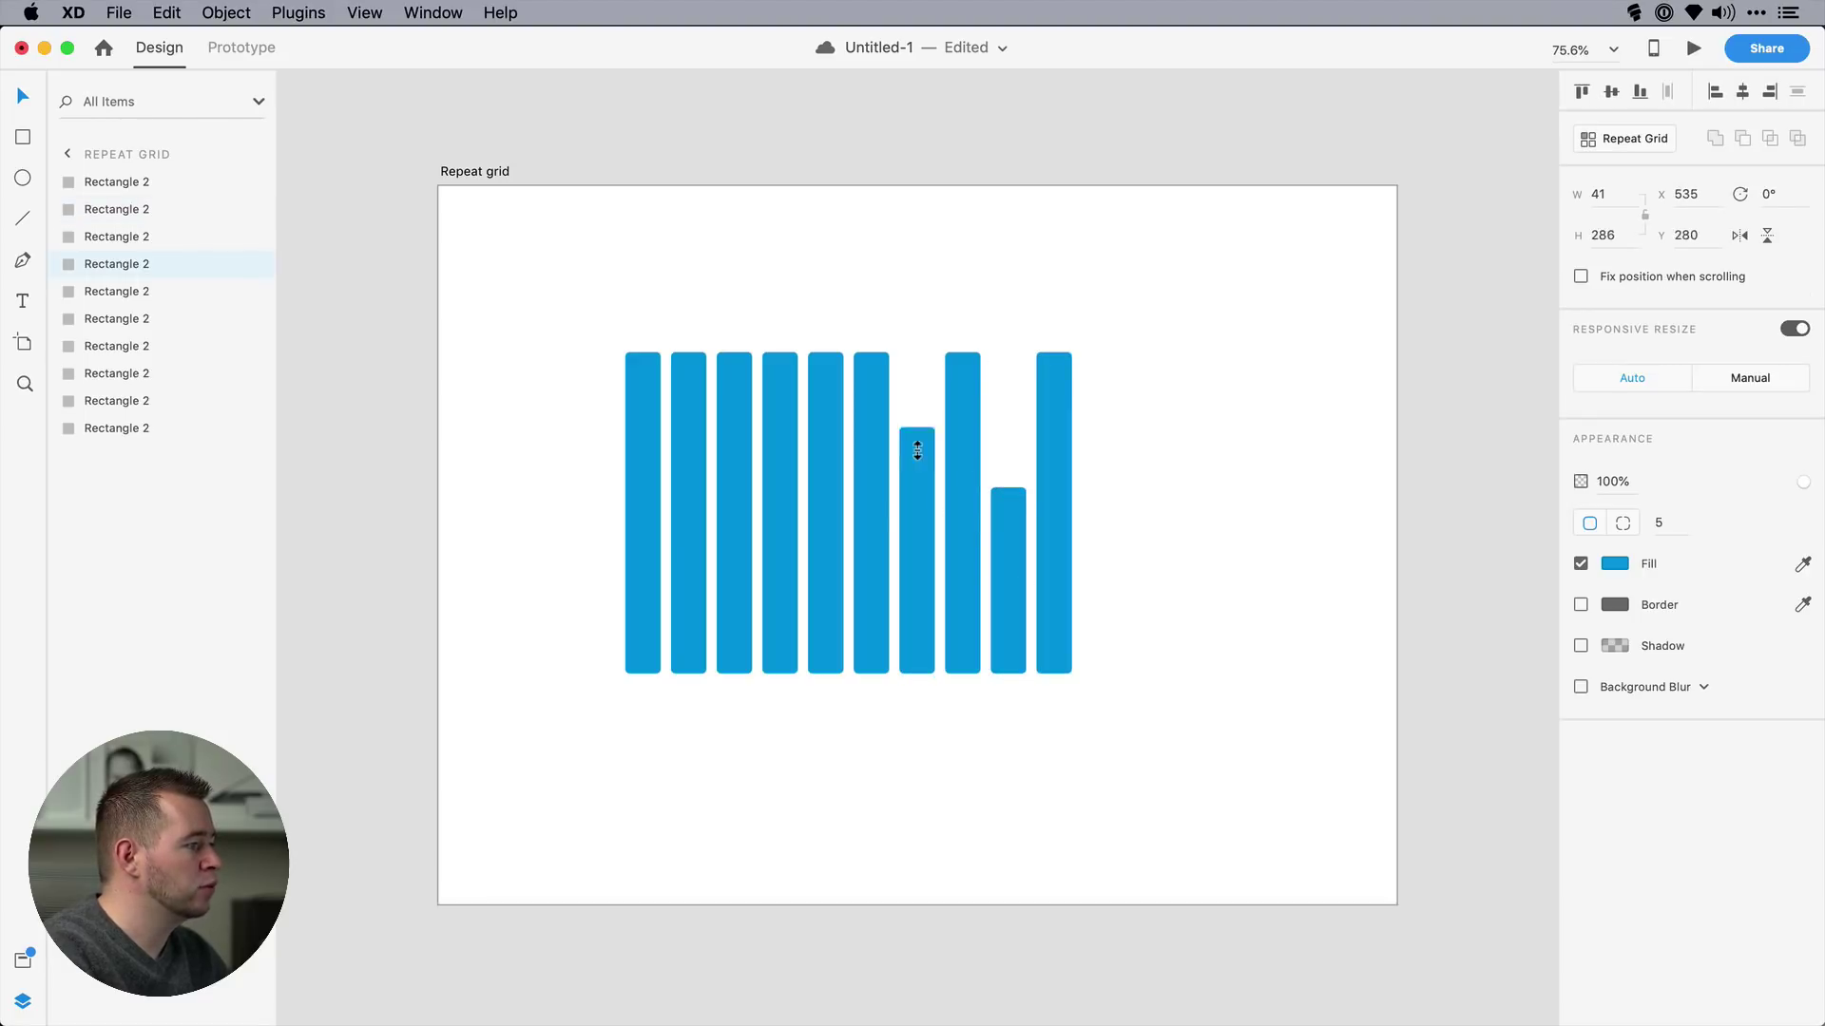
left_click_drag(870, 354, 870, 430)
left_click_drag(825, 354, 779, 505)
left_click_drag(734, 353, 734, 581)
left_click_drag(688, 353, 688, 522)
left_click_drag(642, 353, 643, 478)
left_click(971, 383)
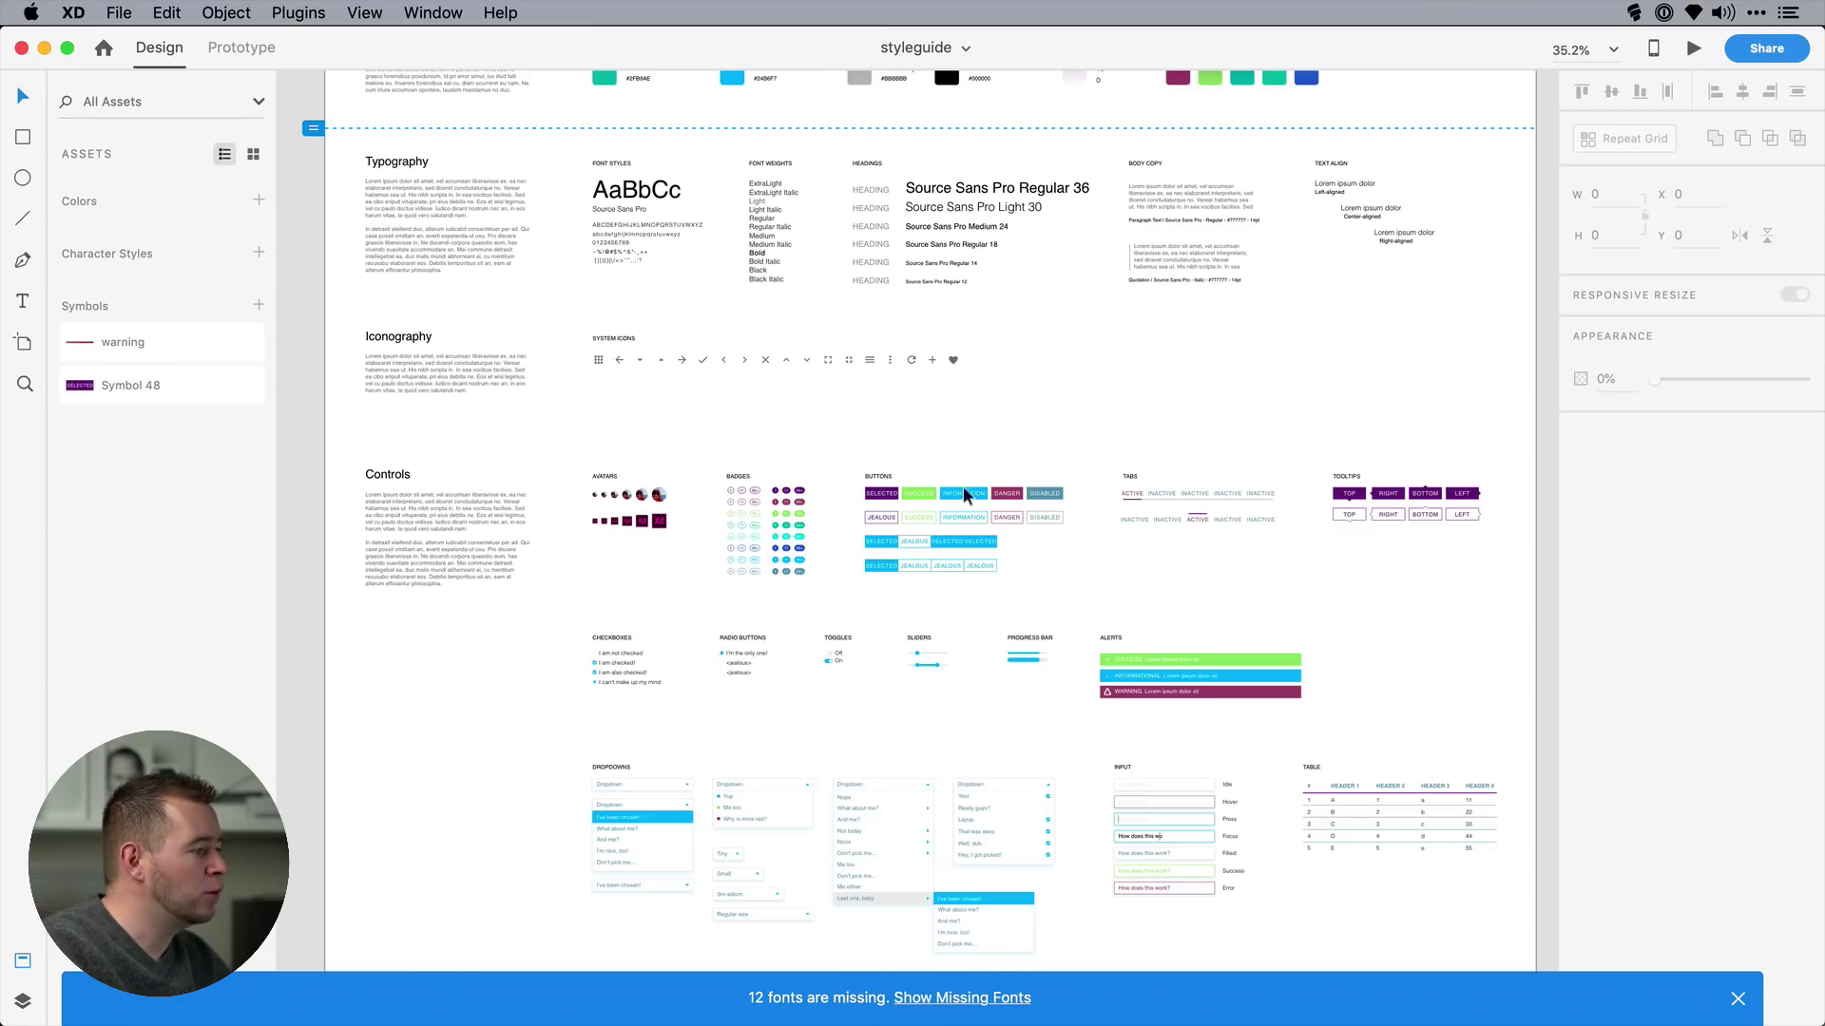
- Copy the styleguide's WARNING alert and paste it at the top-left of the symbols artboard
scroll(1152, 721, "up", 5)
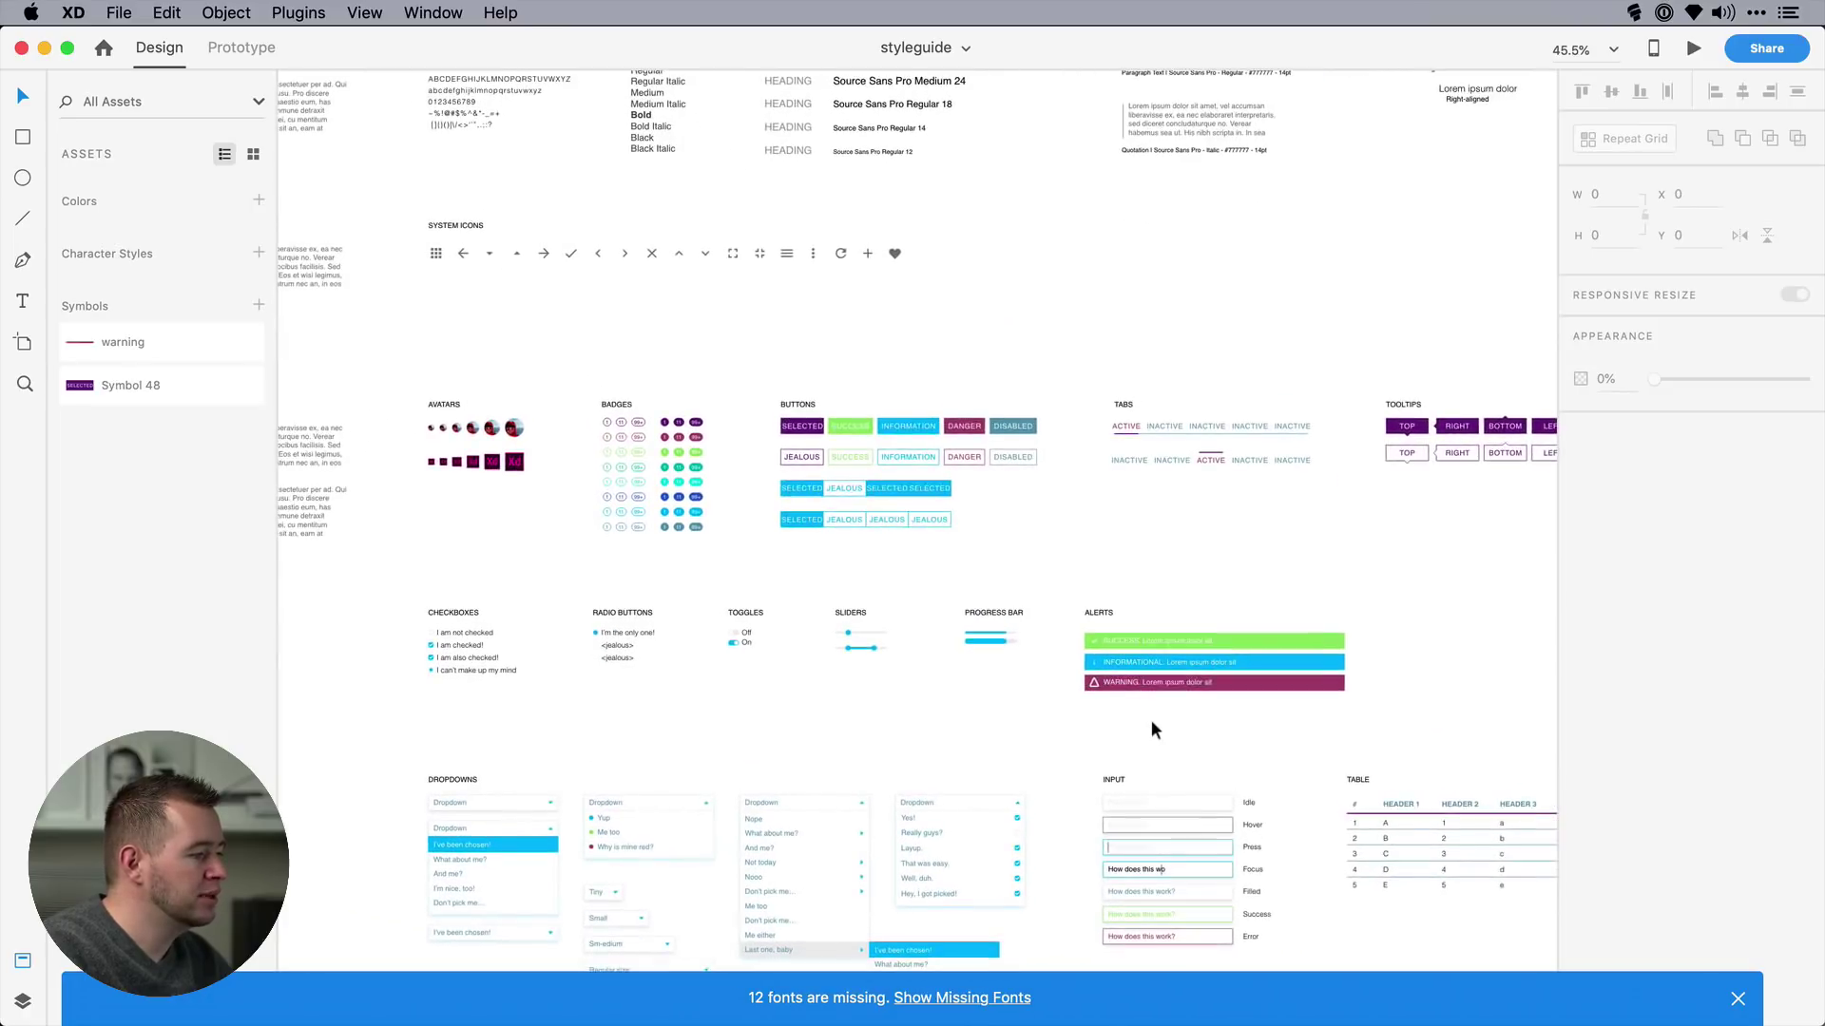
left_click(1152, 709)
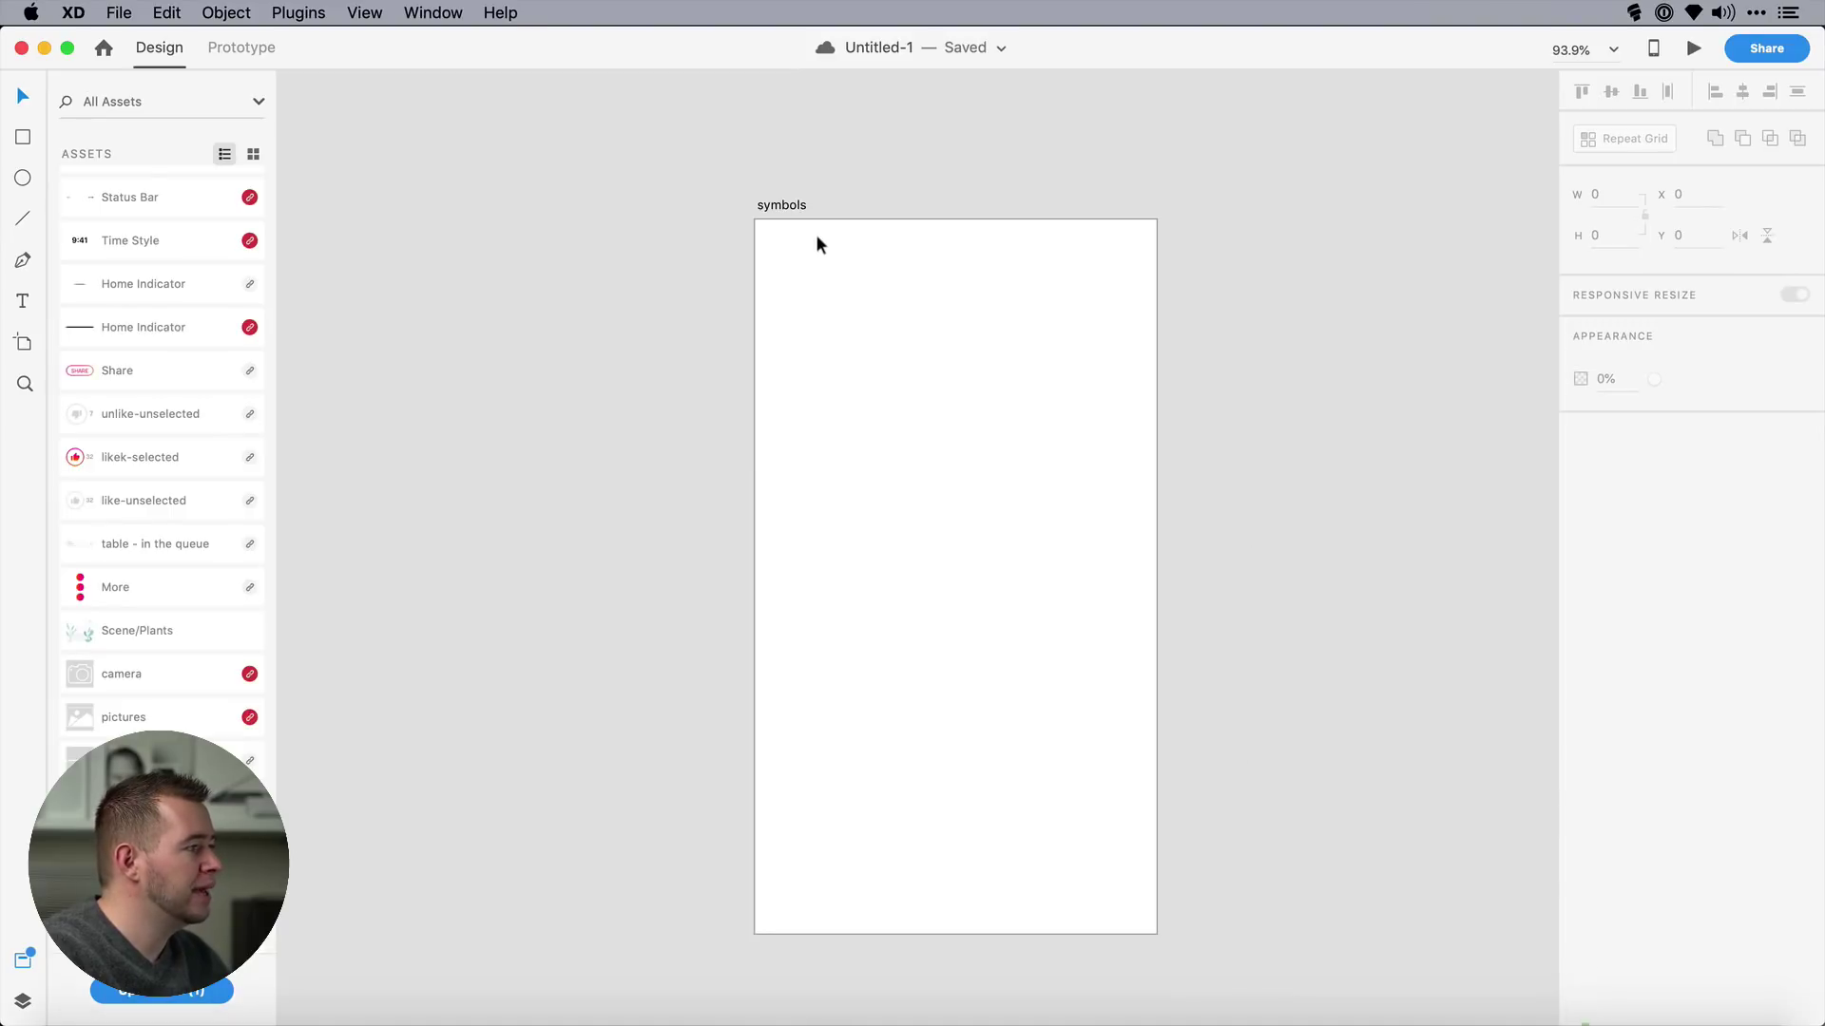
left_click(782, 209)
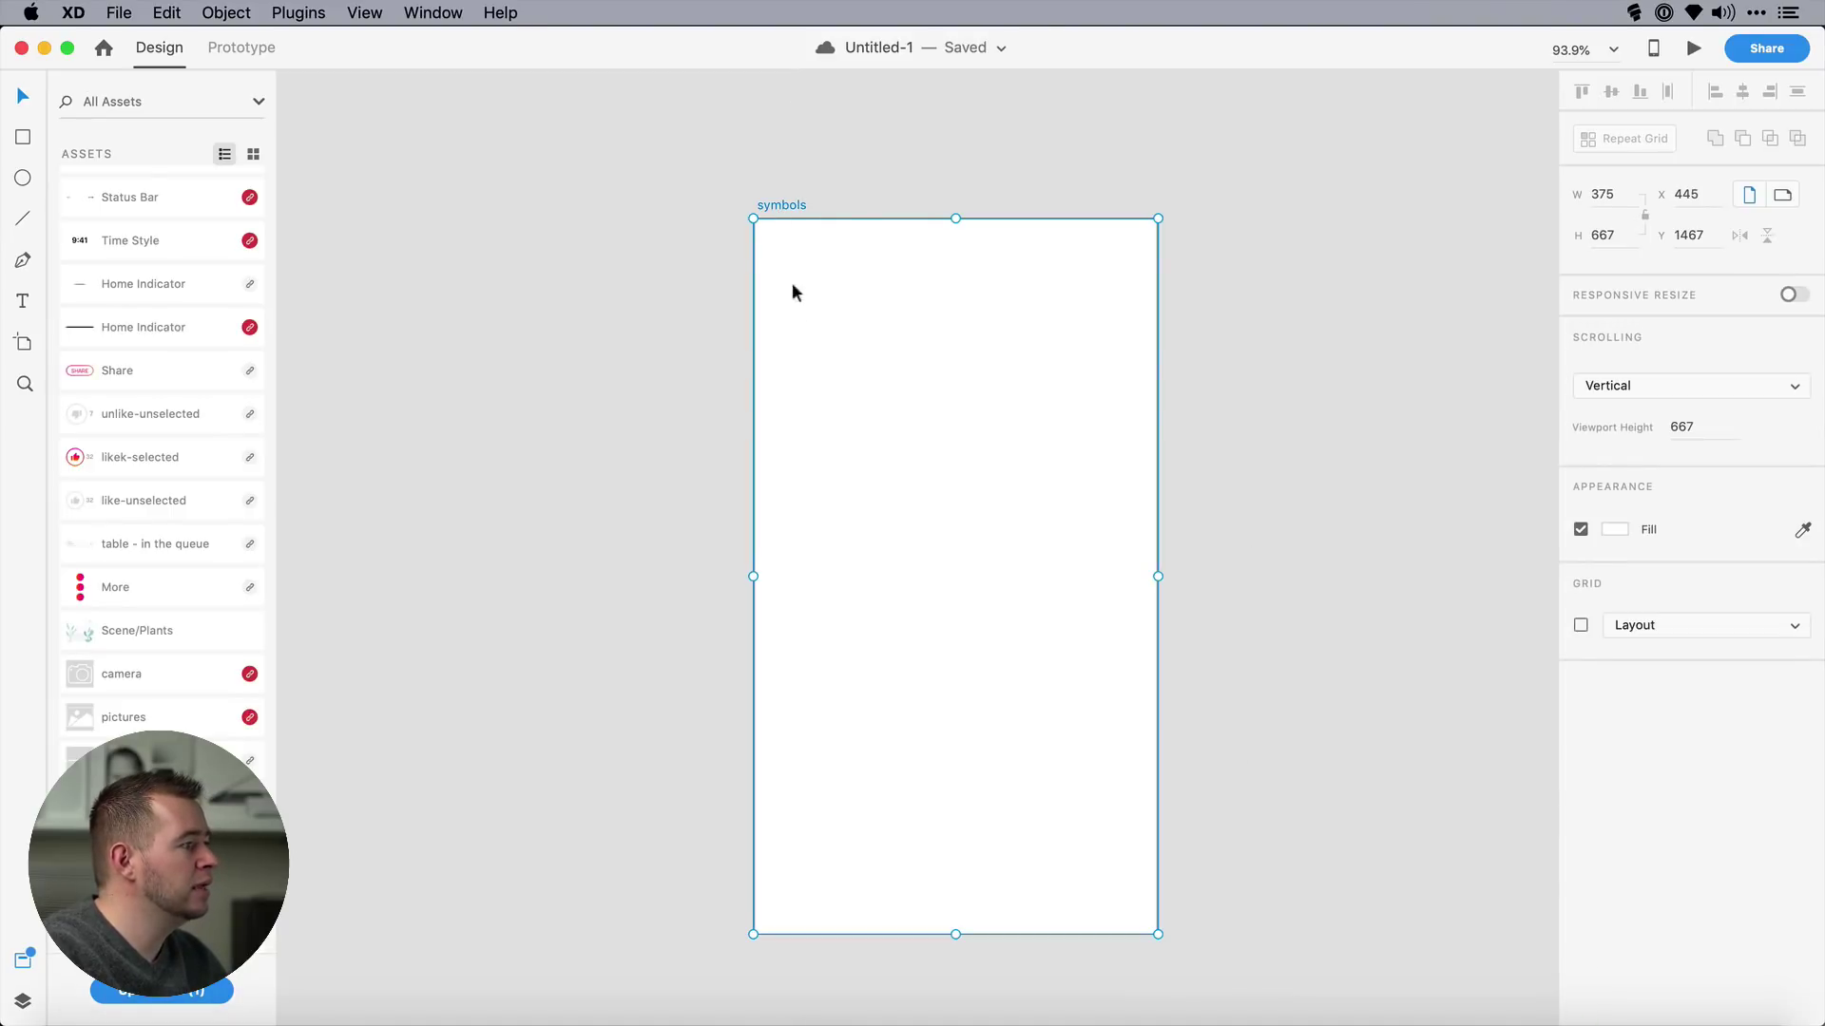
key("cmd+v")
left_click_drag(848, 577, 950, 539)
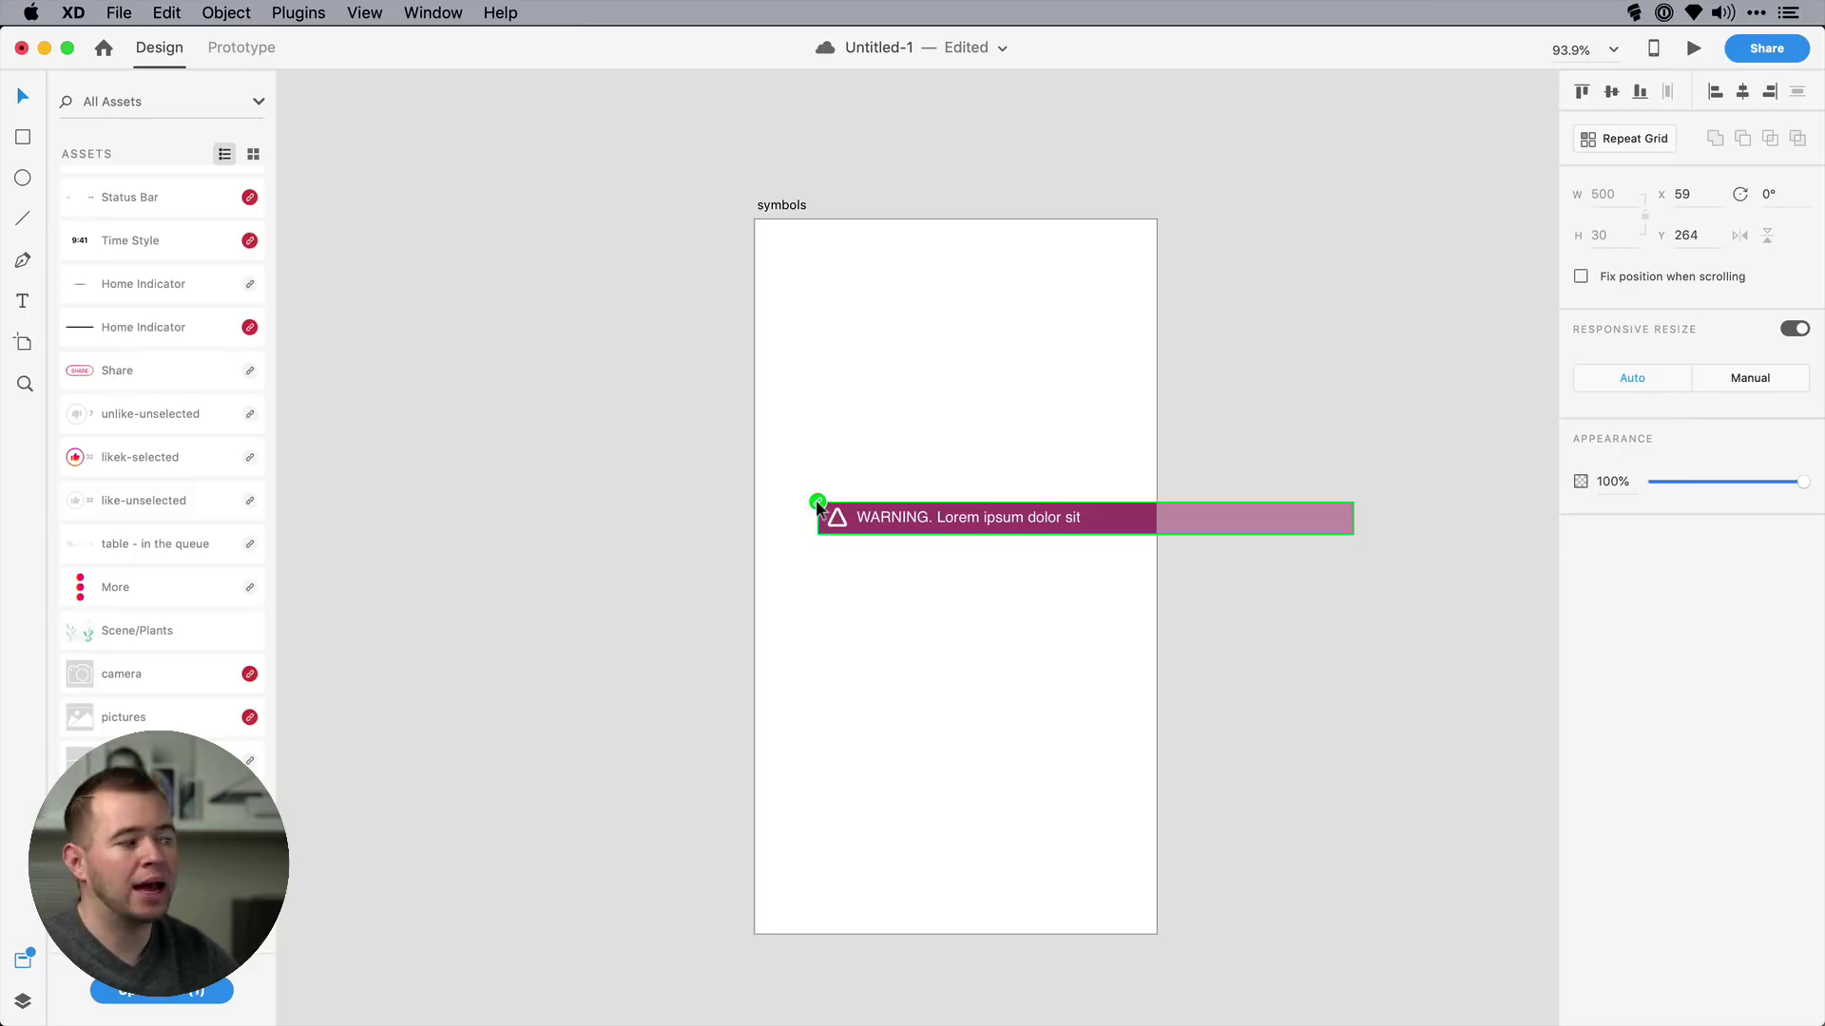
left_click_drag(817, 507, 772, 294)
right_click(839, 305)
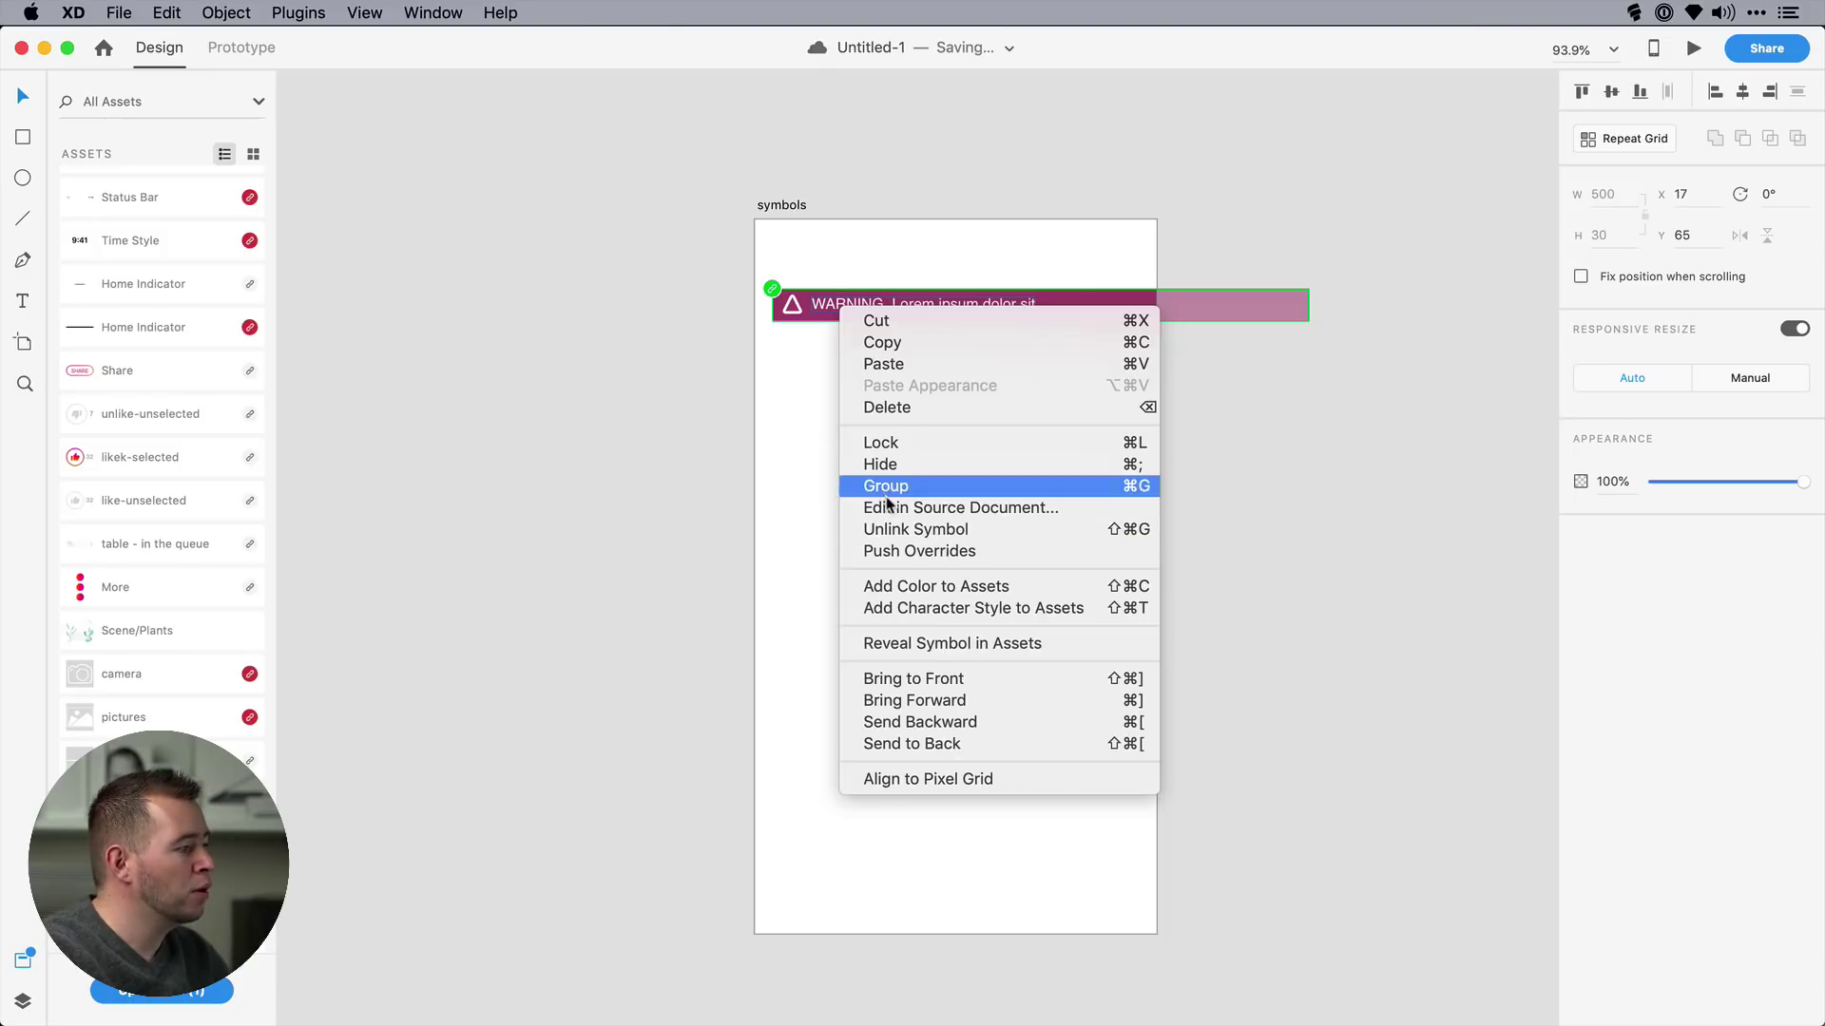
- Edit the WARNING symbol in its source styleguide and change its fill to red
left_click(943, 508)
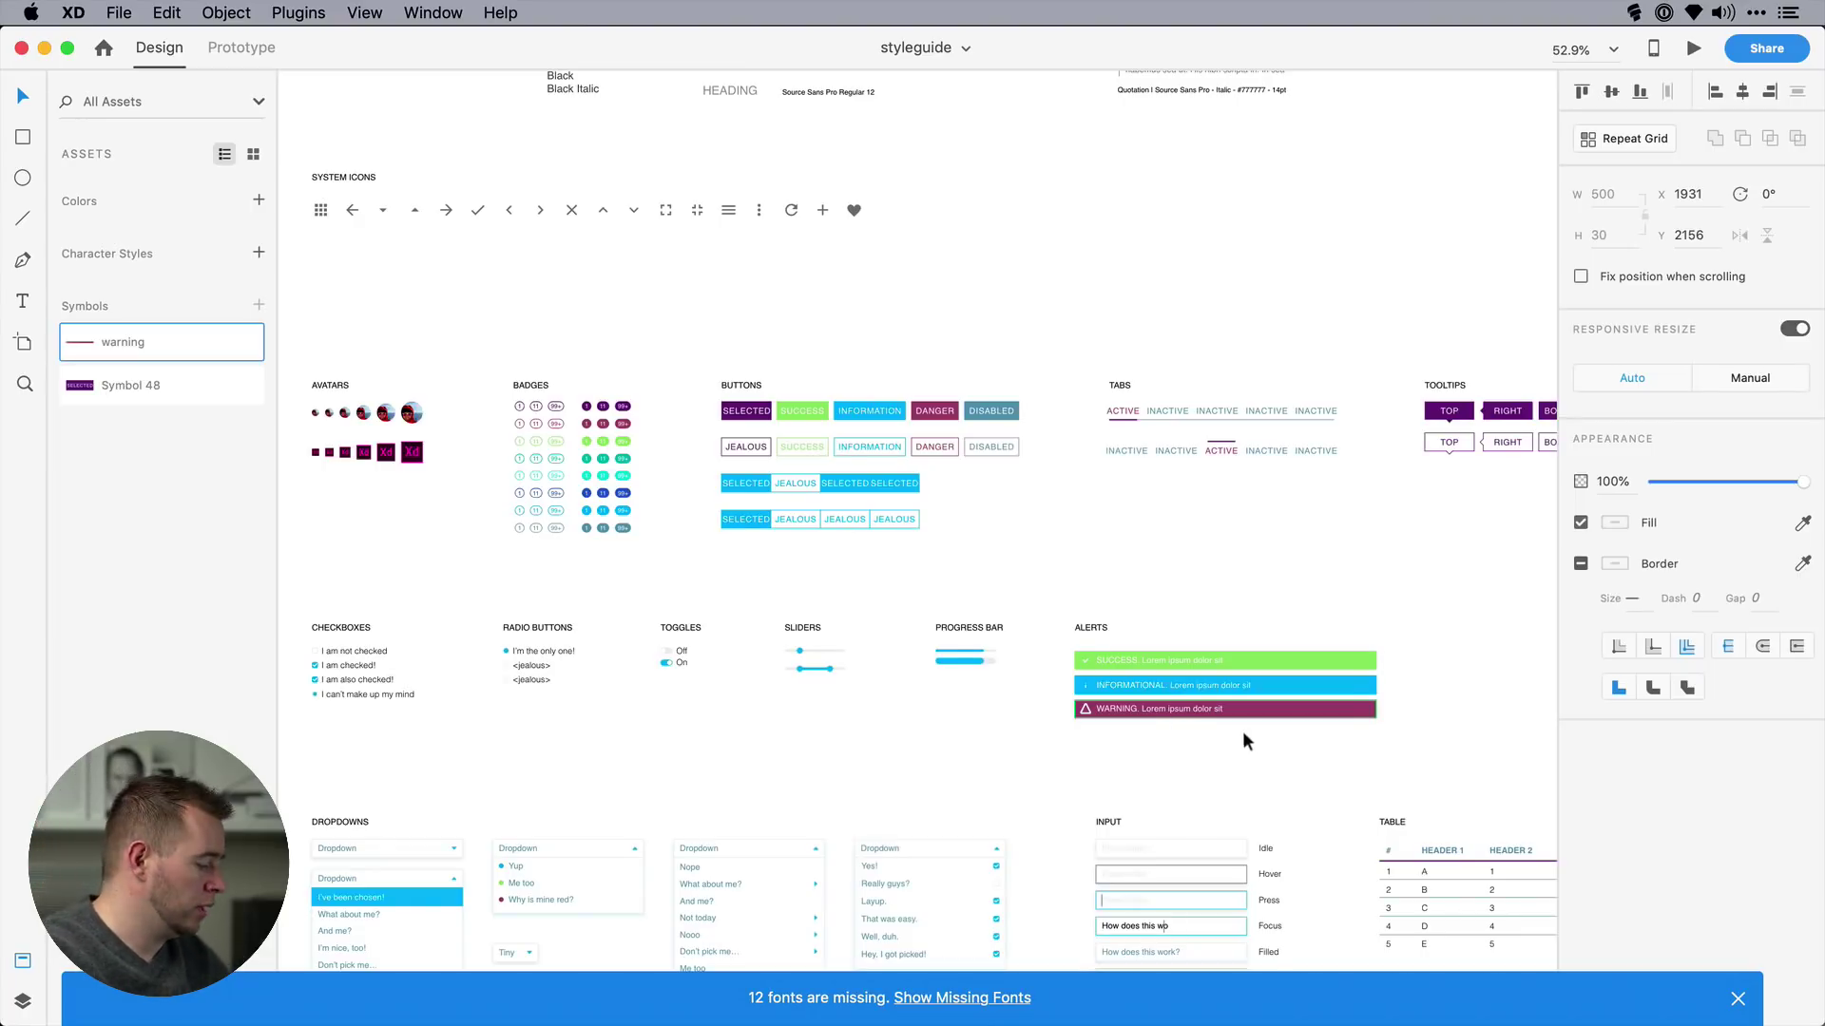
scroll(1246, 733, "up", 5)
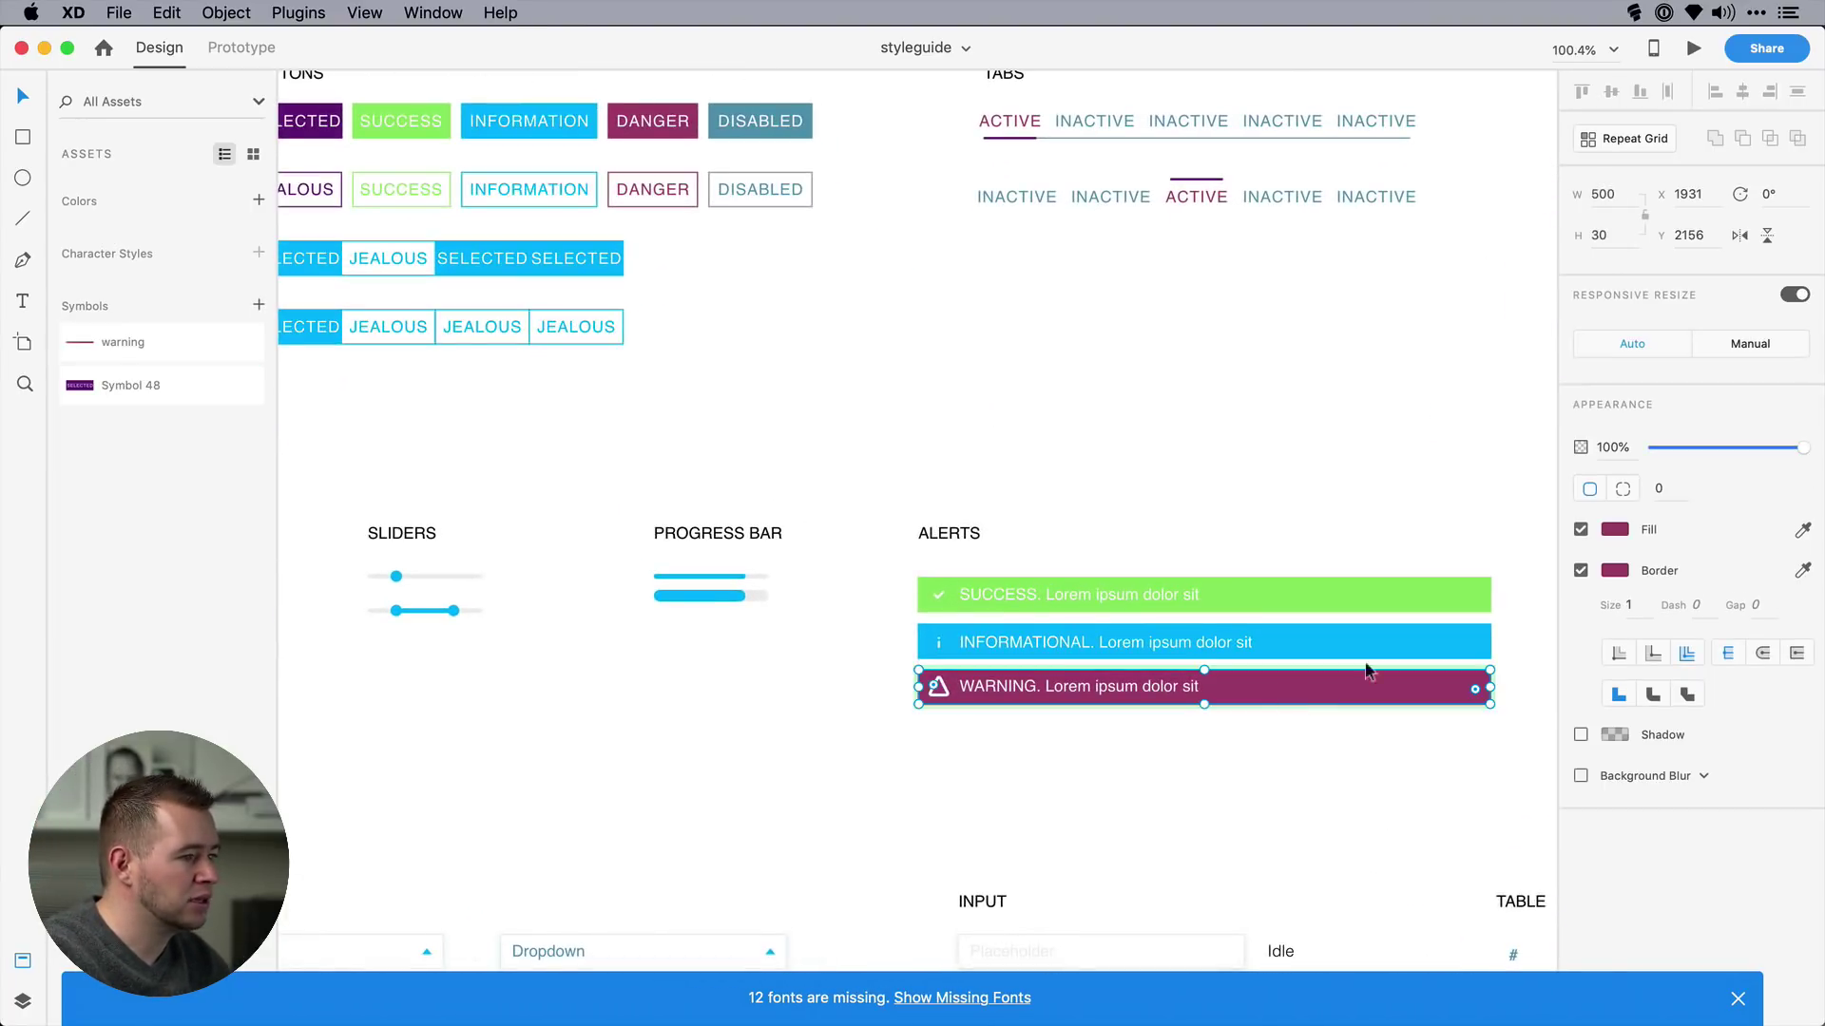
left_click(1606, 532)
left_click_drag(1539, 534, 1541, 590)
left_click(1513, 429)
left_click(1236, 537)
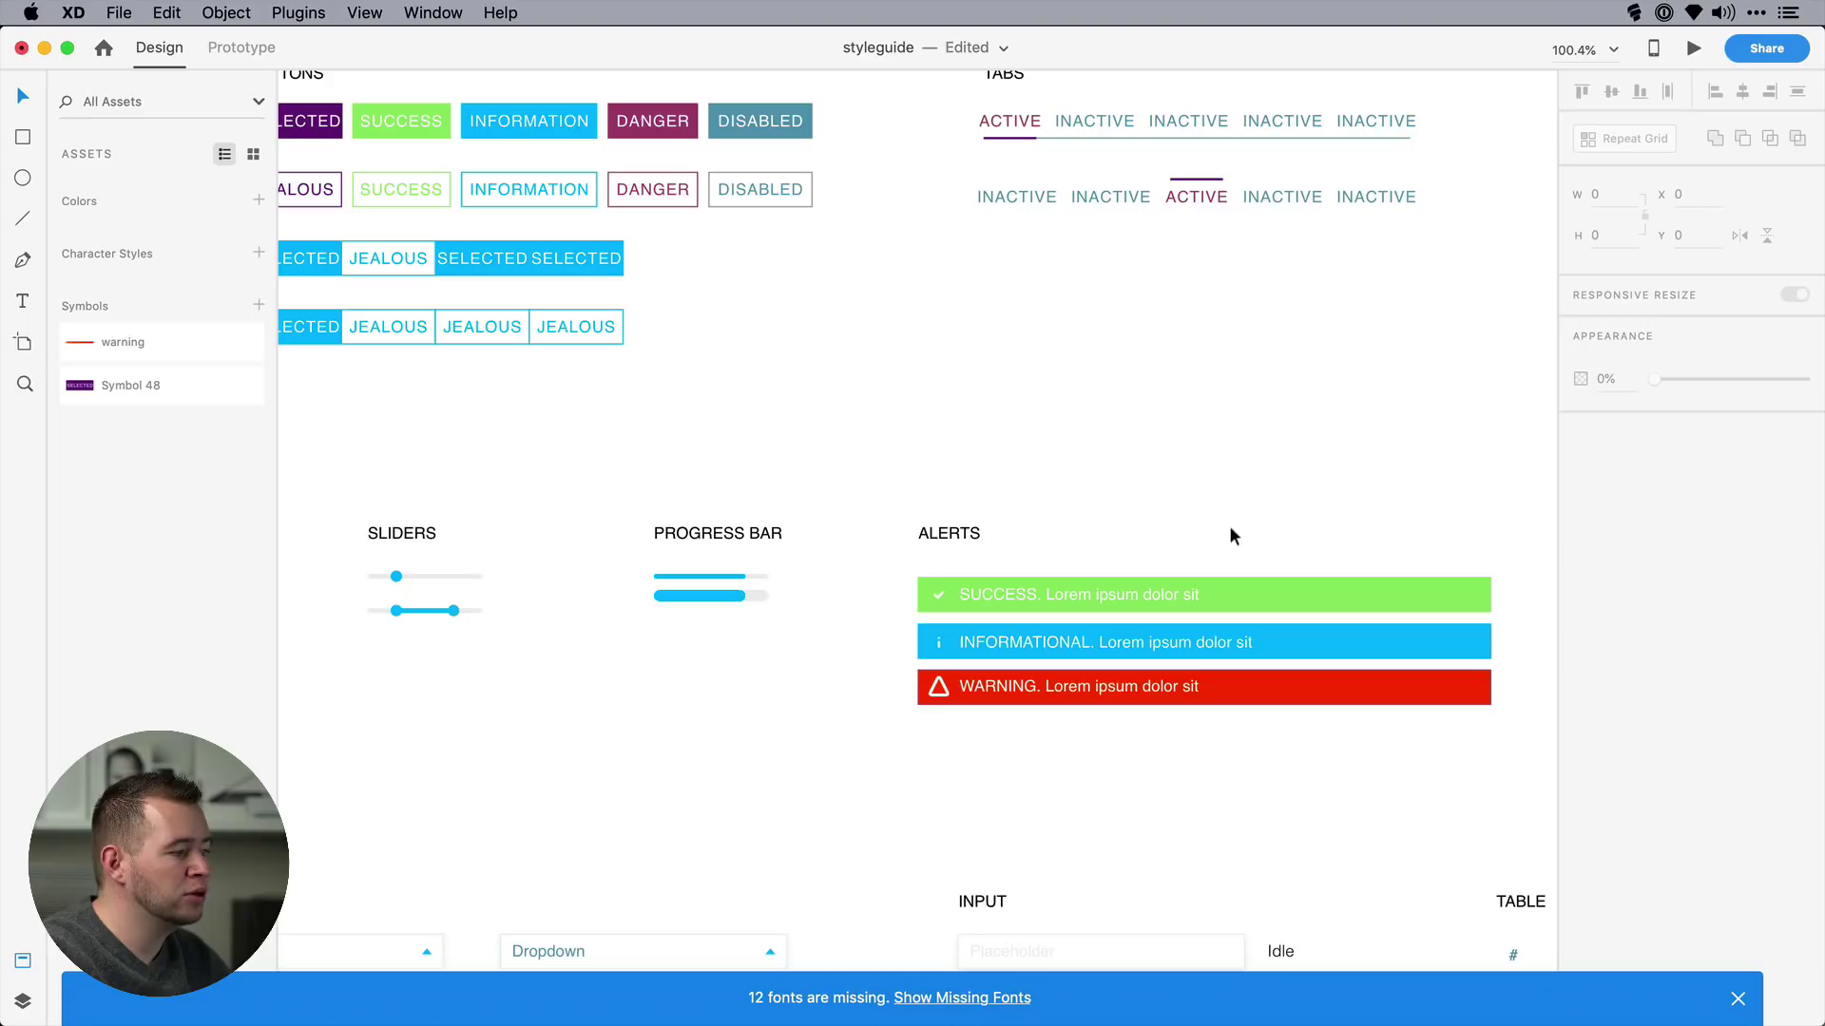
- Back in the new document, nudge the WARNING symbol and apply the styleguide update
key("super+grave")
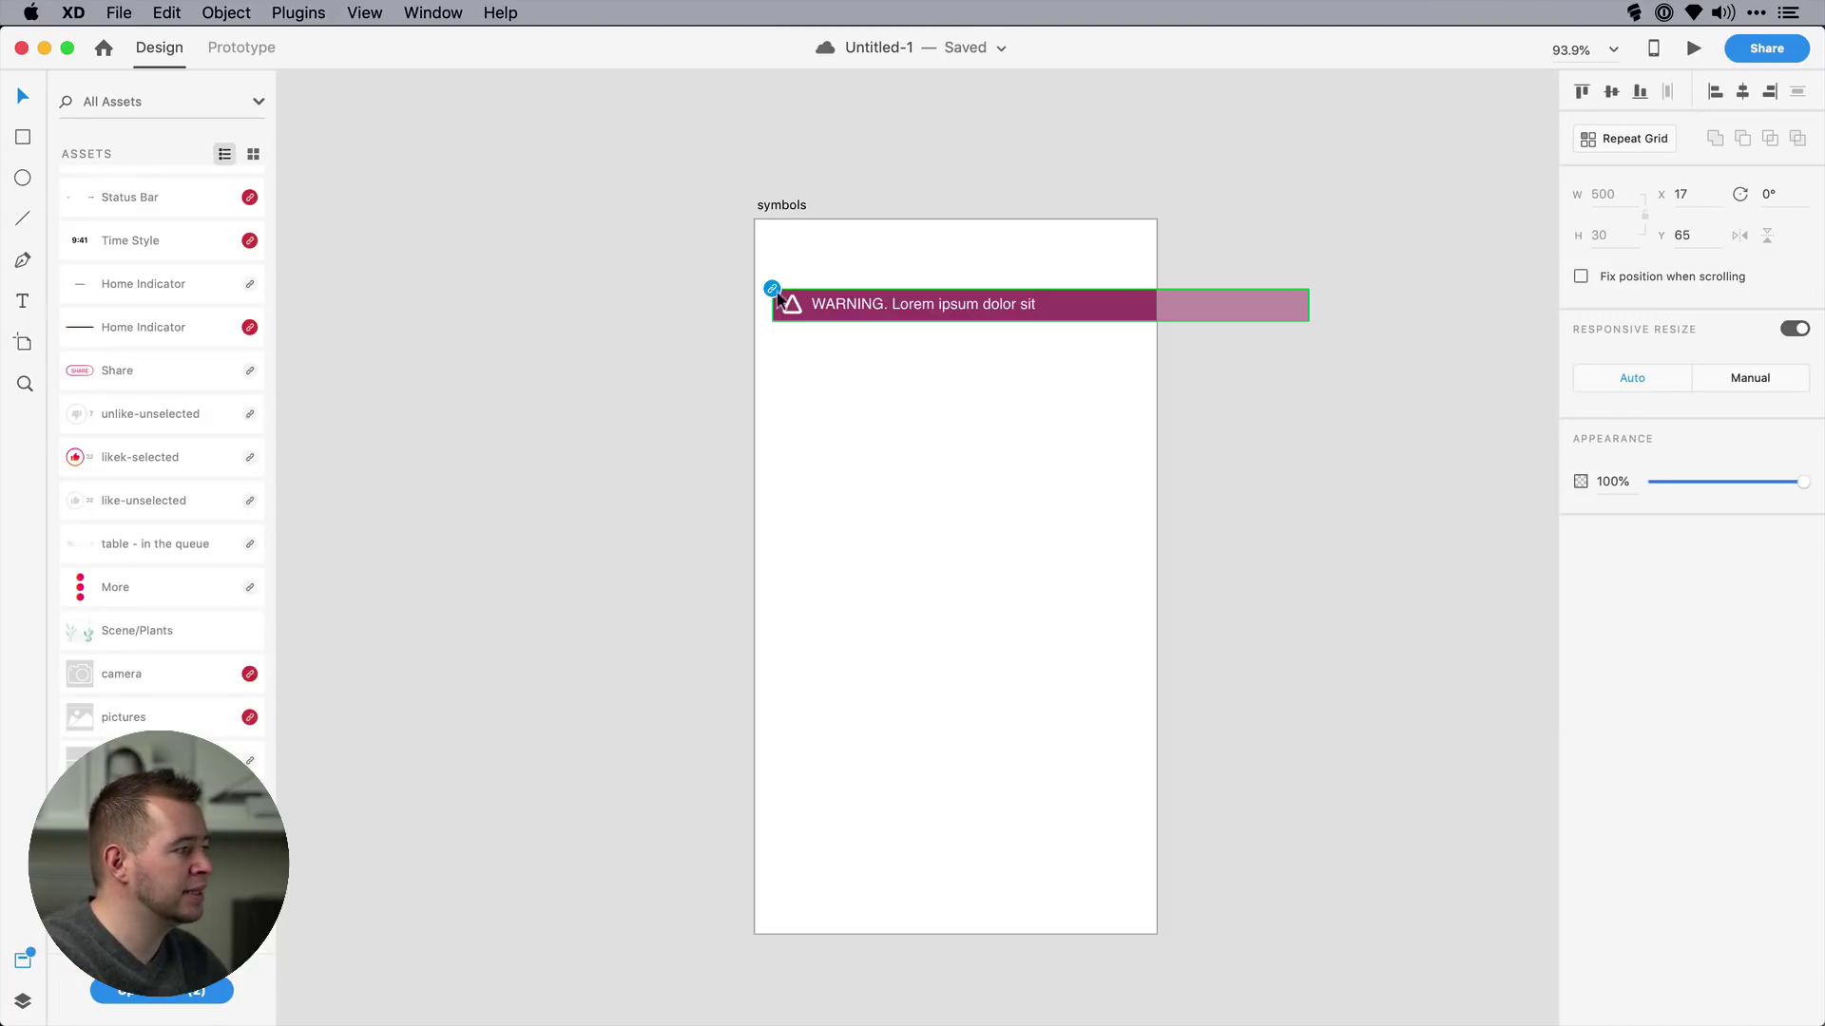
left_click_drag(844, 316, 855, 335)
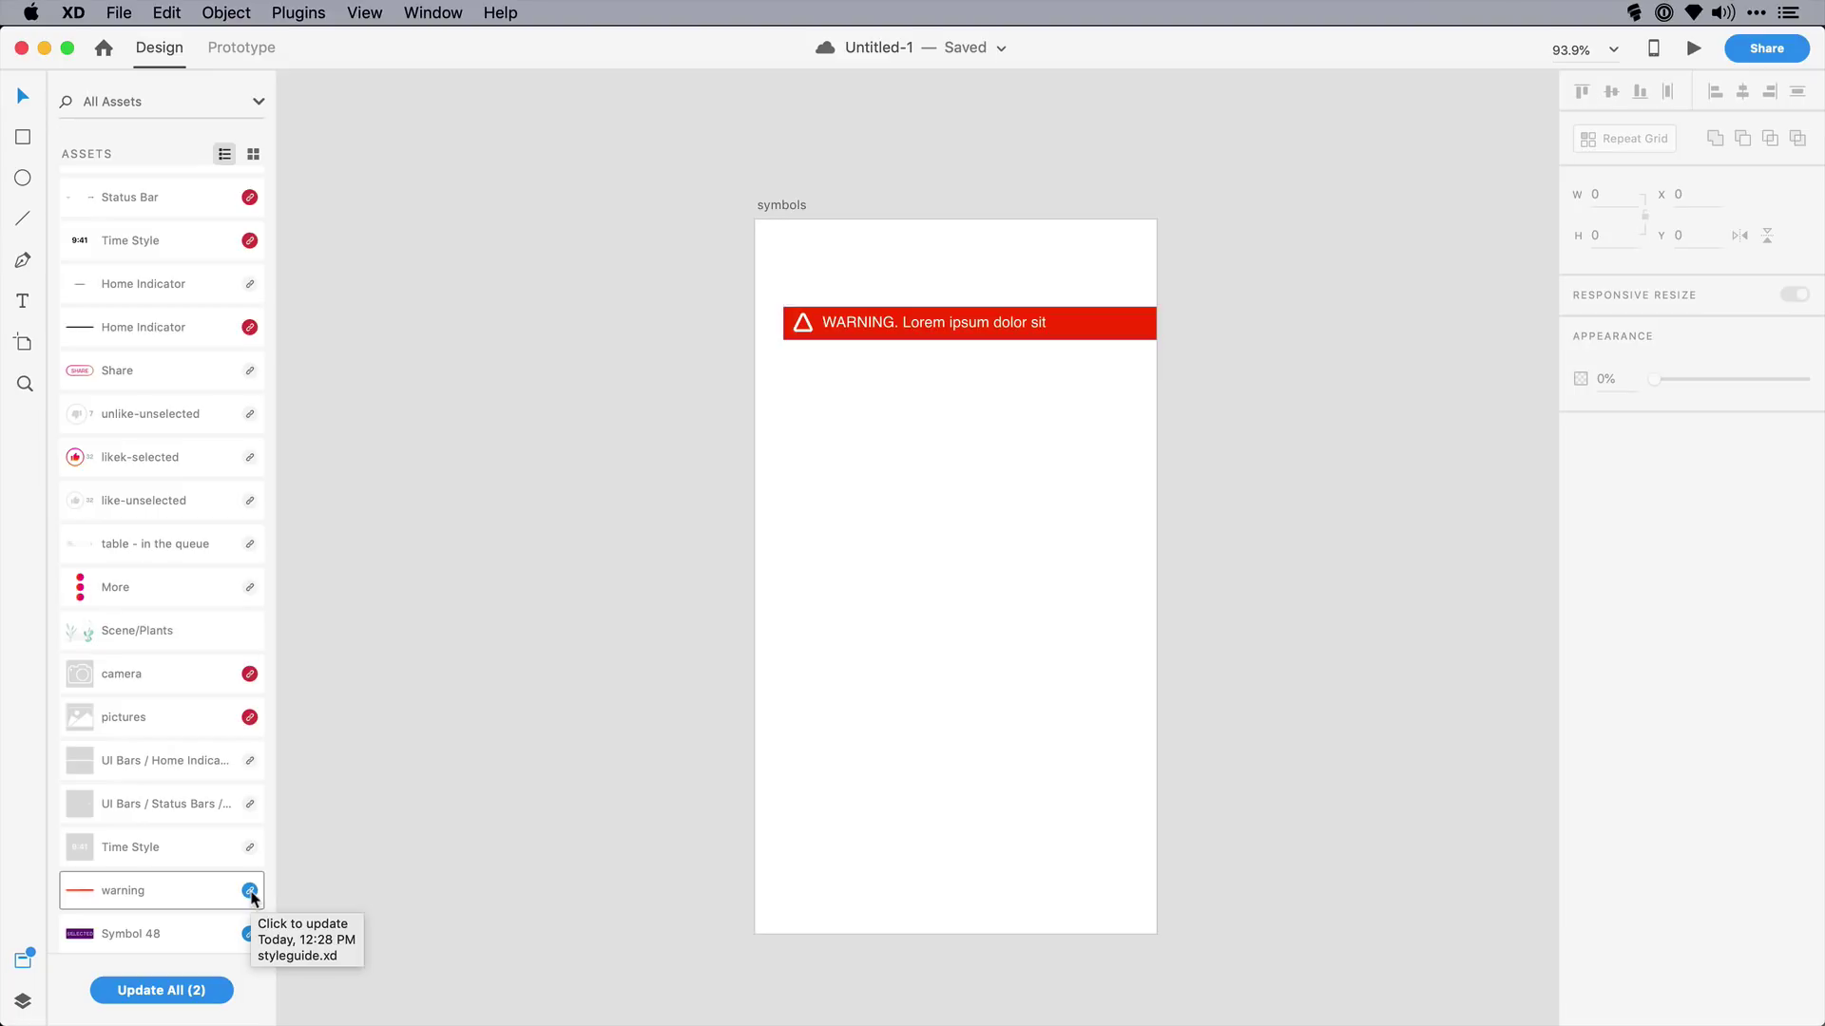
left_click(250, 893)
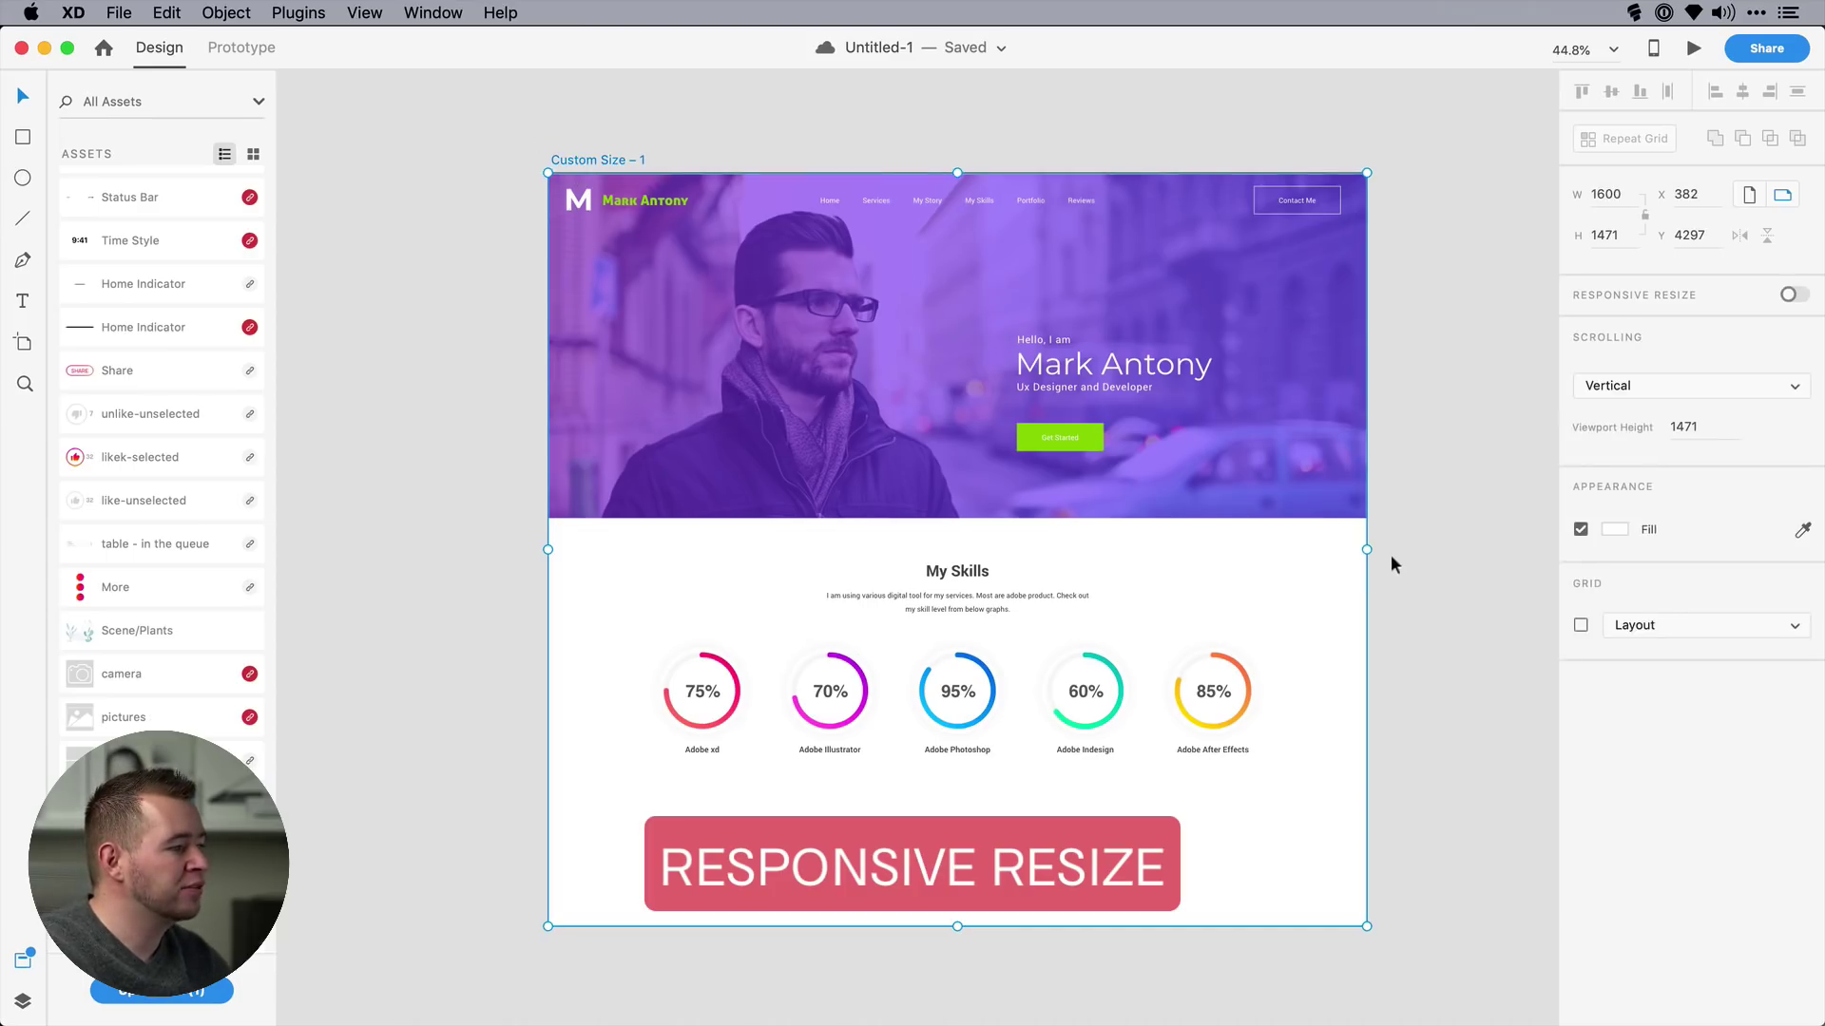
- Give the hero text group Manual Responsive Resize pinned top and right, testing with artboard resizes
mouse_move(1367, 549)
left_mouse_down()
mouse_move(1043, 558)
mouse_move(1380, 563)
mouse_move(1026, 567)
mouse_move(1416, 584)
mouse_move(1169, 583)
mouse_move(1366, 561)
left_mouse_up()
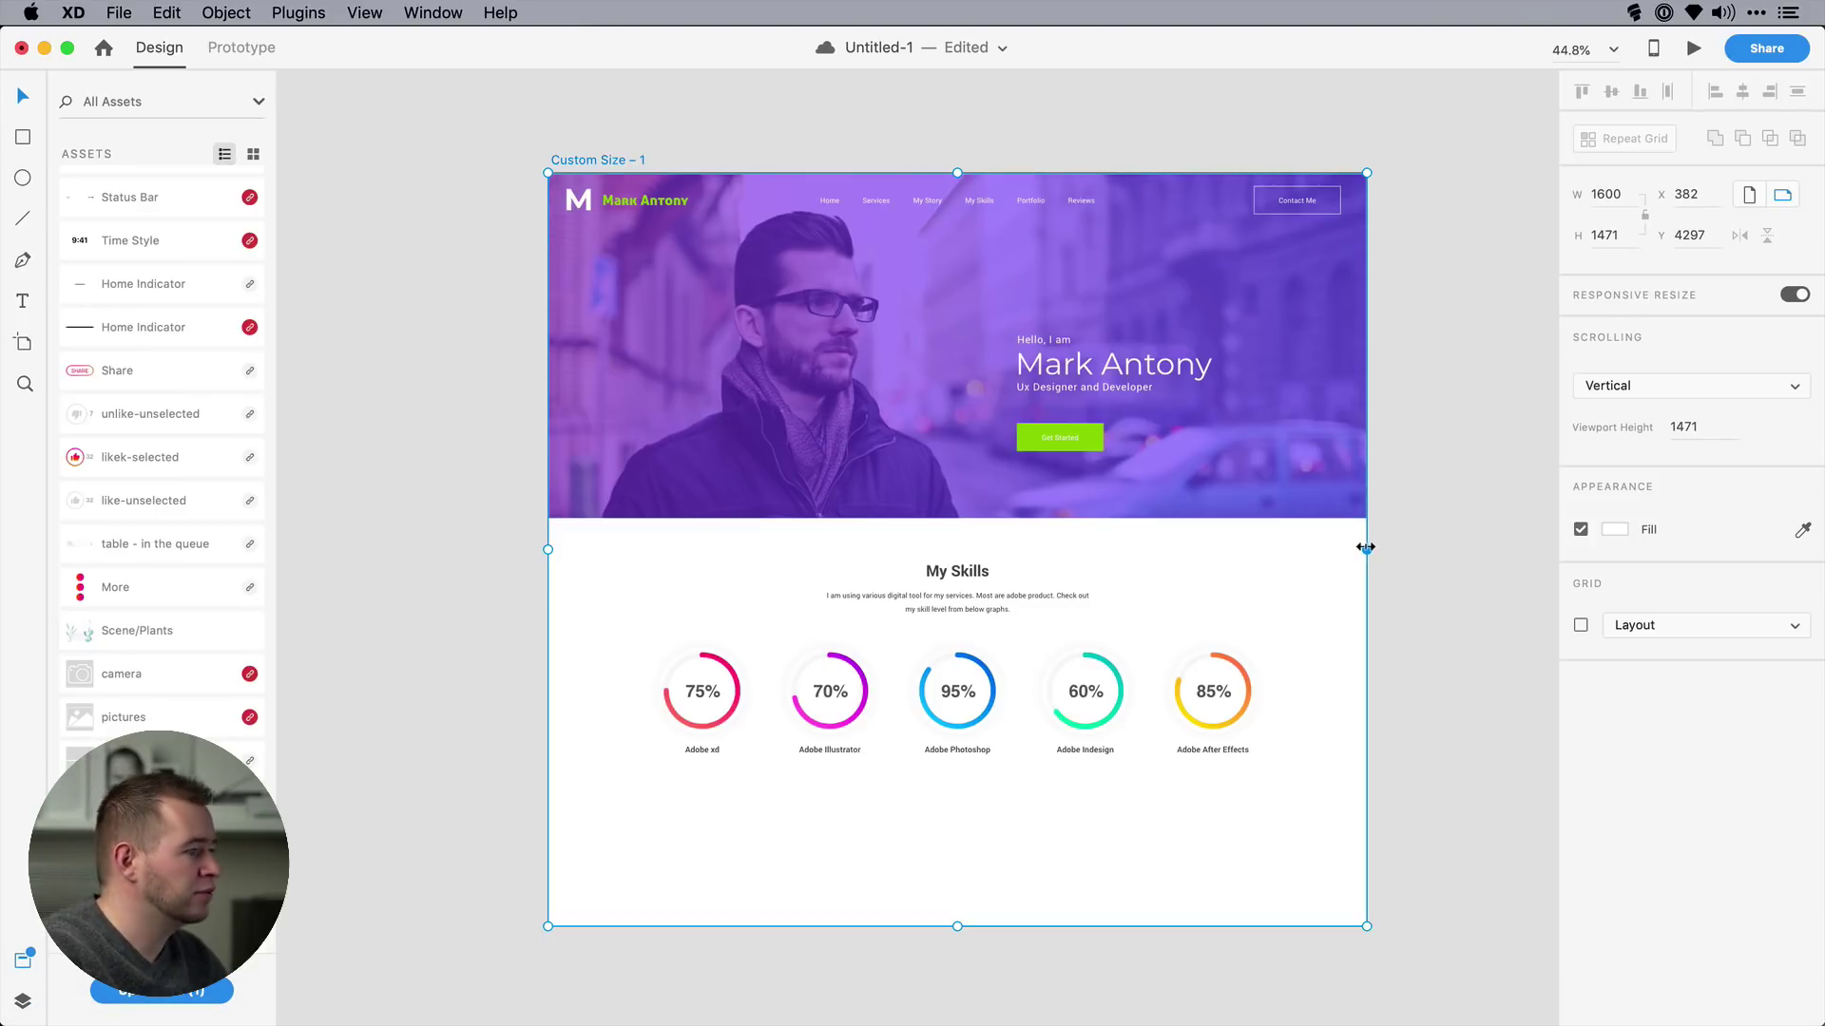
left_click_drag(1366, 549, 1259, 559)
left_click(1011, 382)
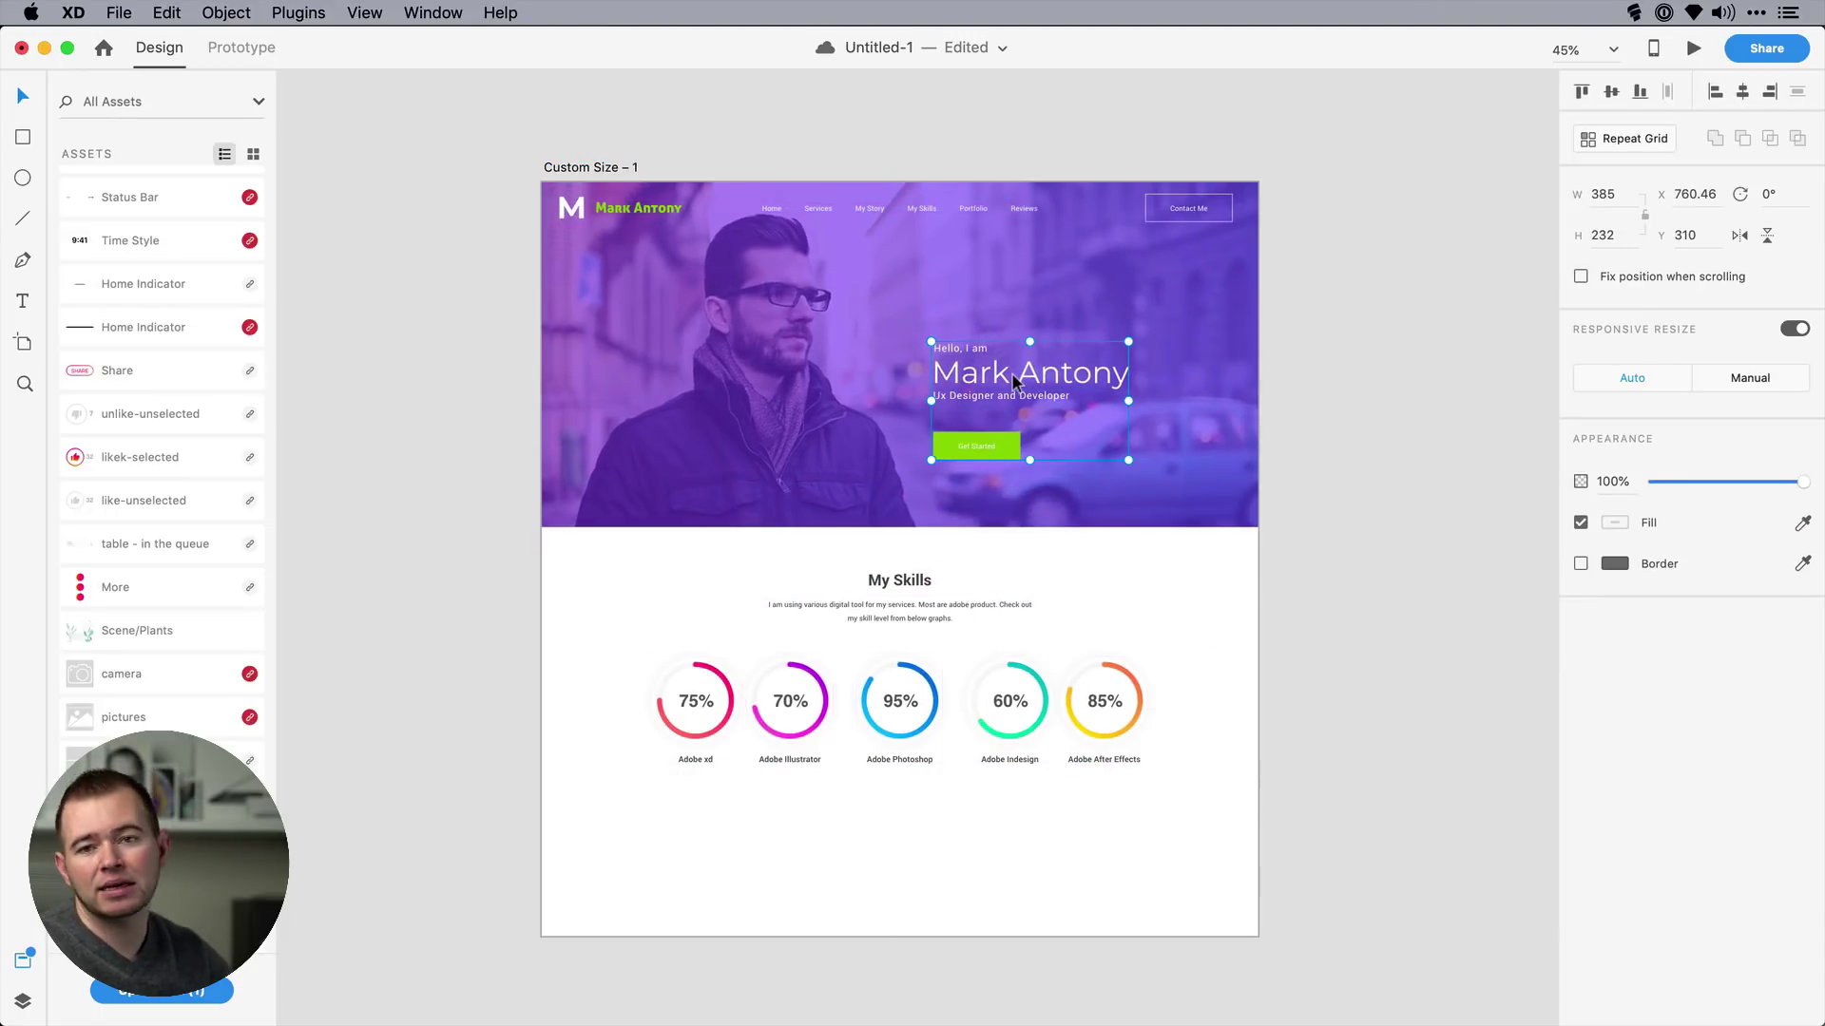
left_click(1747, 380)
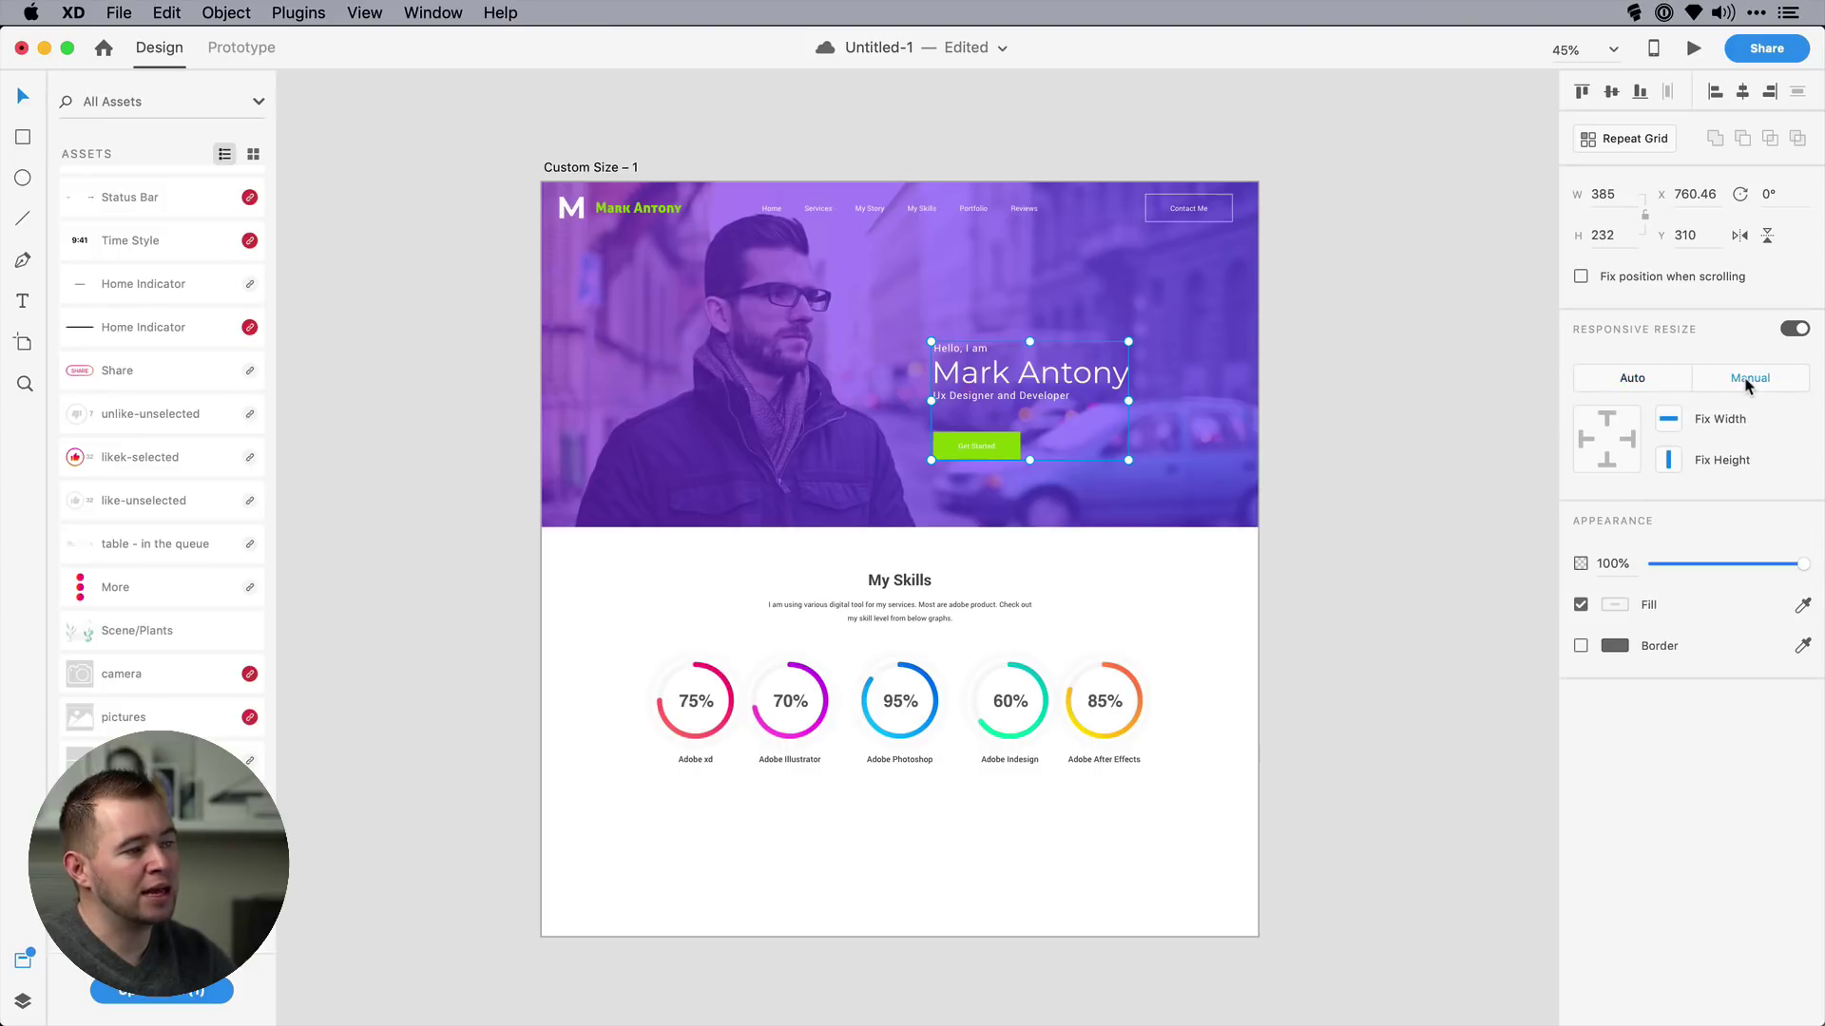
left_click(1607, 419)
left_click(1627, 439)
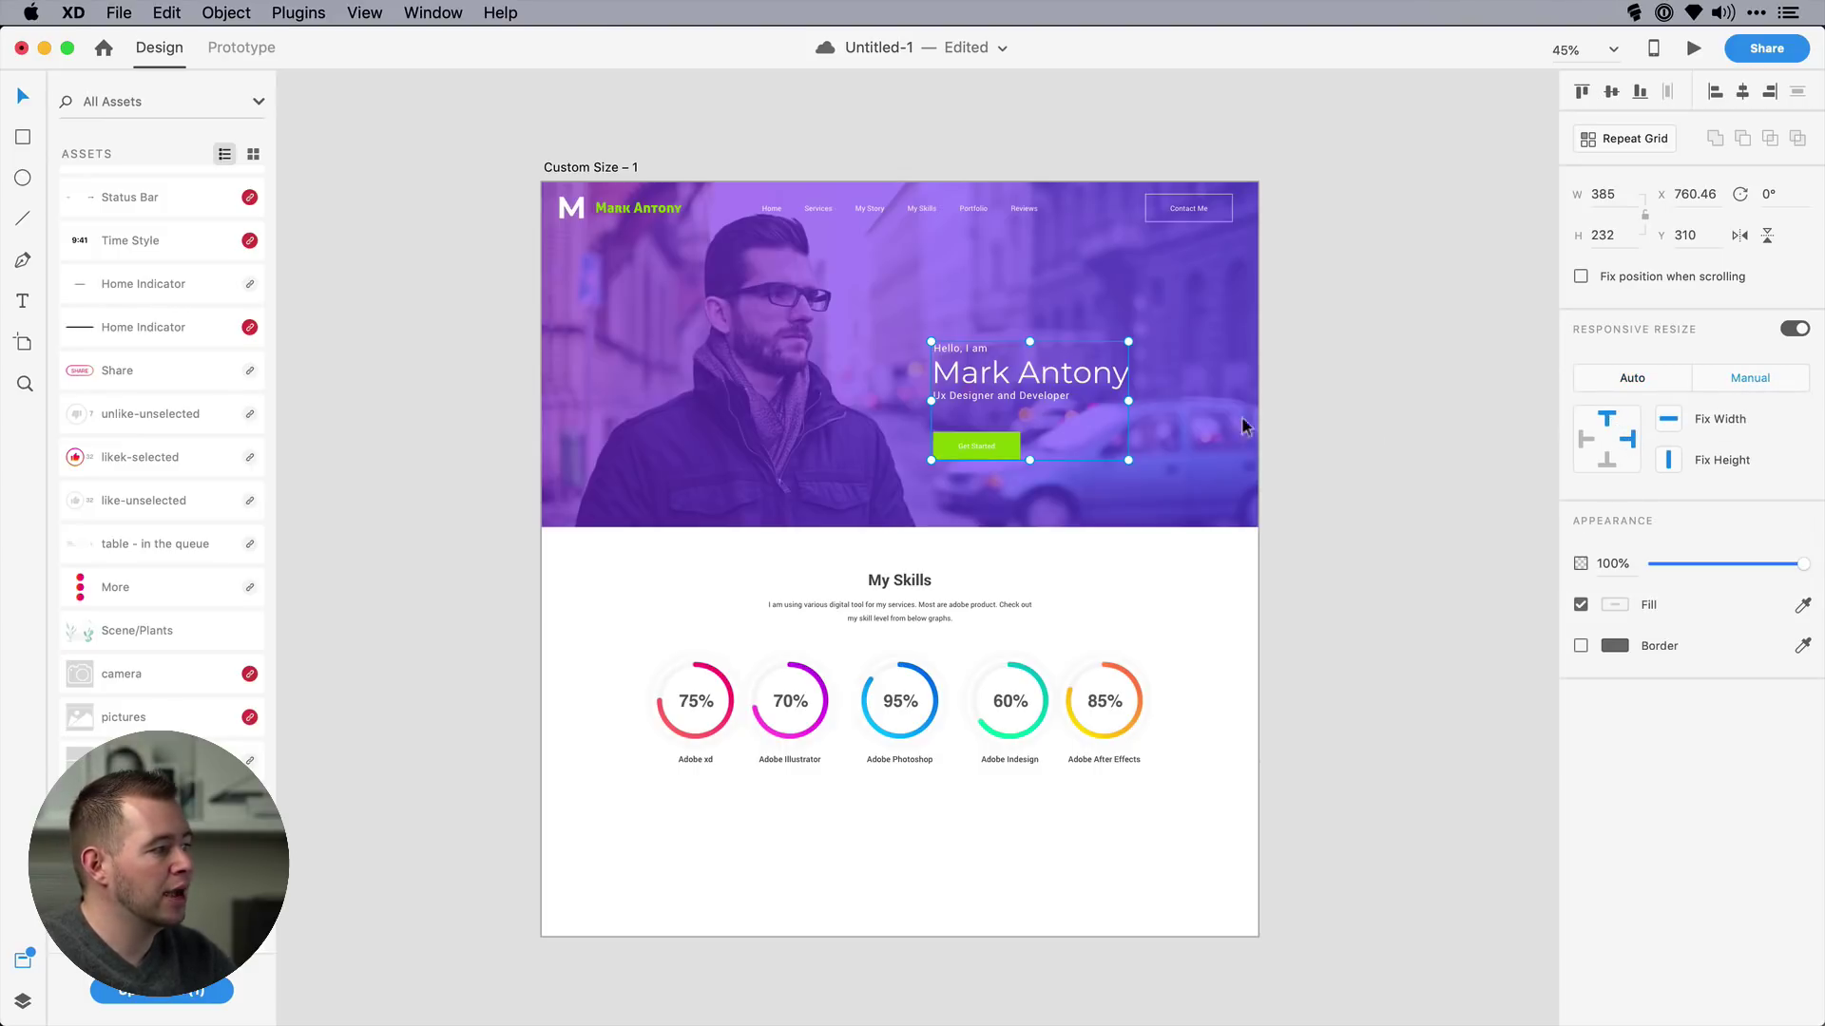
left_click_drag(1023, 395, 1108, 376)
left_click(605, 174)
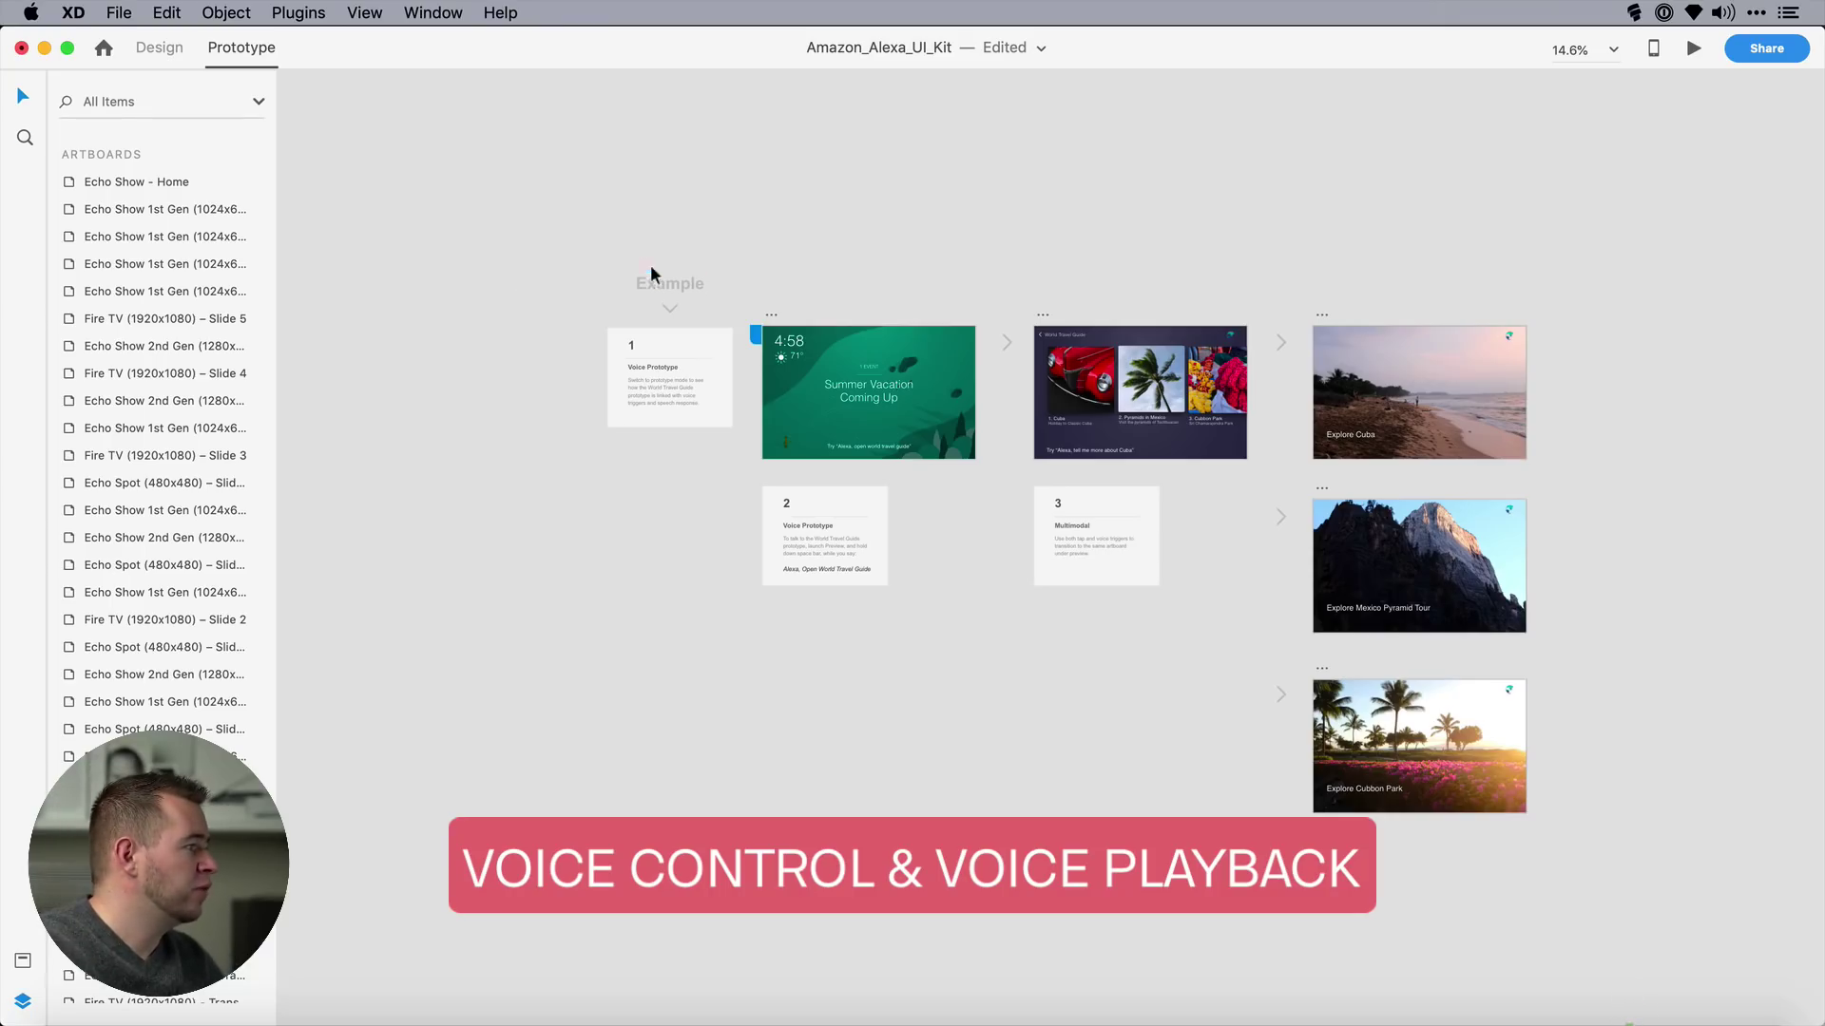
- Zoom in on the Echo Show - Home artboard and select its voice prompt text
key("z")
left_click_drag(588, 250, 1621, 595)
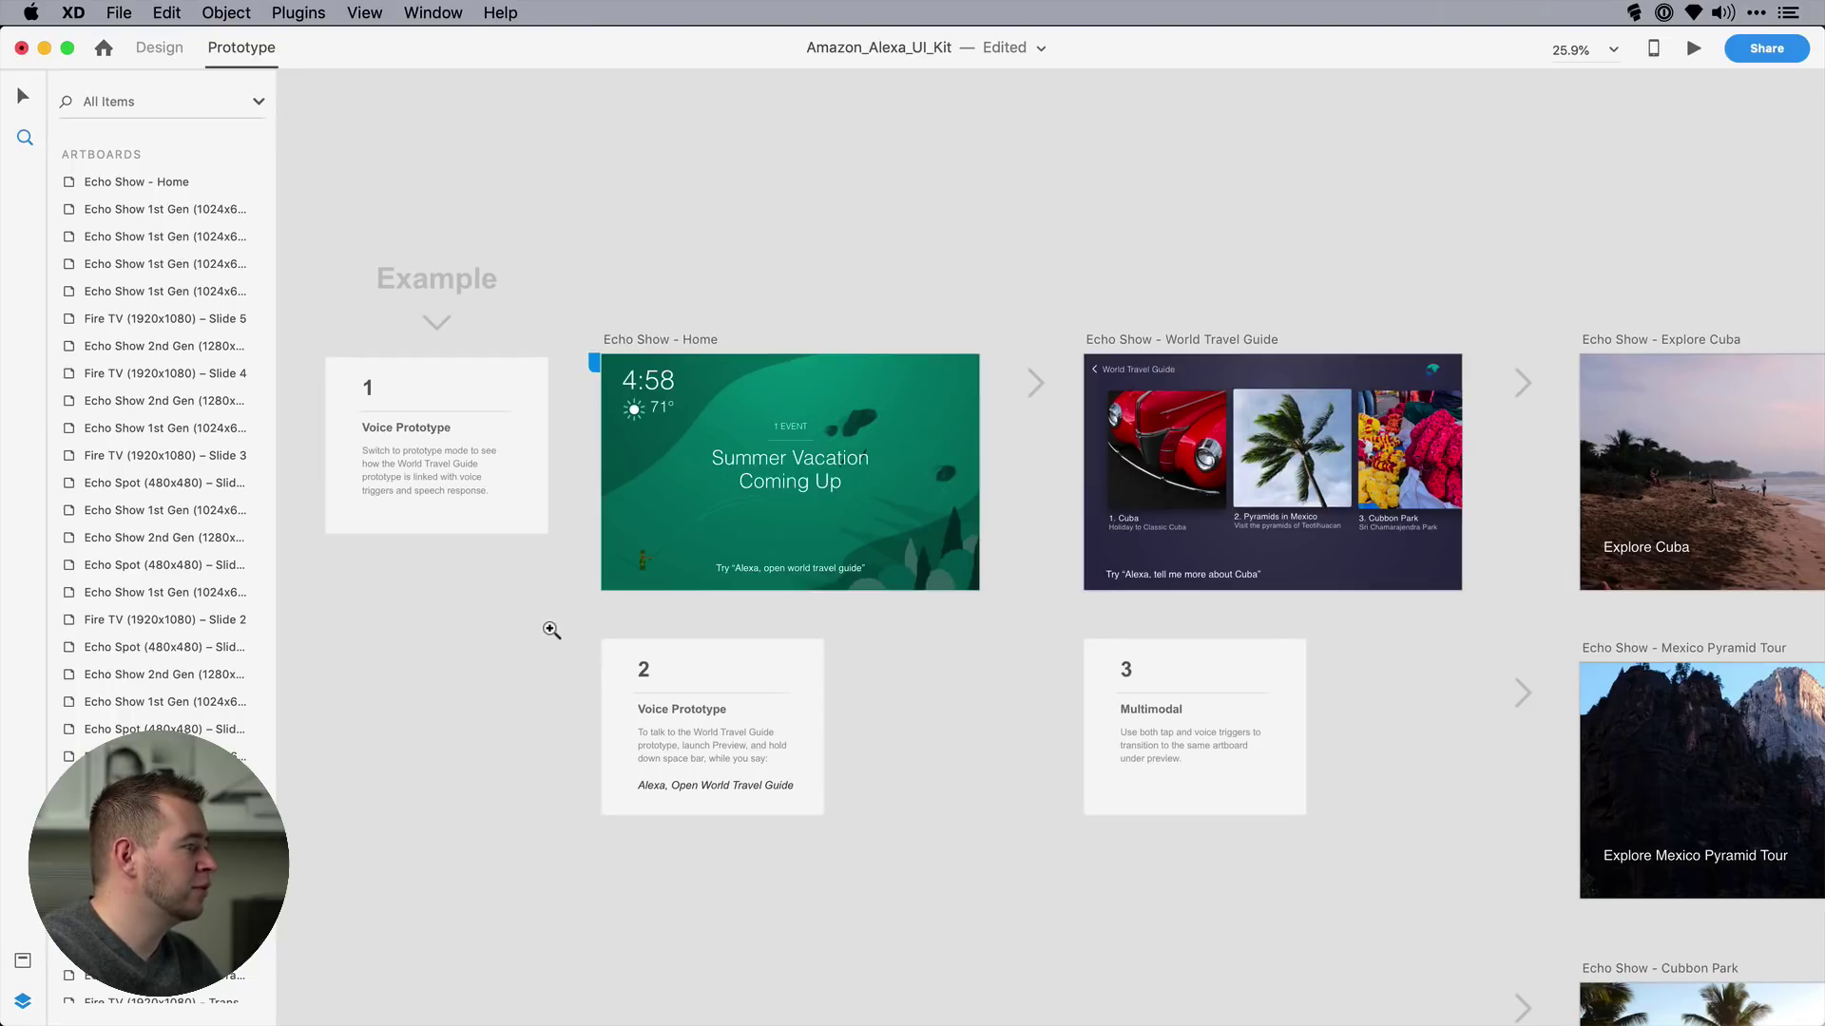
left_click(717, 609)
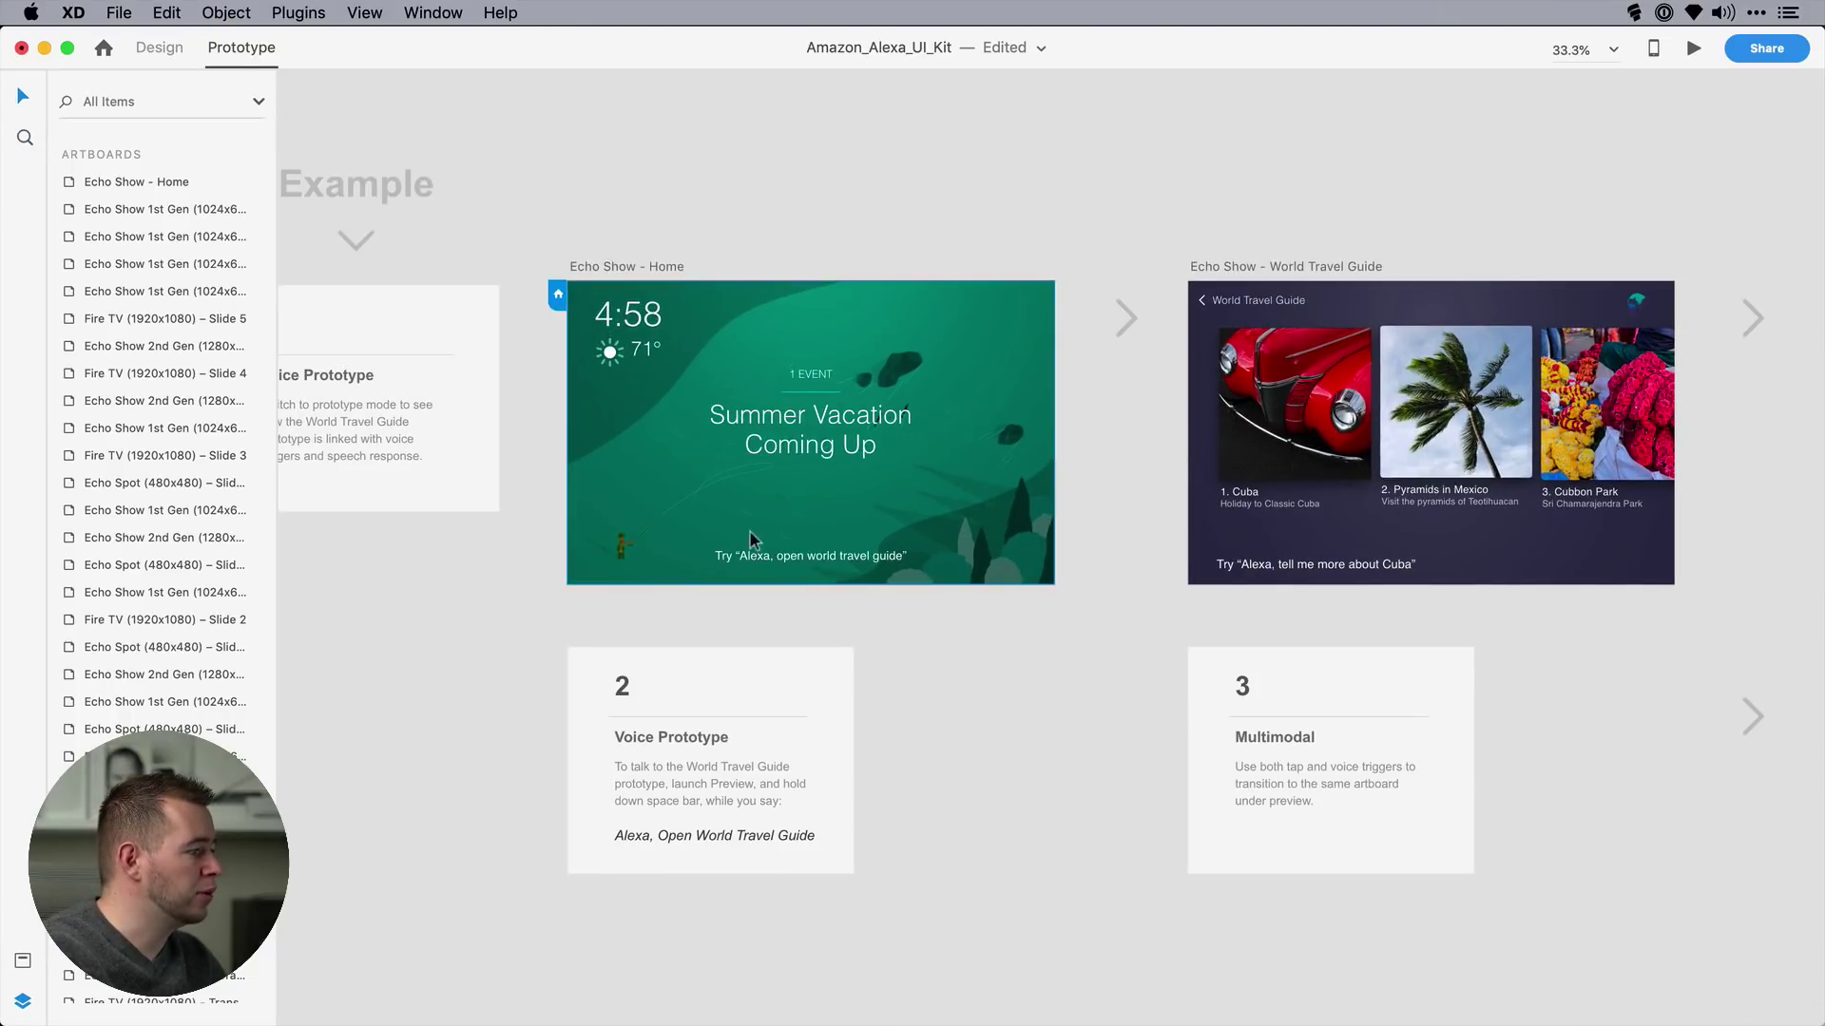
scroll(755, 549, "up", 2)
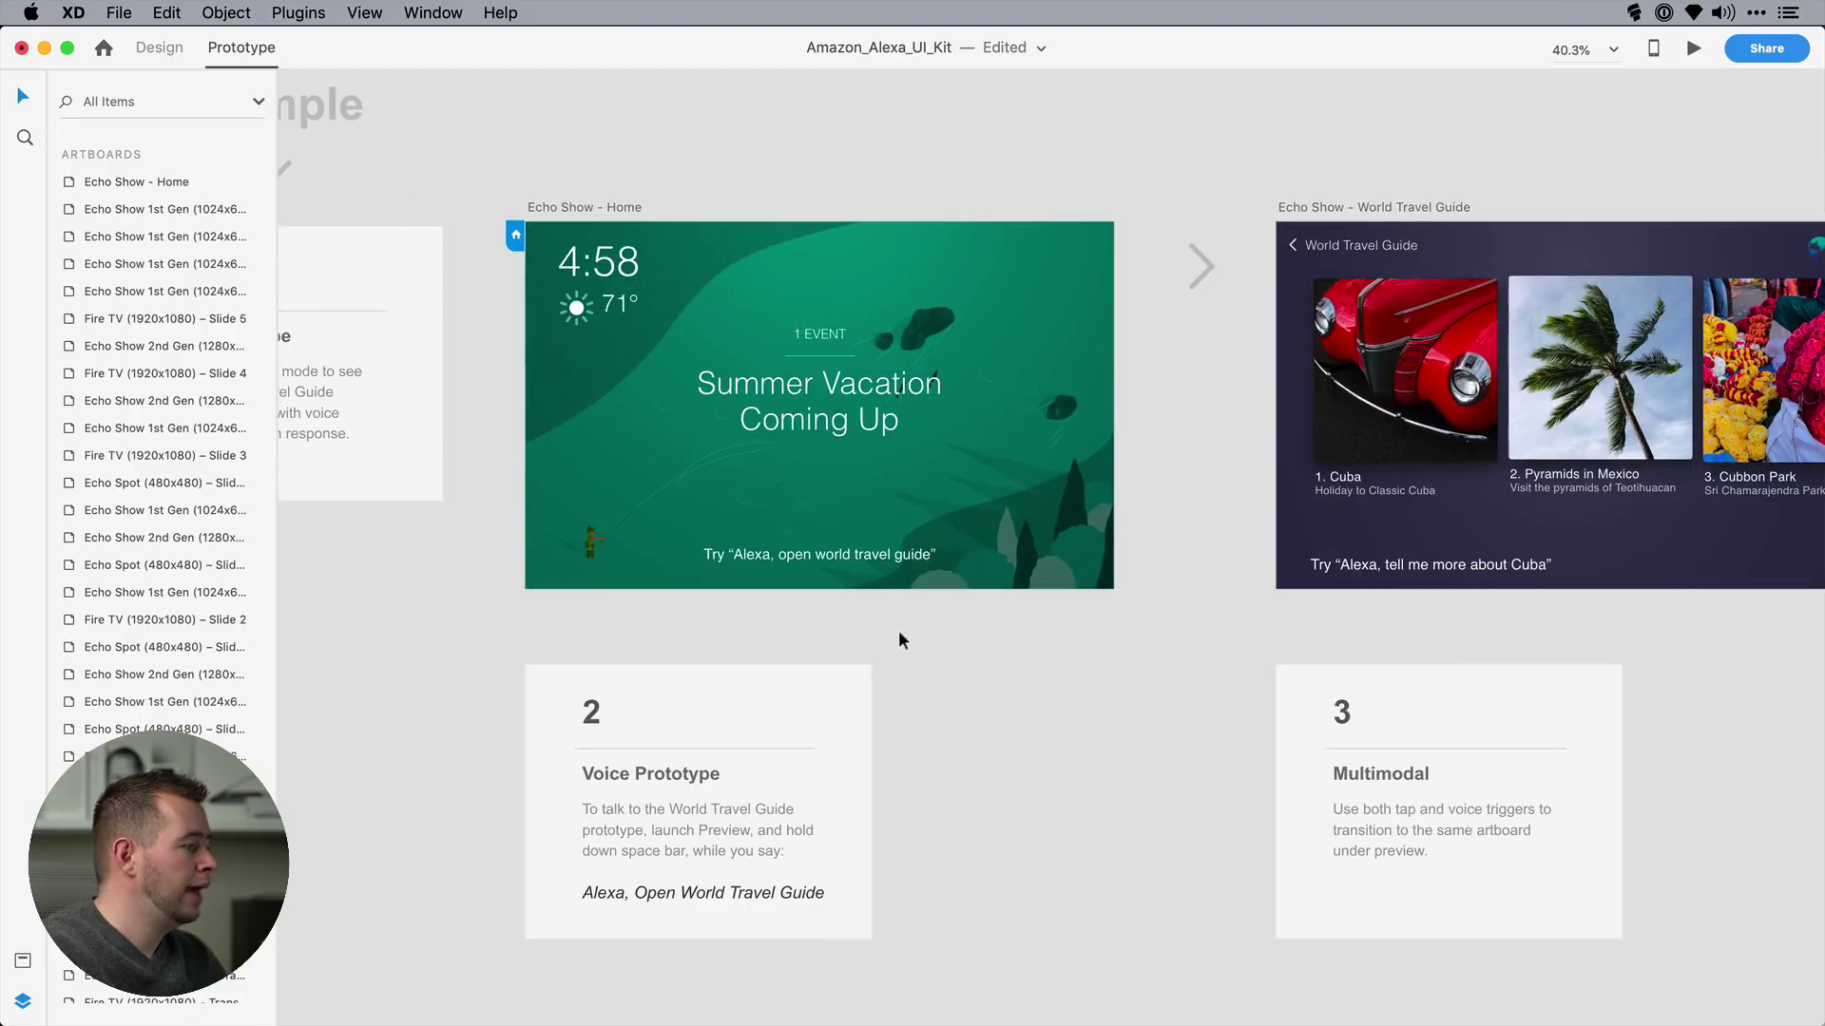
left_click(771, 553)
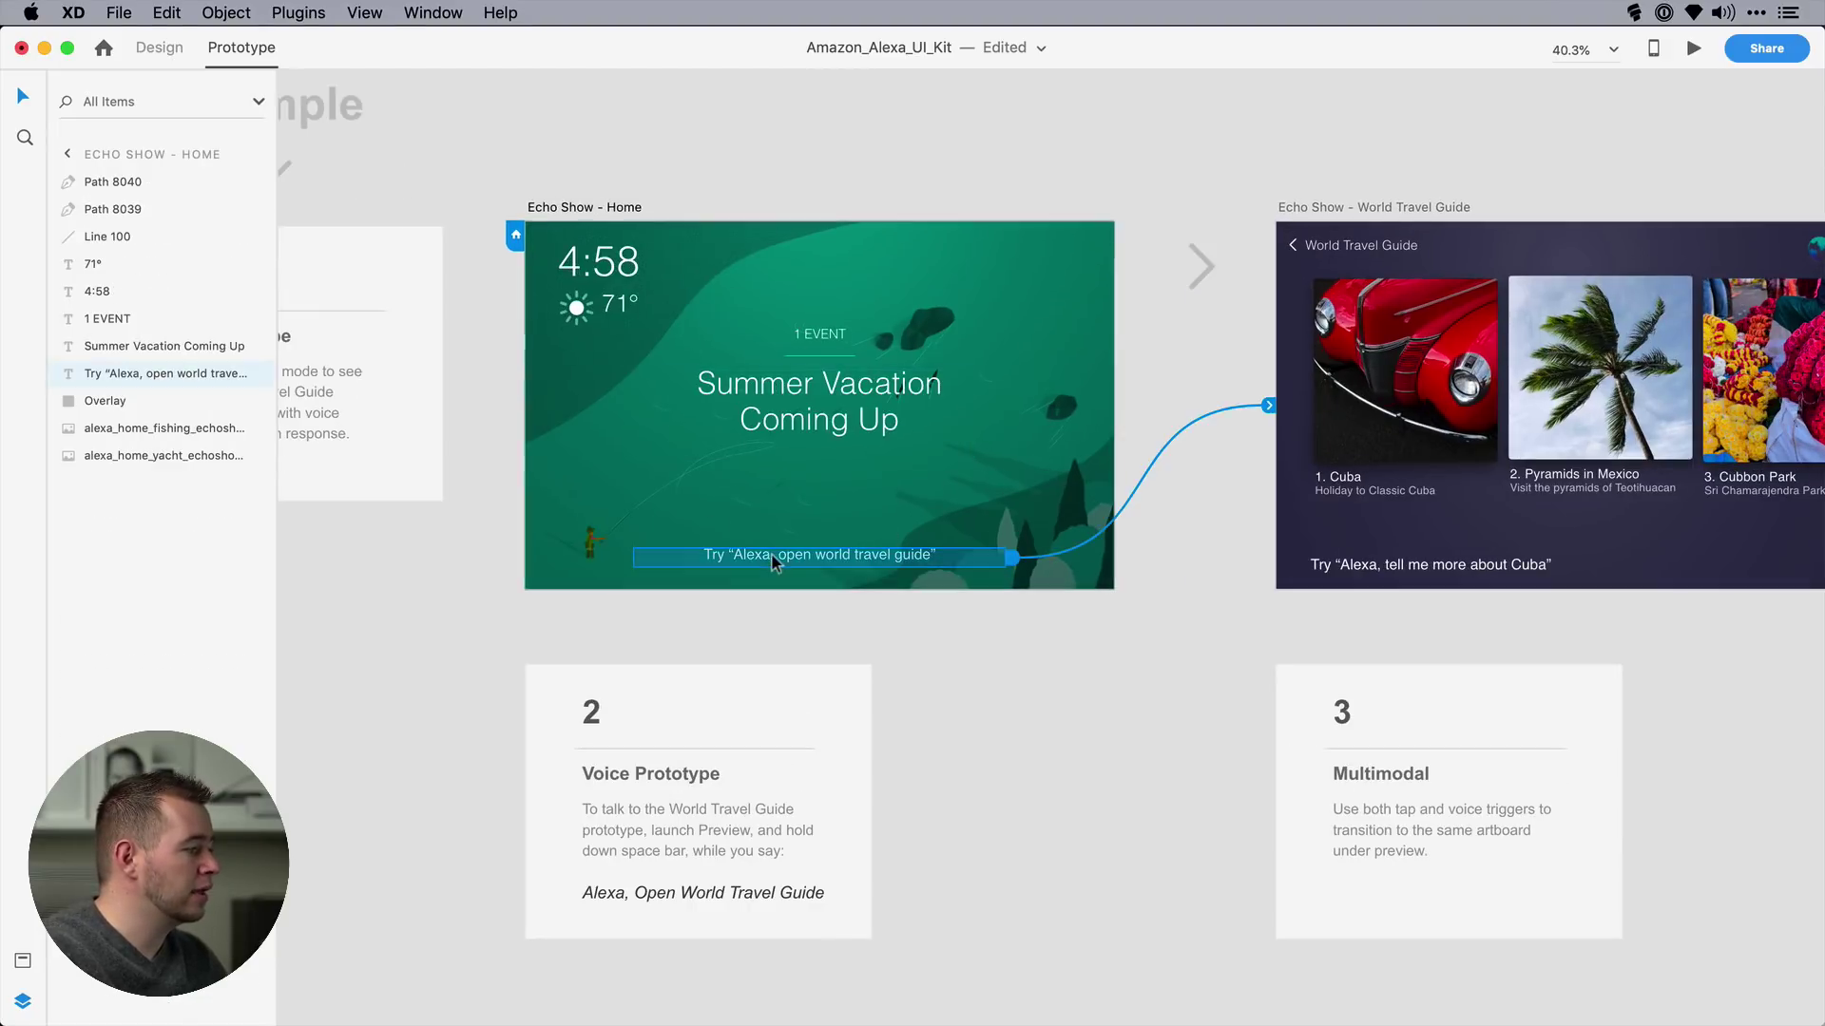
- Give the prompt a Voice trigger 'Alexa open world travel guide' dissolving to World Travel Guide
left_click(1012, 559)
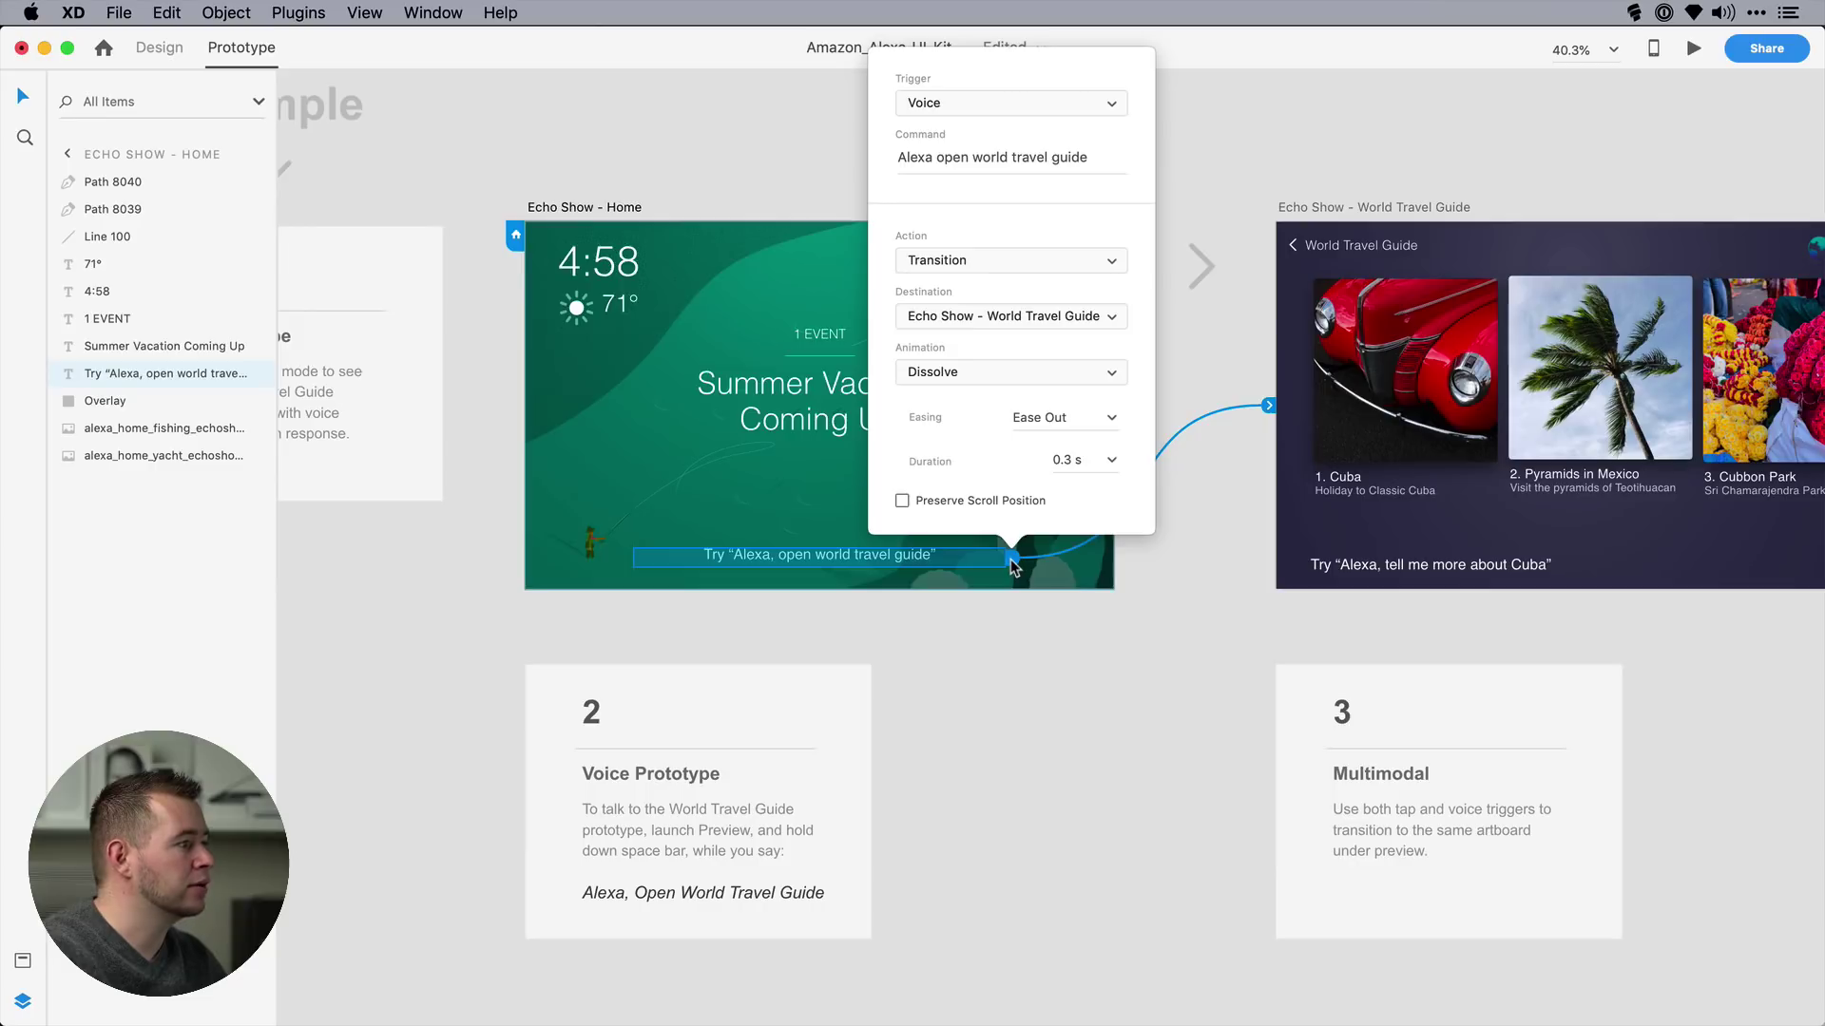
left_click(930, 104)
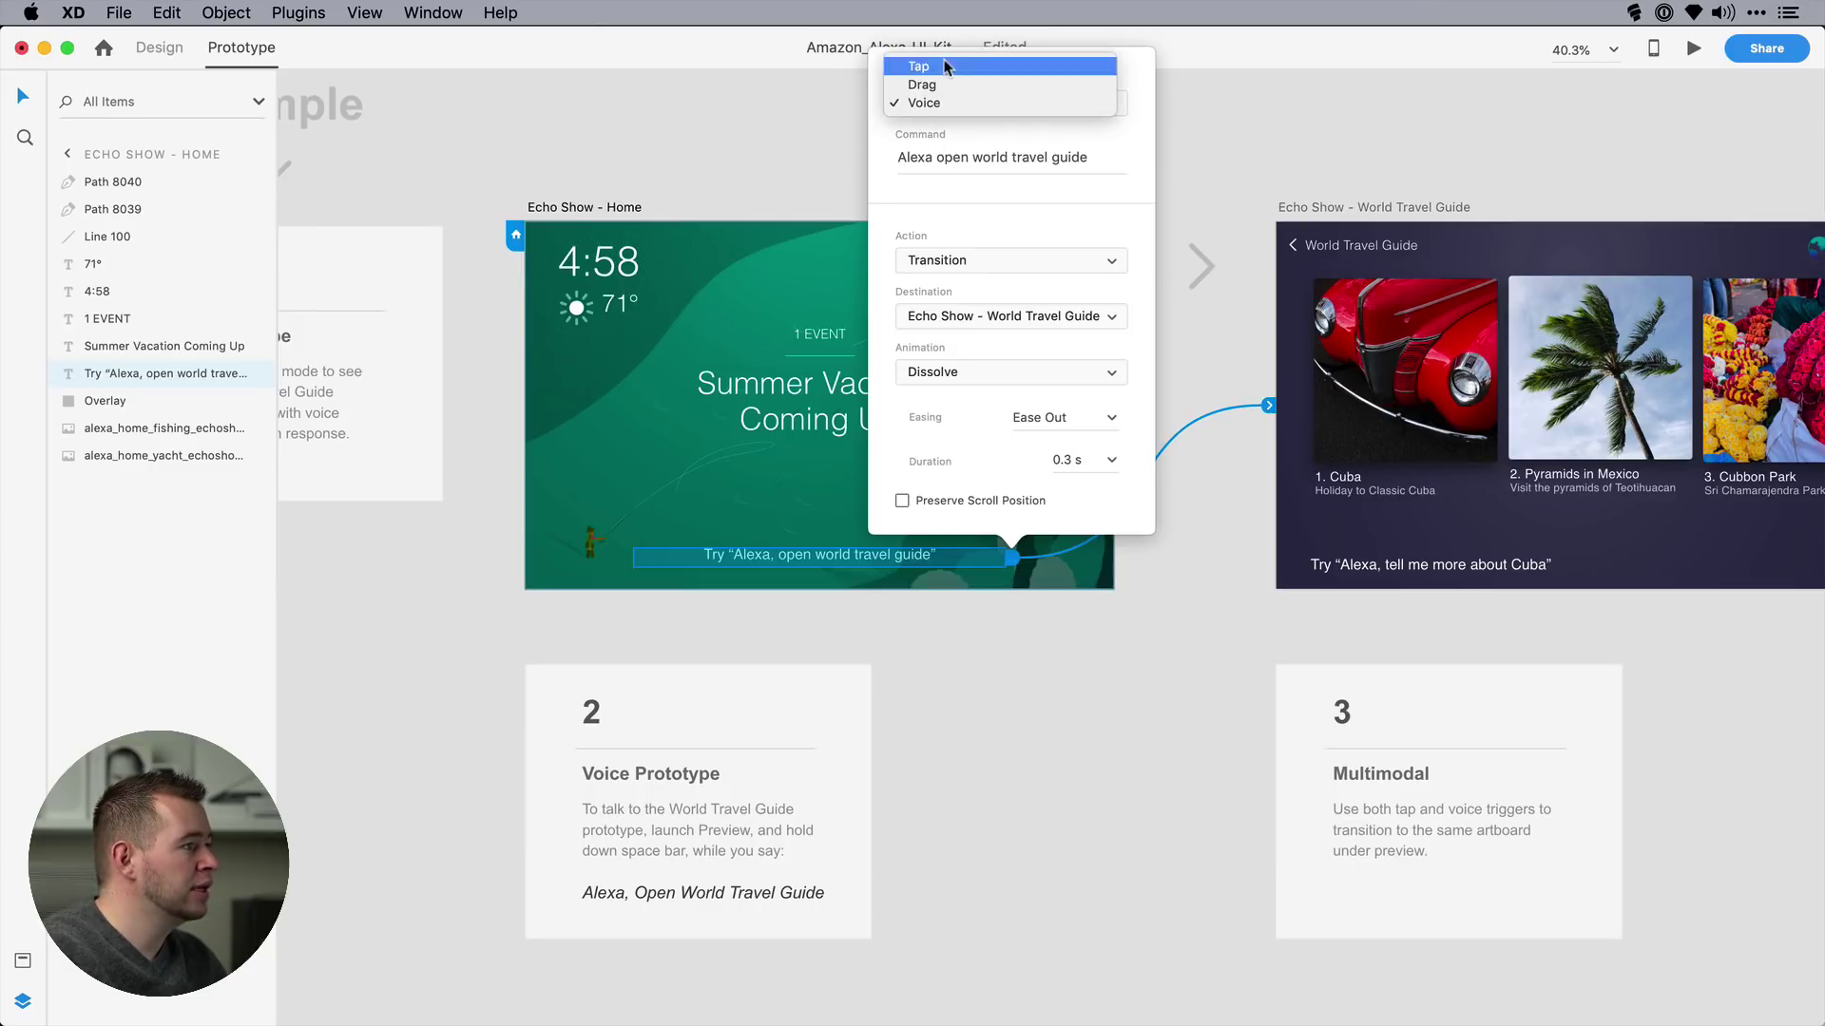
left_click(929, 104)
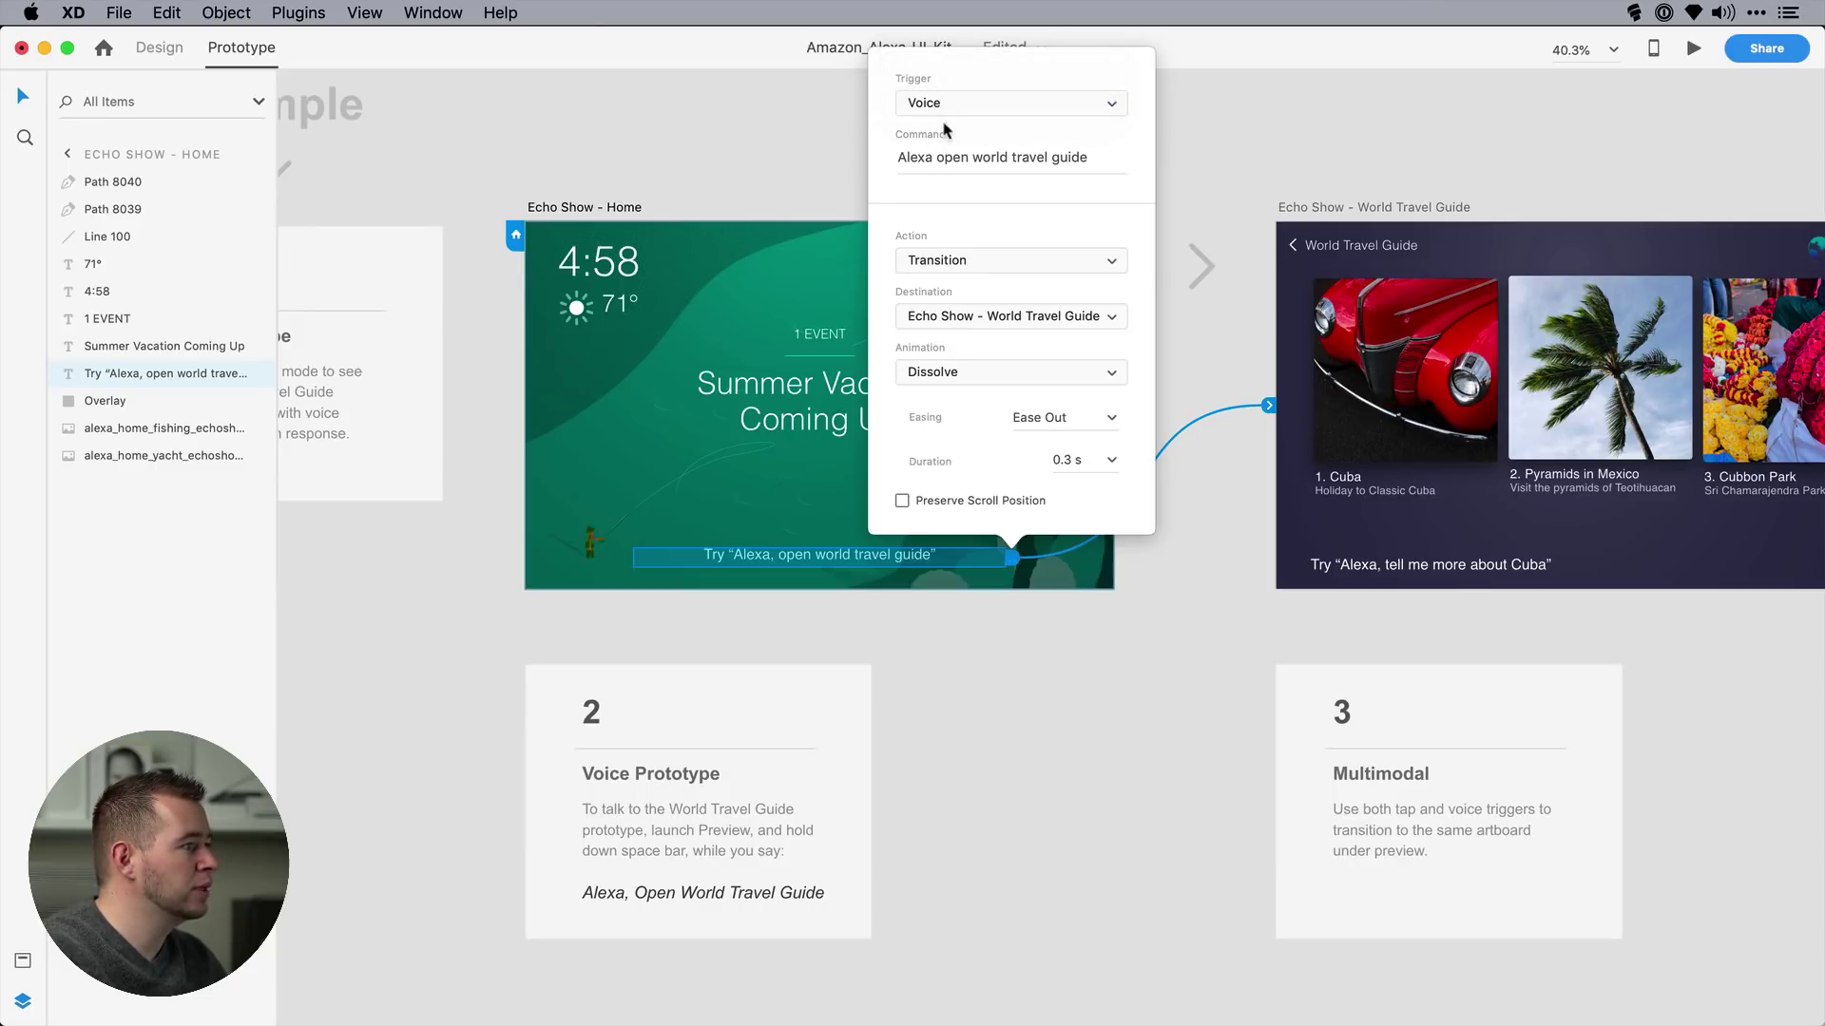
left_click_drag(898, 158, 1090, 160)
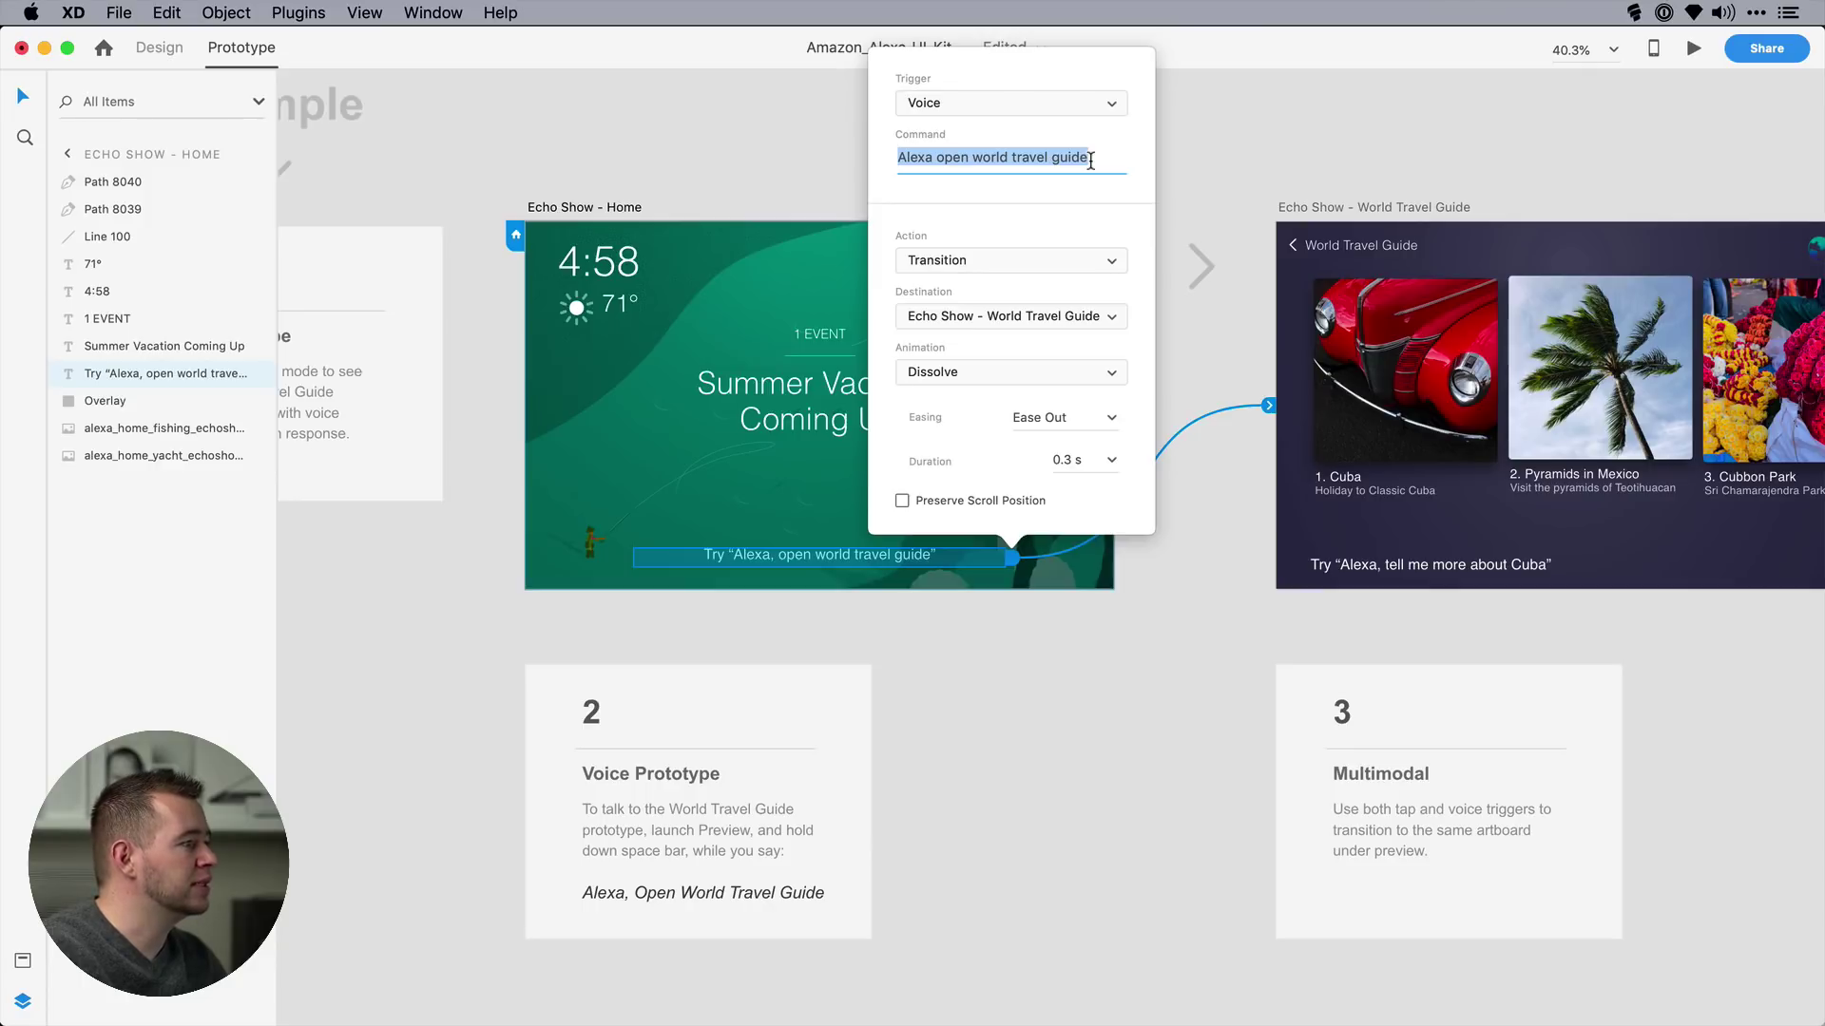
left_click(1006, 166)
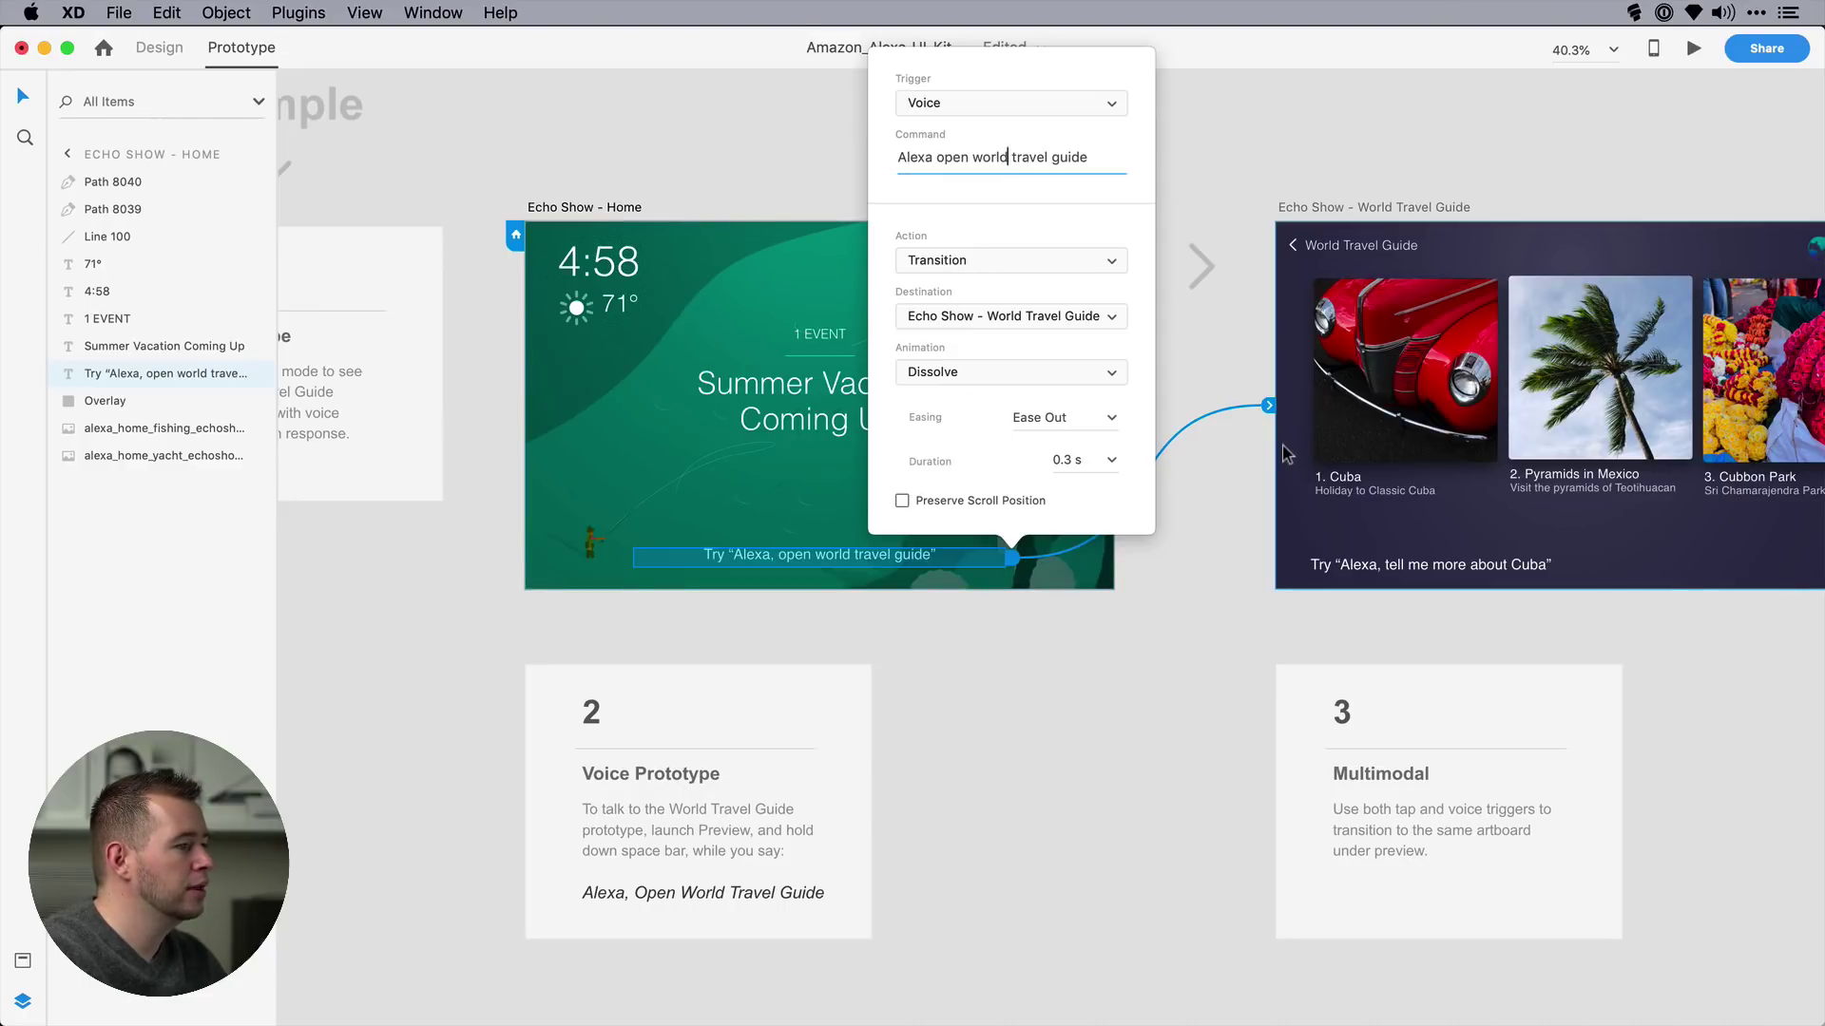
key("Escape")
scroll(1235, 475, "right", 5)
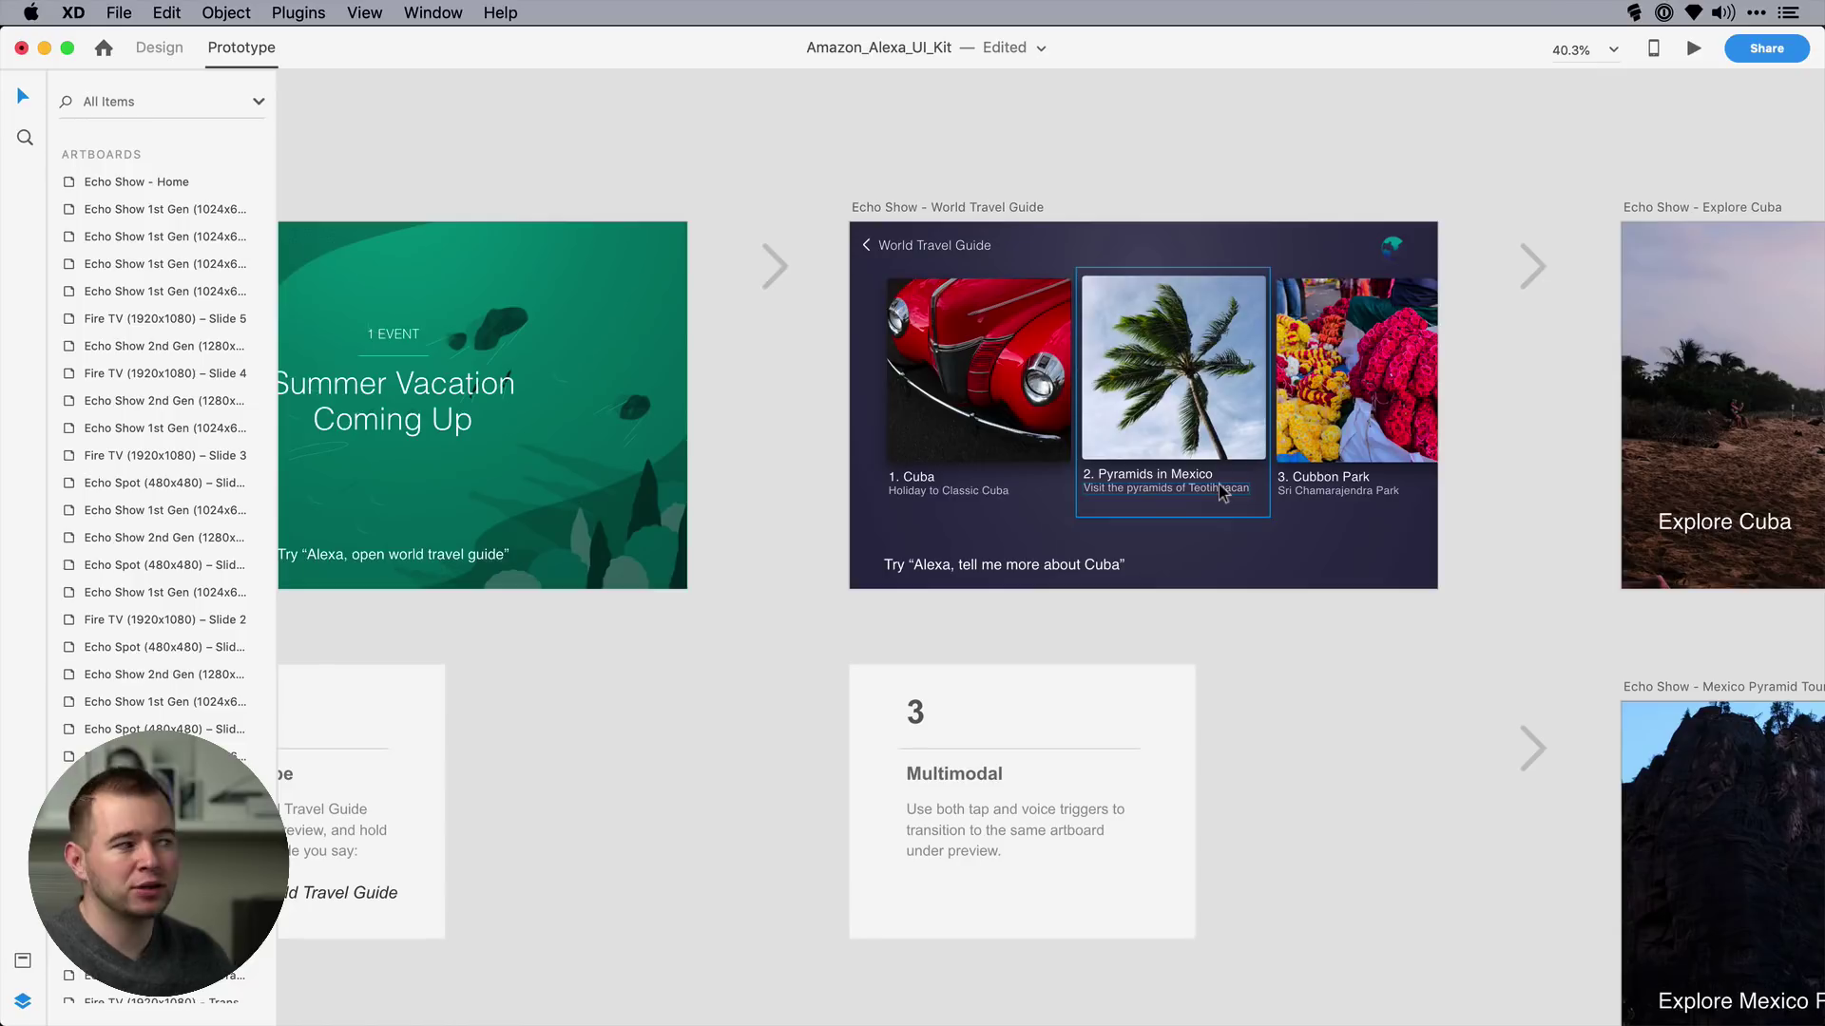
- Open the World Travel Guide artboard's Time trigger and confirm 0 s delay with Speech Playback welcome text
left_click(978, 209)
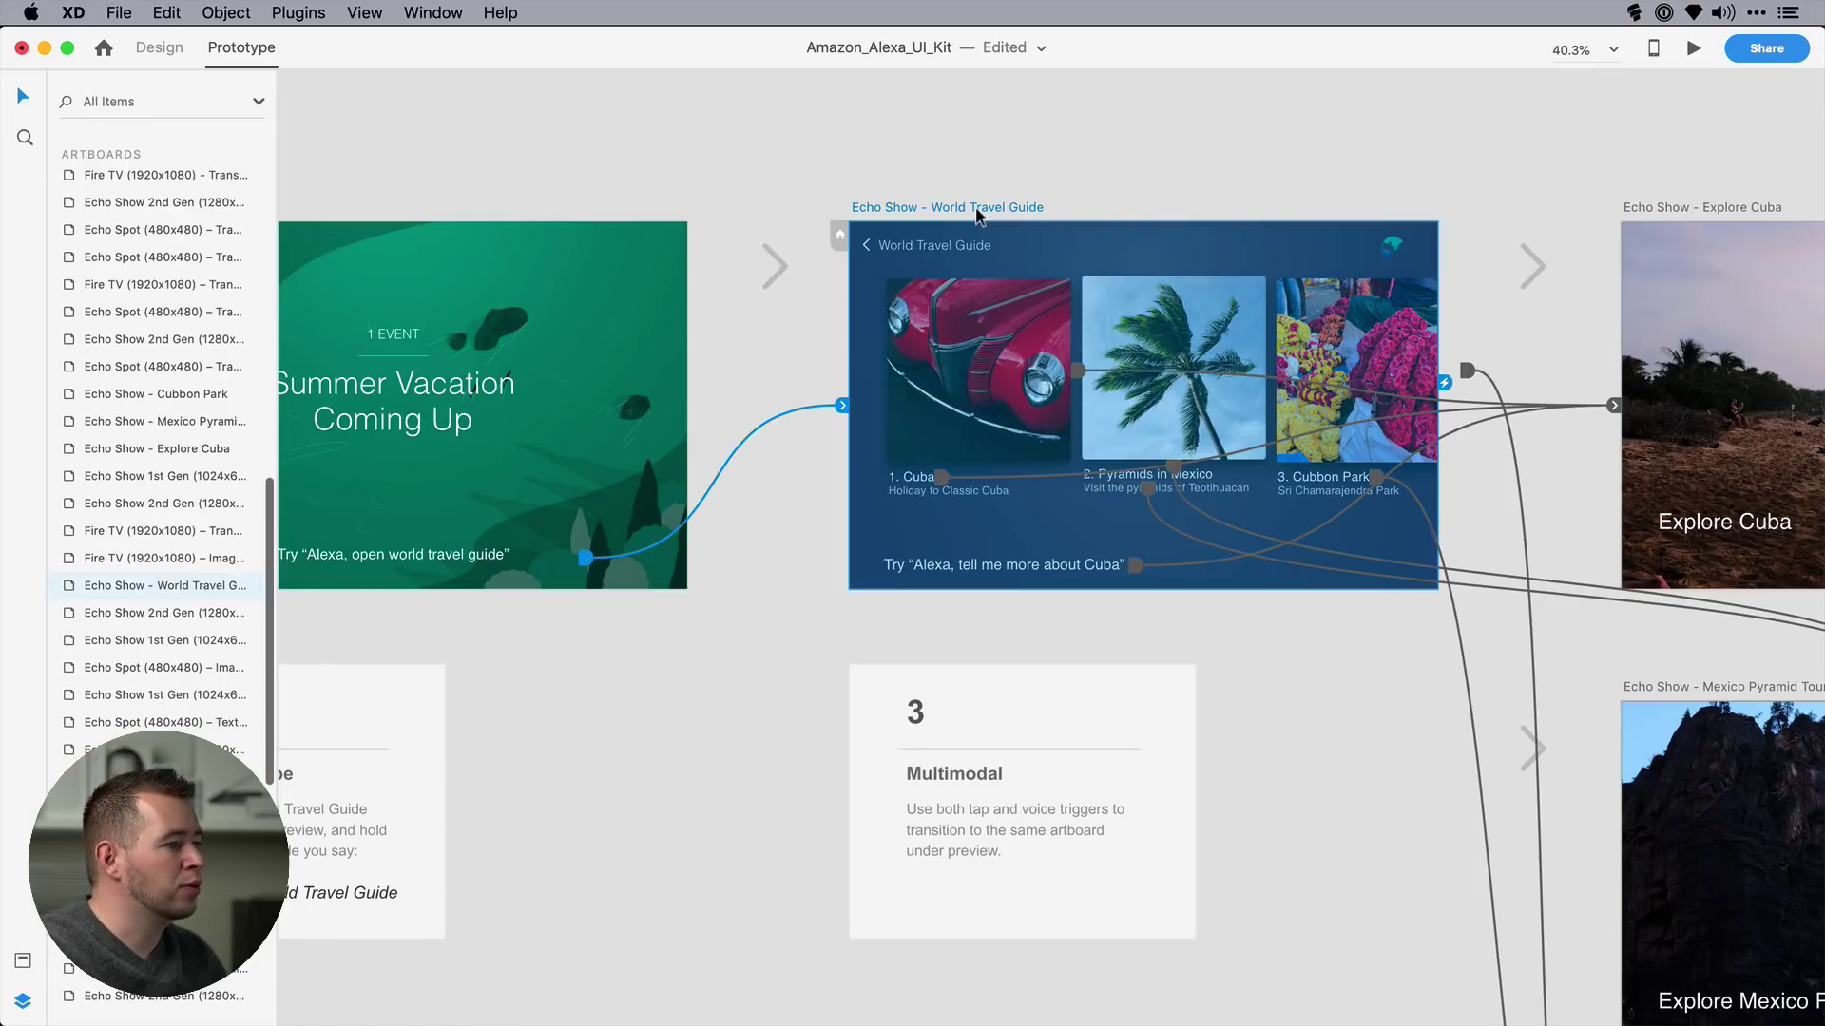
left_click(1443, 383)
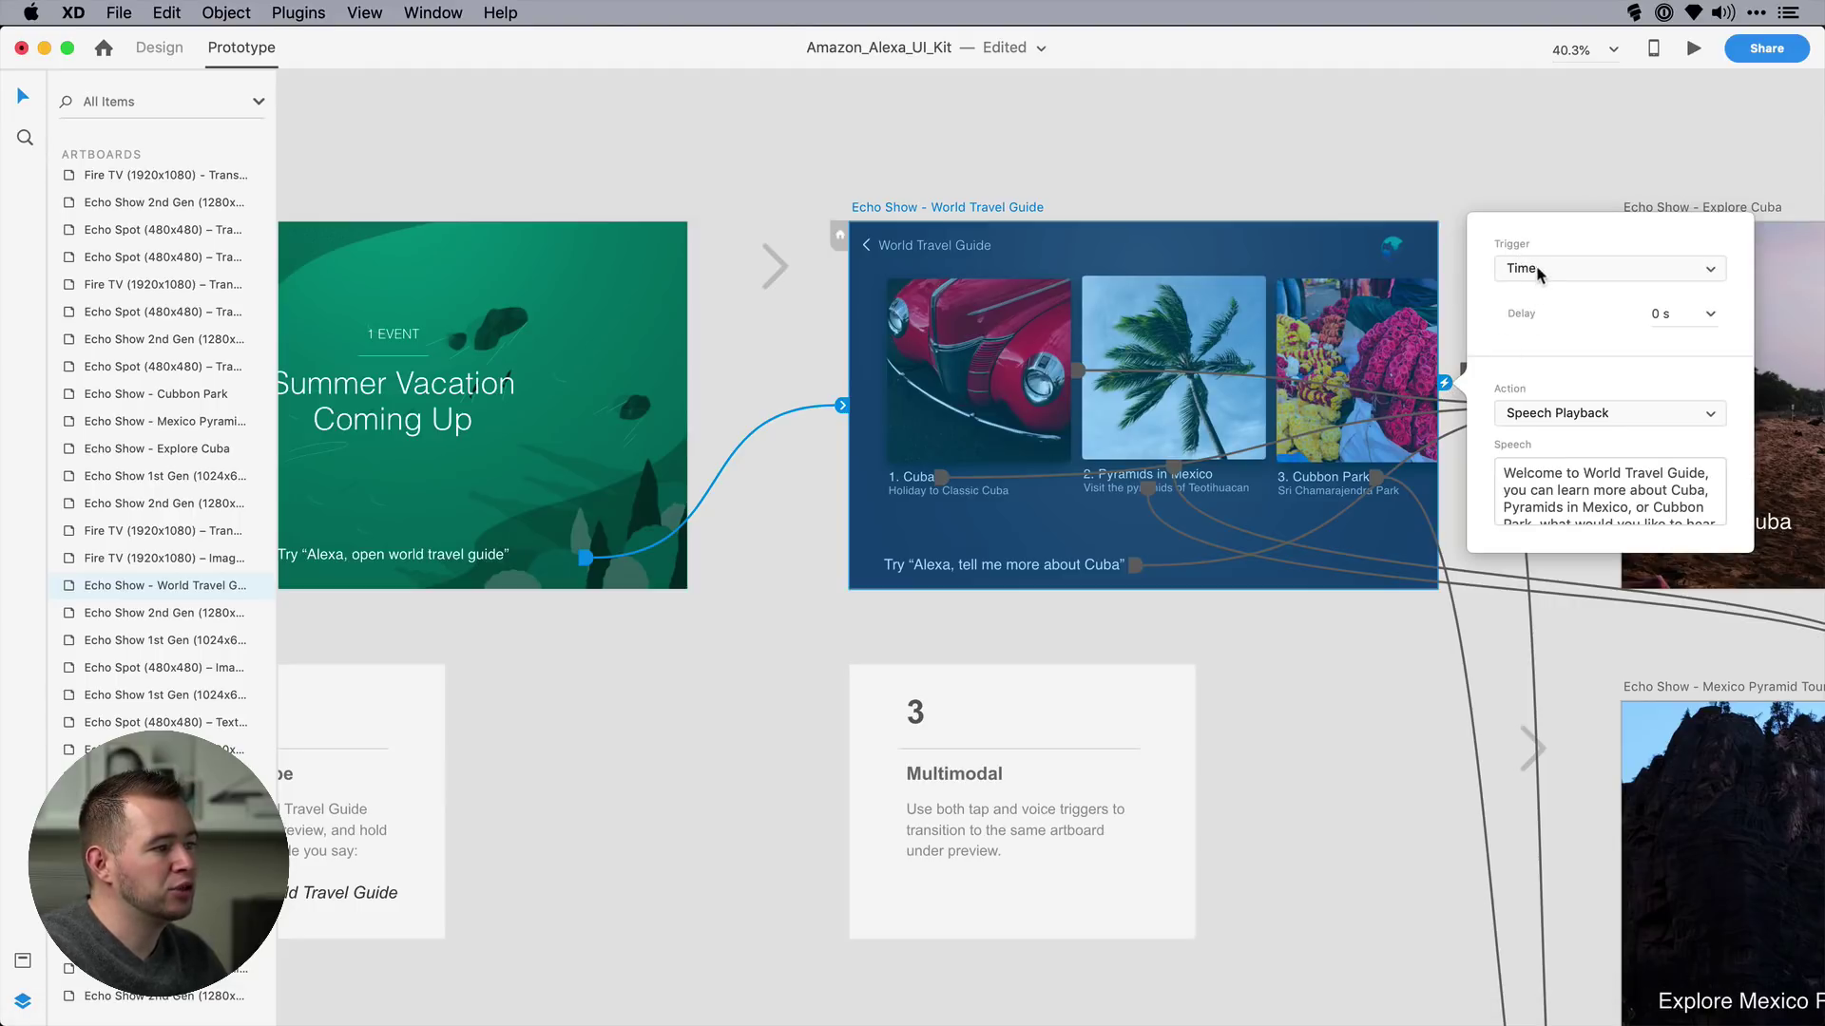
left_click(1641, 317)
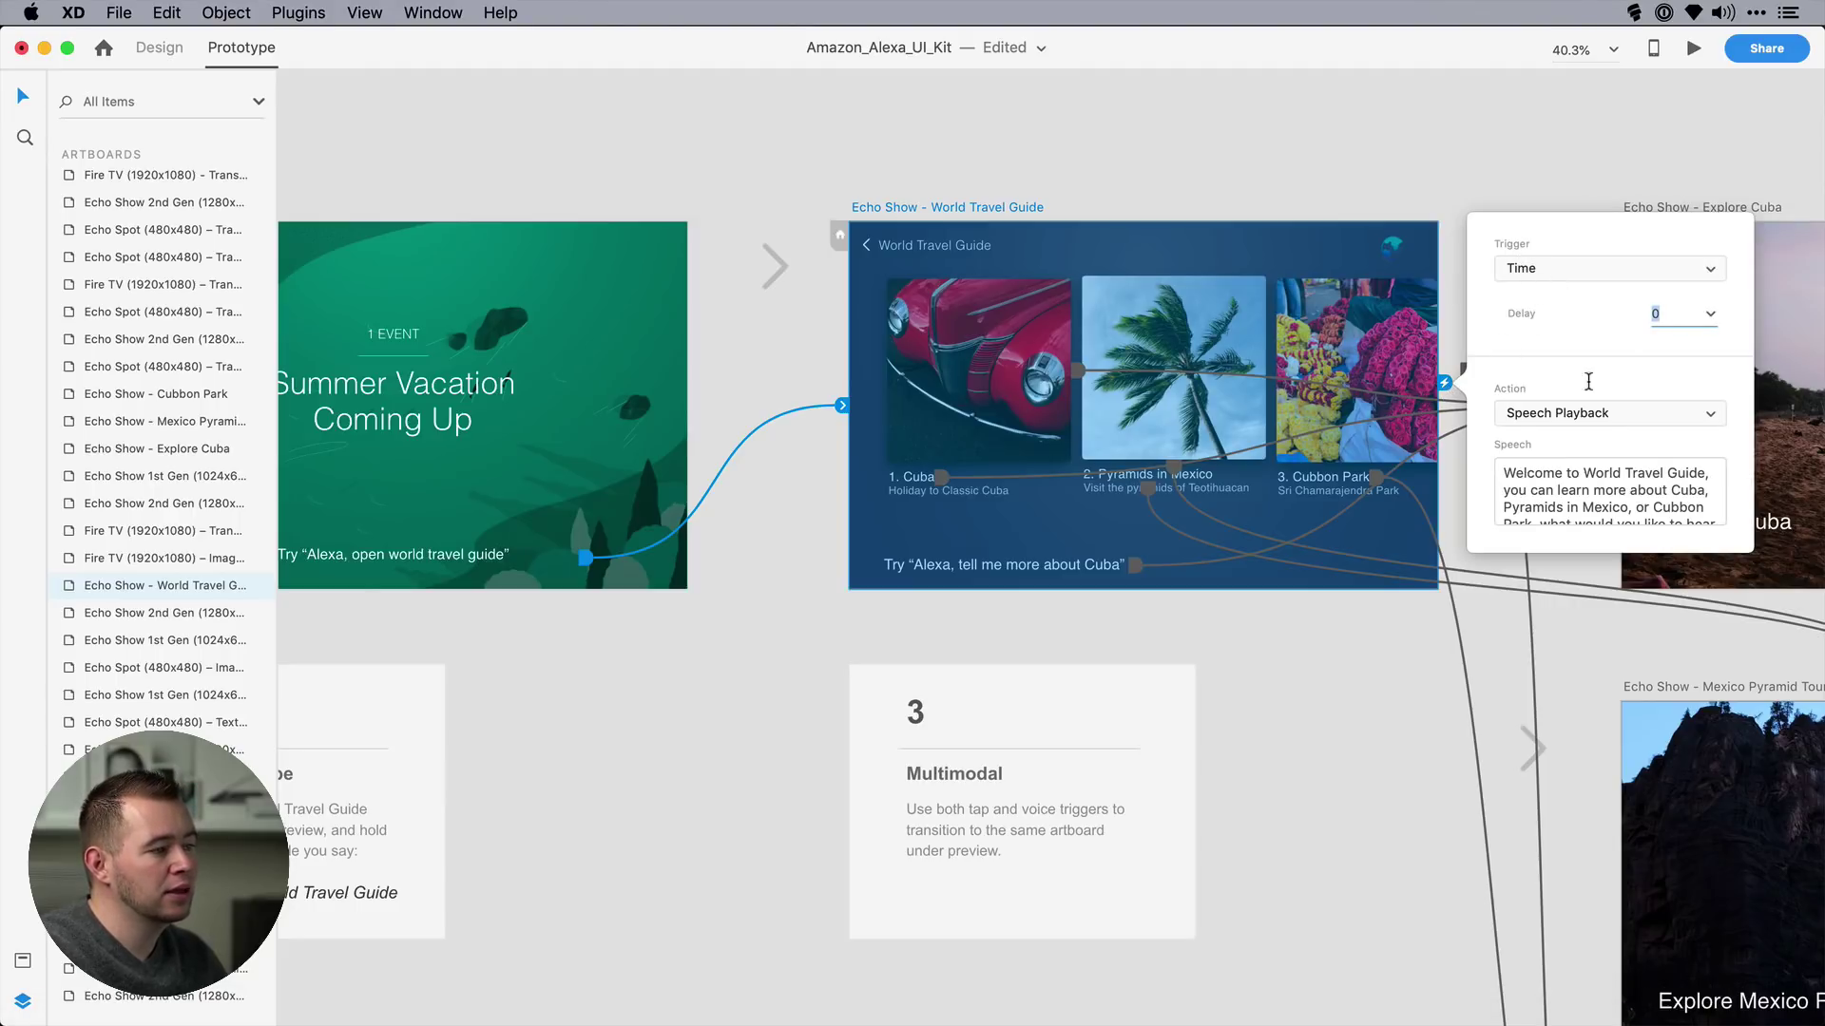
left_click(1565, 411)
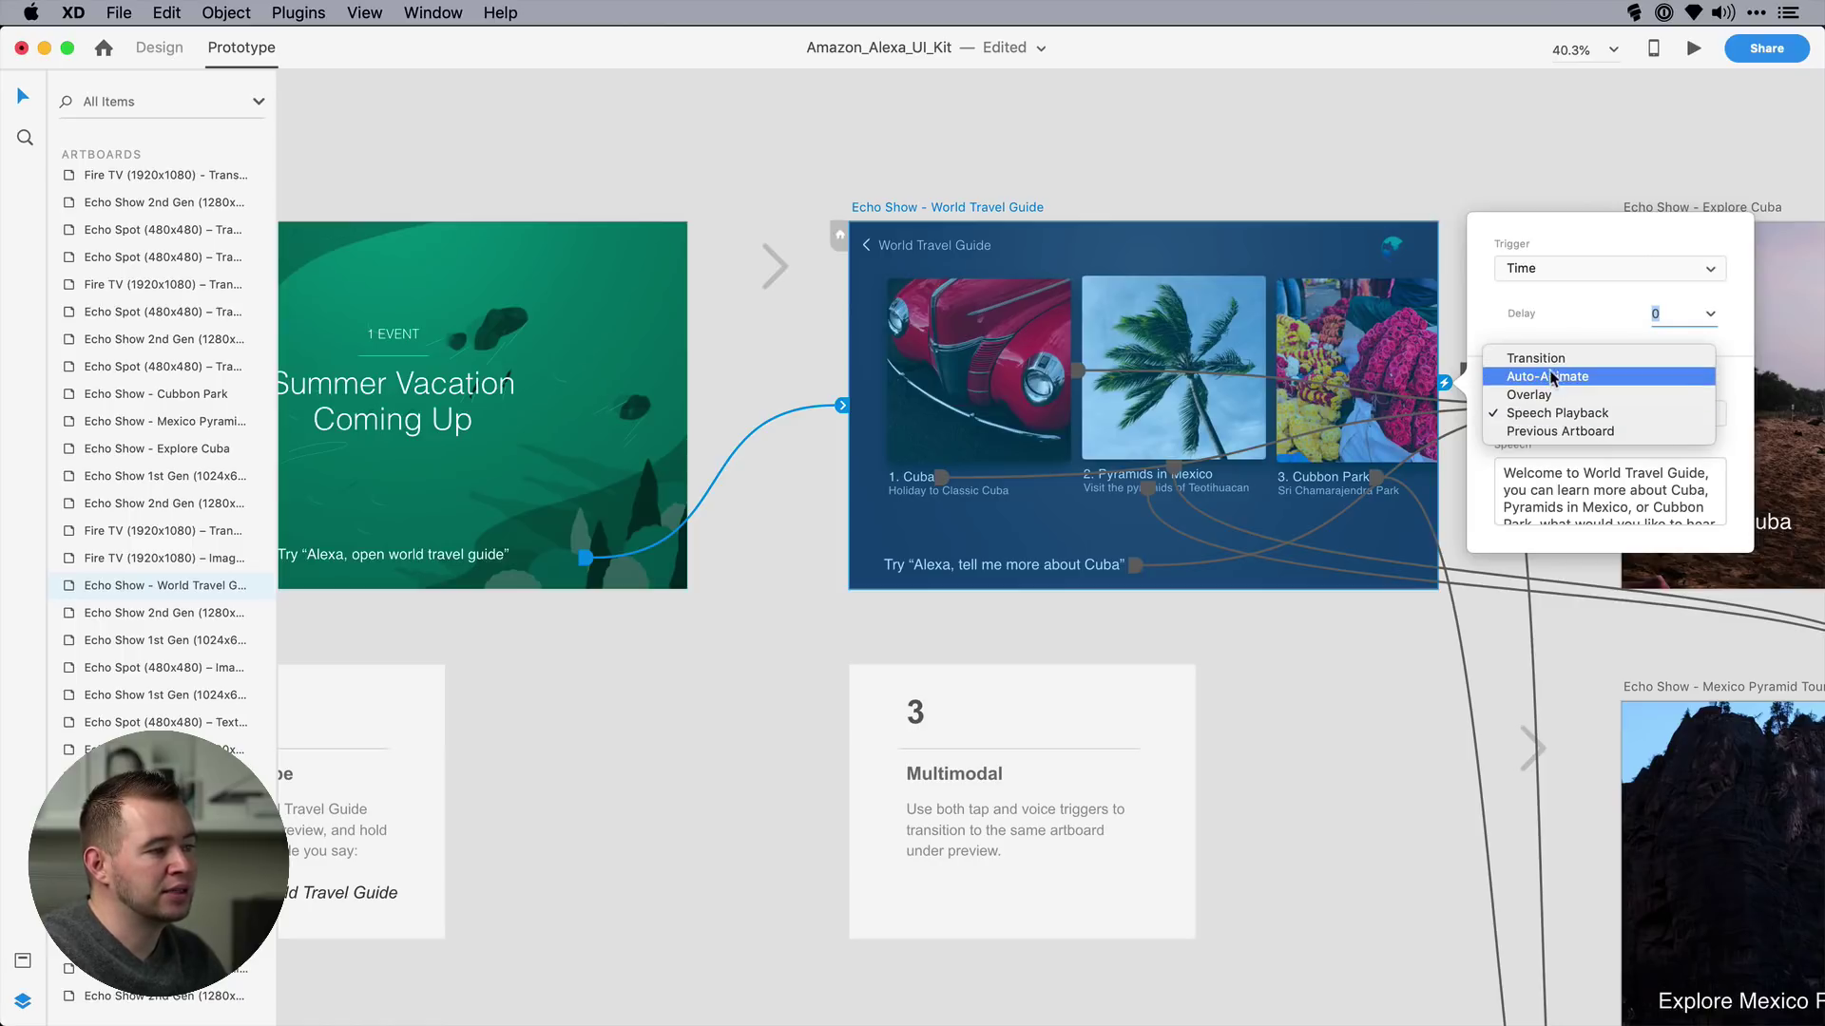
left_click(1514, 415)
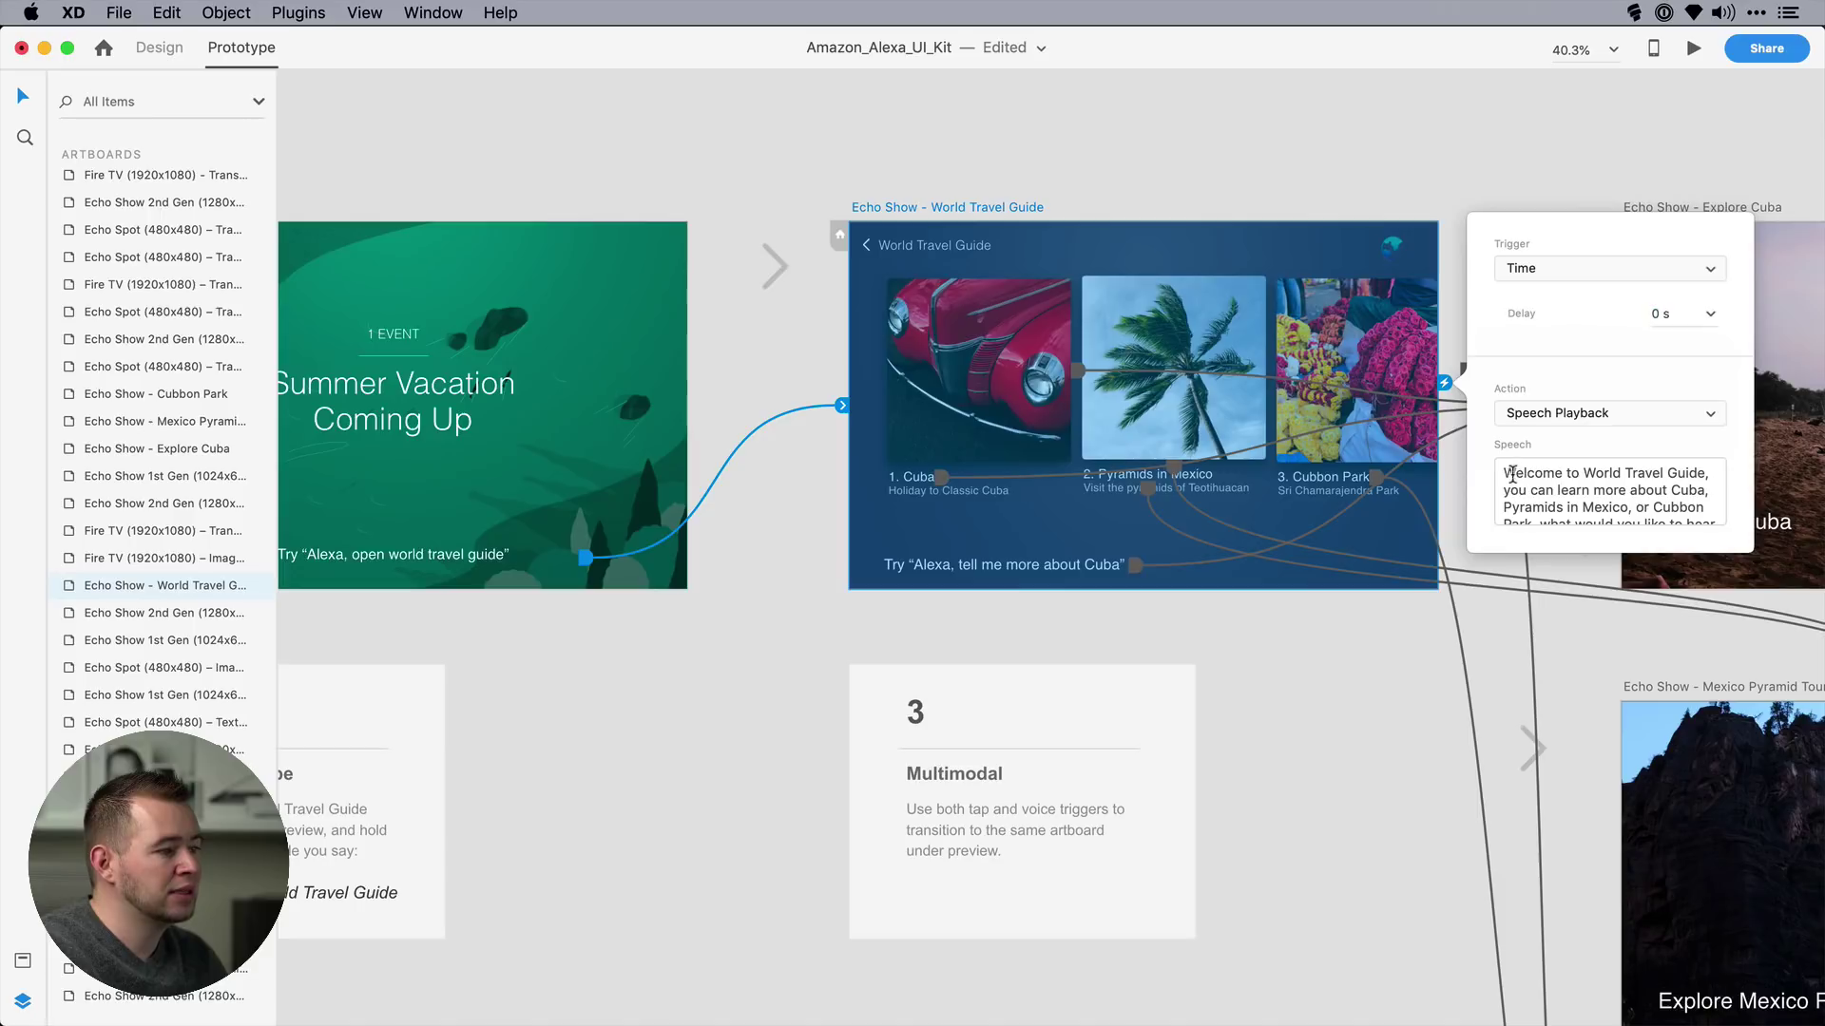
left_click_drag(1513, 473, 1630, 553)
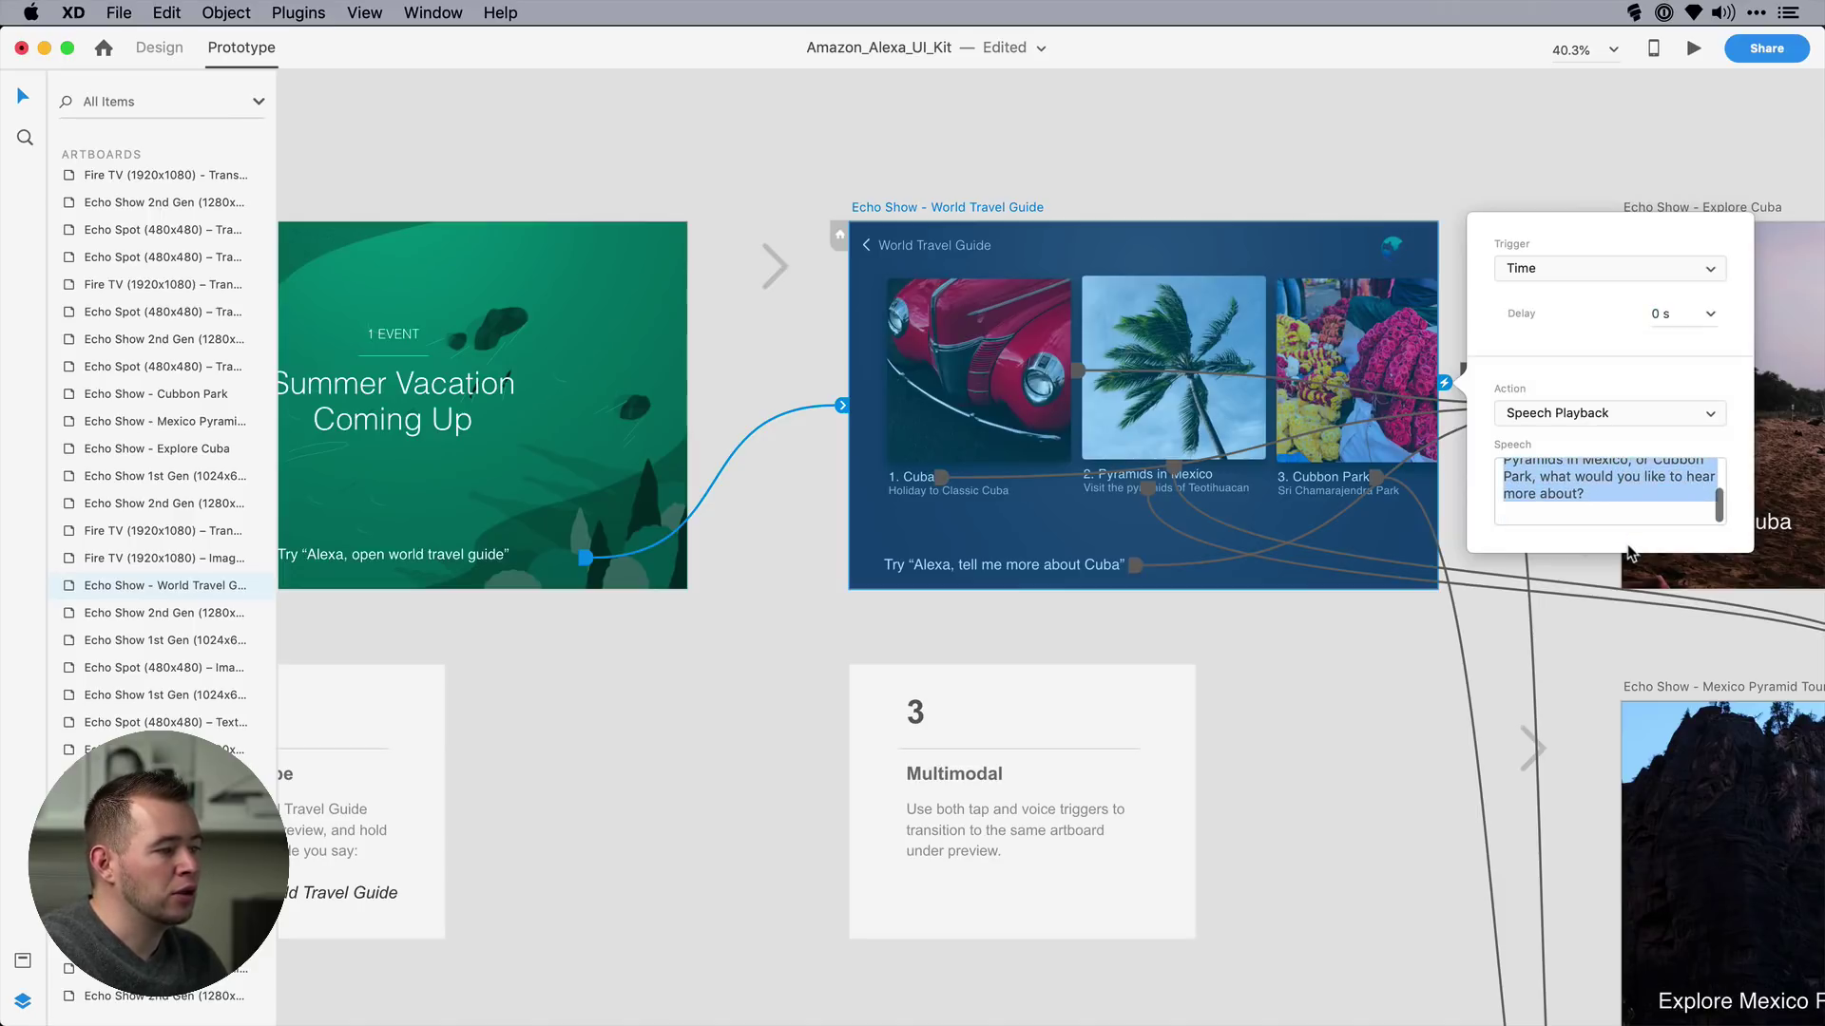
- Inspect the Cuba hint's voice interaction leading to Explore Cuba
left_click(1602, 489)
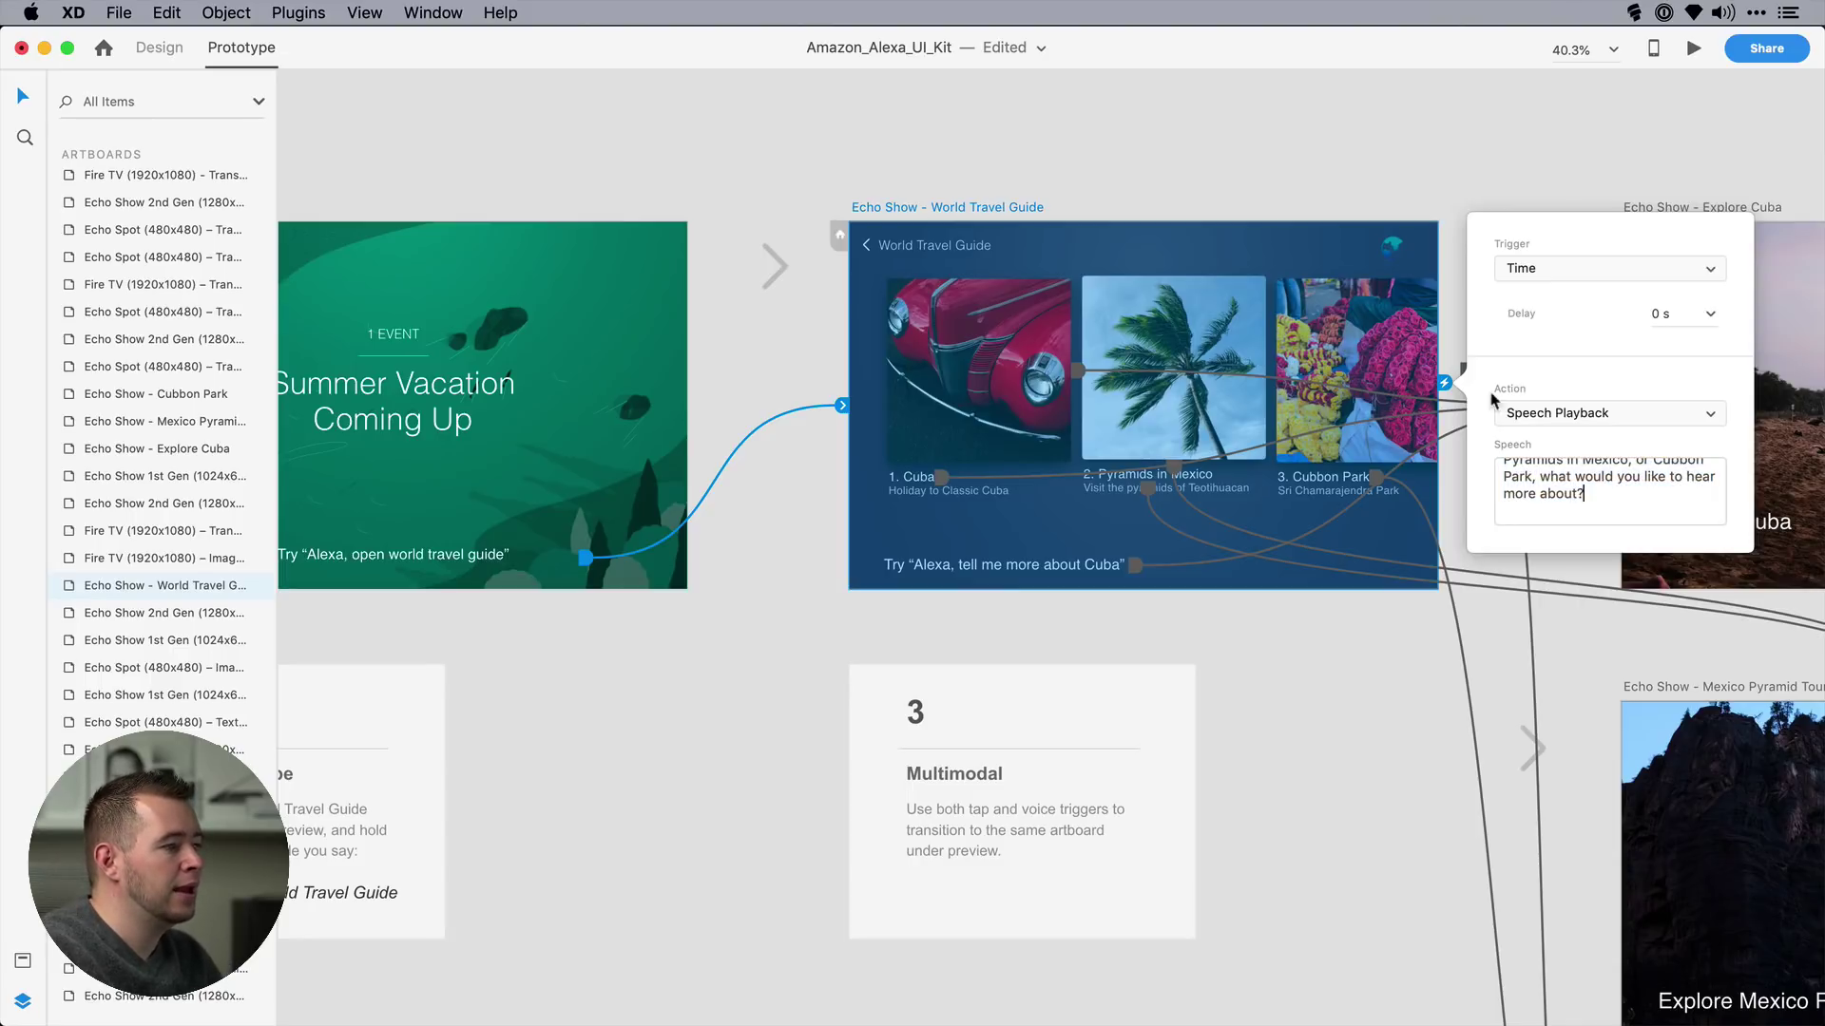
left_click(948, 570)
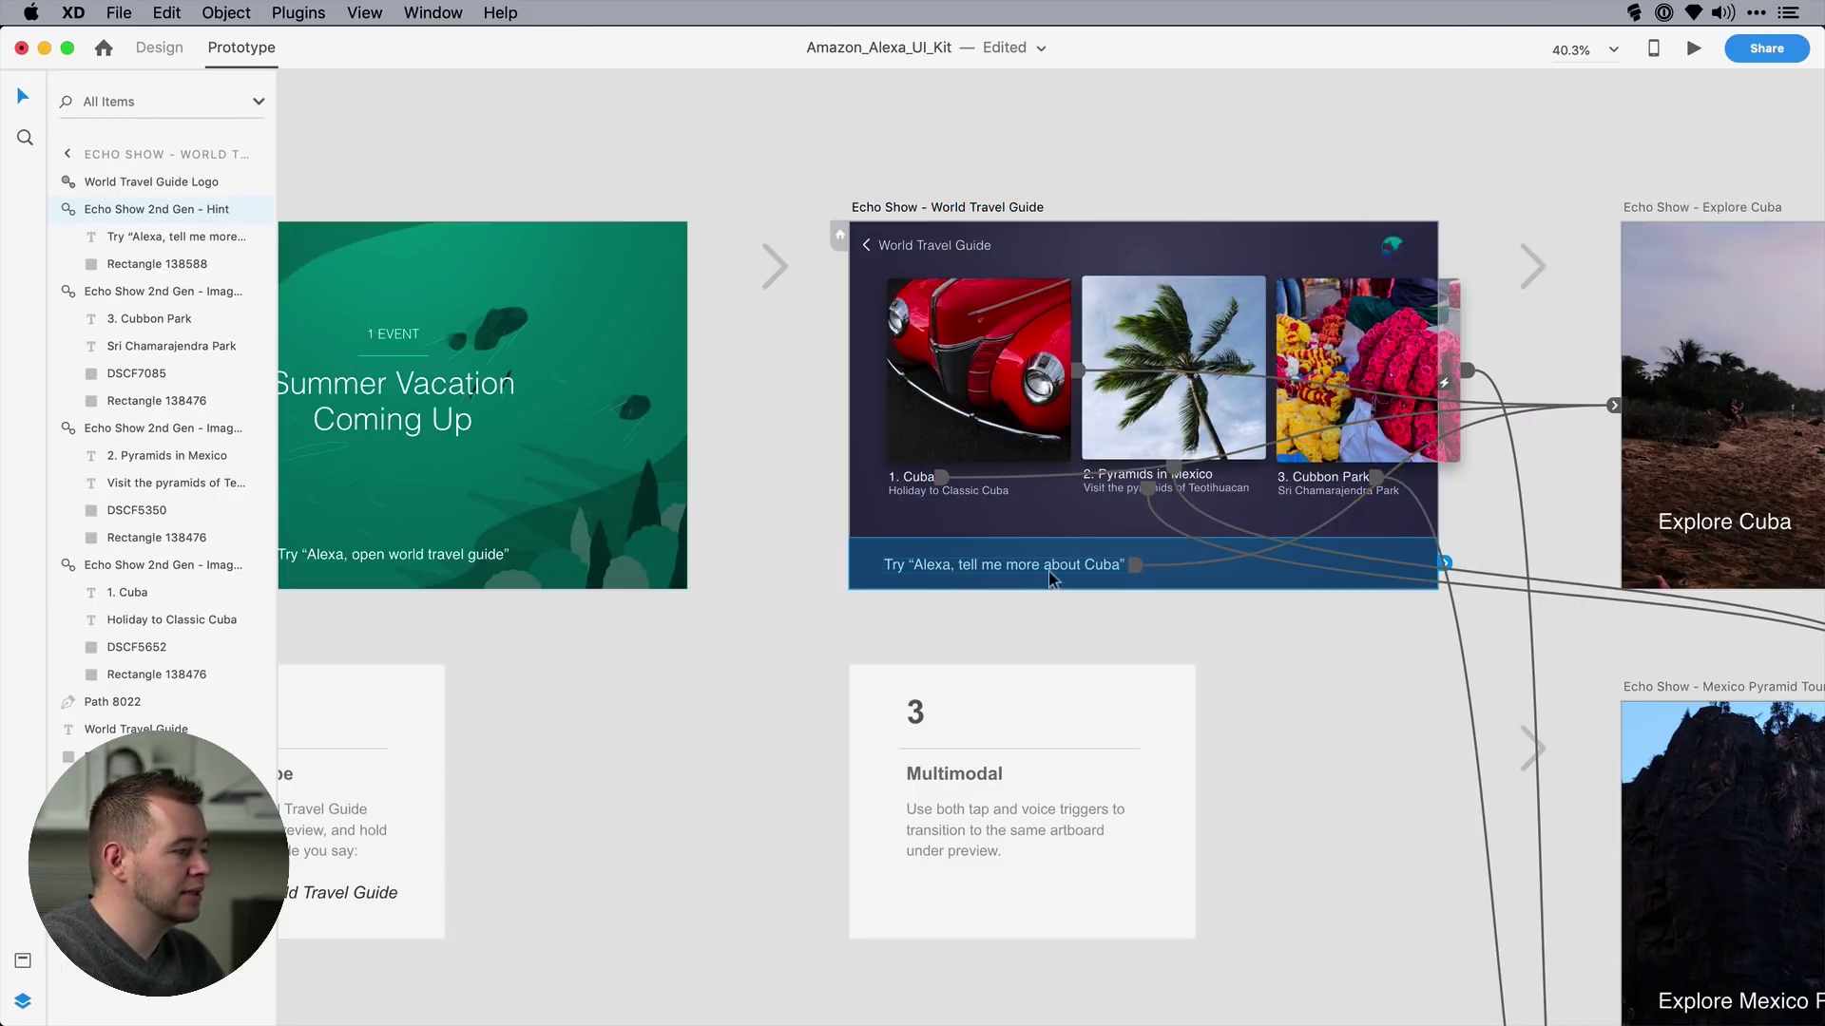
left_click(1133, 567)
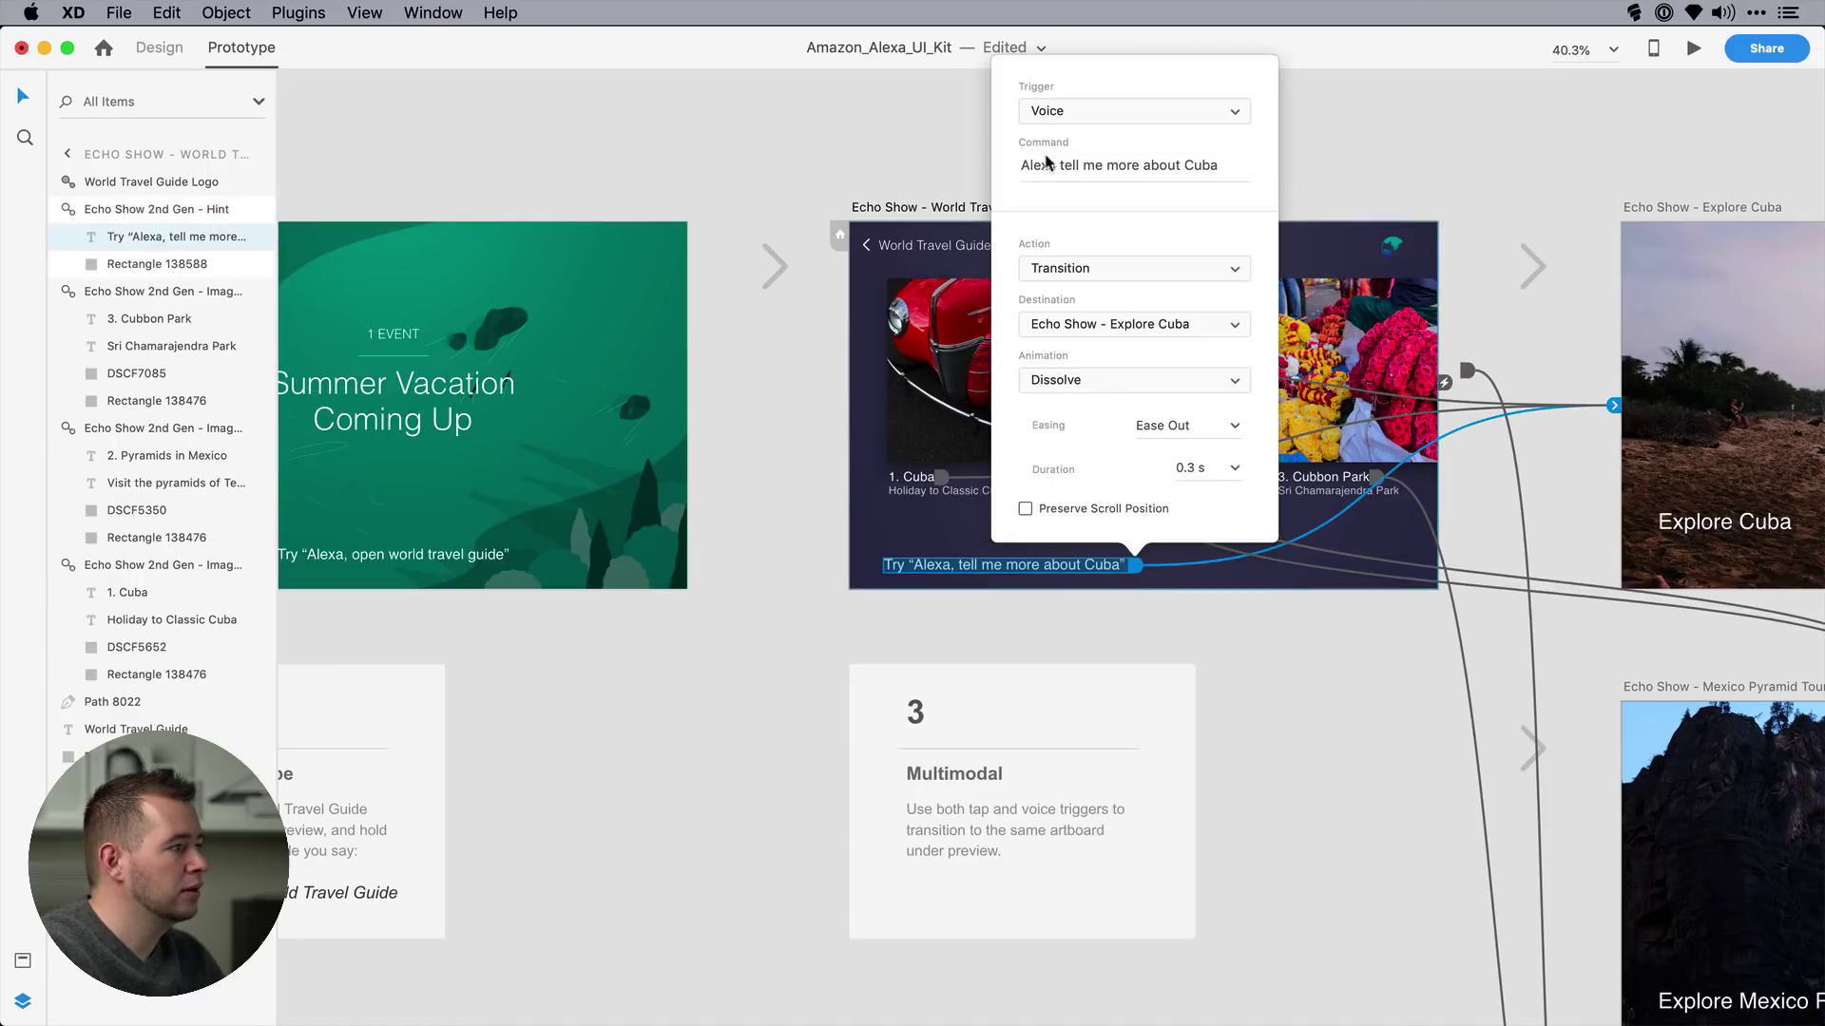
- Inspect the 2. Pyramids in Mexico caption's voice interaction, then zoom out over the whole flow
left_click(1319, 170)
left_click(1142, 476)
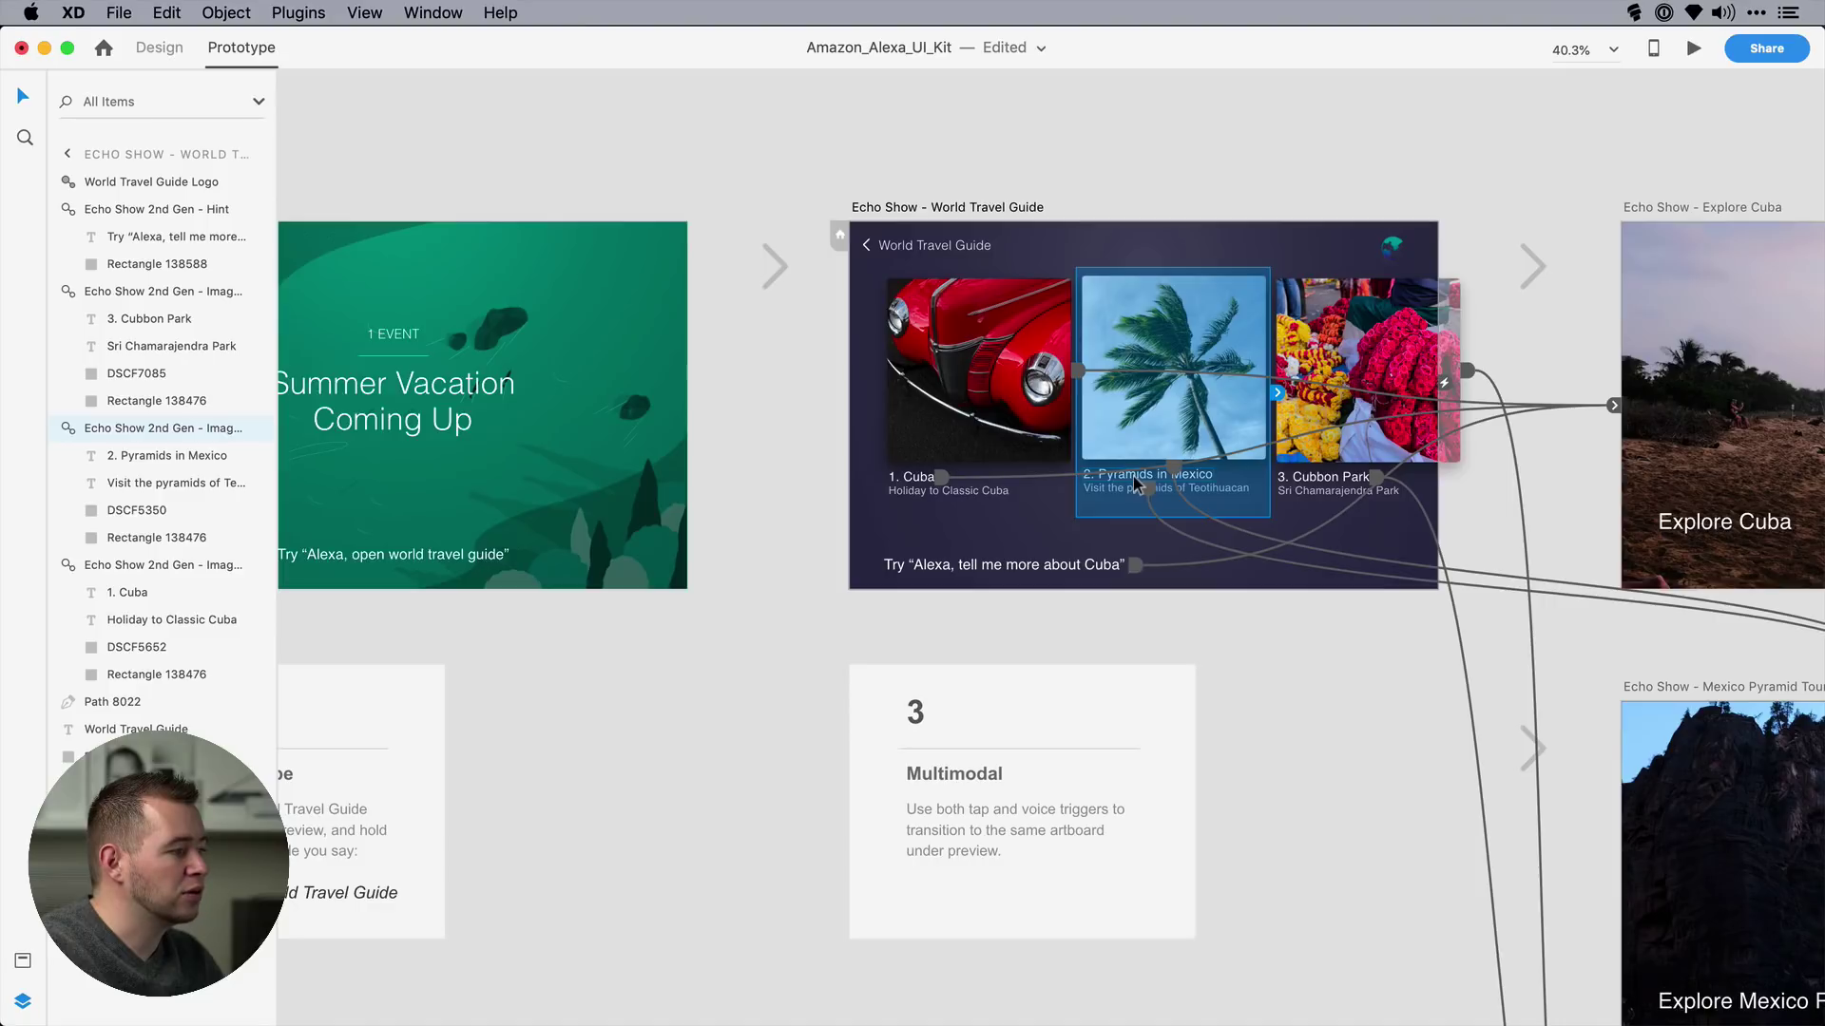
double_click(1133, 476)
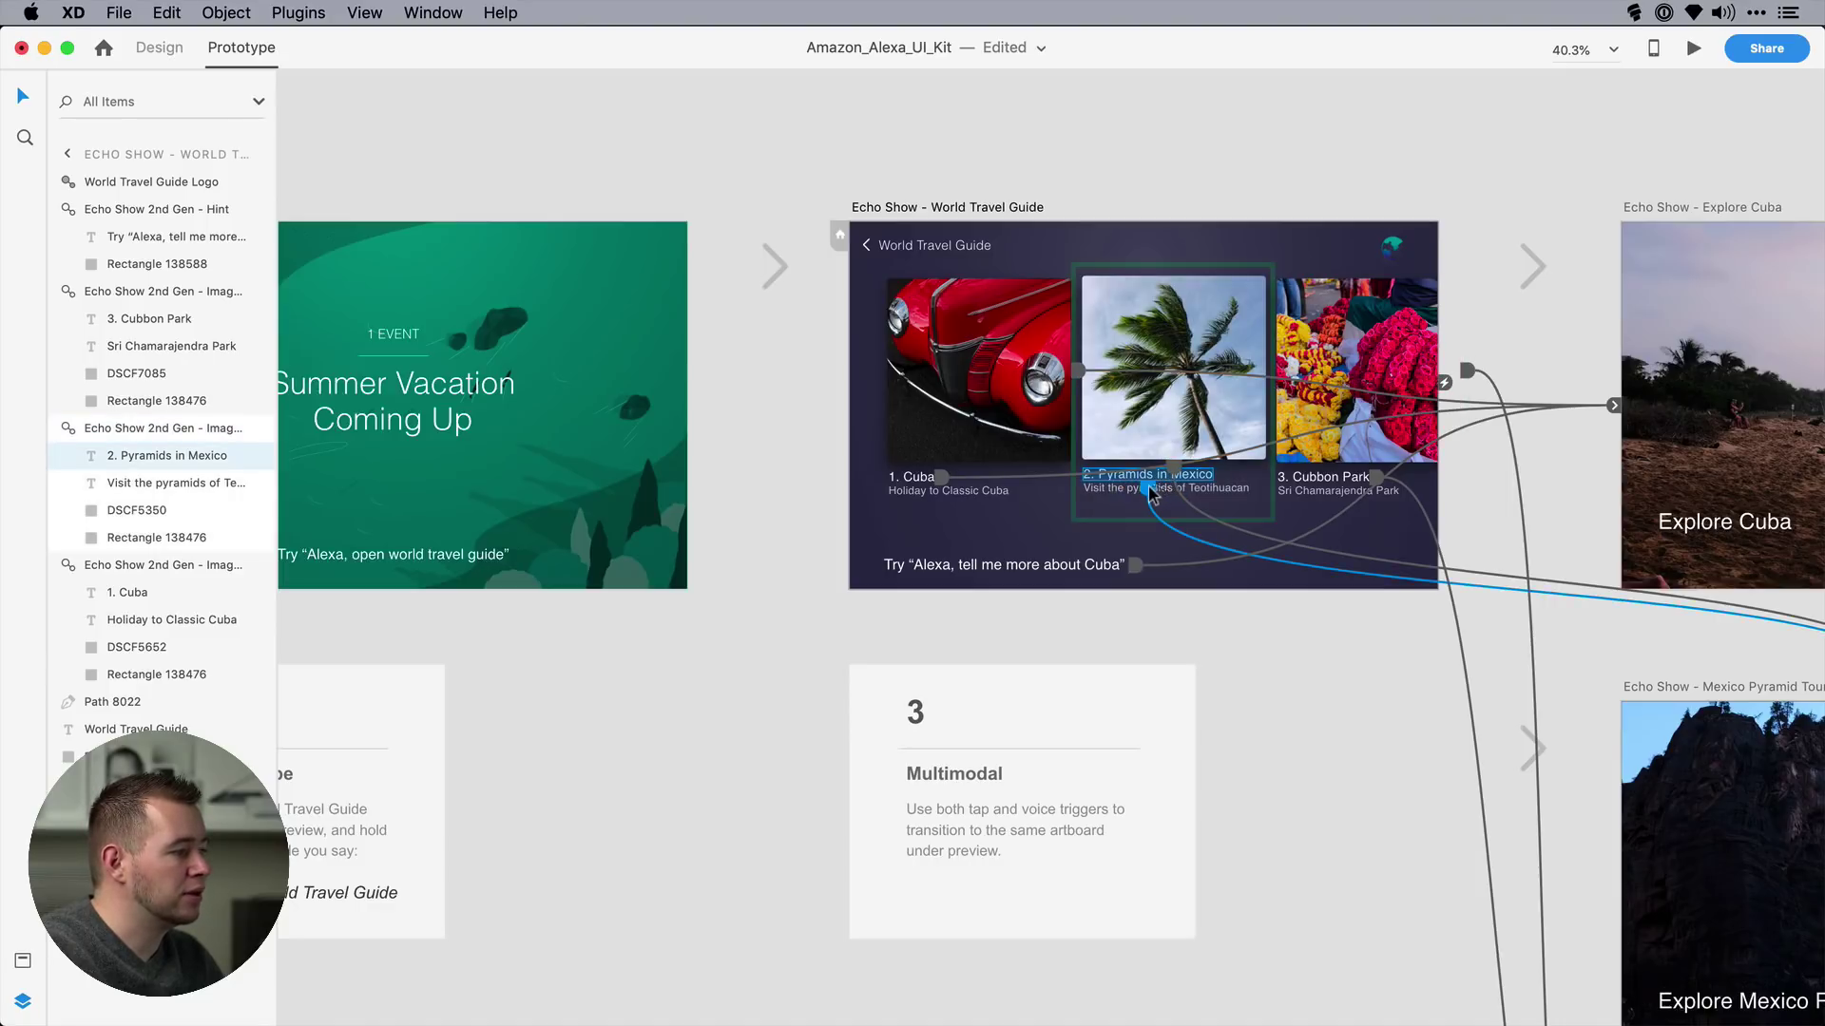
left_click(1150, 489)
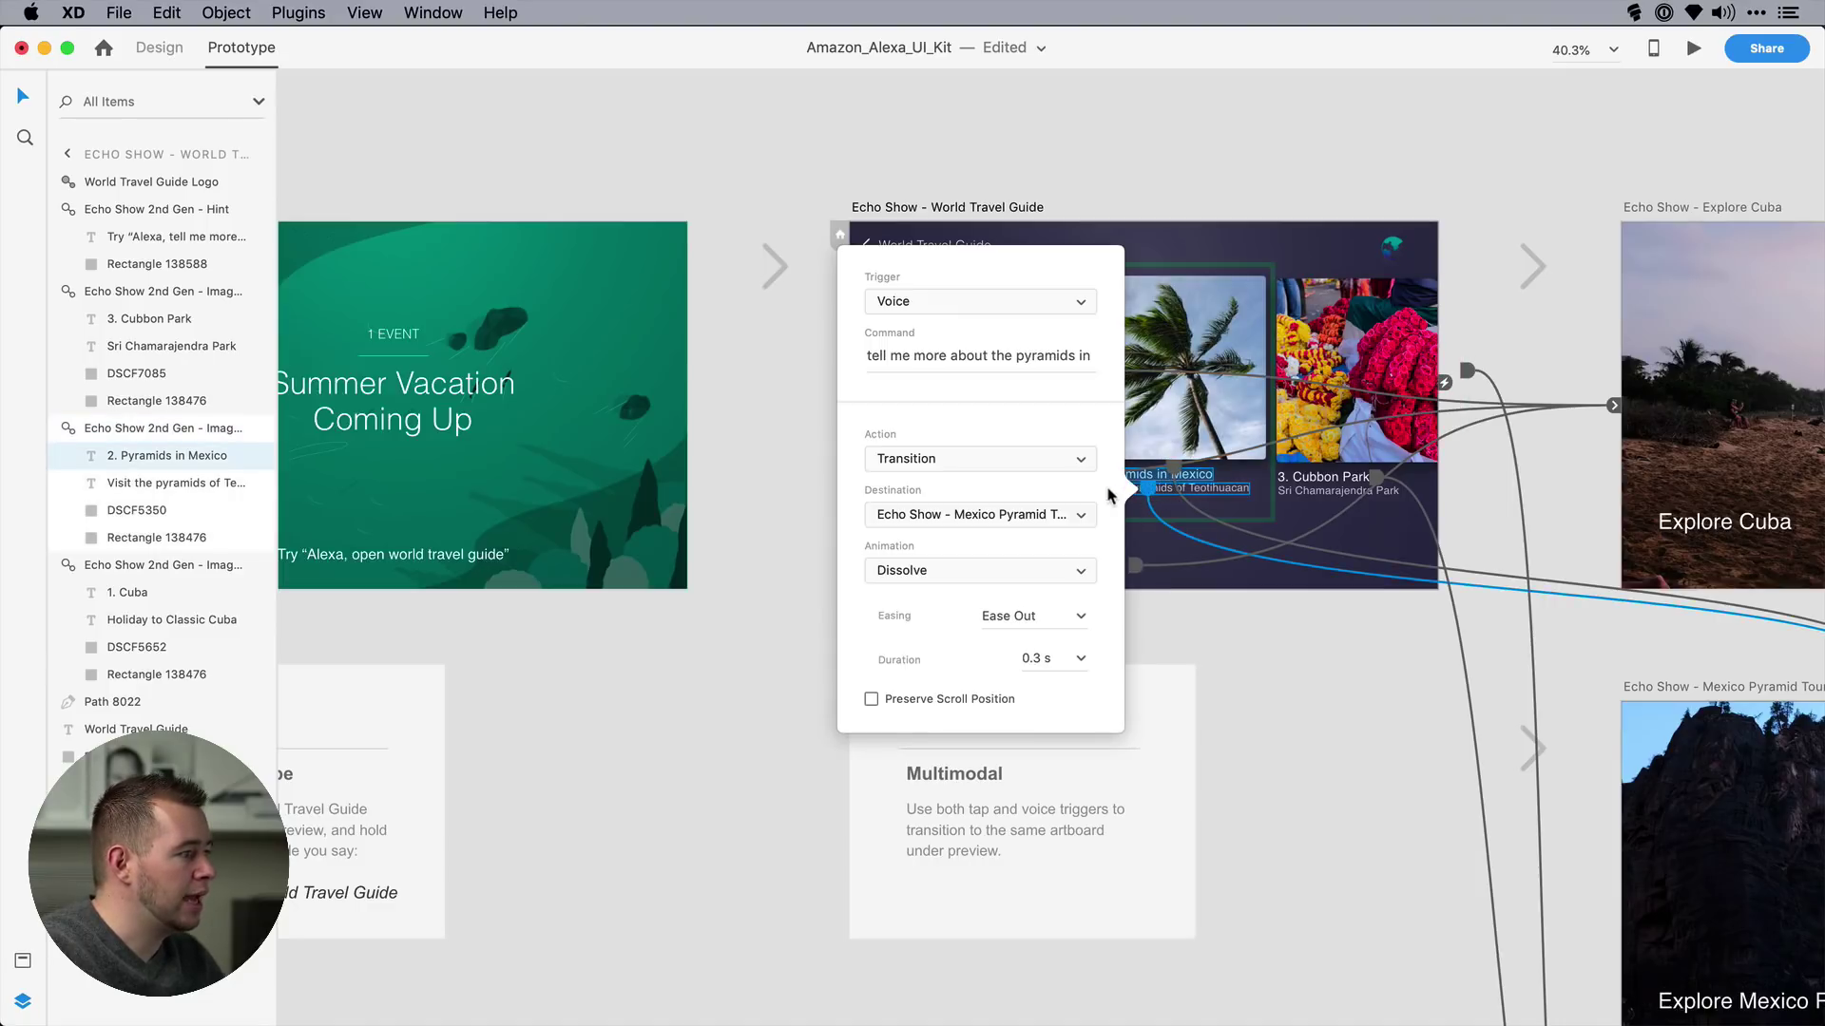
left_click(1367, 487)
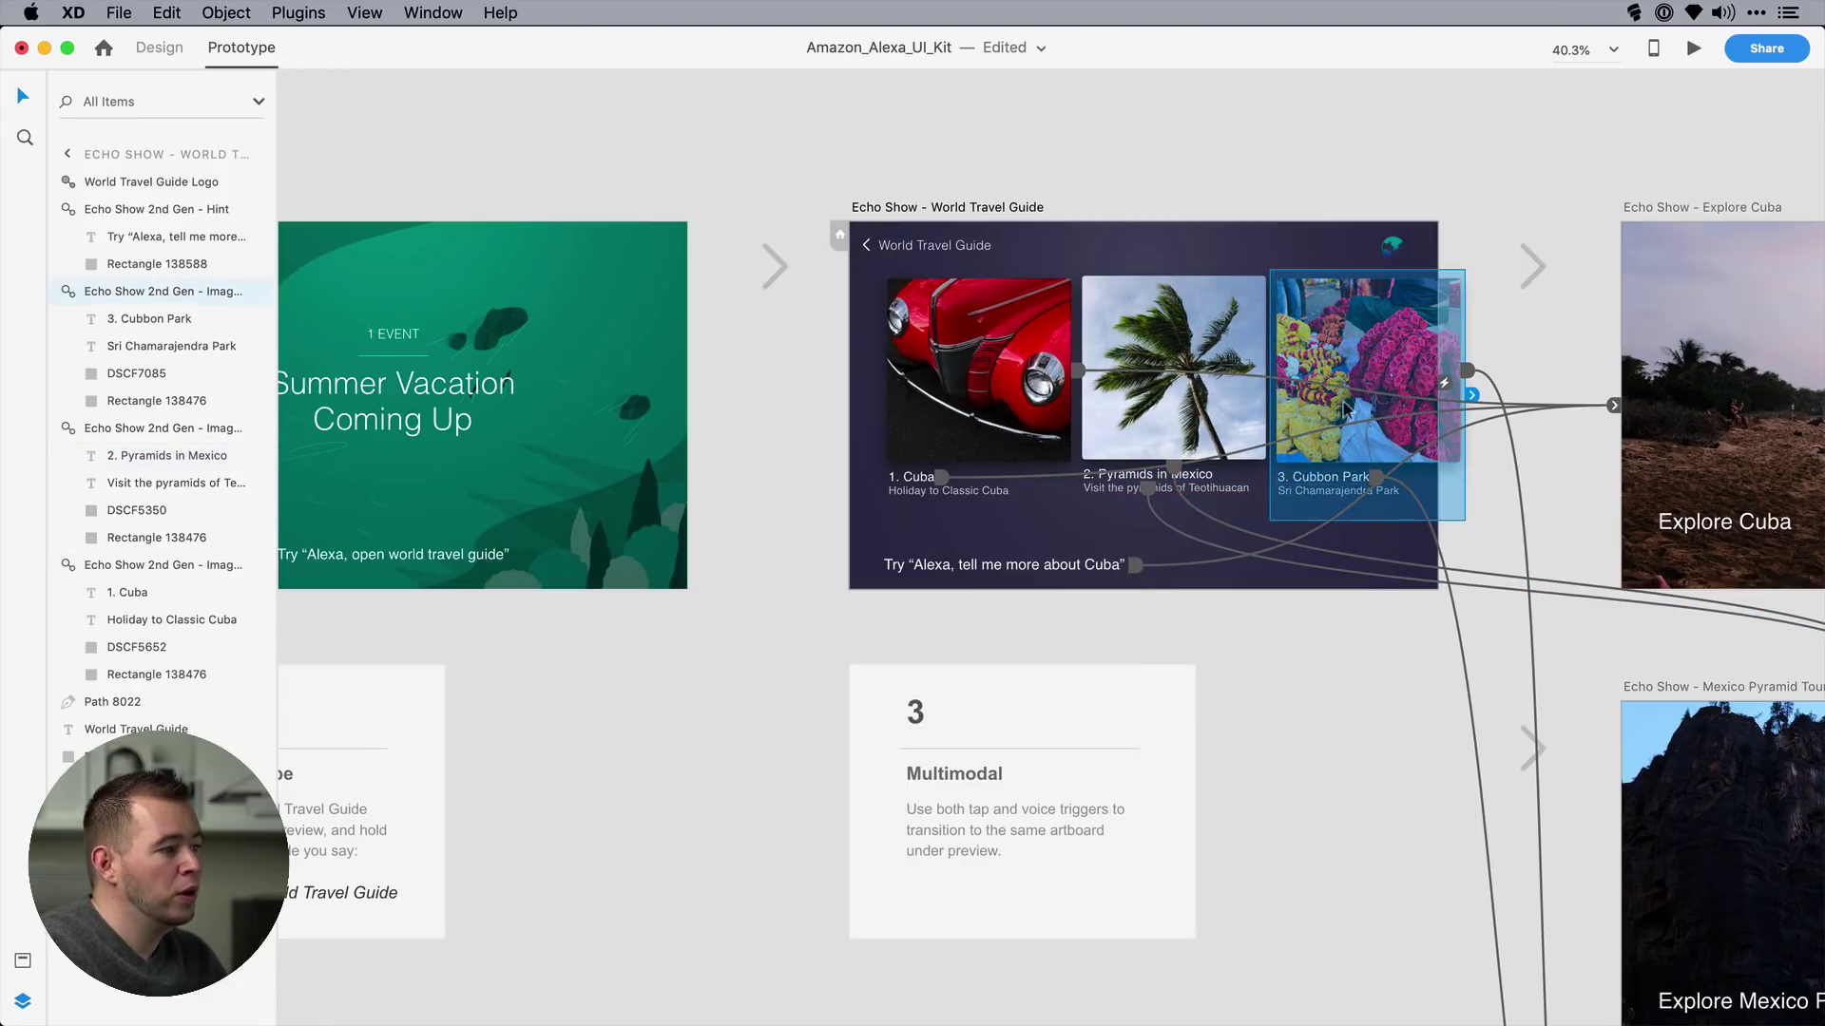
scroll(1259, 467, "down", 5)
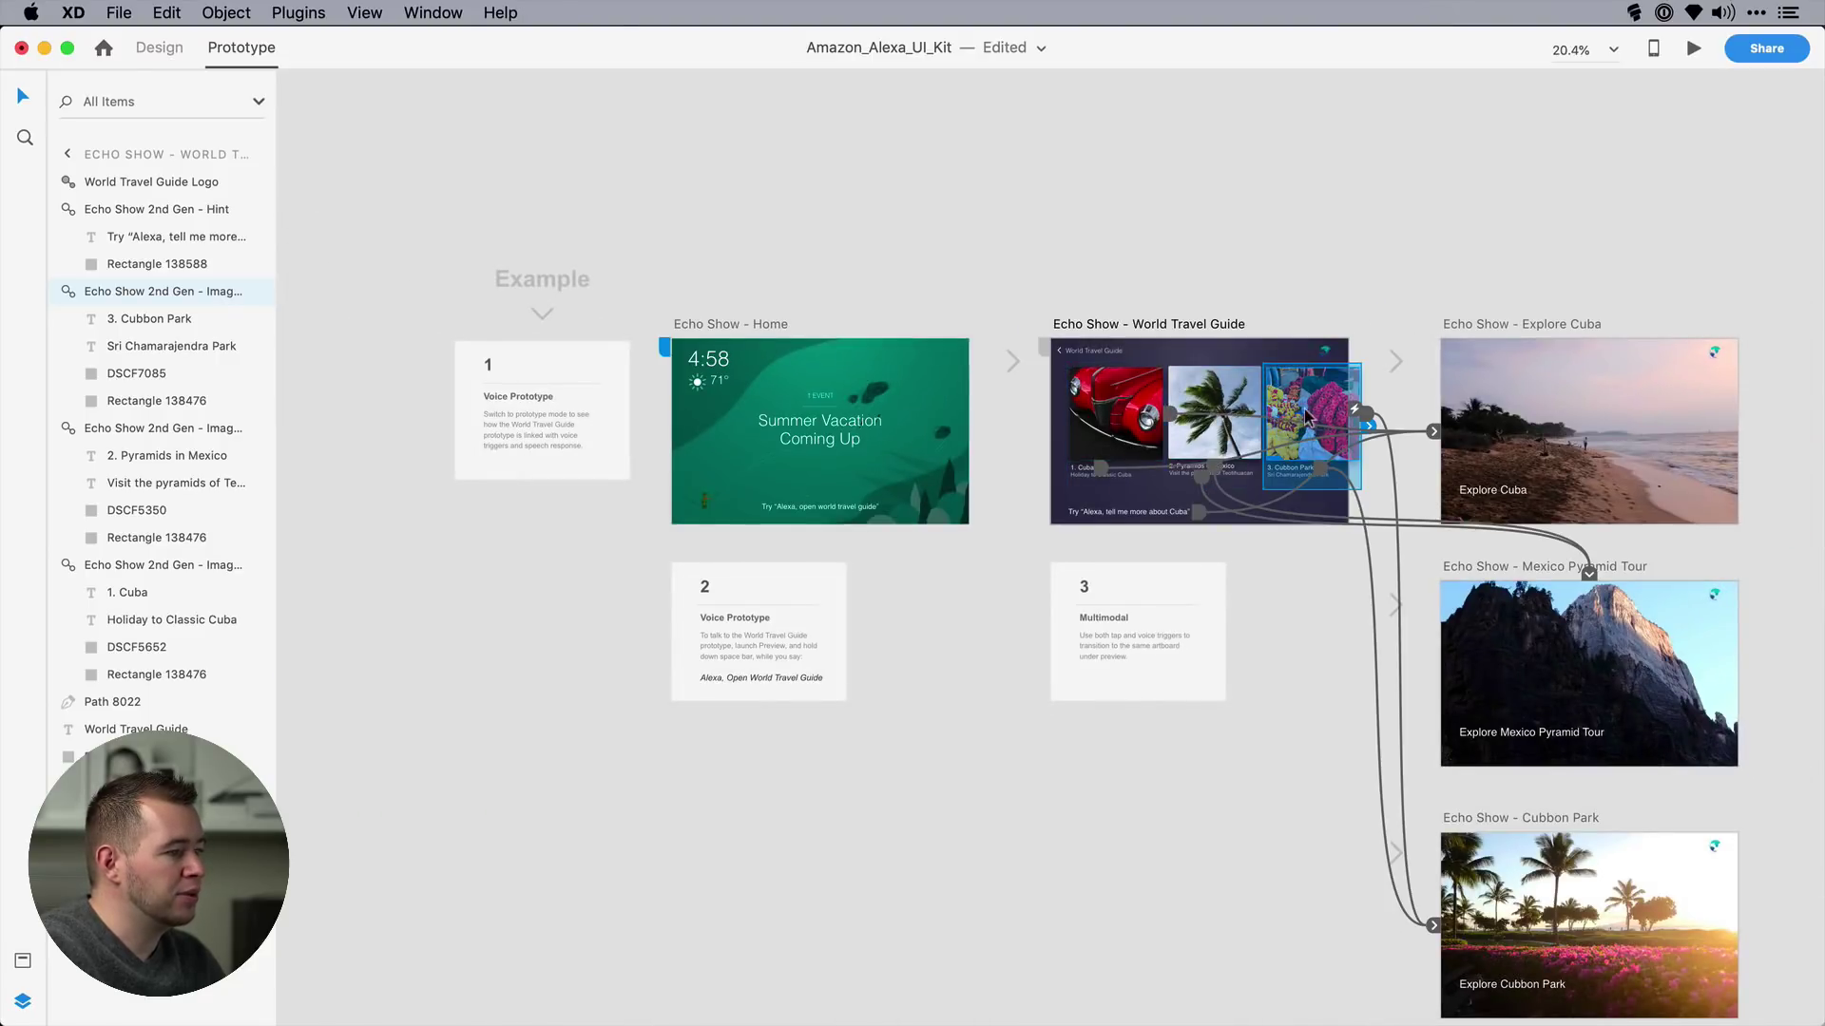
scroll(1235, 414, "down", 1)
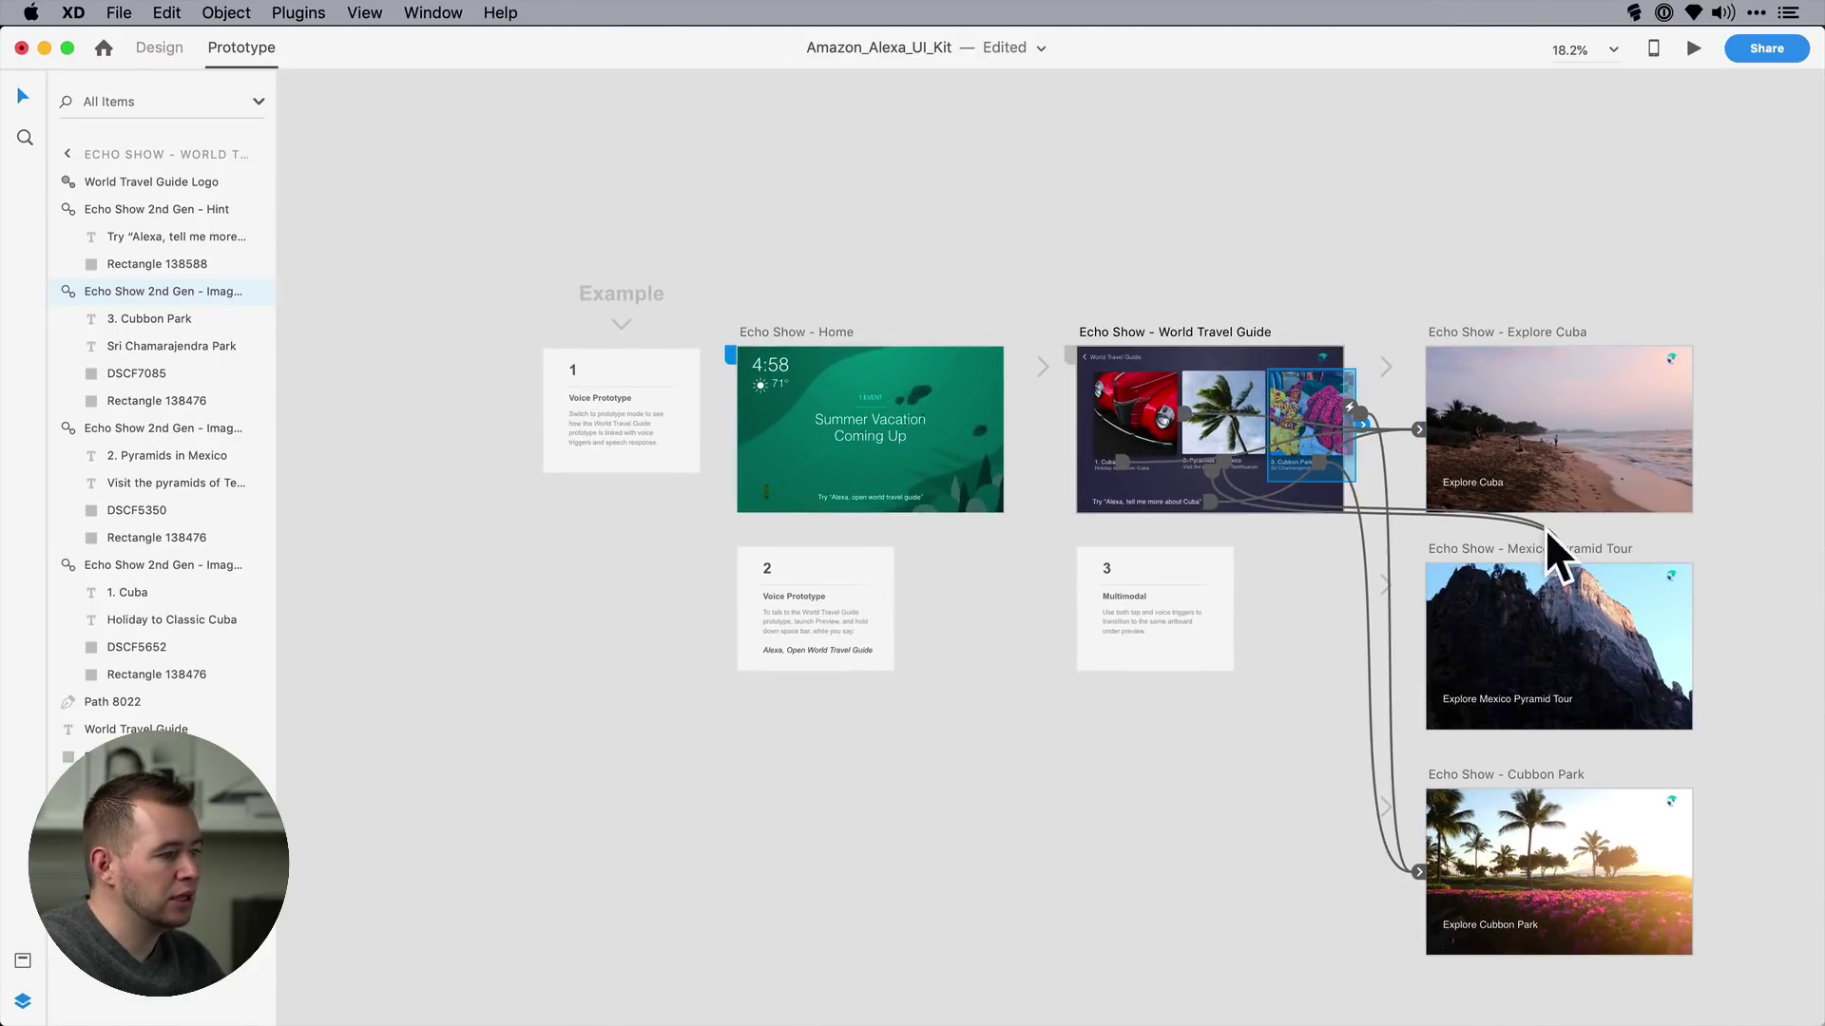
- Preview from Echo Show - Home, speaking commands through World Travel Guide to the Mexico Pyramid Tour
left_click(1399, 487)
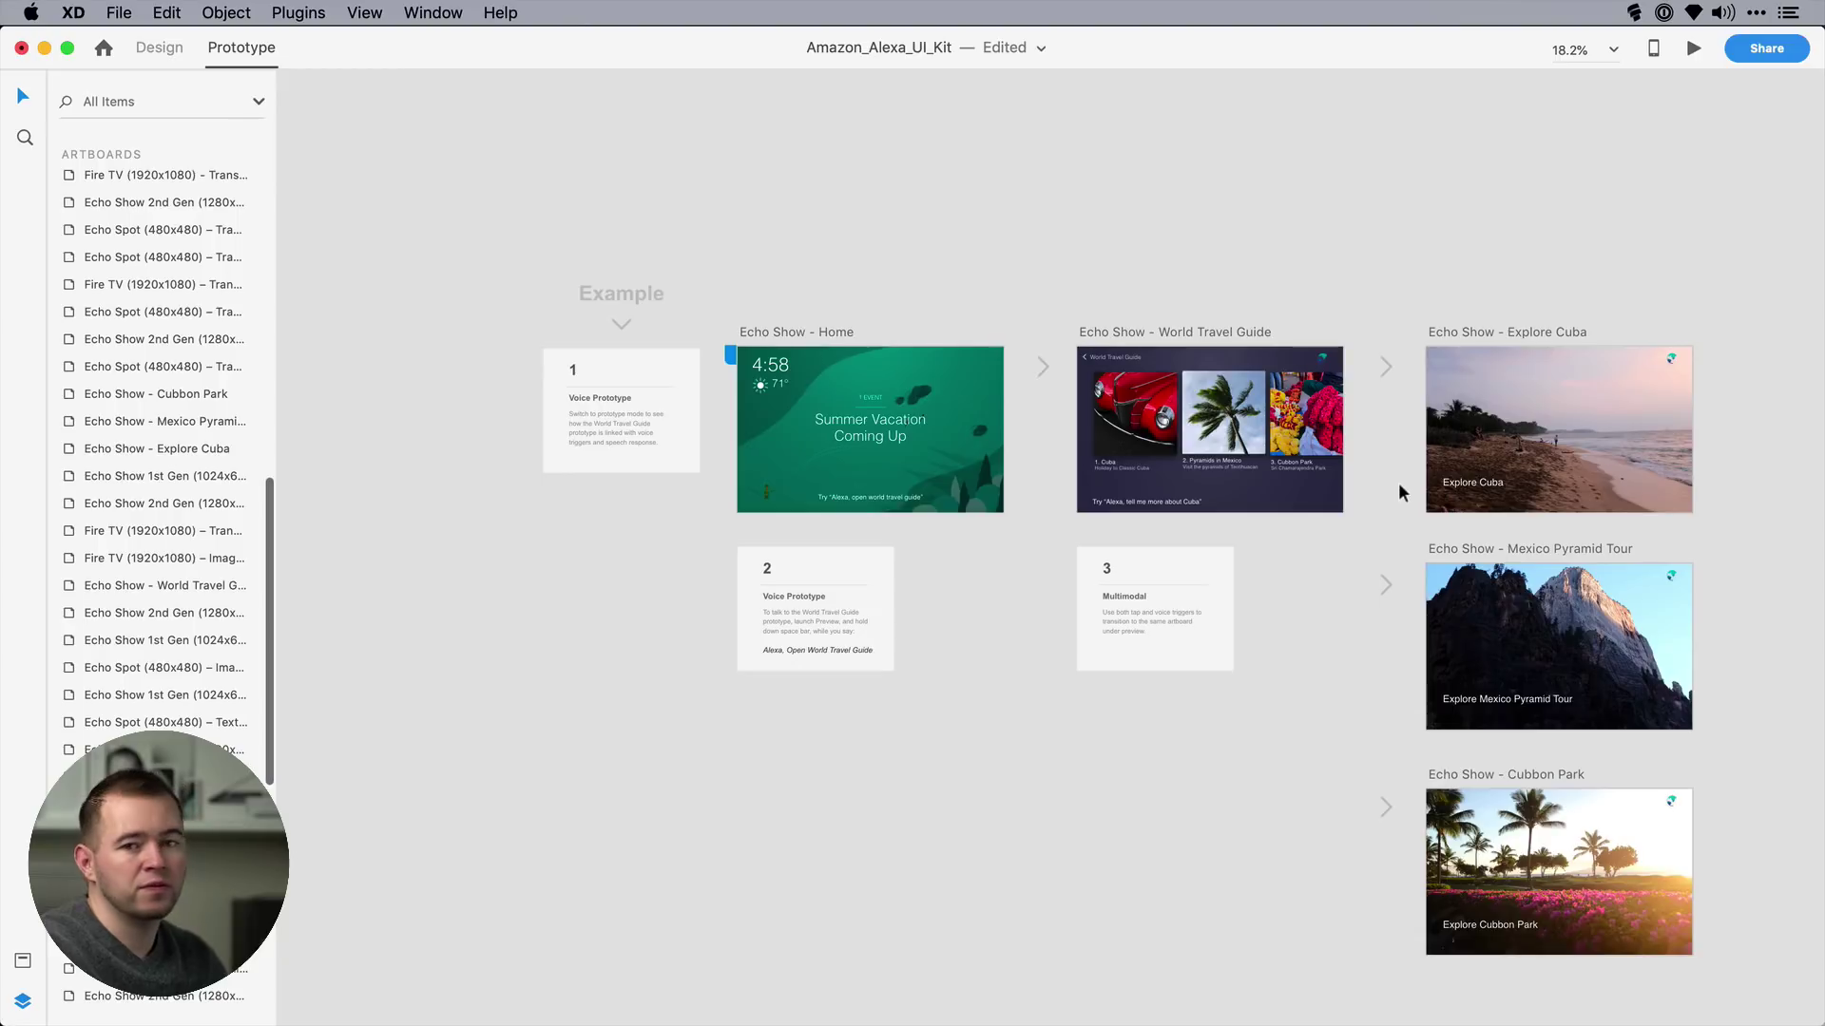
left_click(779, 335)
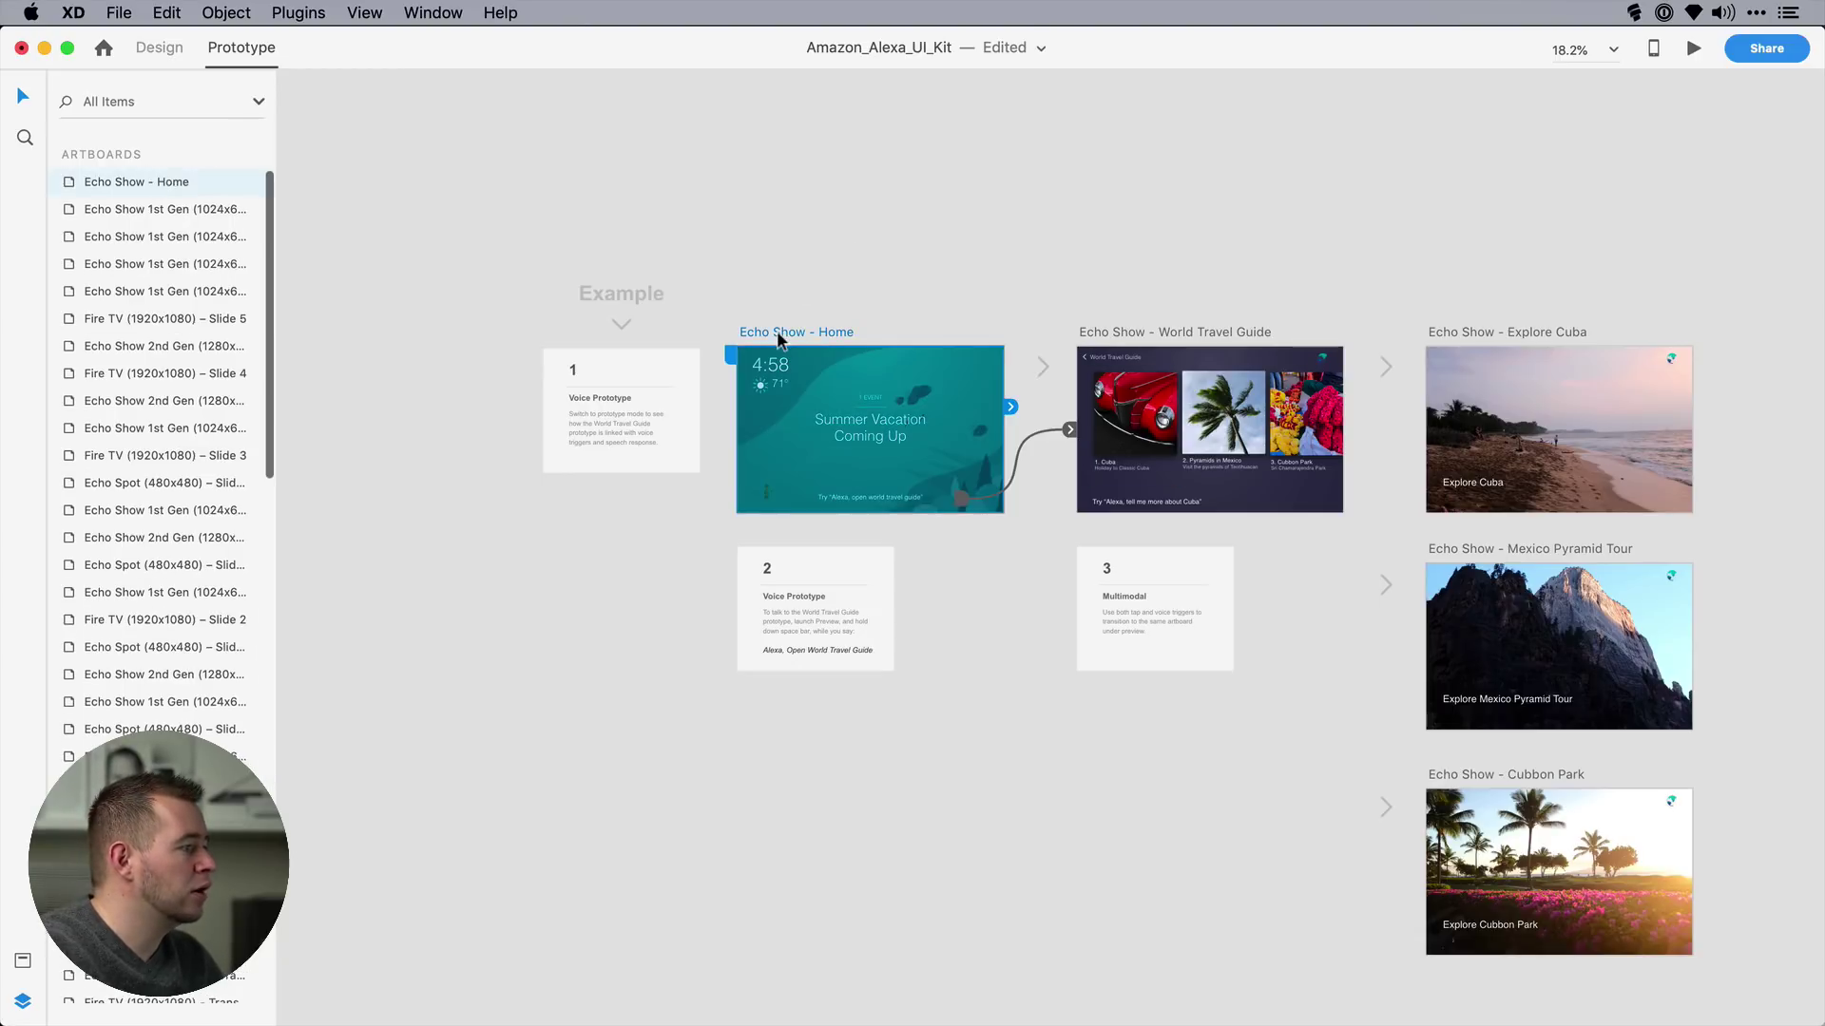
left_click(1694, 48)
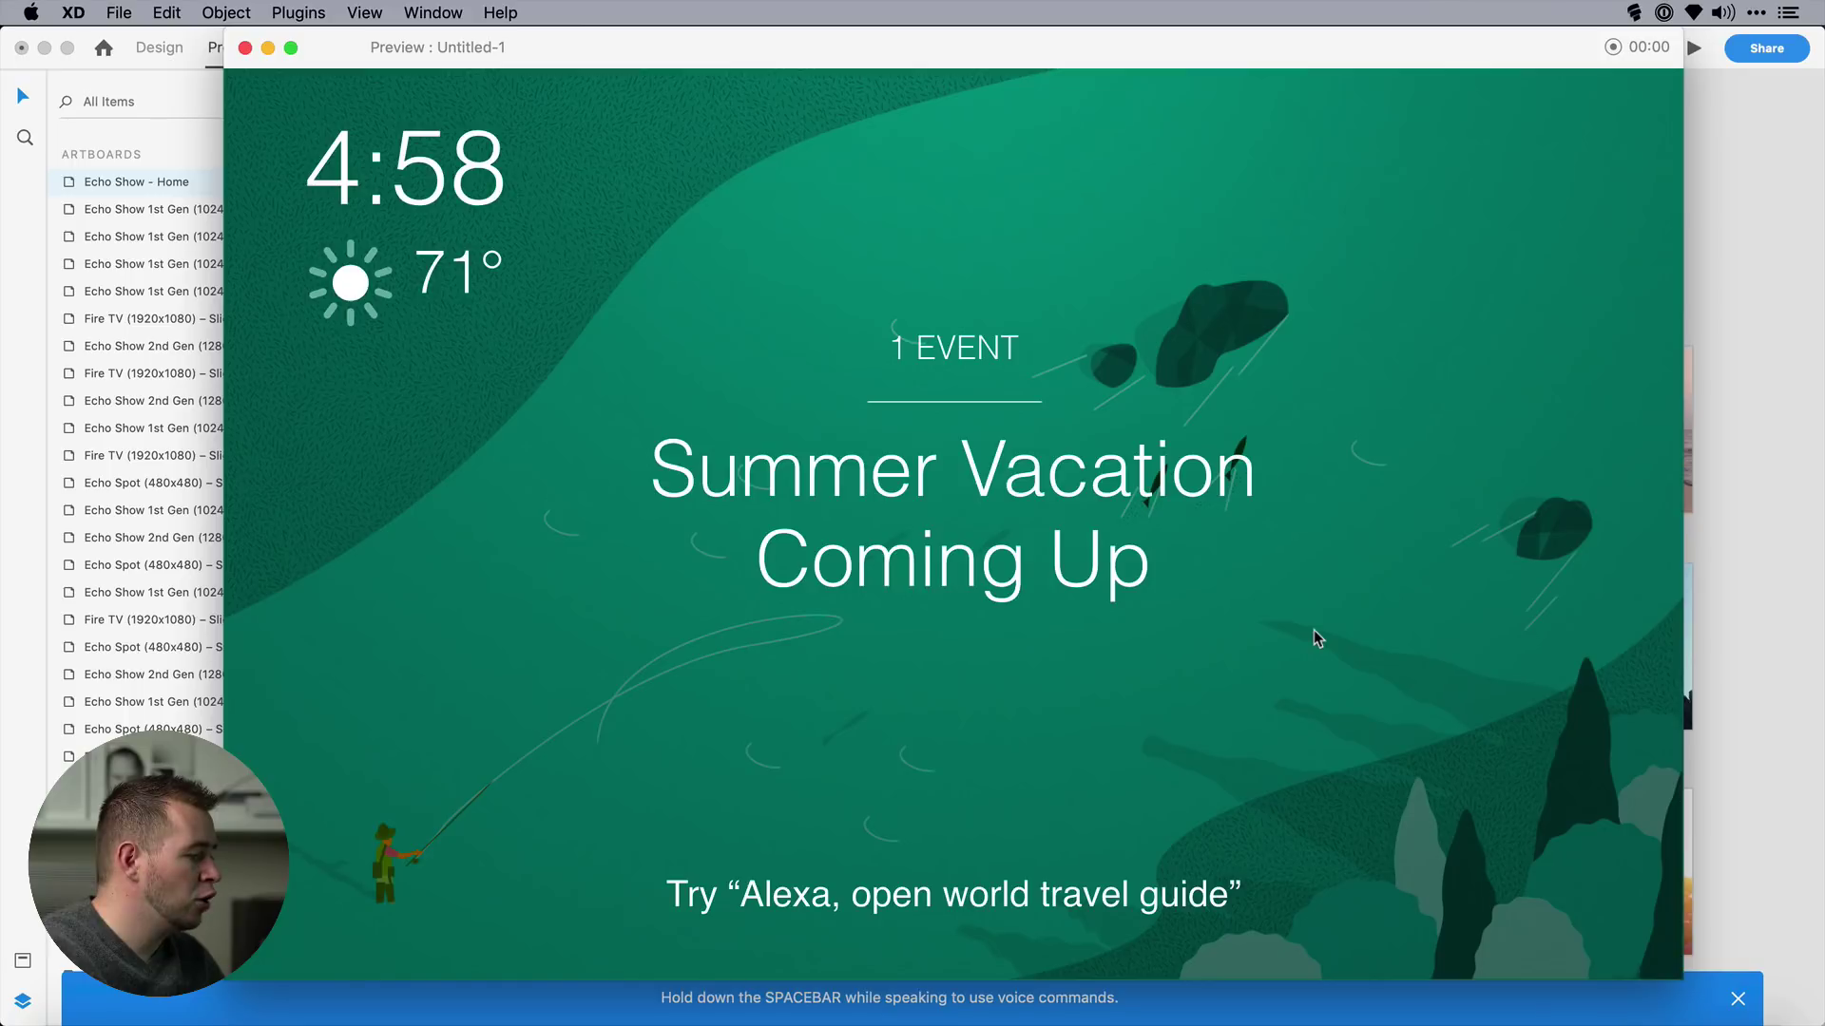
key("space")
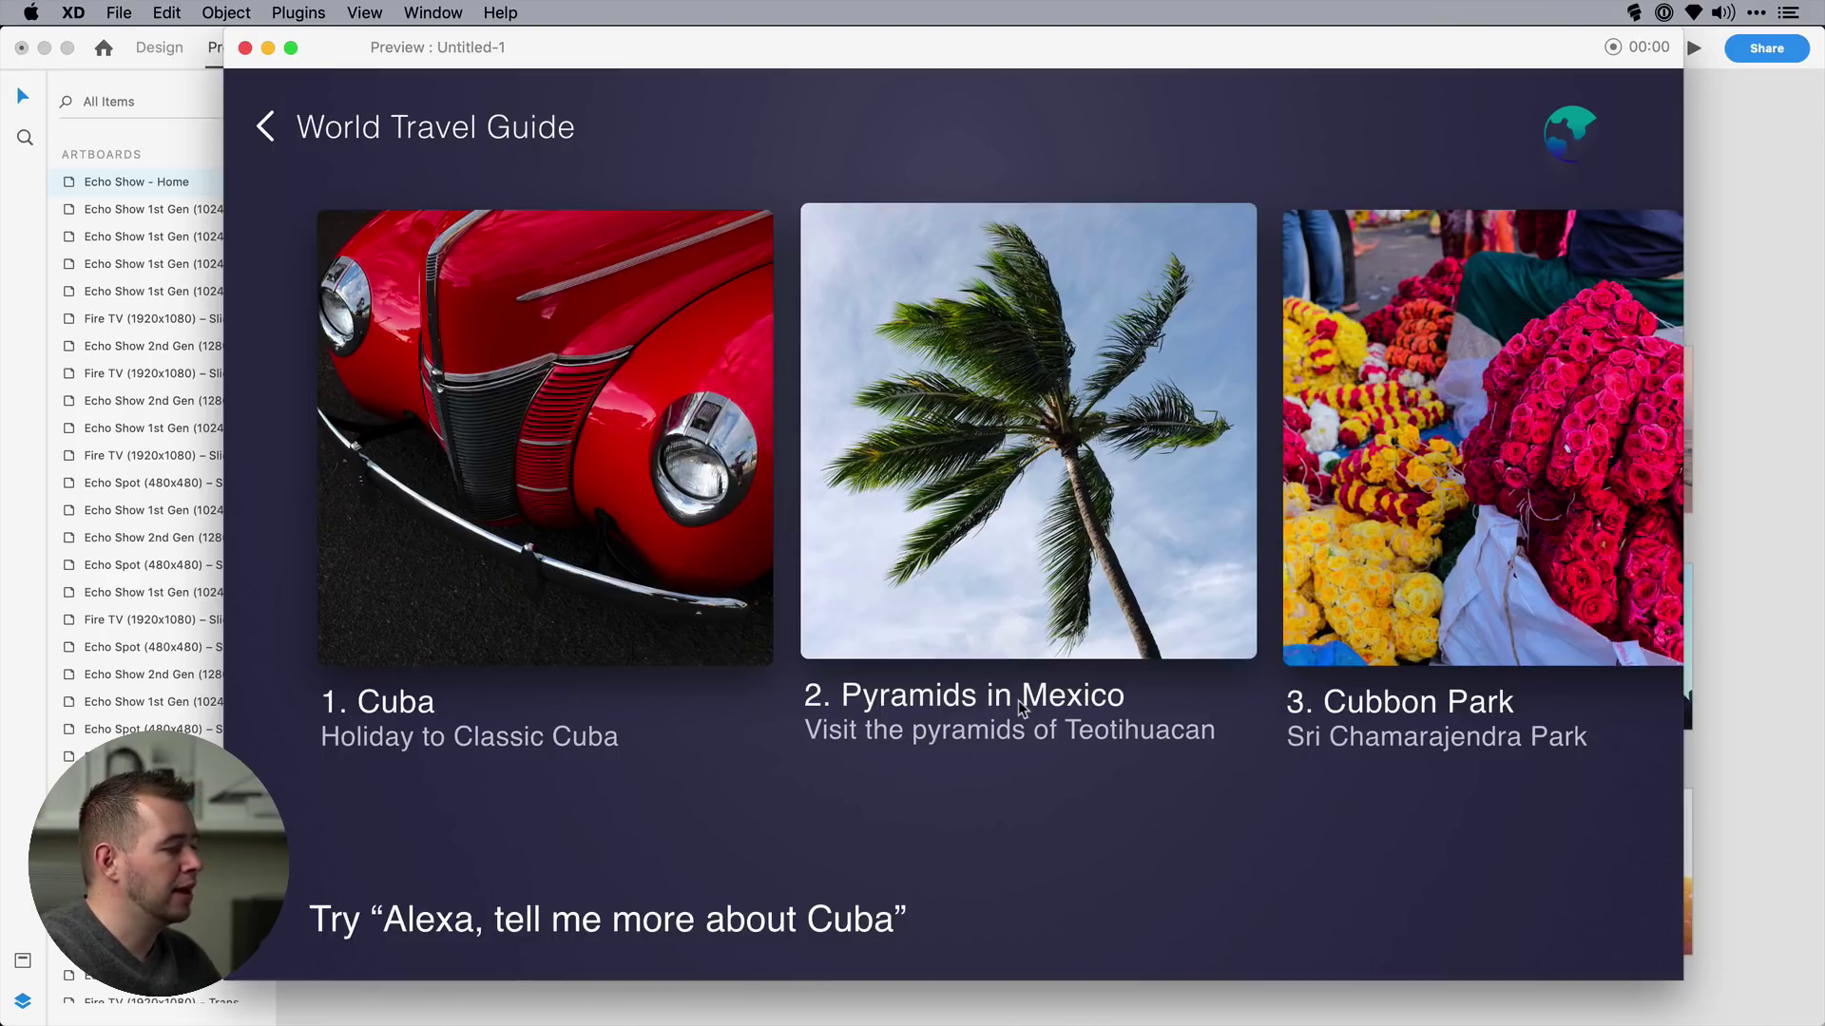
left_click(1018, 699)
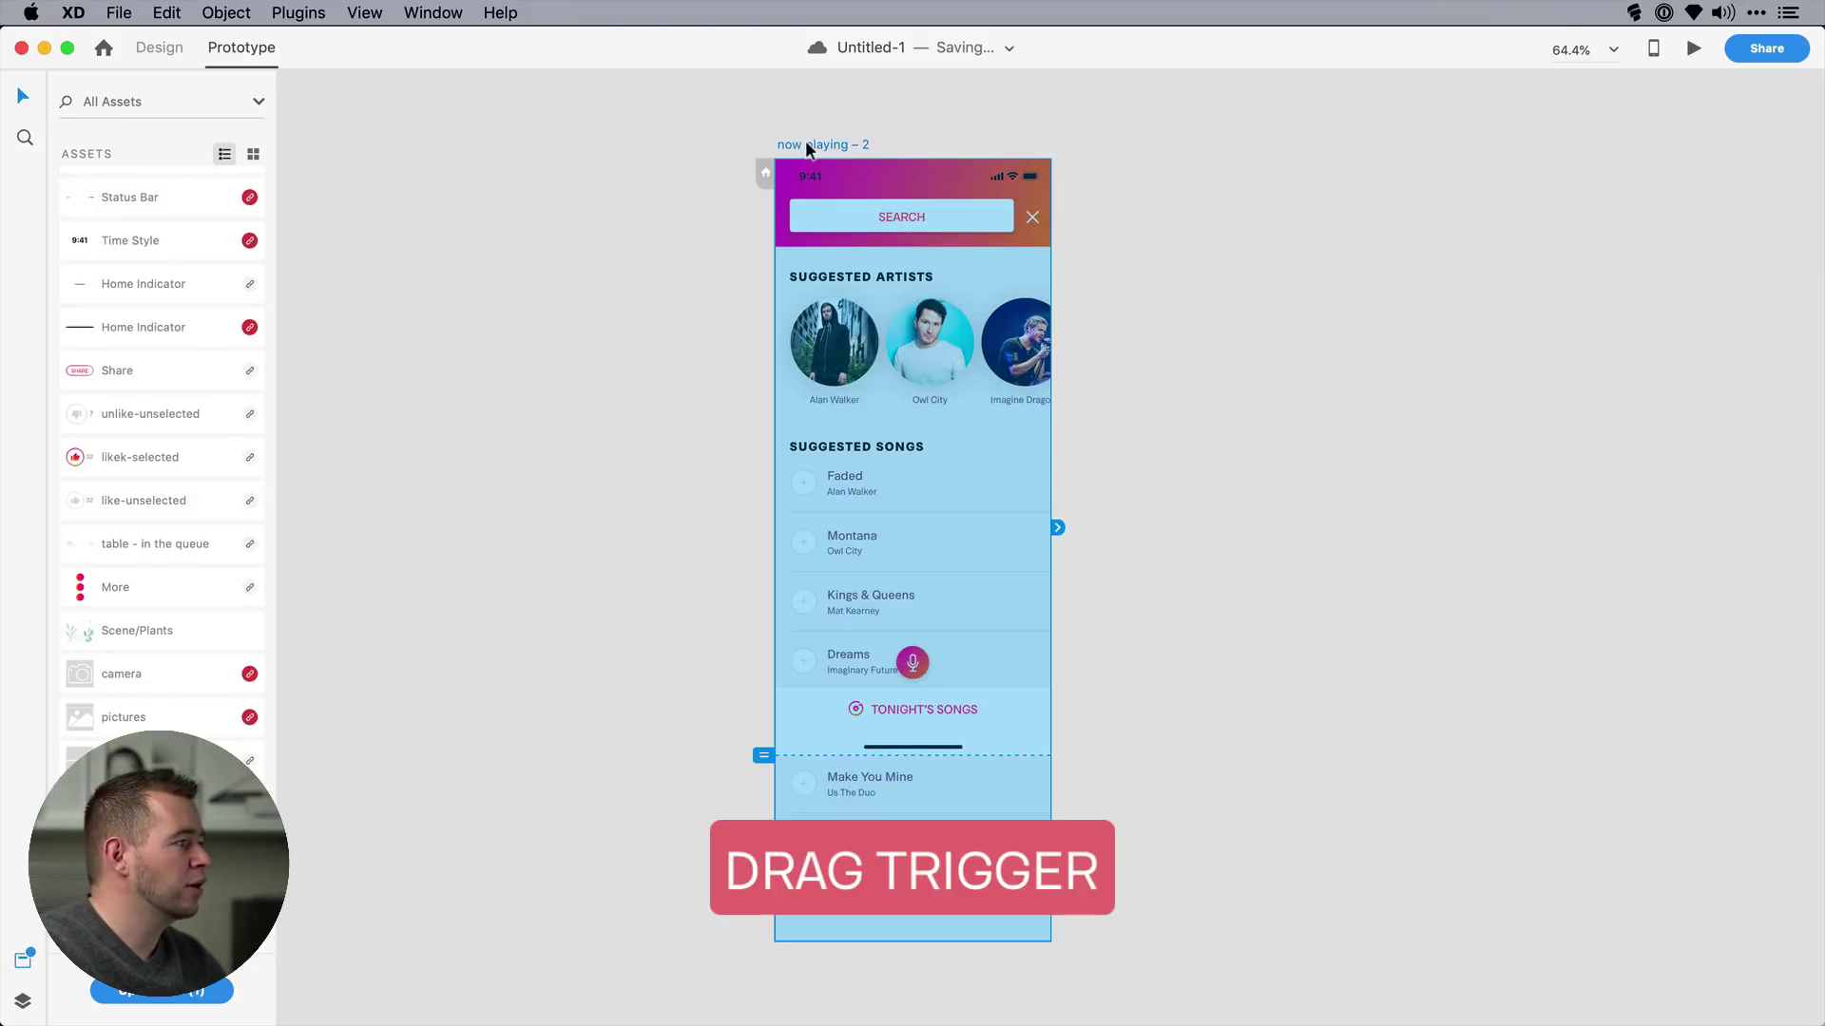
- Duplicate now playing – 2 as now playing – 3 and slide its artists row left to Magic Man
key("super+d")
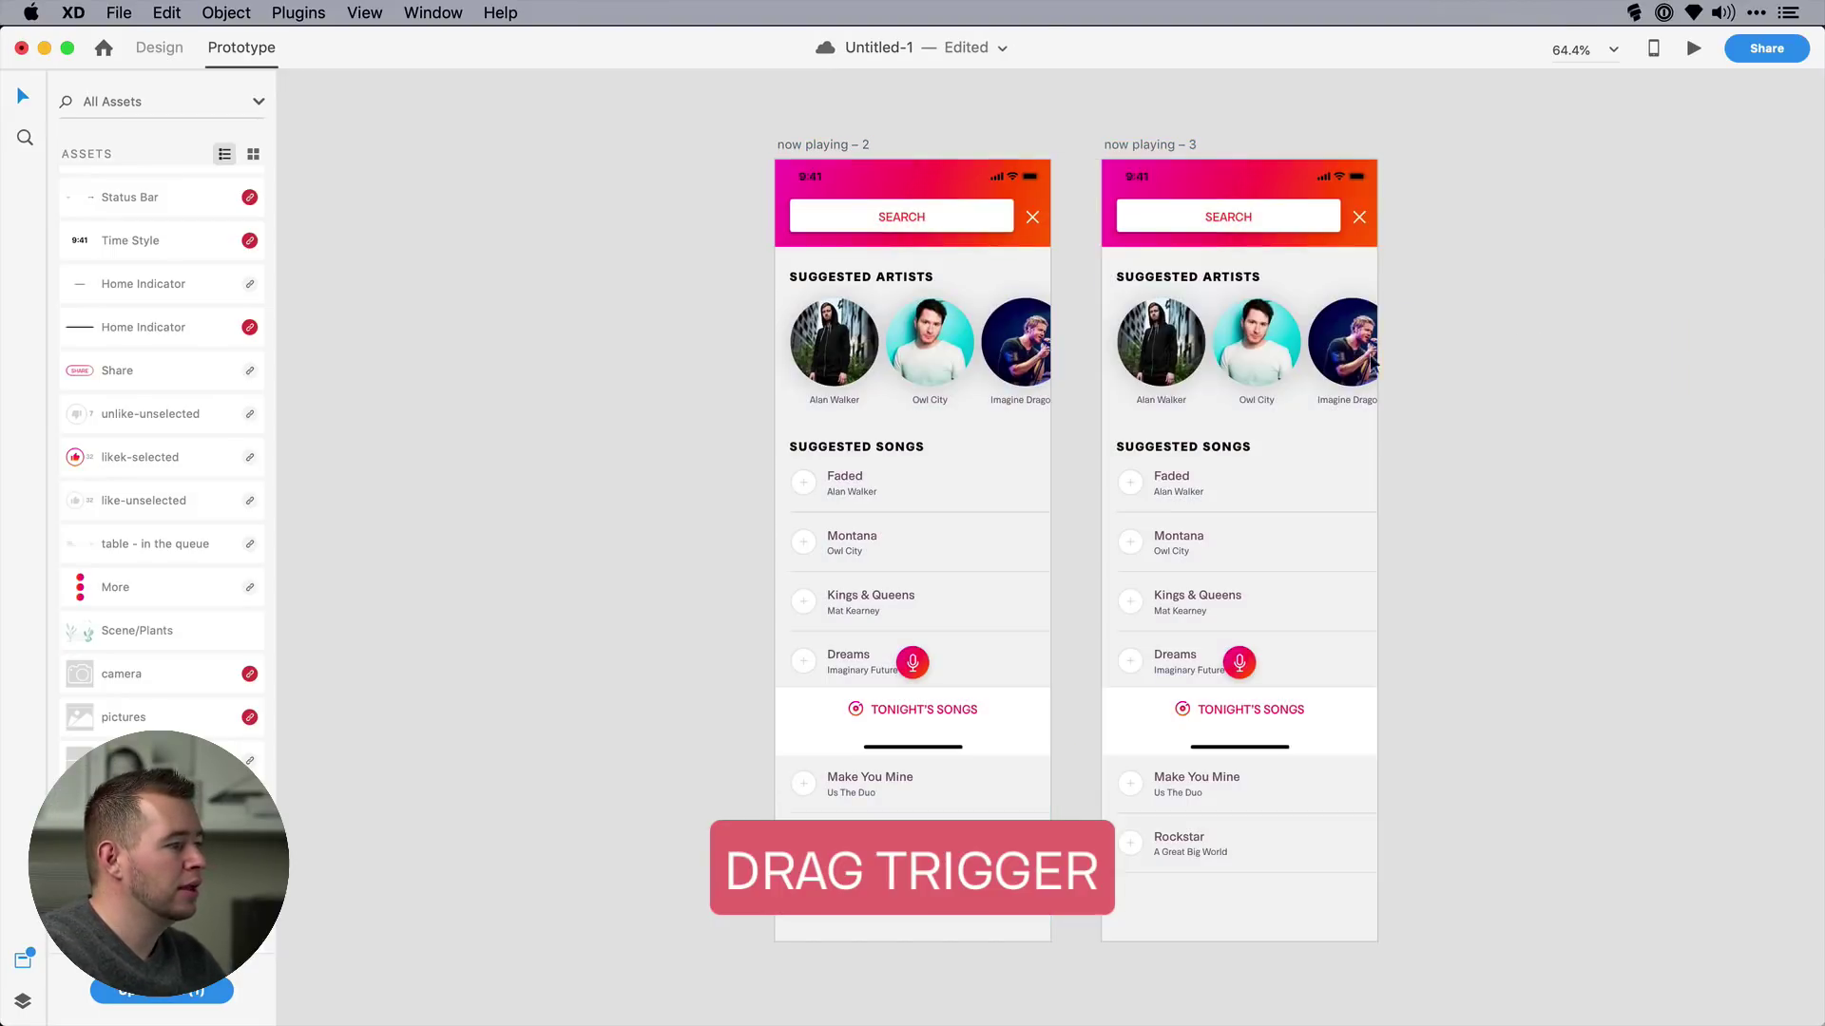
left_click(1349, 361)
left_click_drag(1349, 361, 1188, 368)
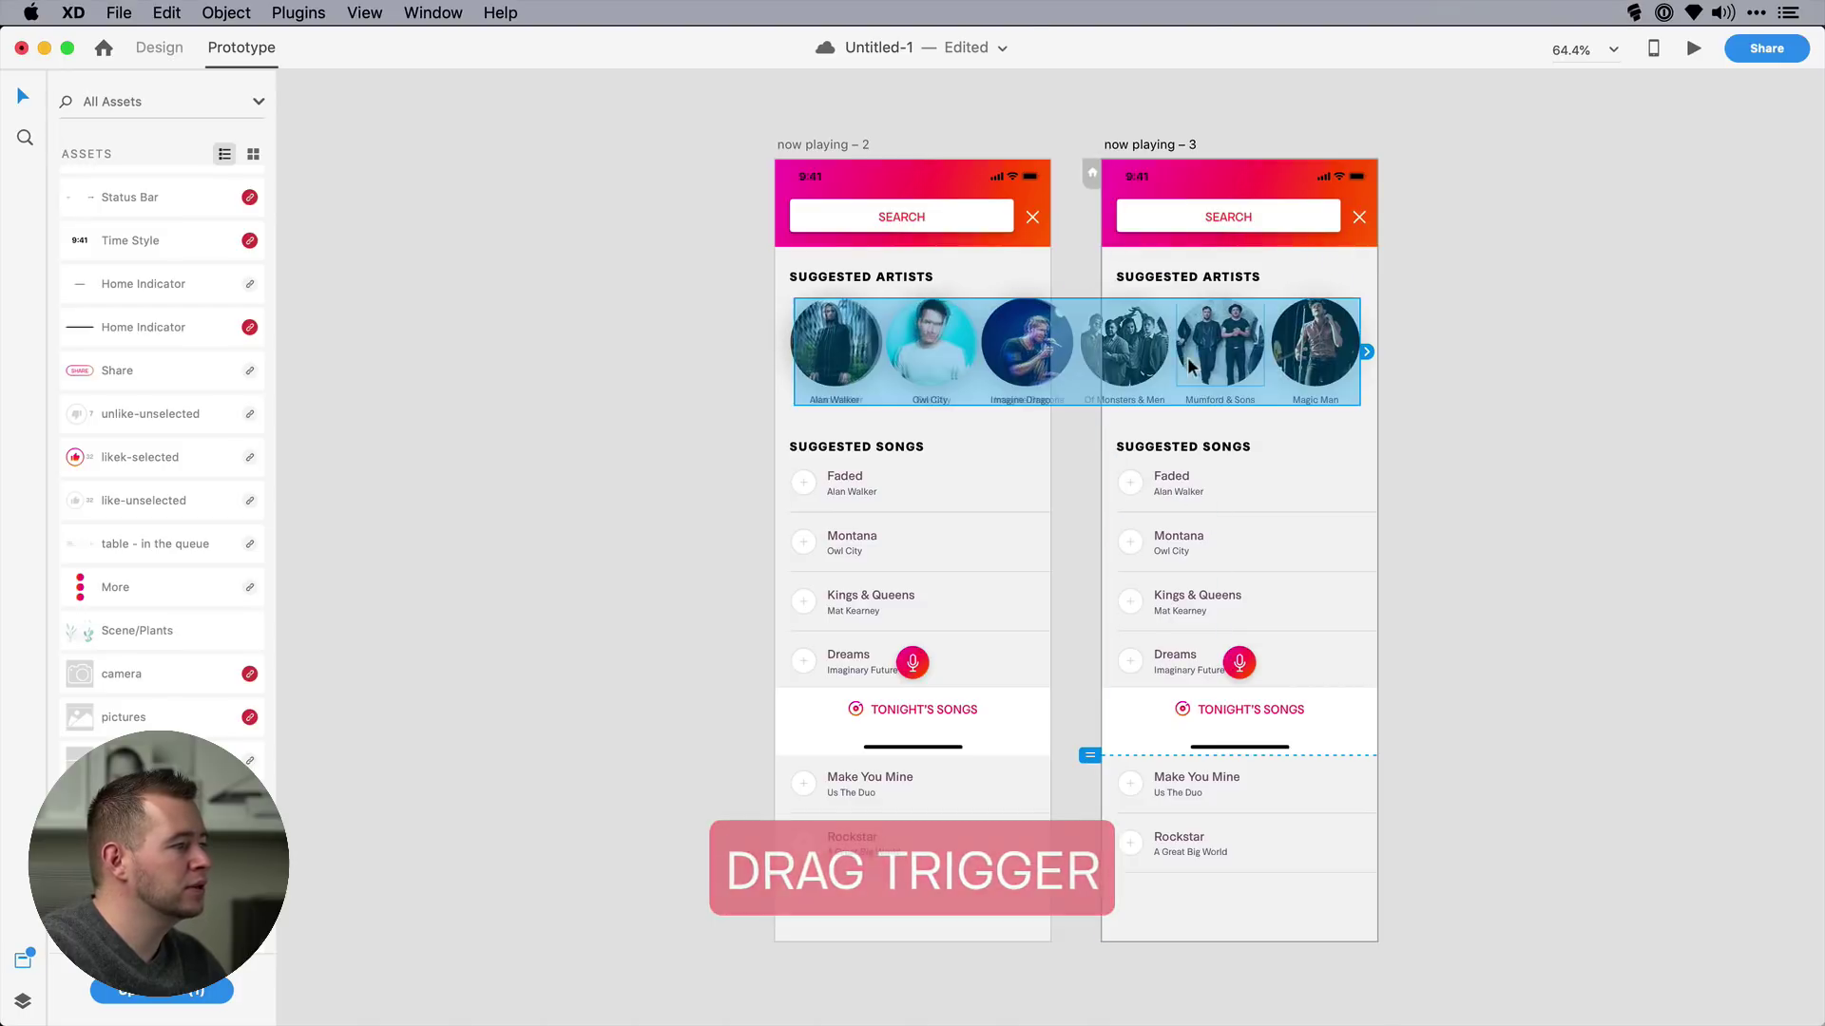
left_click(156, 49)
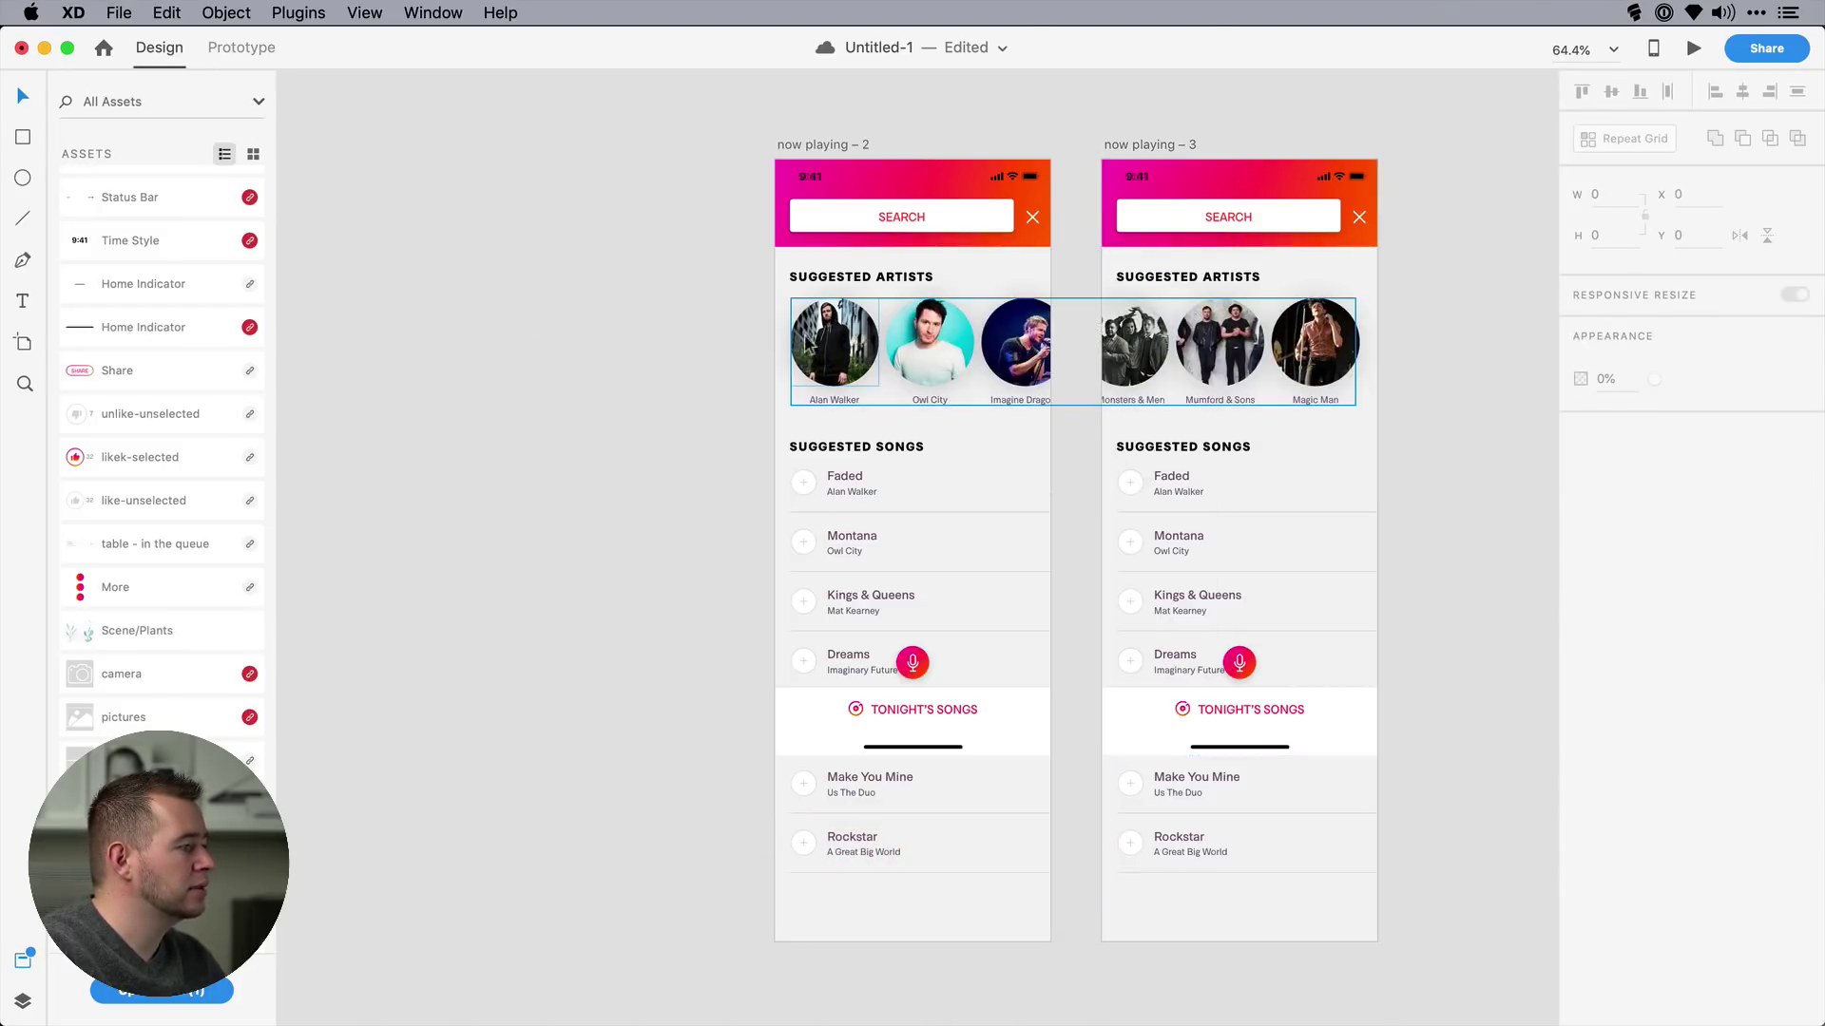
- Wire the Suggested Artists row's Drag trigger to now playing – 2 with Auto-Animate
left_click(242, 48)
left_click(1167, 388)
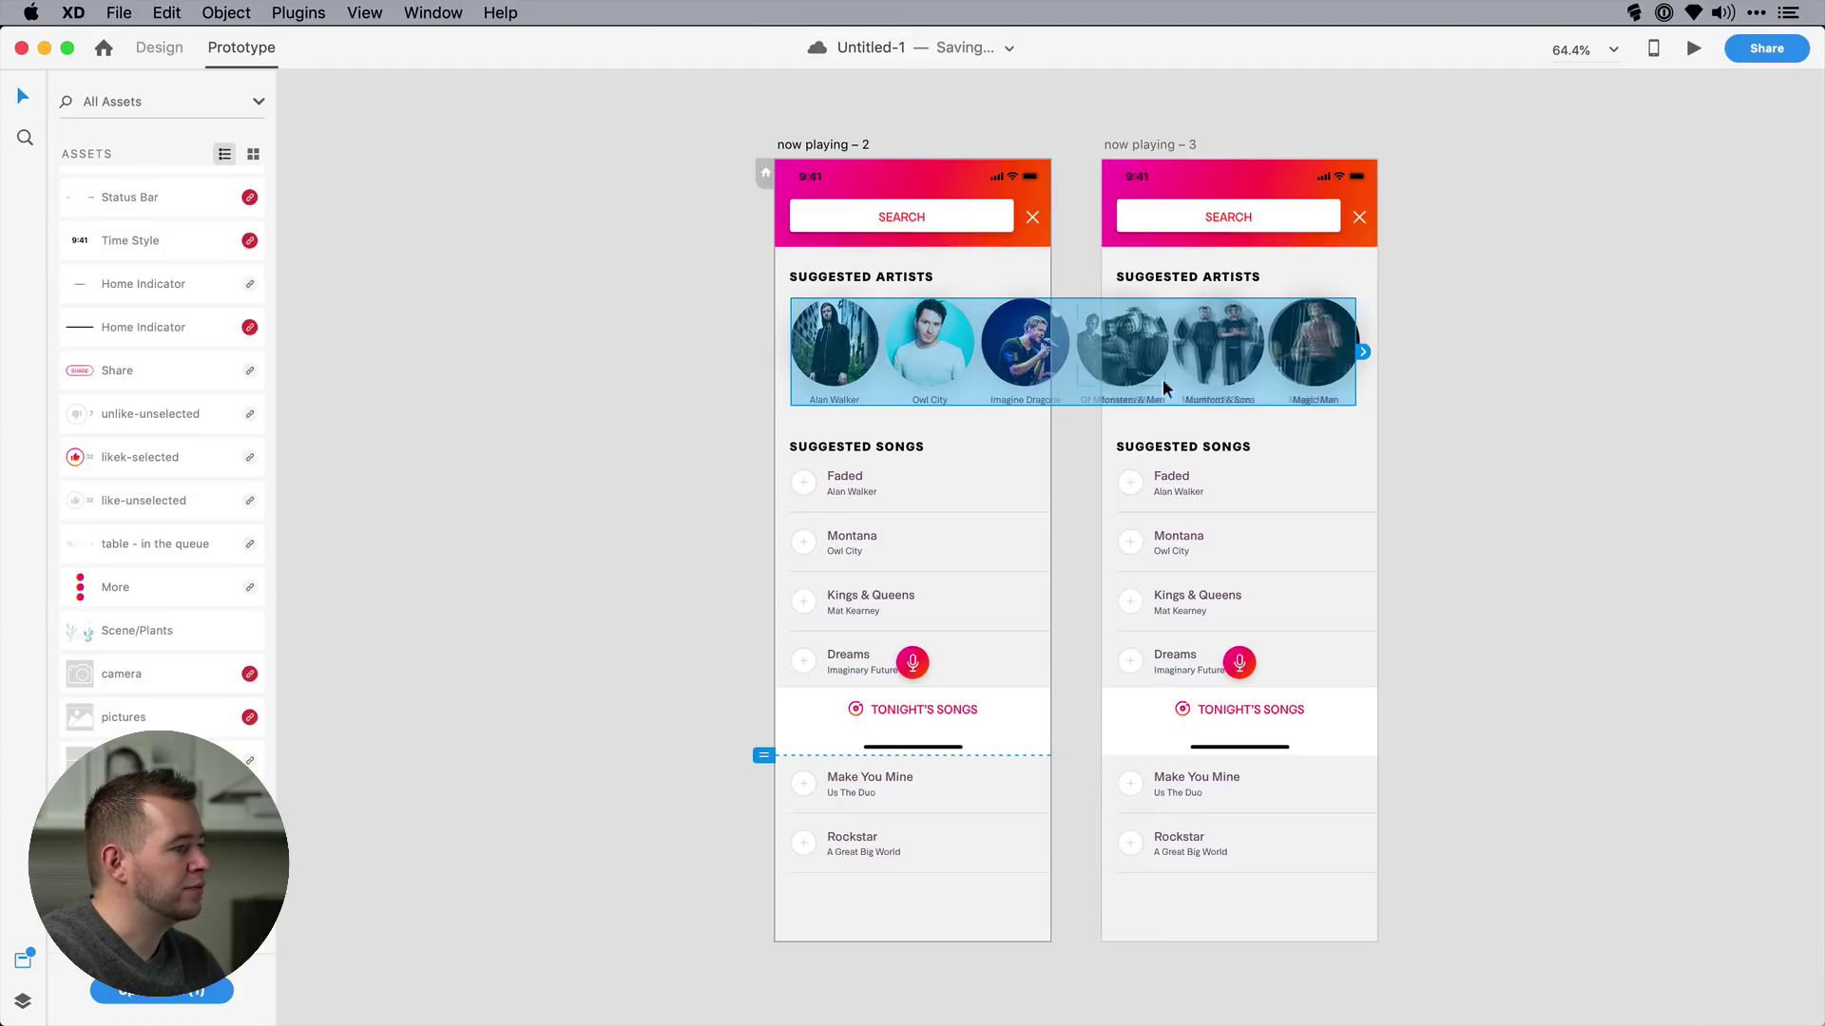
left_click_drag(1363, 352, 1314, 462)
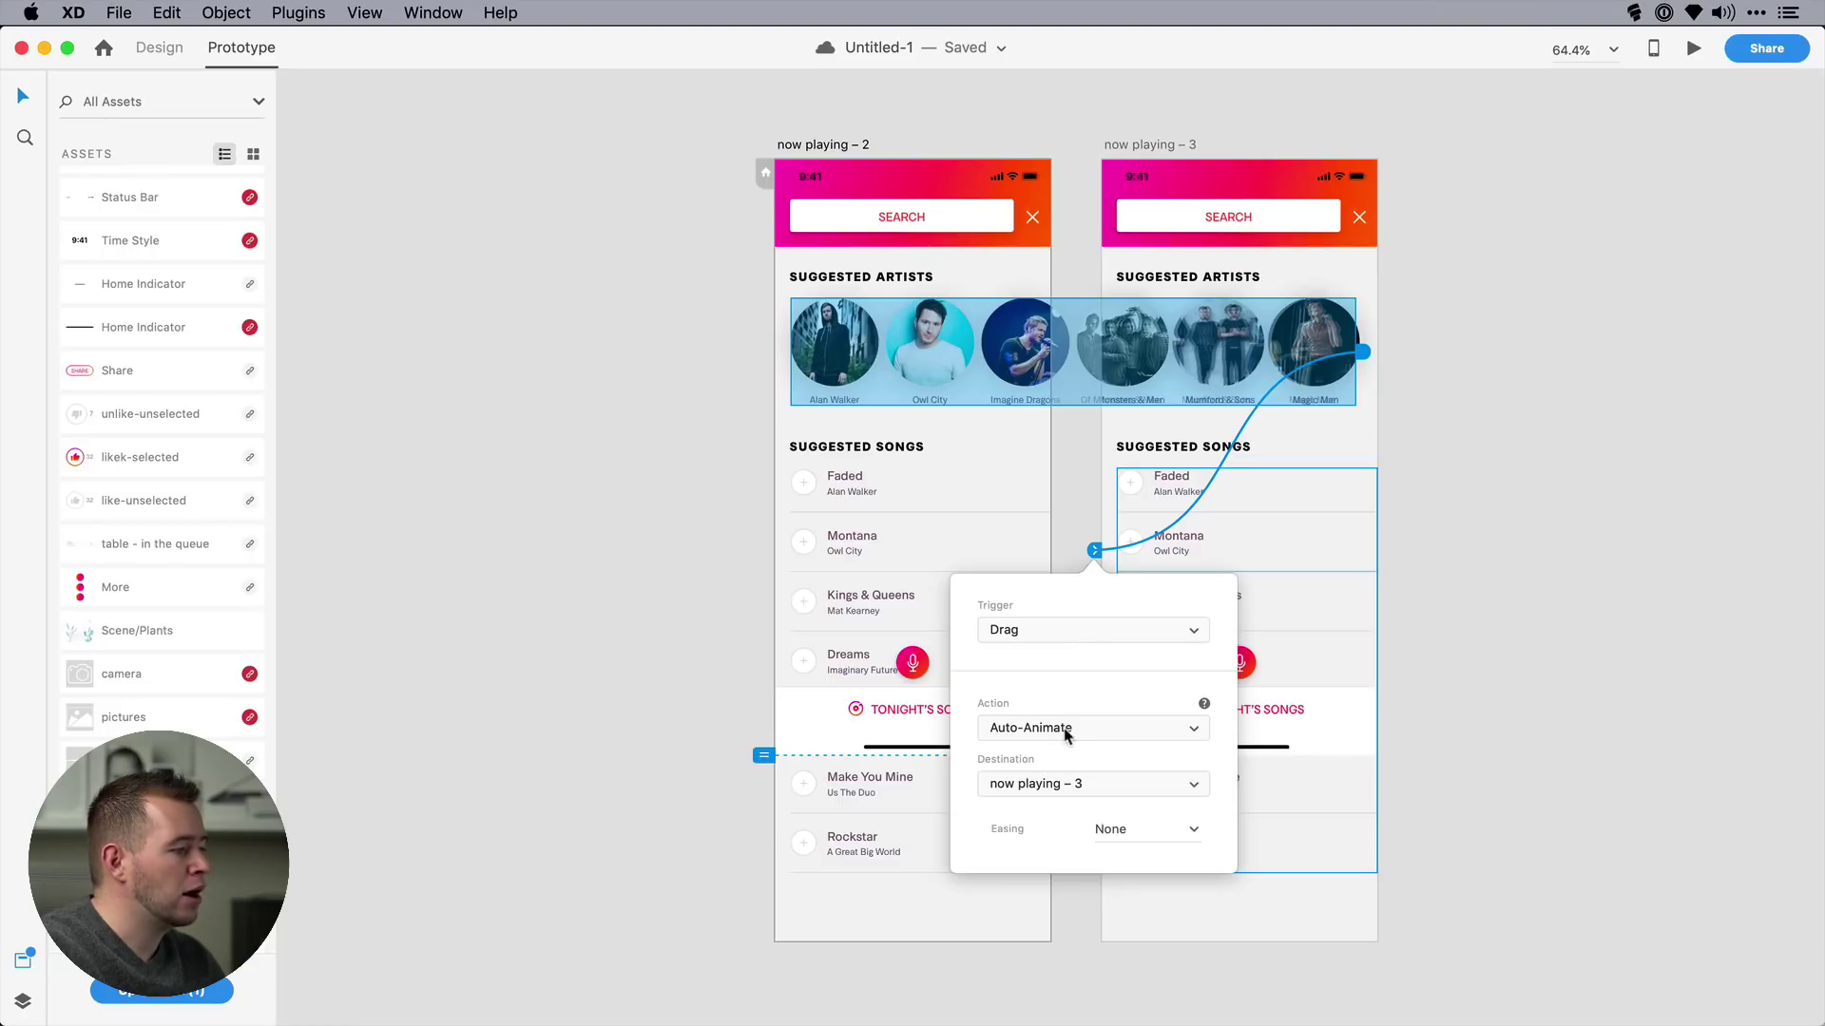
left_click(1481, 568)
key("super+z")
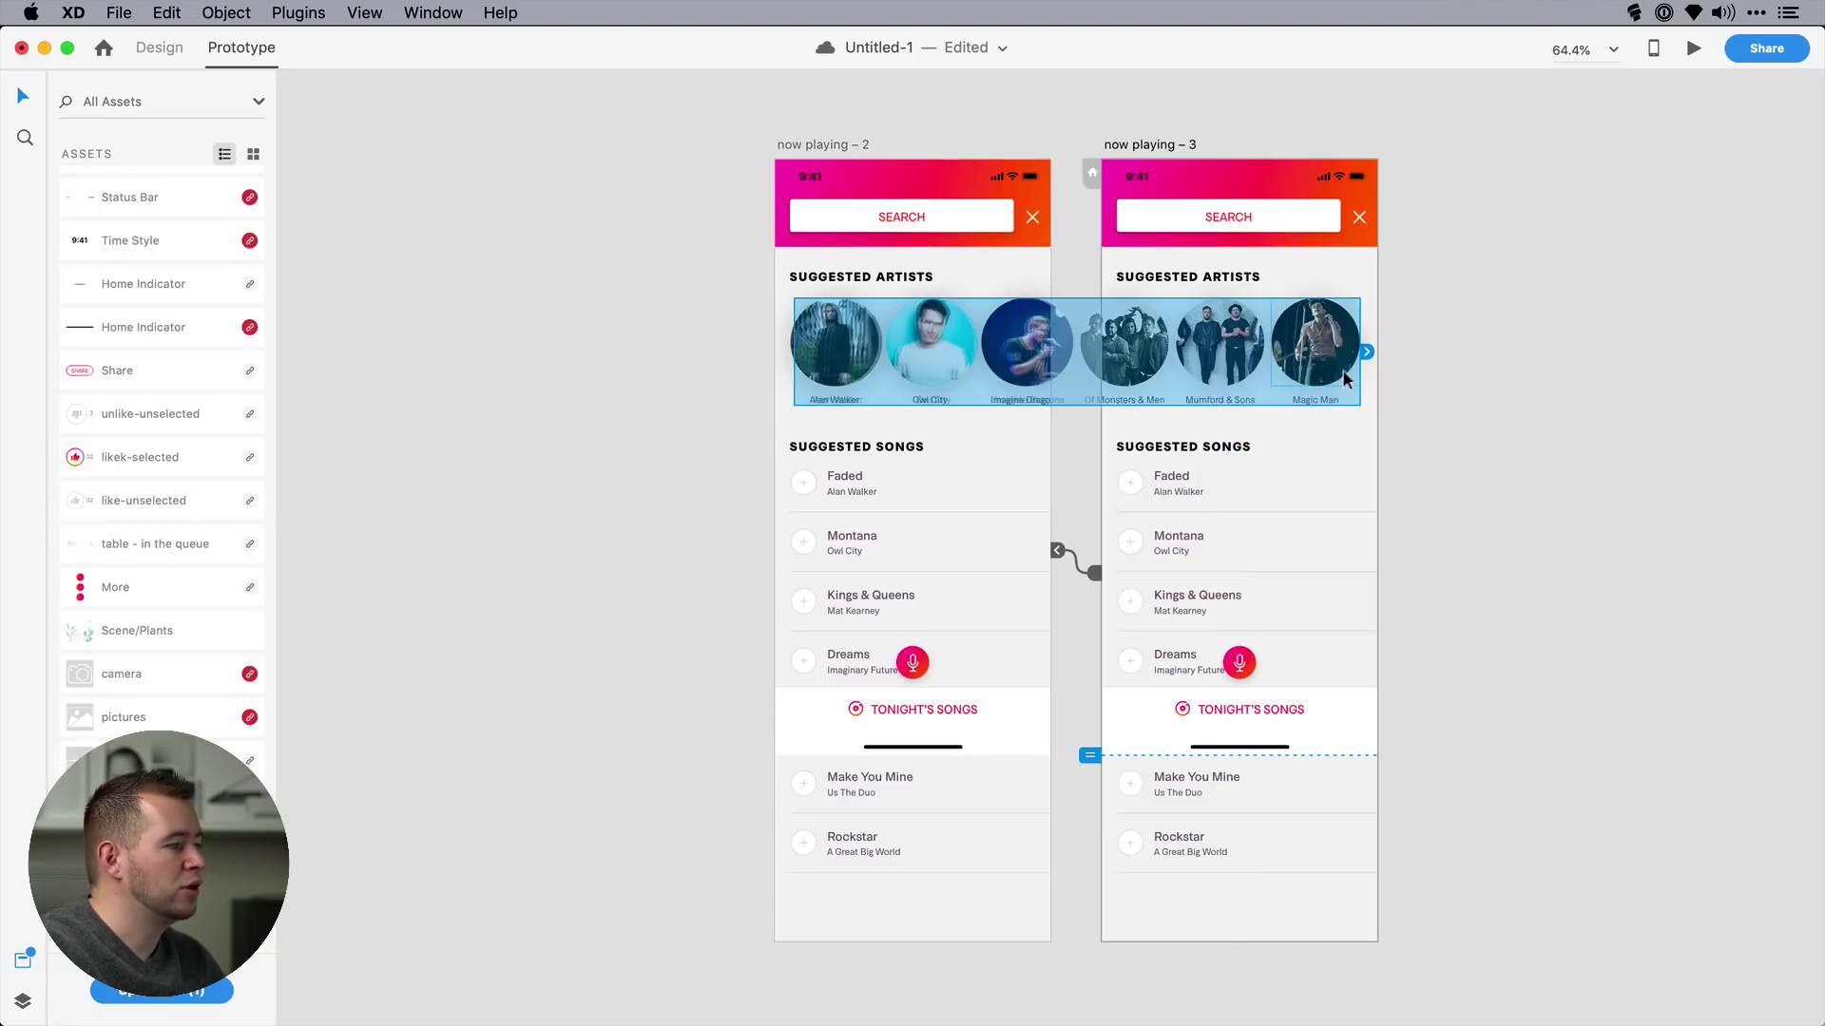
left_click_drag(1369, 352, 929, 497)
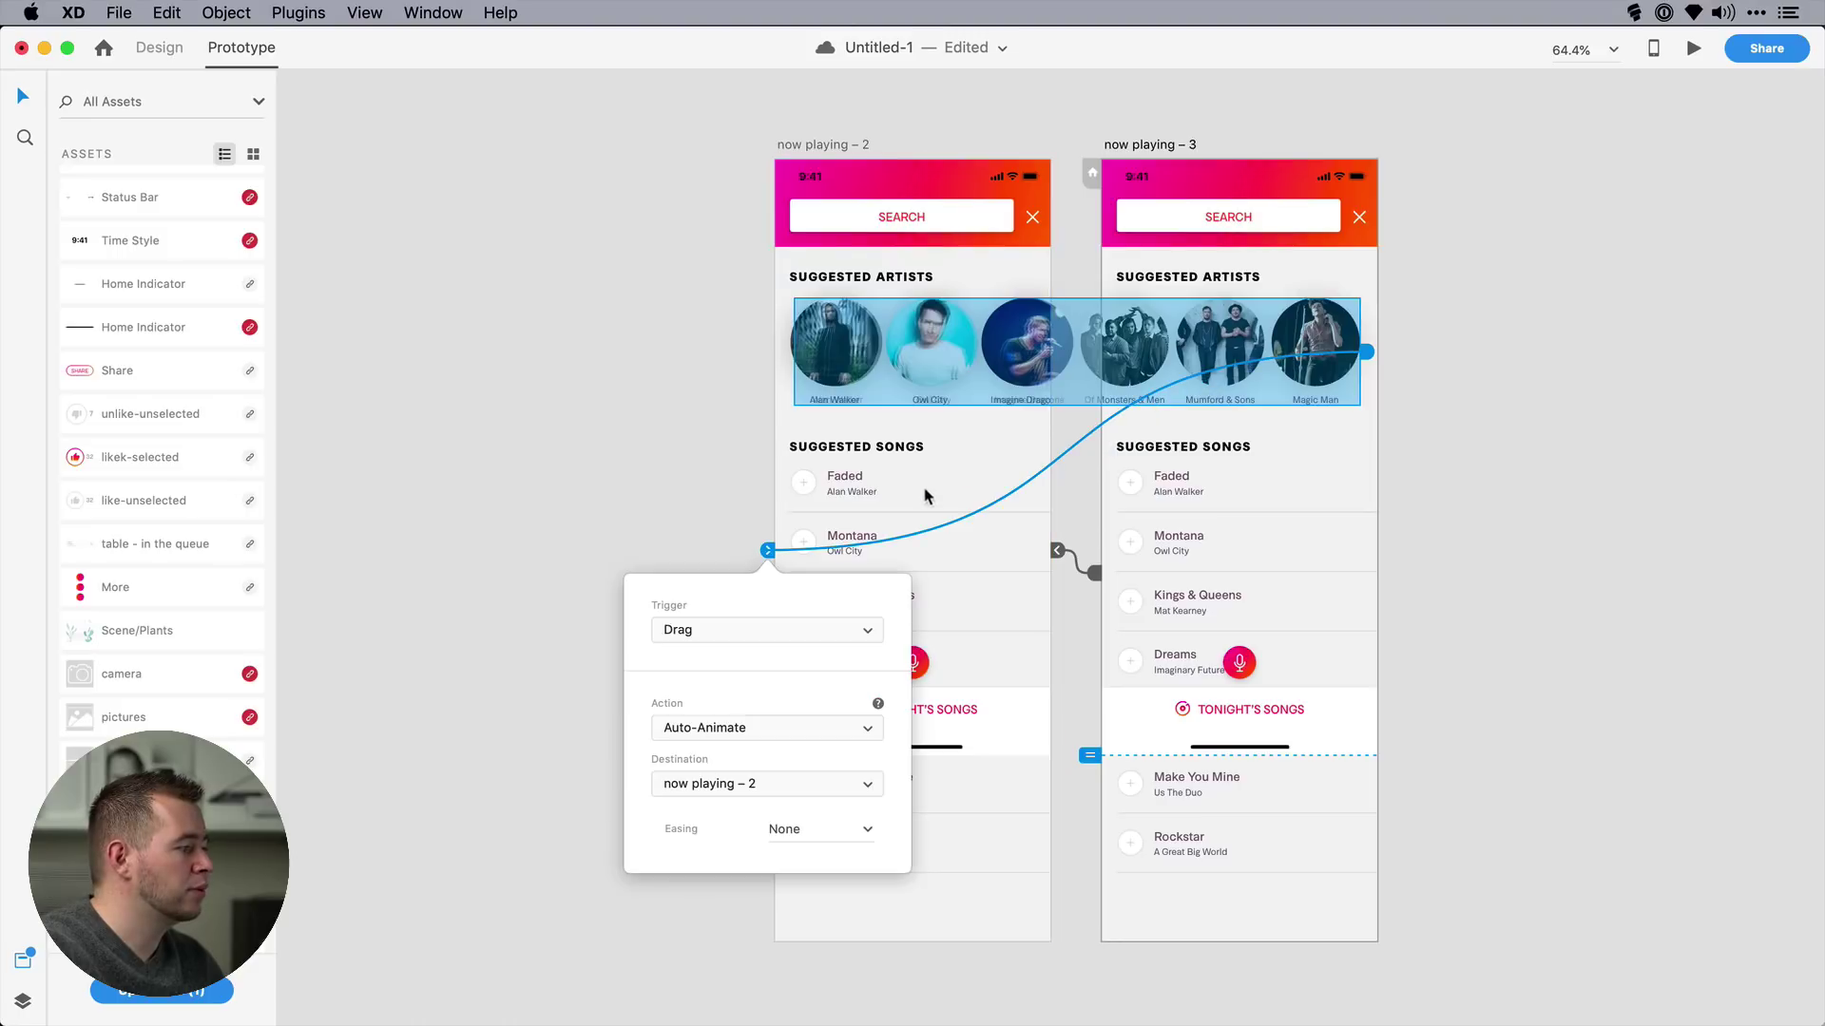
- Preview the drag interaction starting from the now playing – 2 artboard
left_click(659, 454)
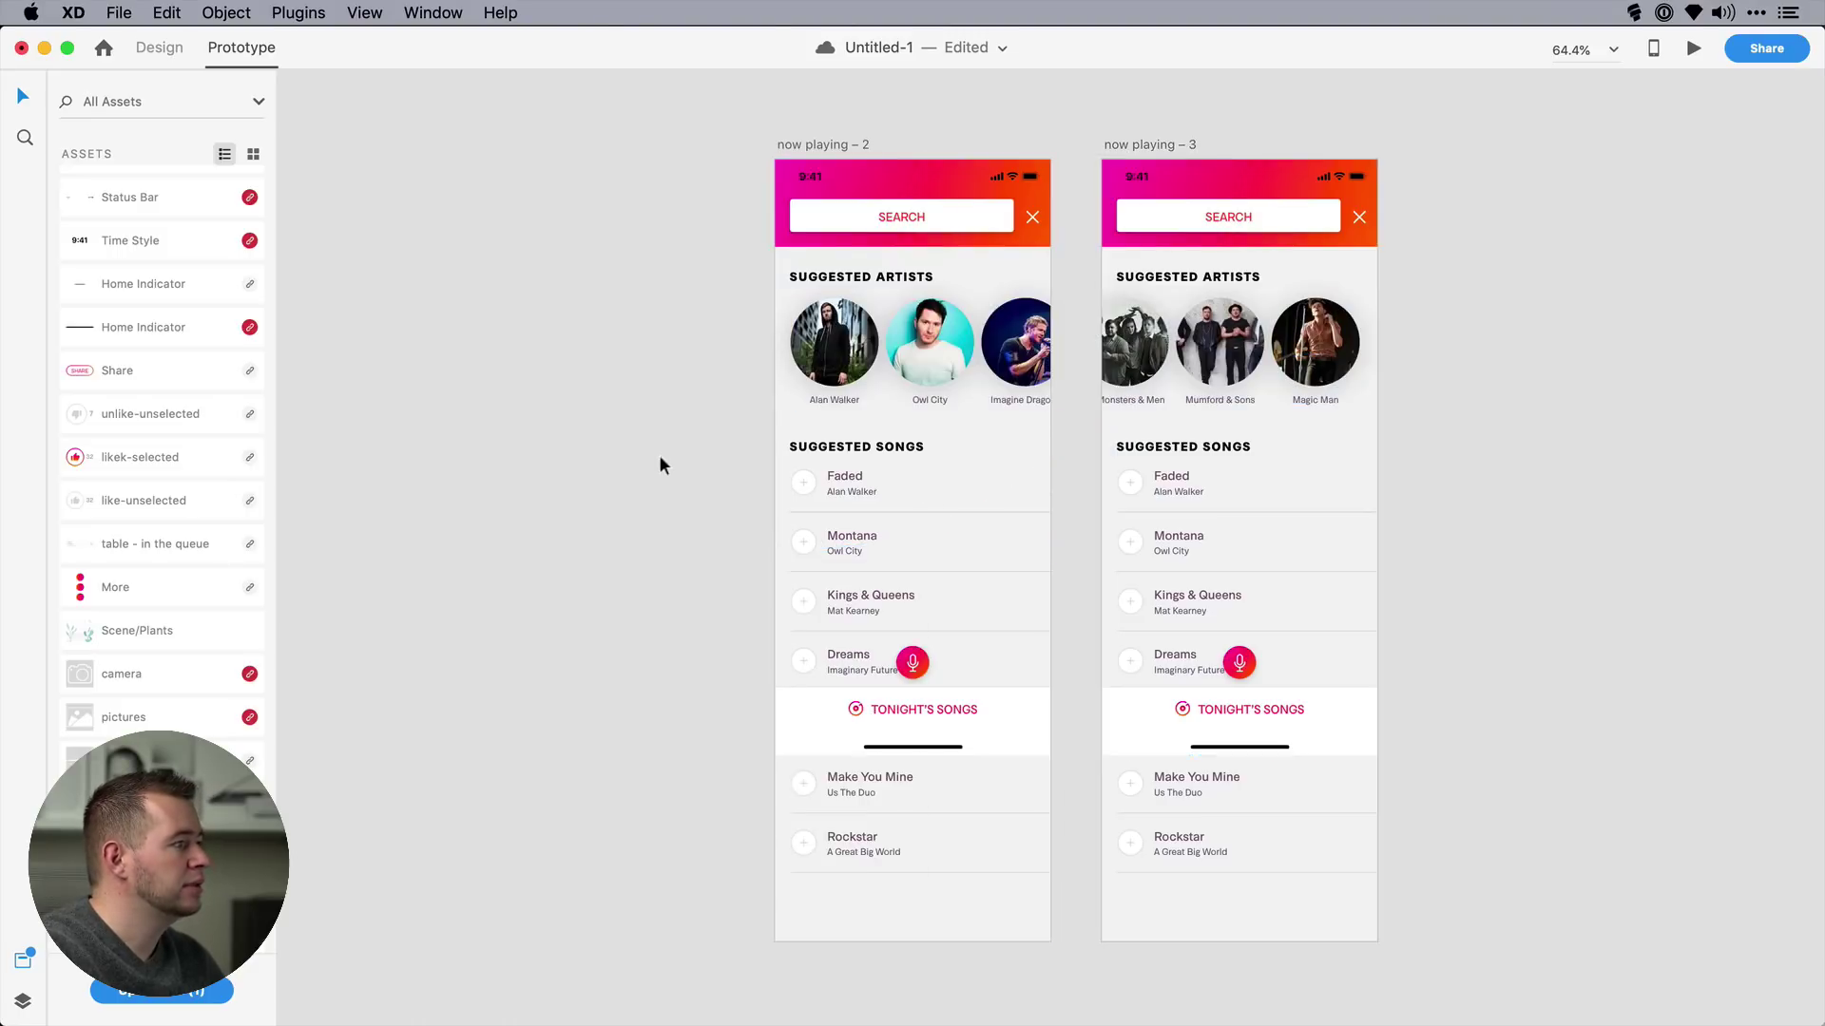
left_click(852, 142)
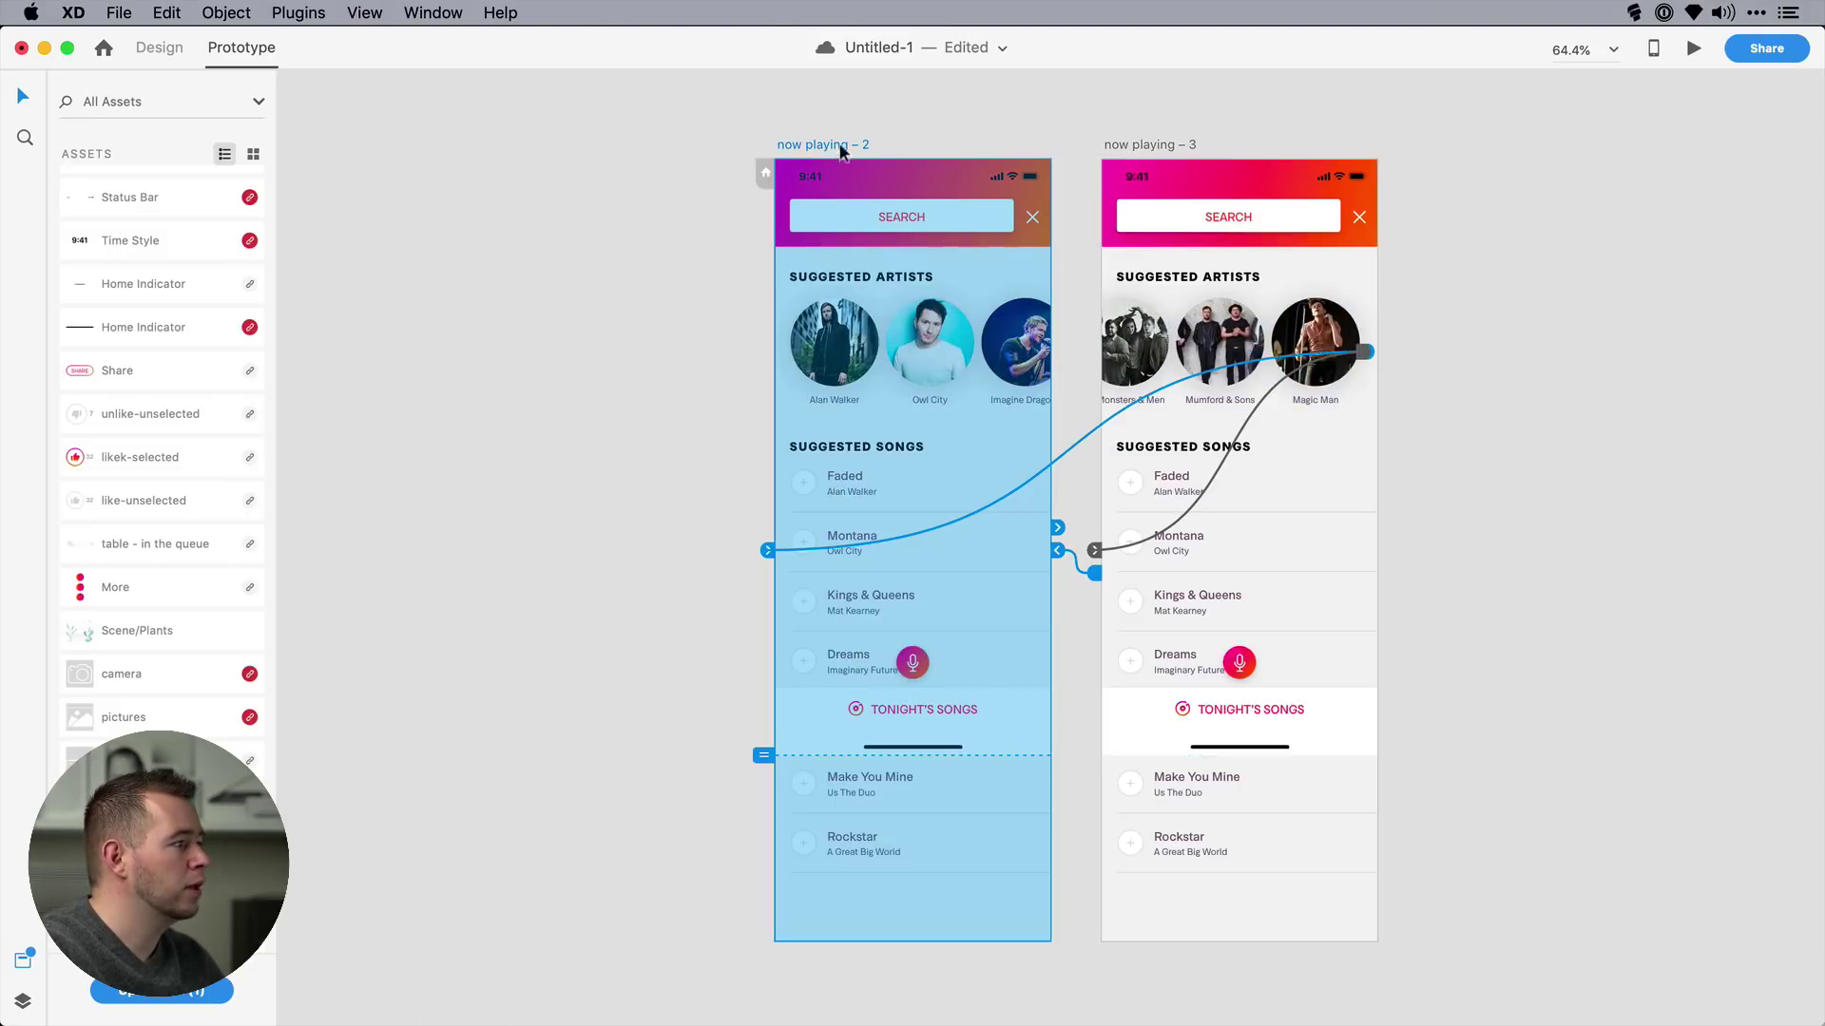
left_click(1693, 49)
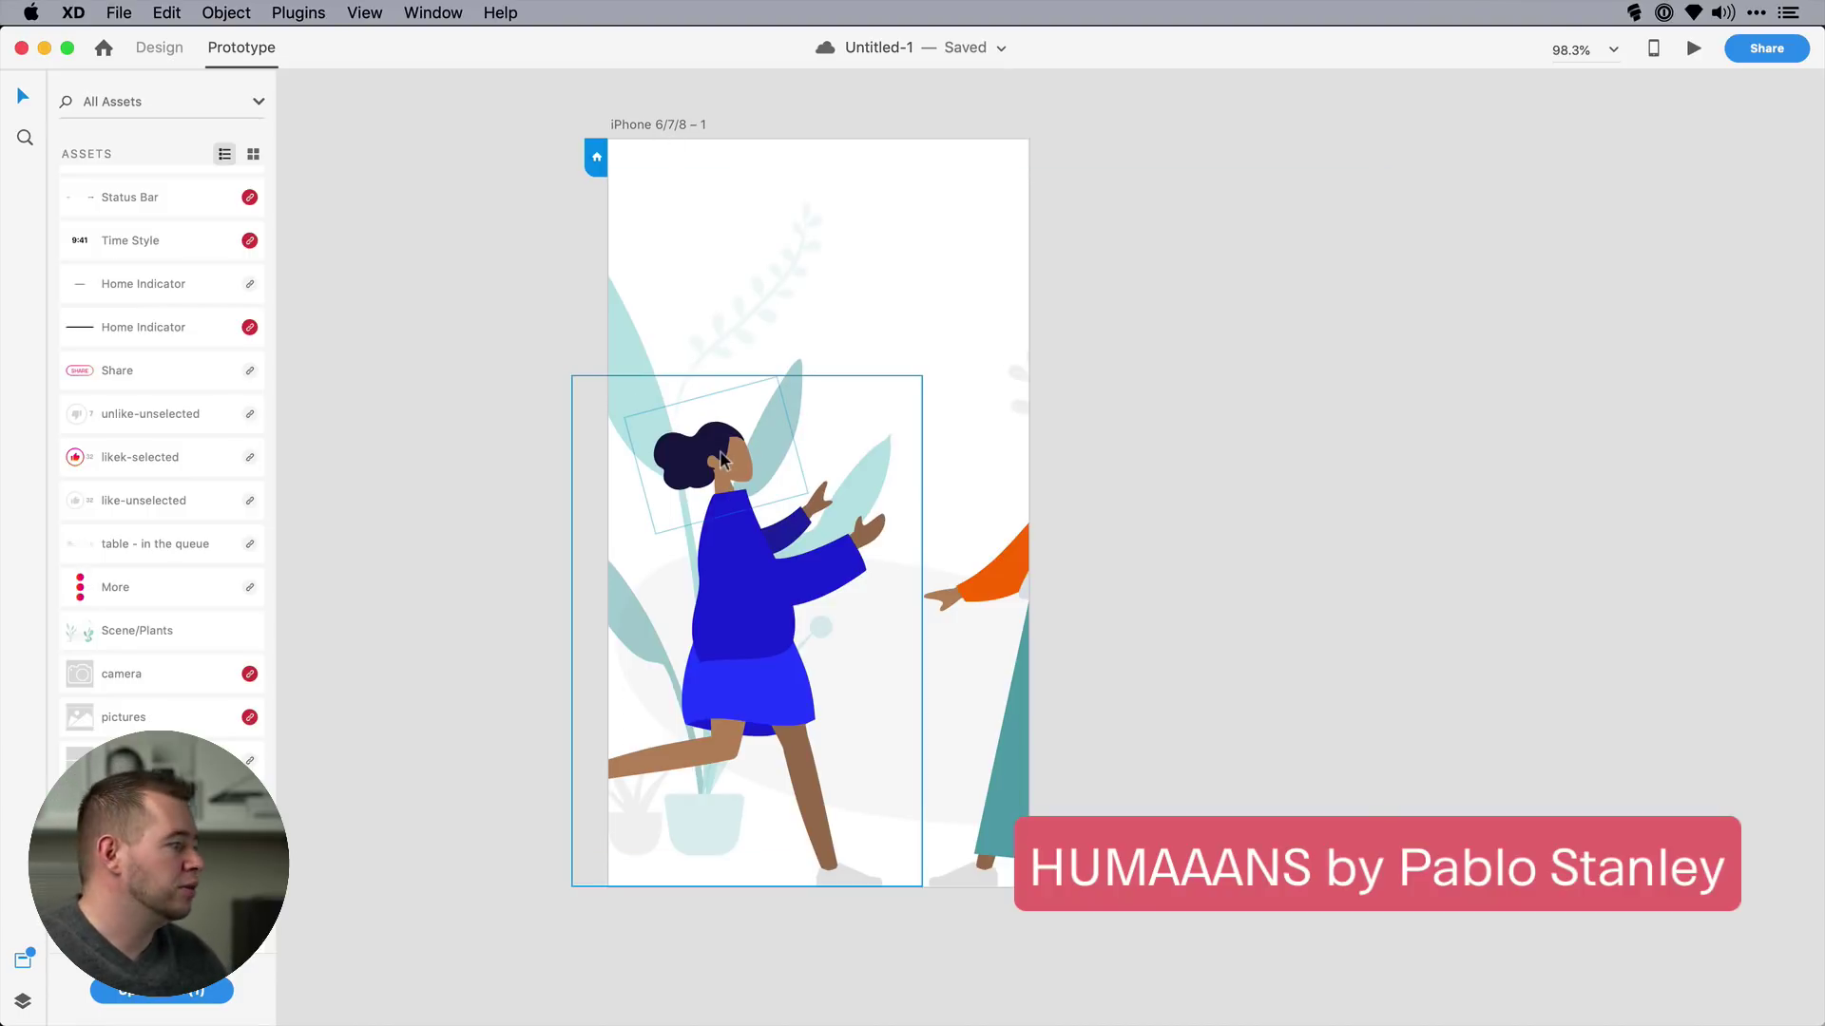
- Move the running woman illustration fully into iPhone 6/7/8 – 1, leaving the man at its right edge
left_click(705, 350)
left_click_drag(740, 315, 815, 529)
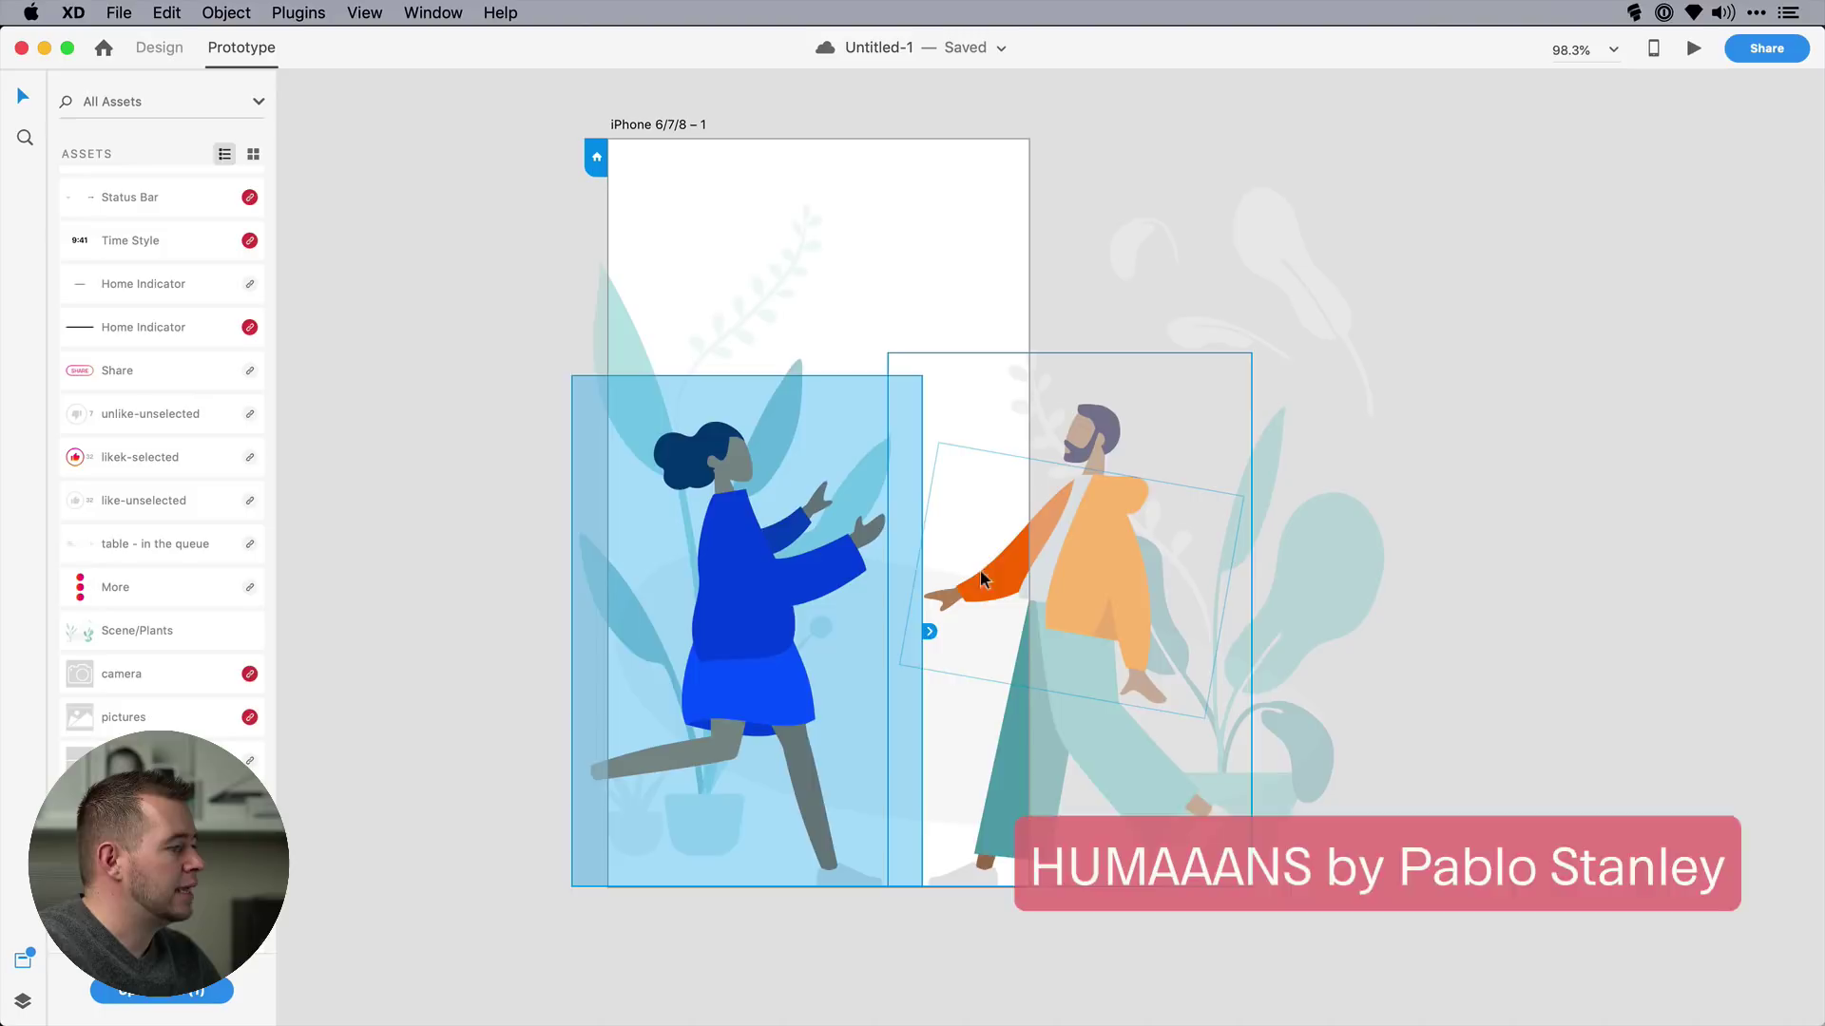
left_click_drag(979, 568, 787, 591)
key("super+z")
left_click(665, 124)
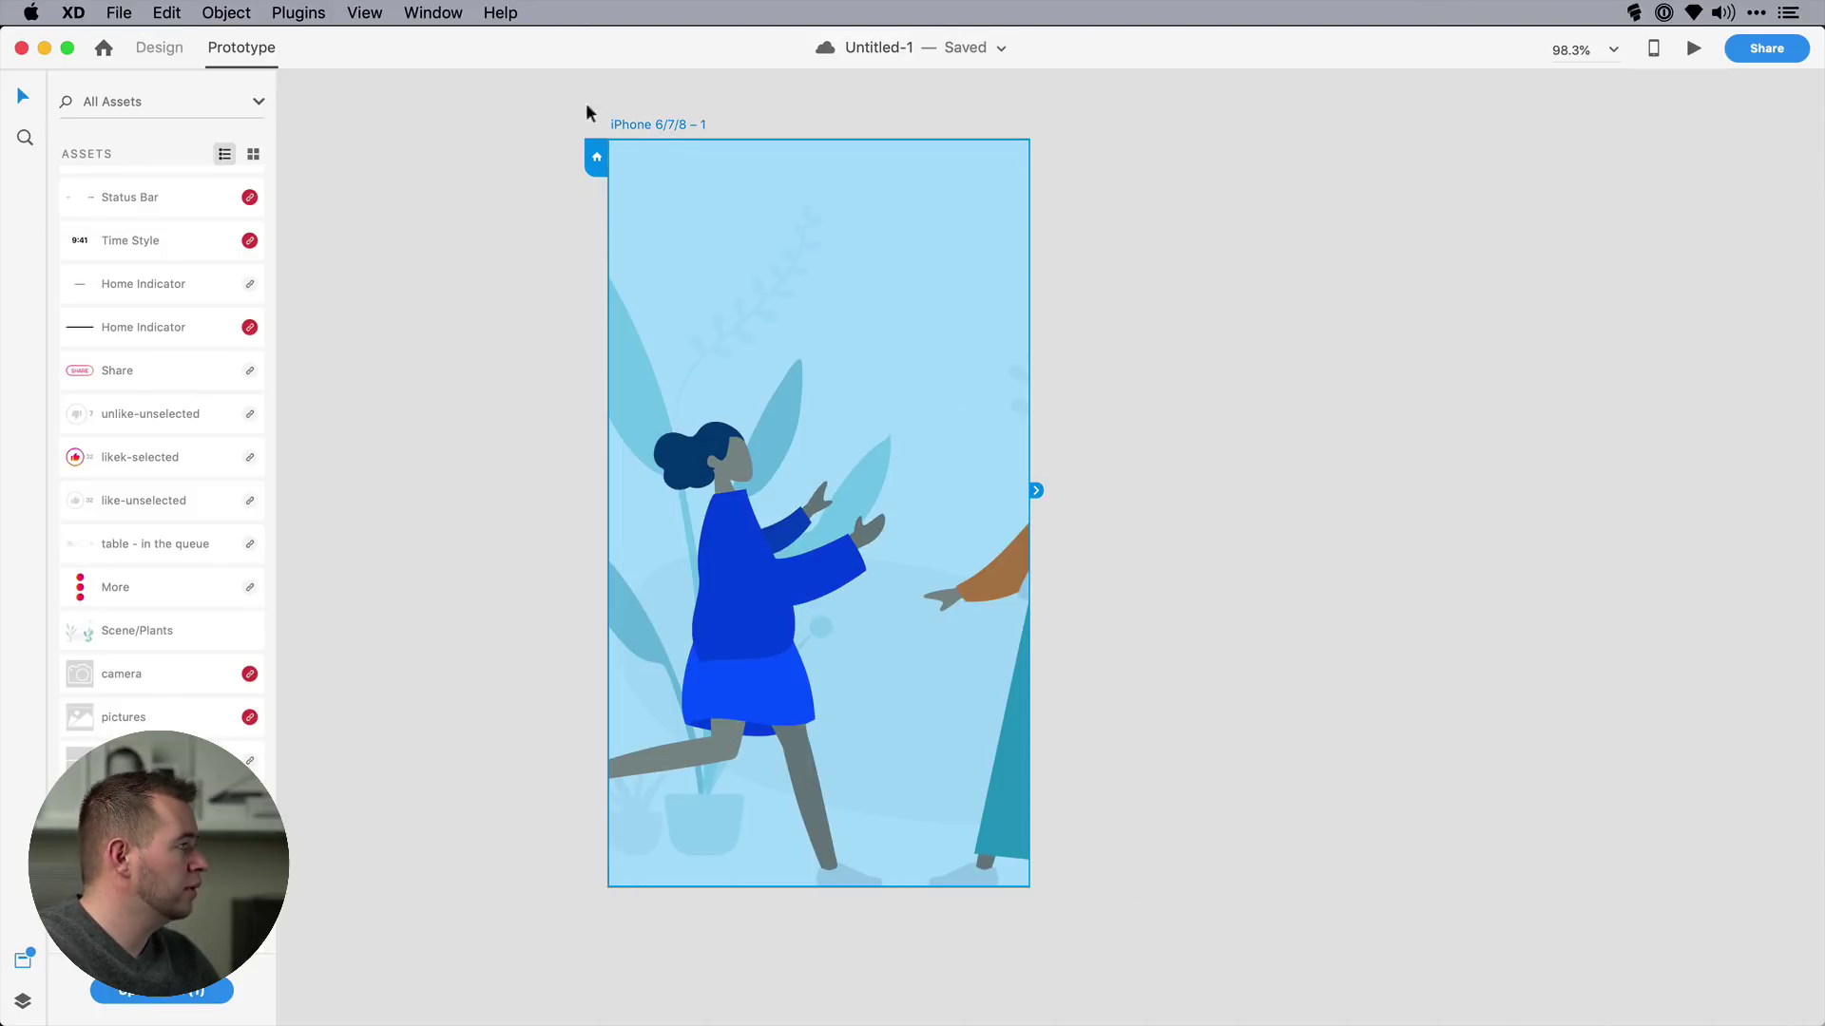
- Duplicate the iPhone artboard as iPhone 6/7/8 – 2 and shift its plant scene to the left edge
left_click(159, 47)
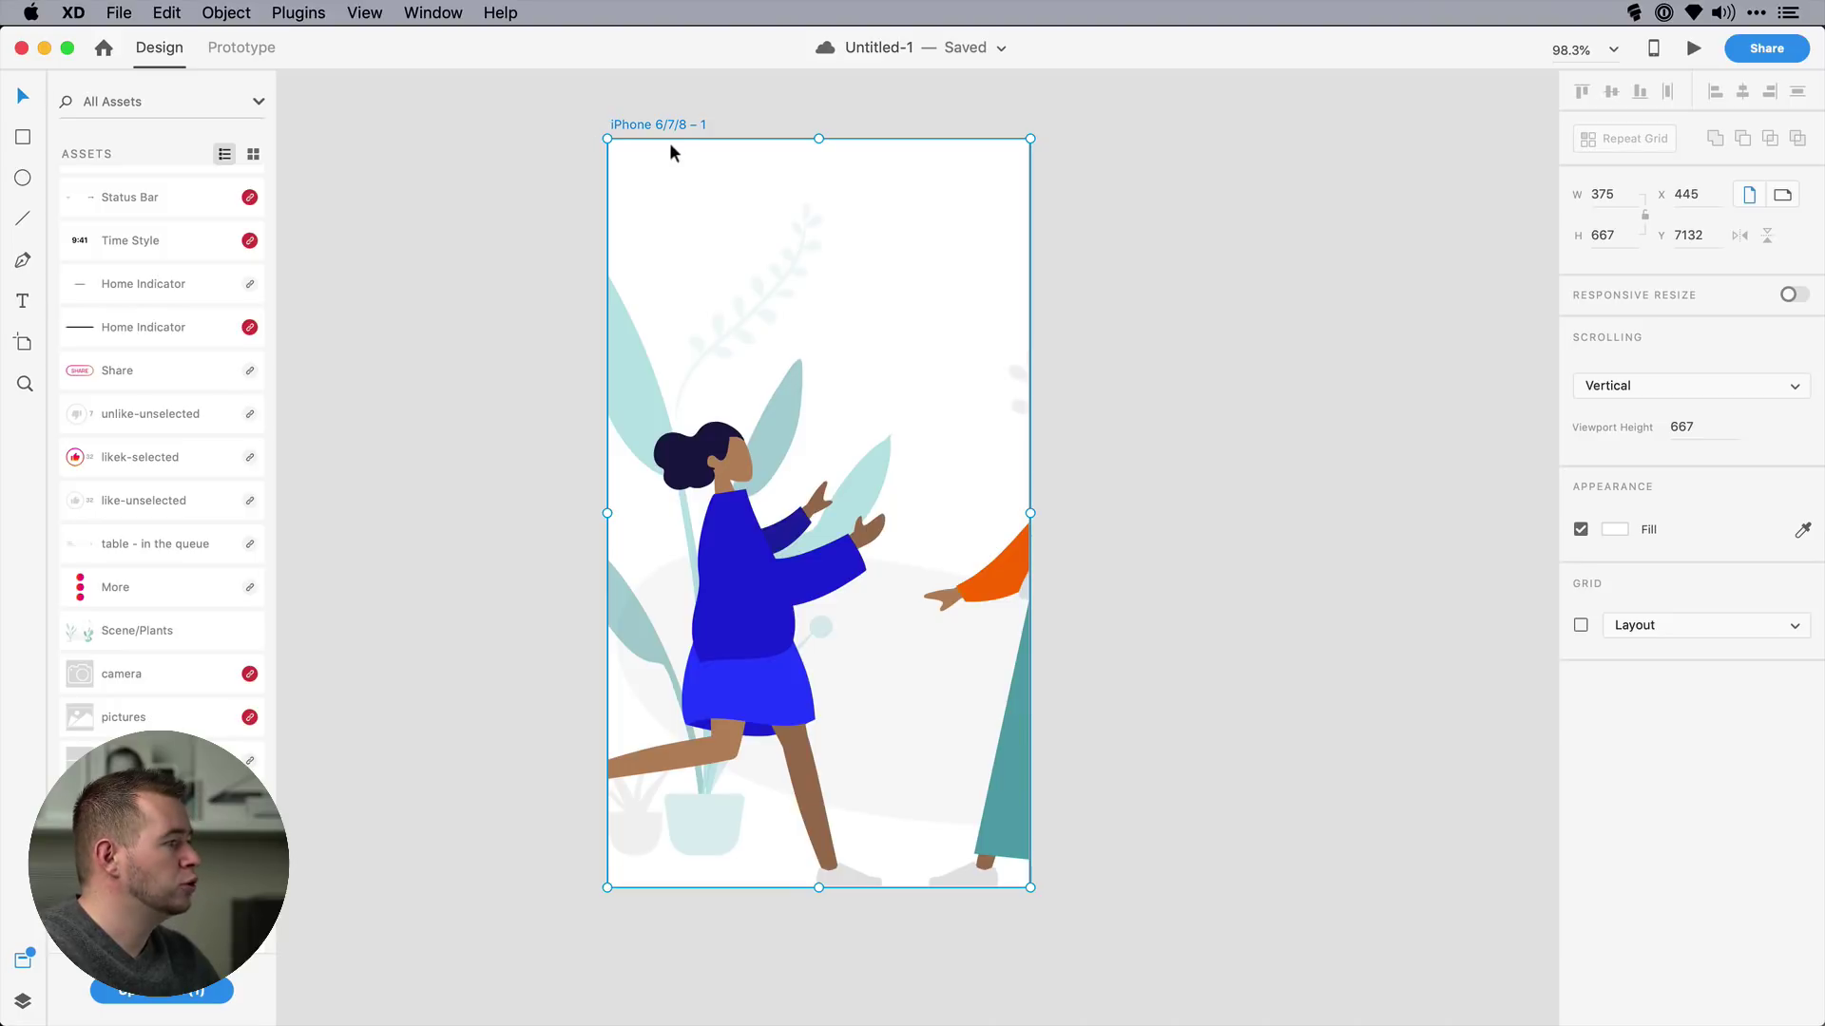
key("super+d")
left_click(1083, 331)
scroll(1071, 356, "right", 5)
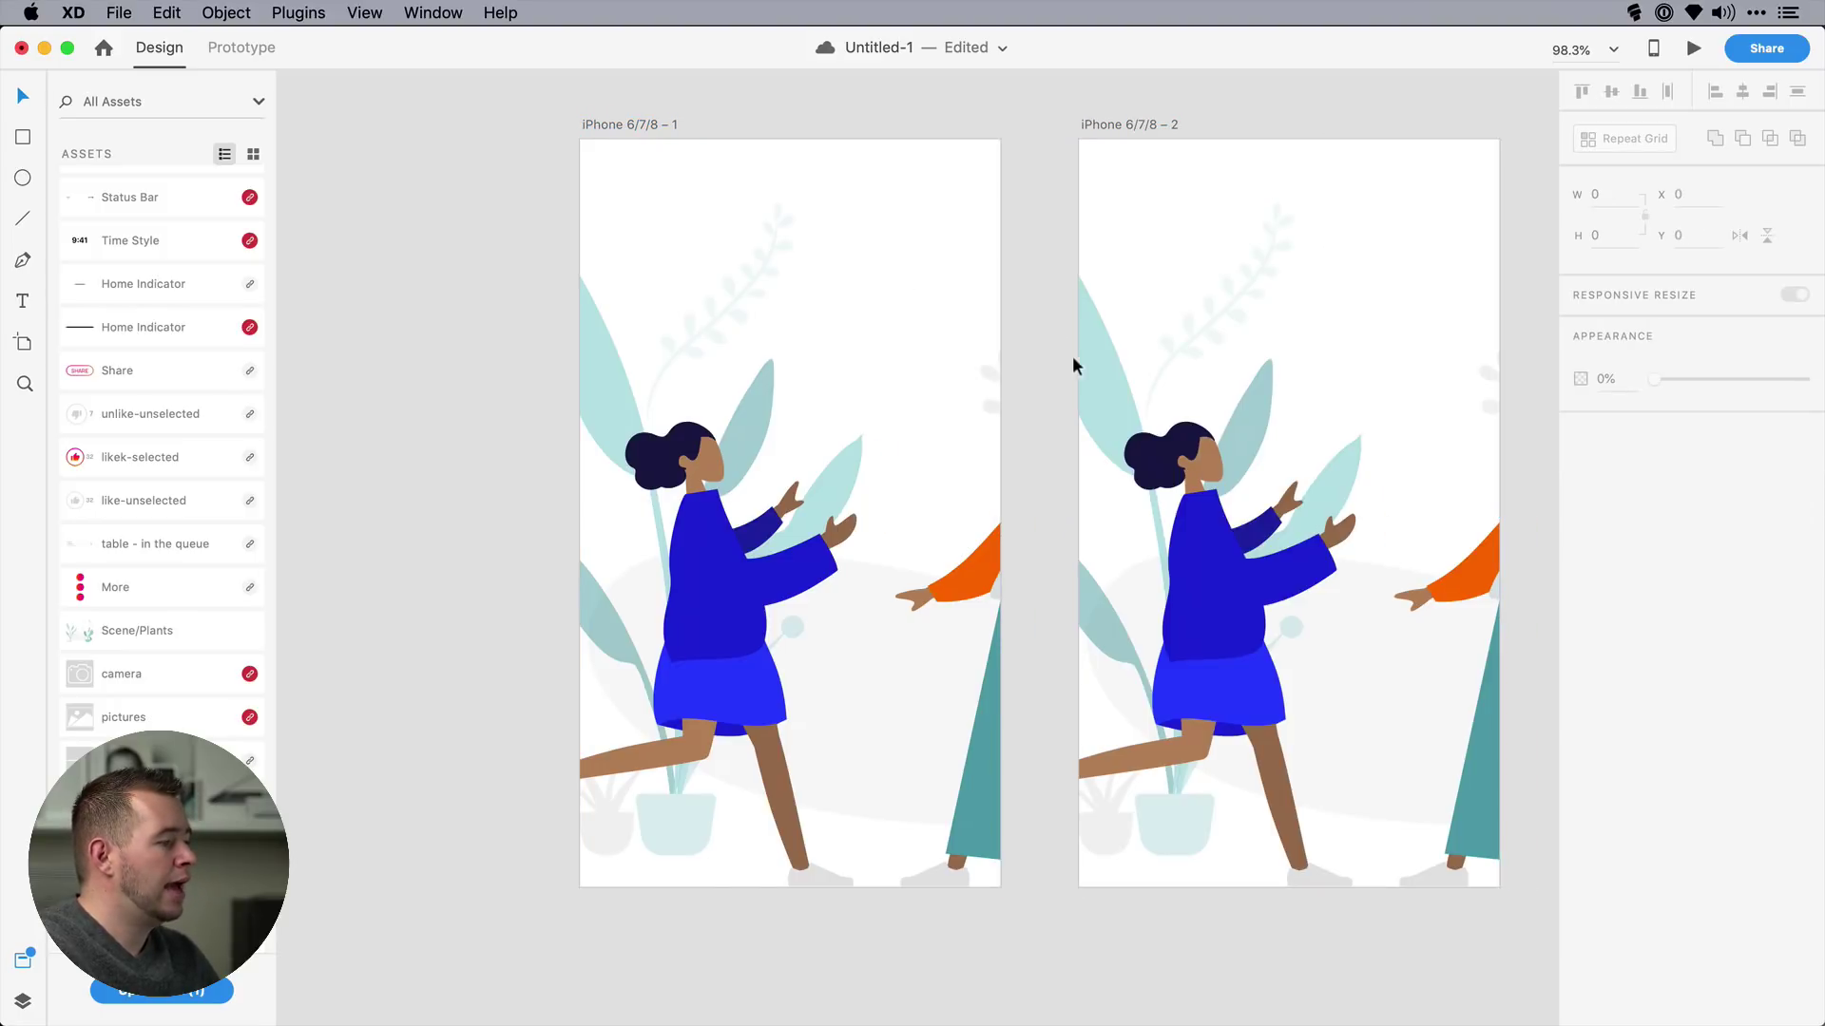
left_click_drag(903, 124, 1107, 133)
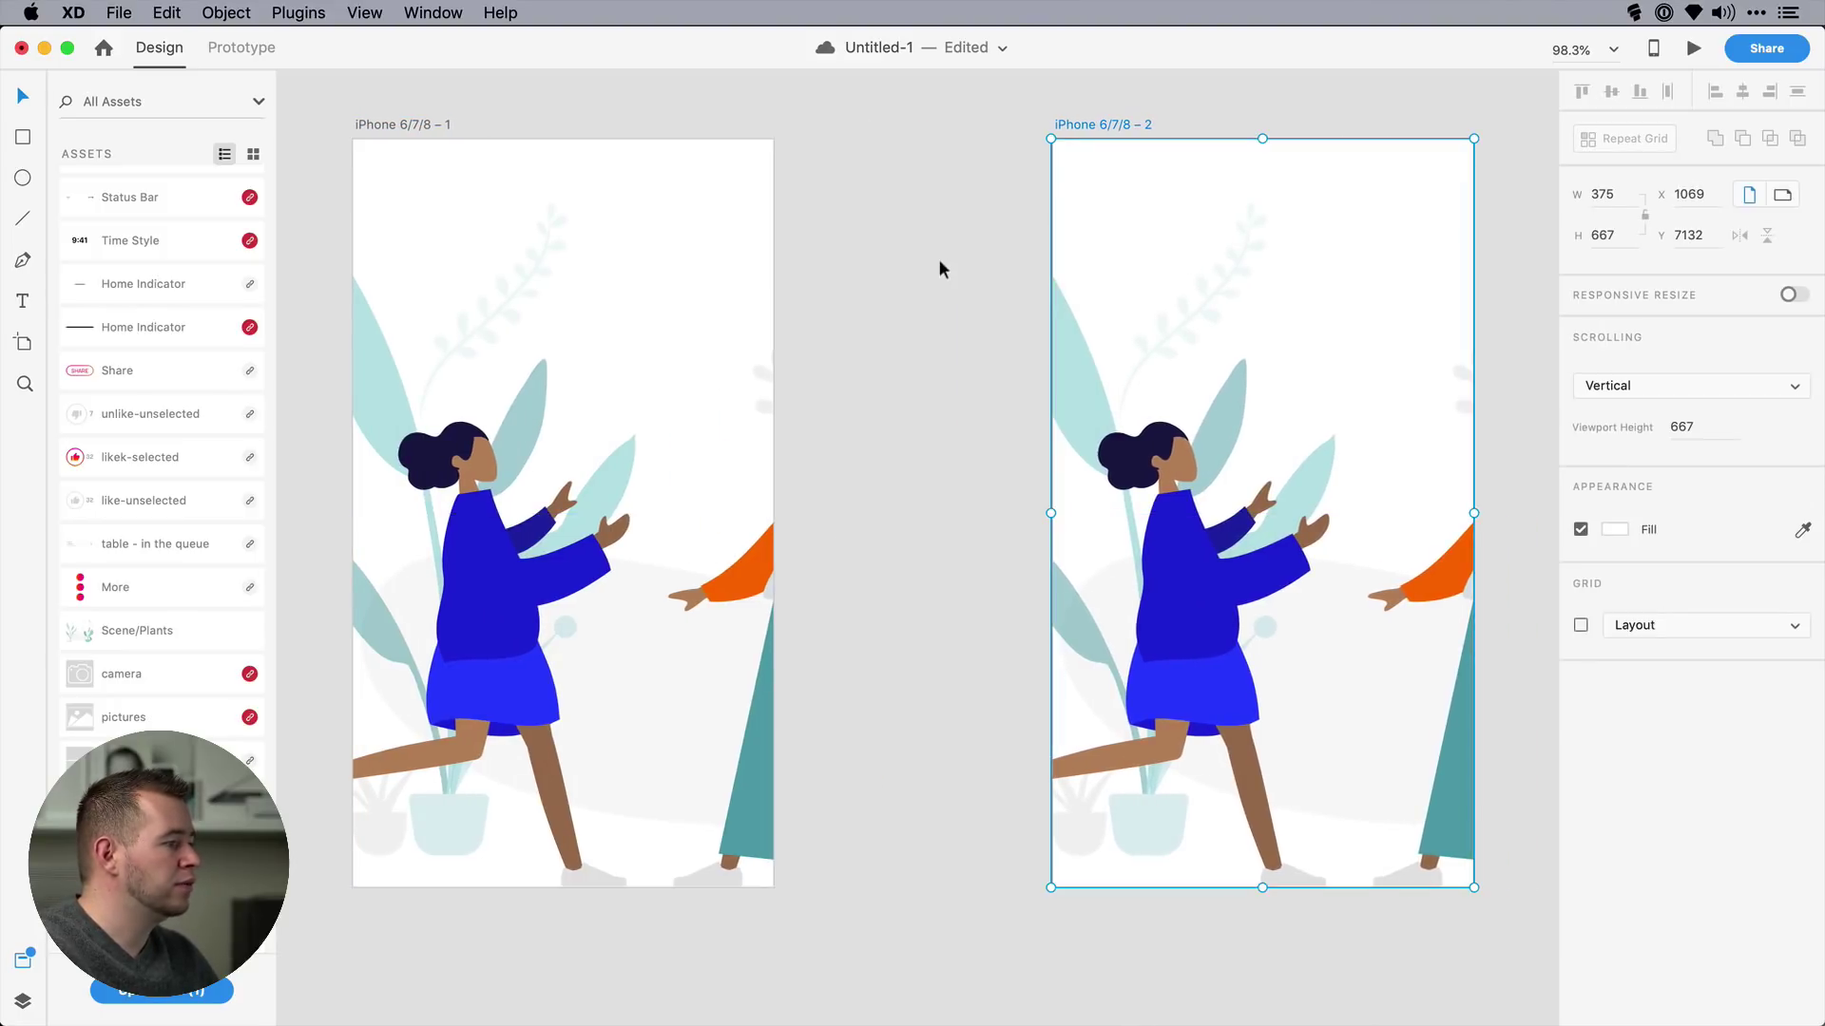
left_click(937, 268)
scroll(938, 268, "right", 4)
left_click_drag(1030, 289, 919, 290)
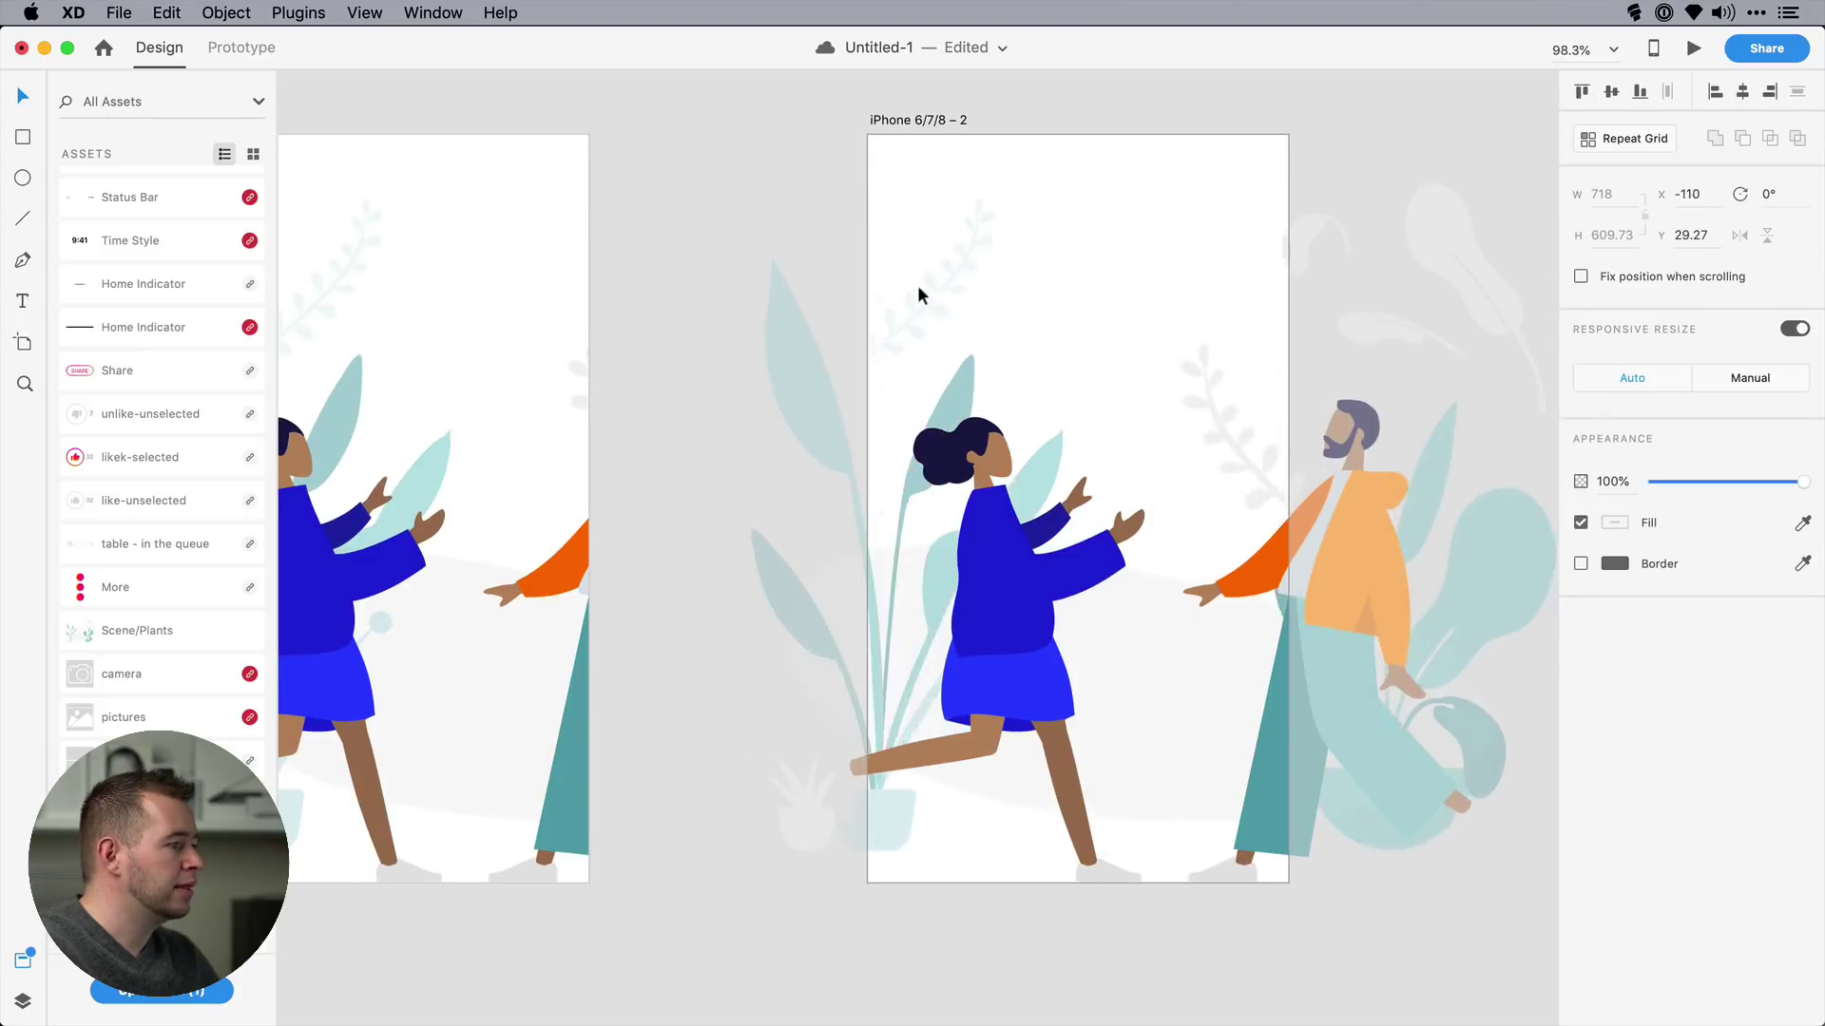
left_click_drag(1260, 253, 1021, 264)
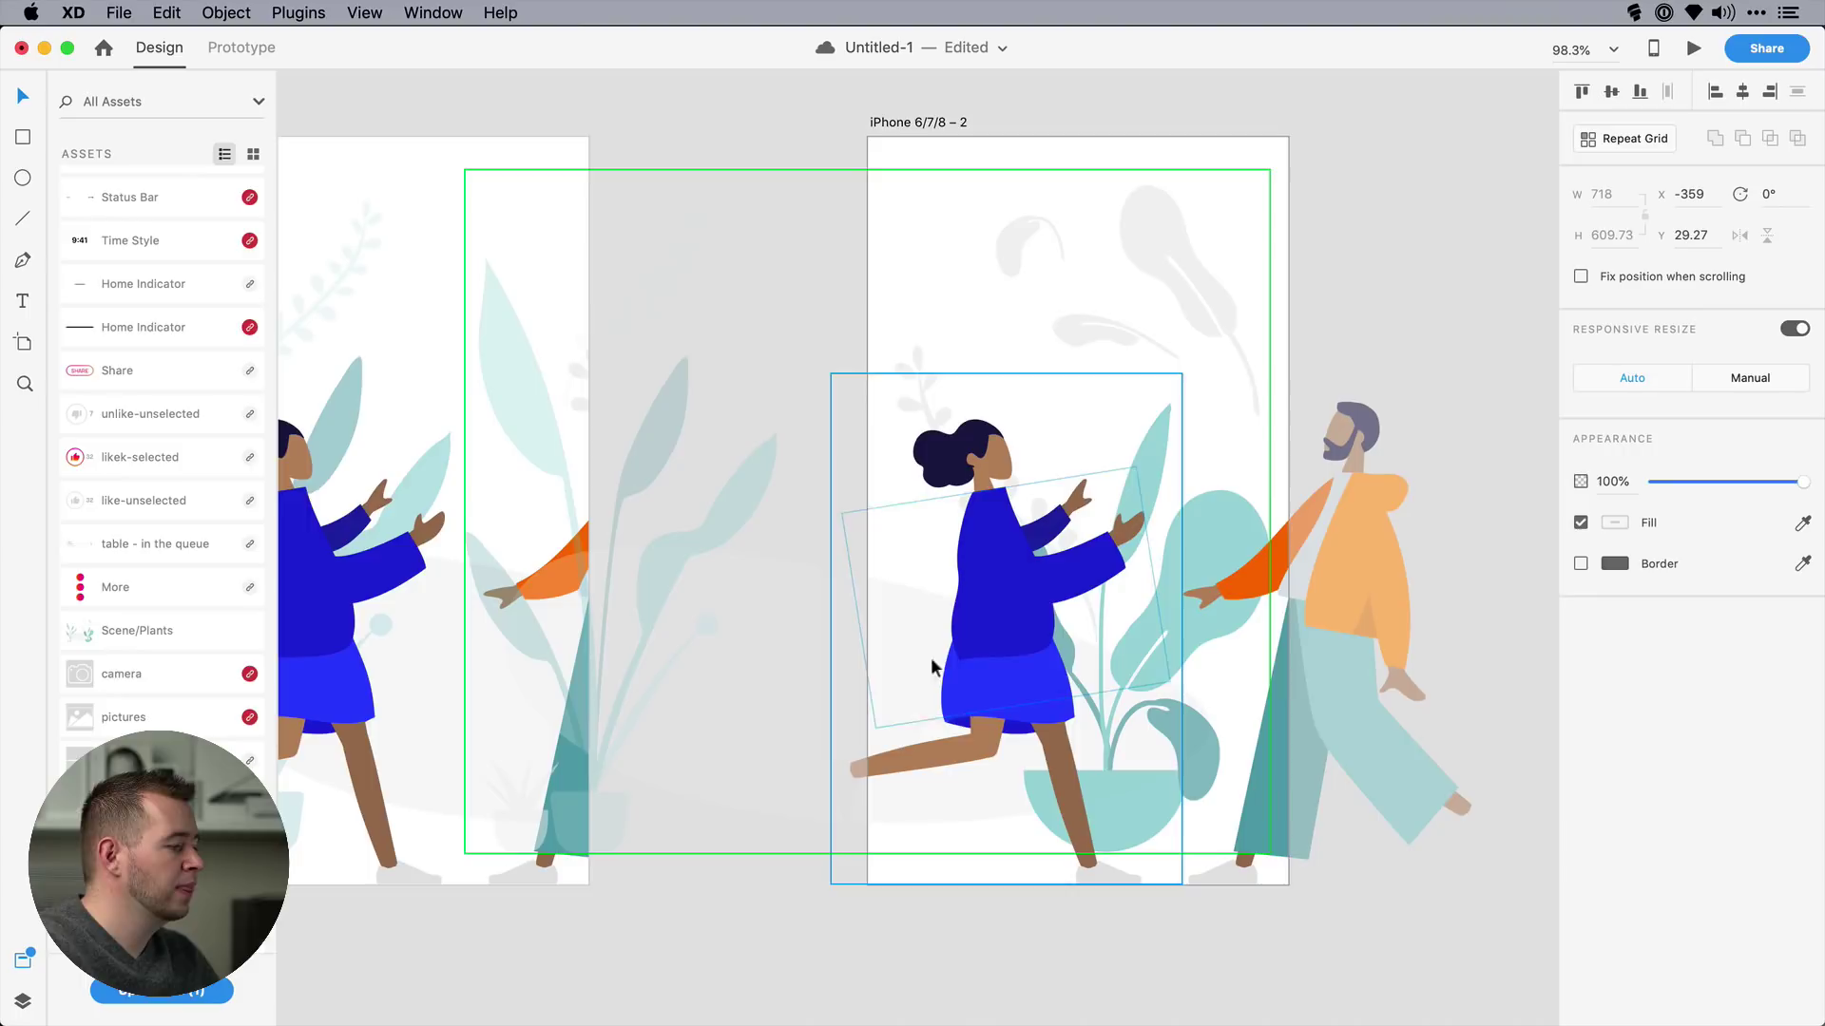
left_click(1072, 938)
- Bring the orange-jacket man onto artboard 2, rotating his head and torso toward the woman
left_click_drag(1279, 743, 1201, 751)
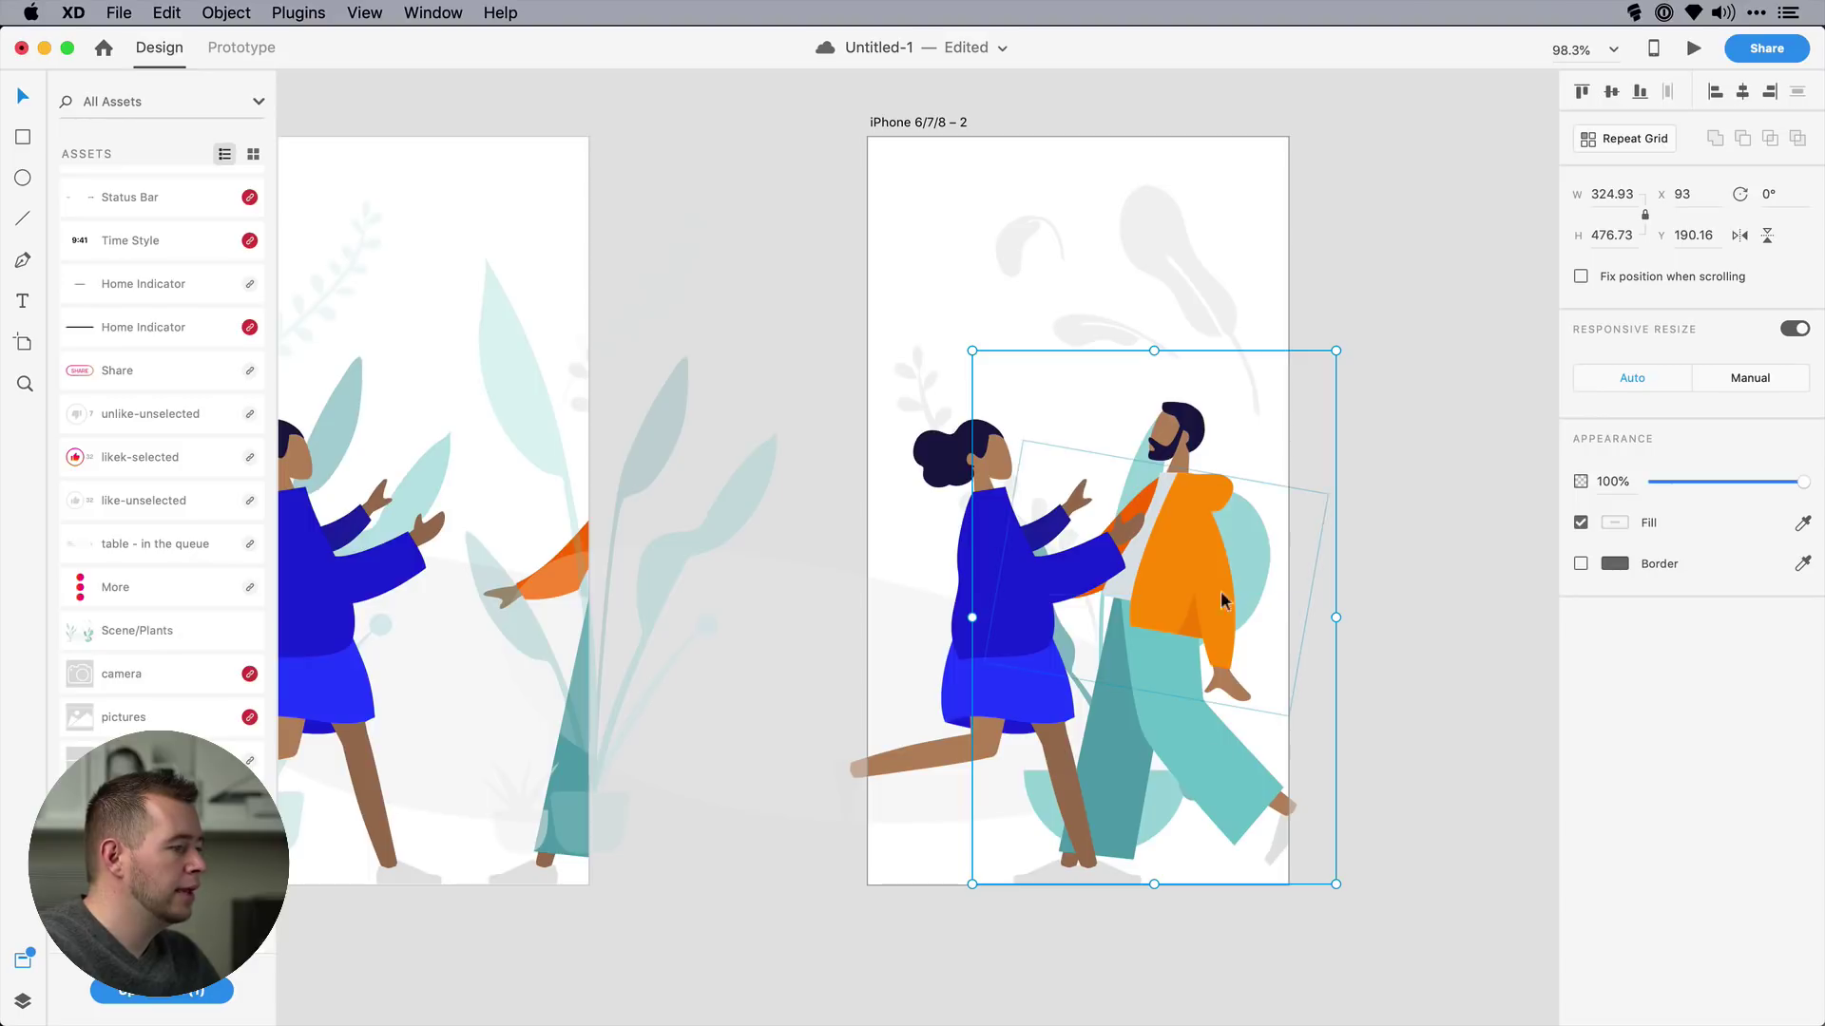
double_click(1190, 540)
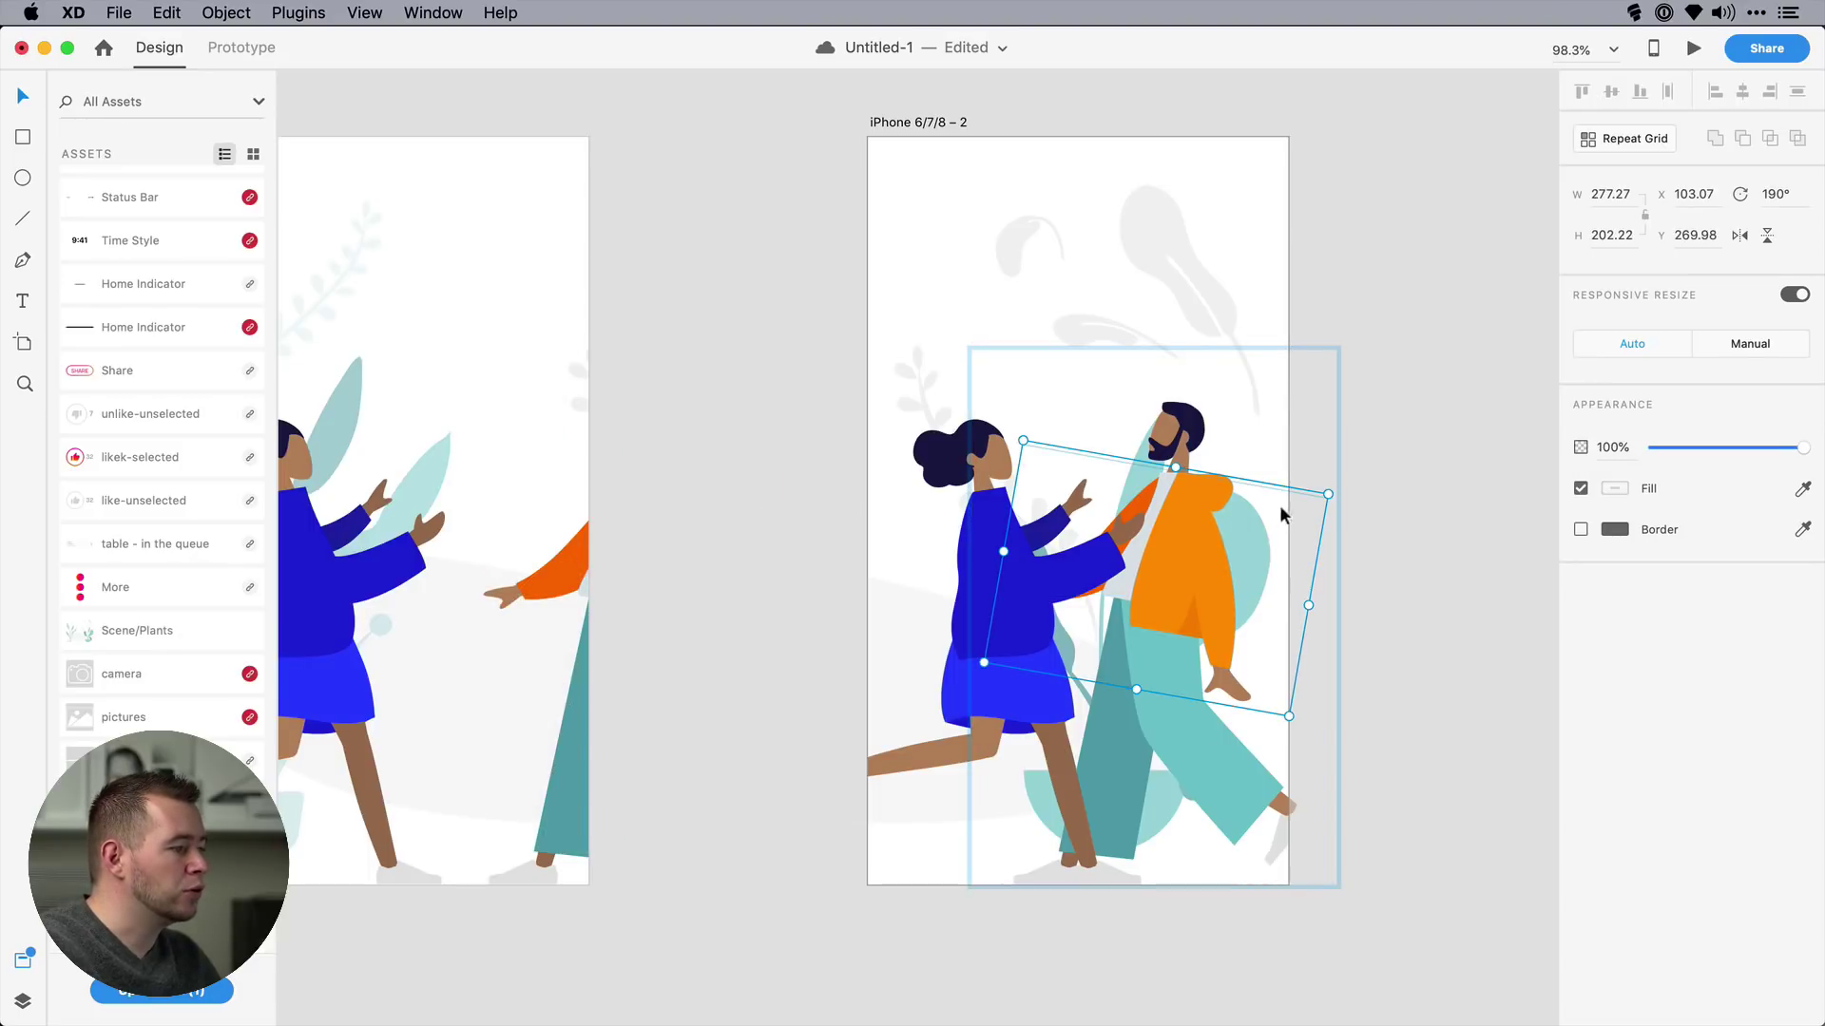
left_click(1191, 440, "shift")
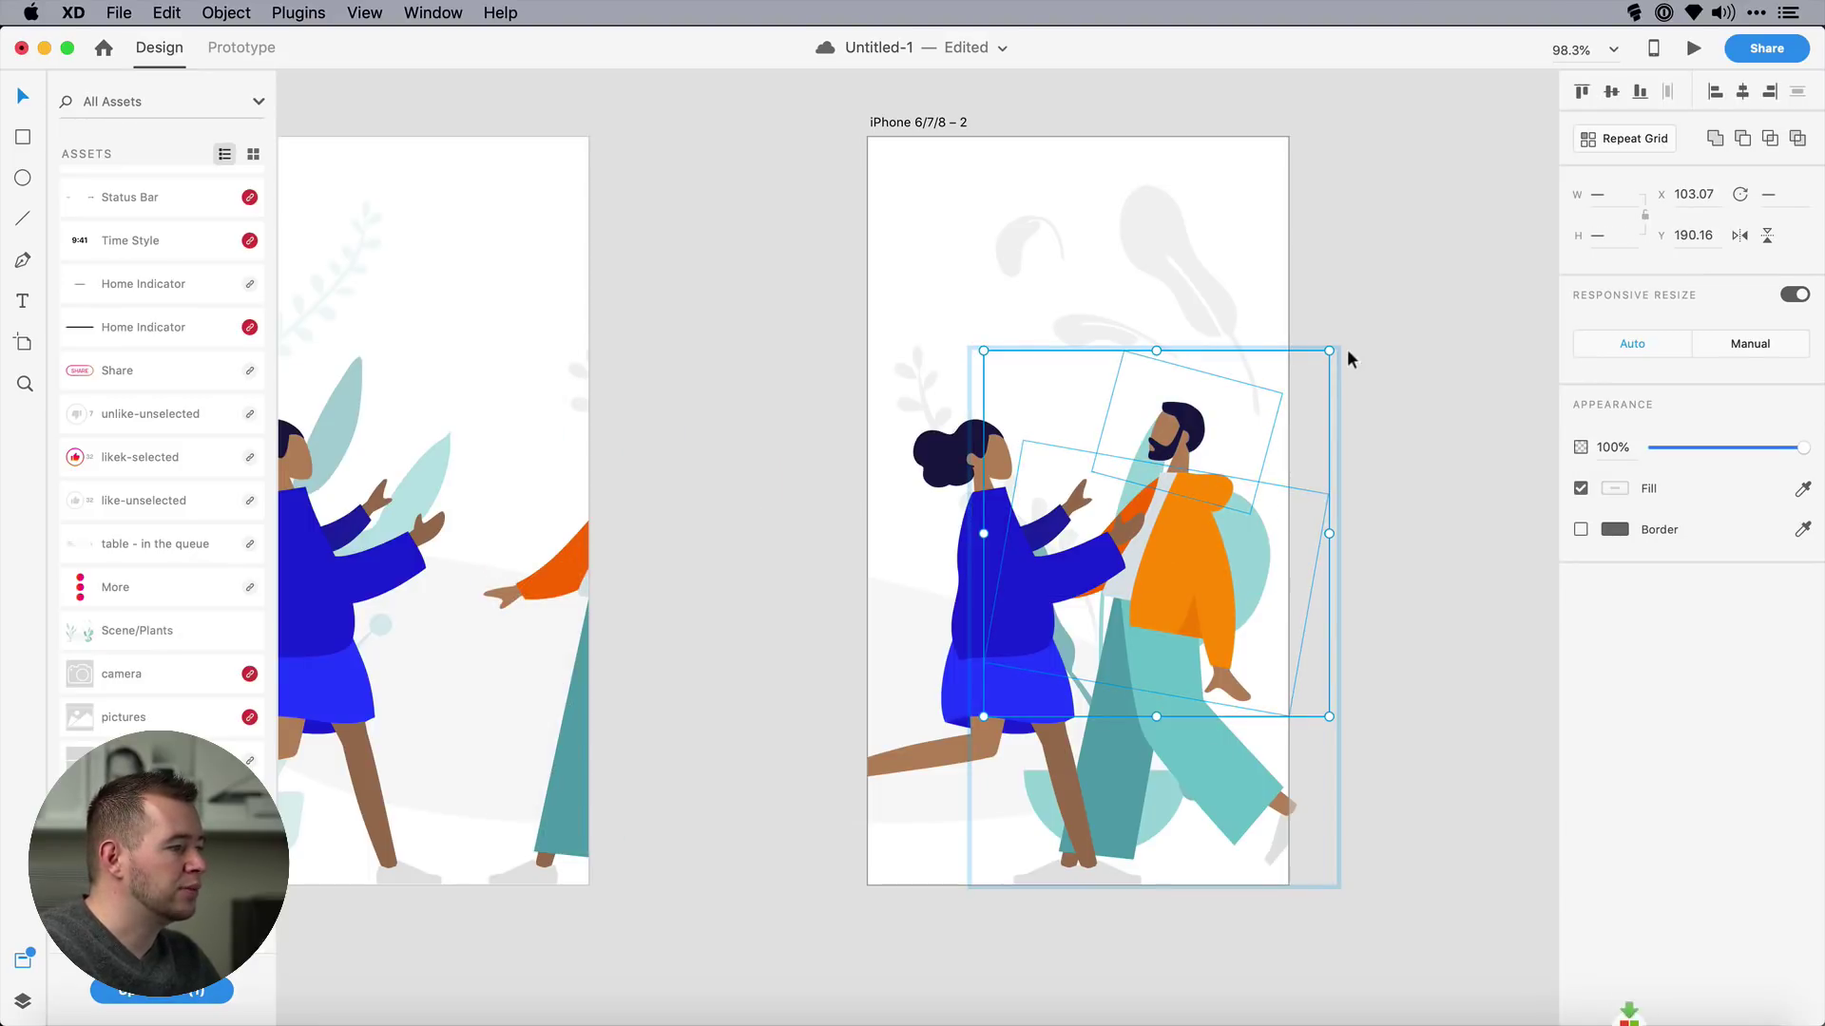
left_click_drag(1333, 349, 1226, 305)
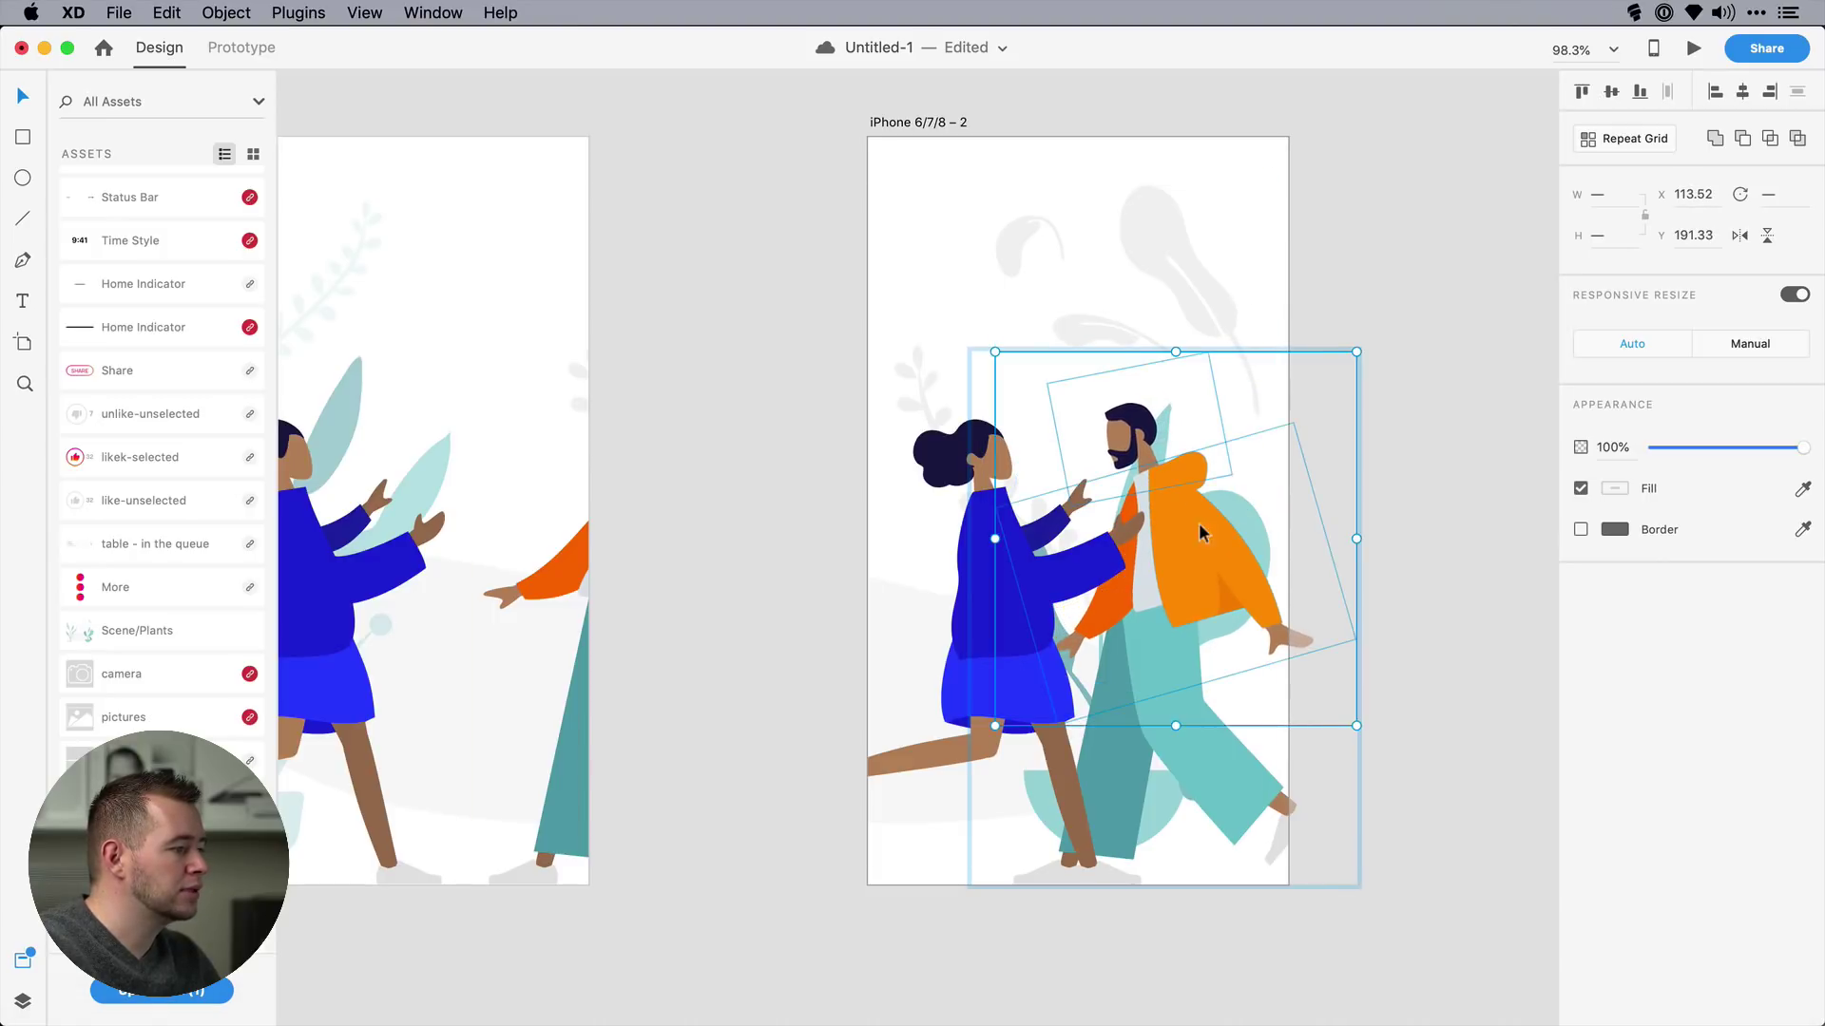
left_click_drag(1203, 552, 1182, 556)
left_click(1188, 764)
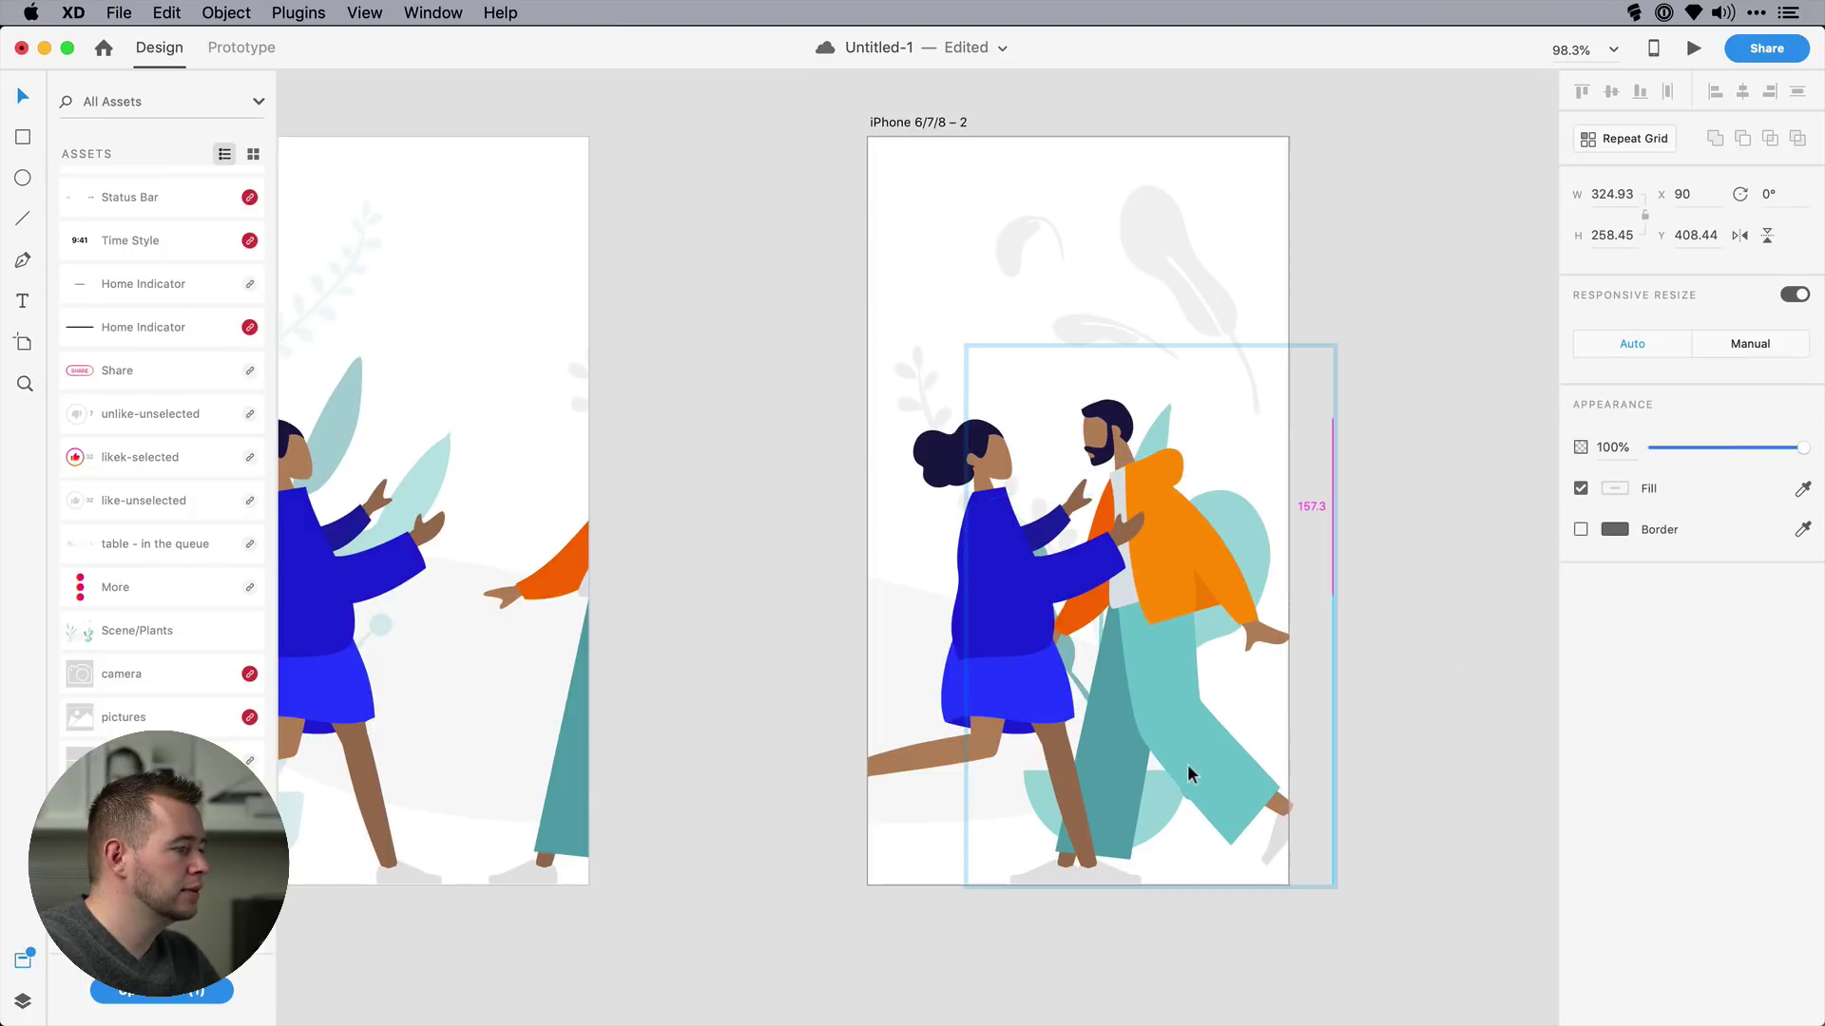
left_click_drag(1189, 774, 1220, 762)
scroll(1256, 765, "left", 3)
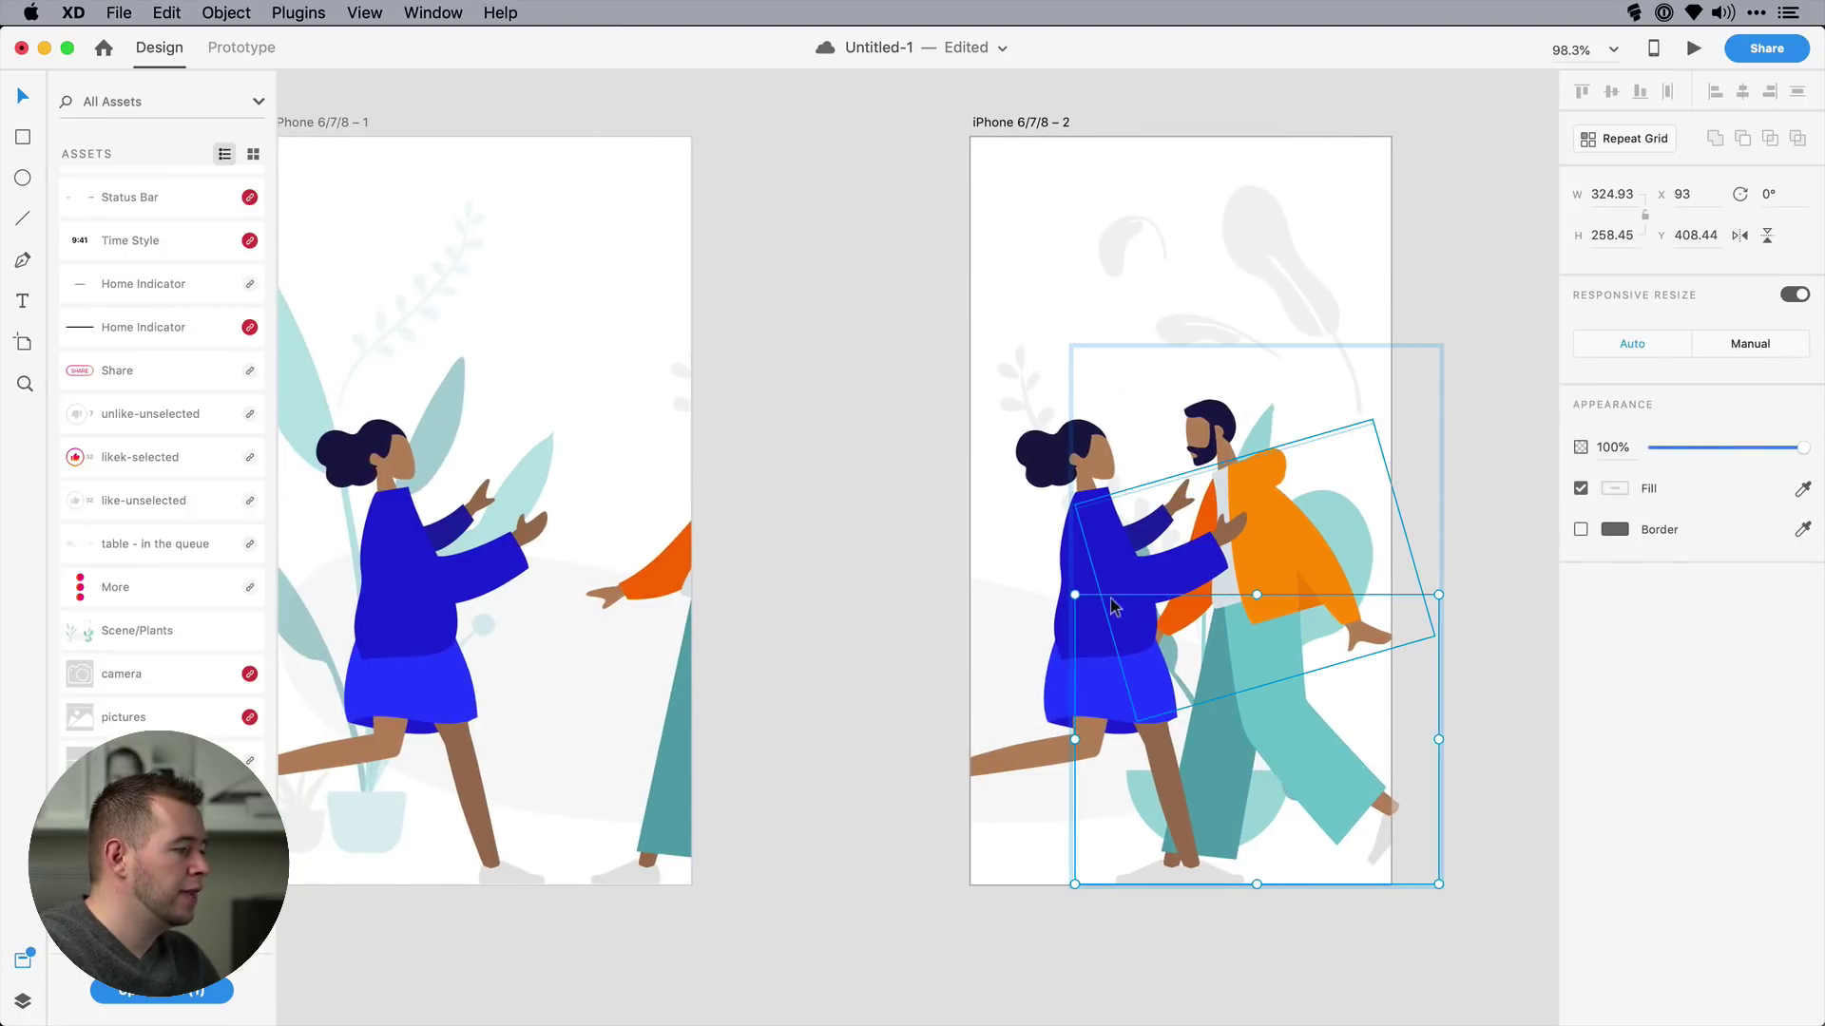
- Move and rotate the woman's body into a hug, tilting her head against the man's face
left_click(1065, 557)
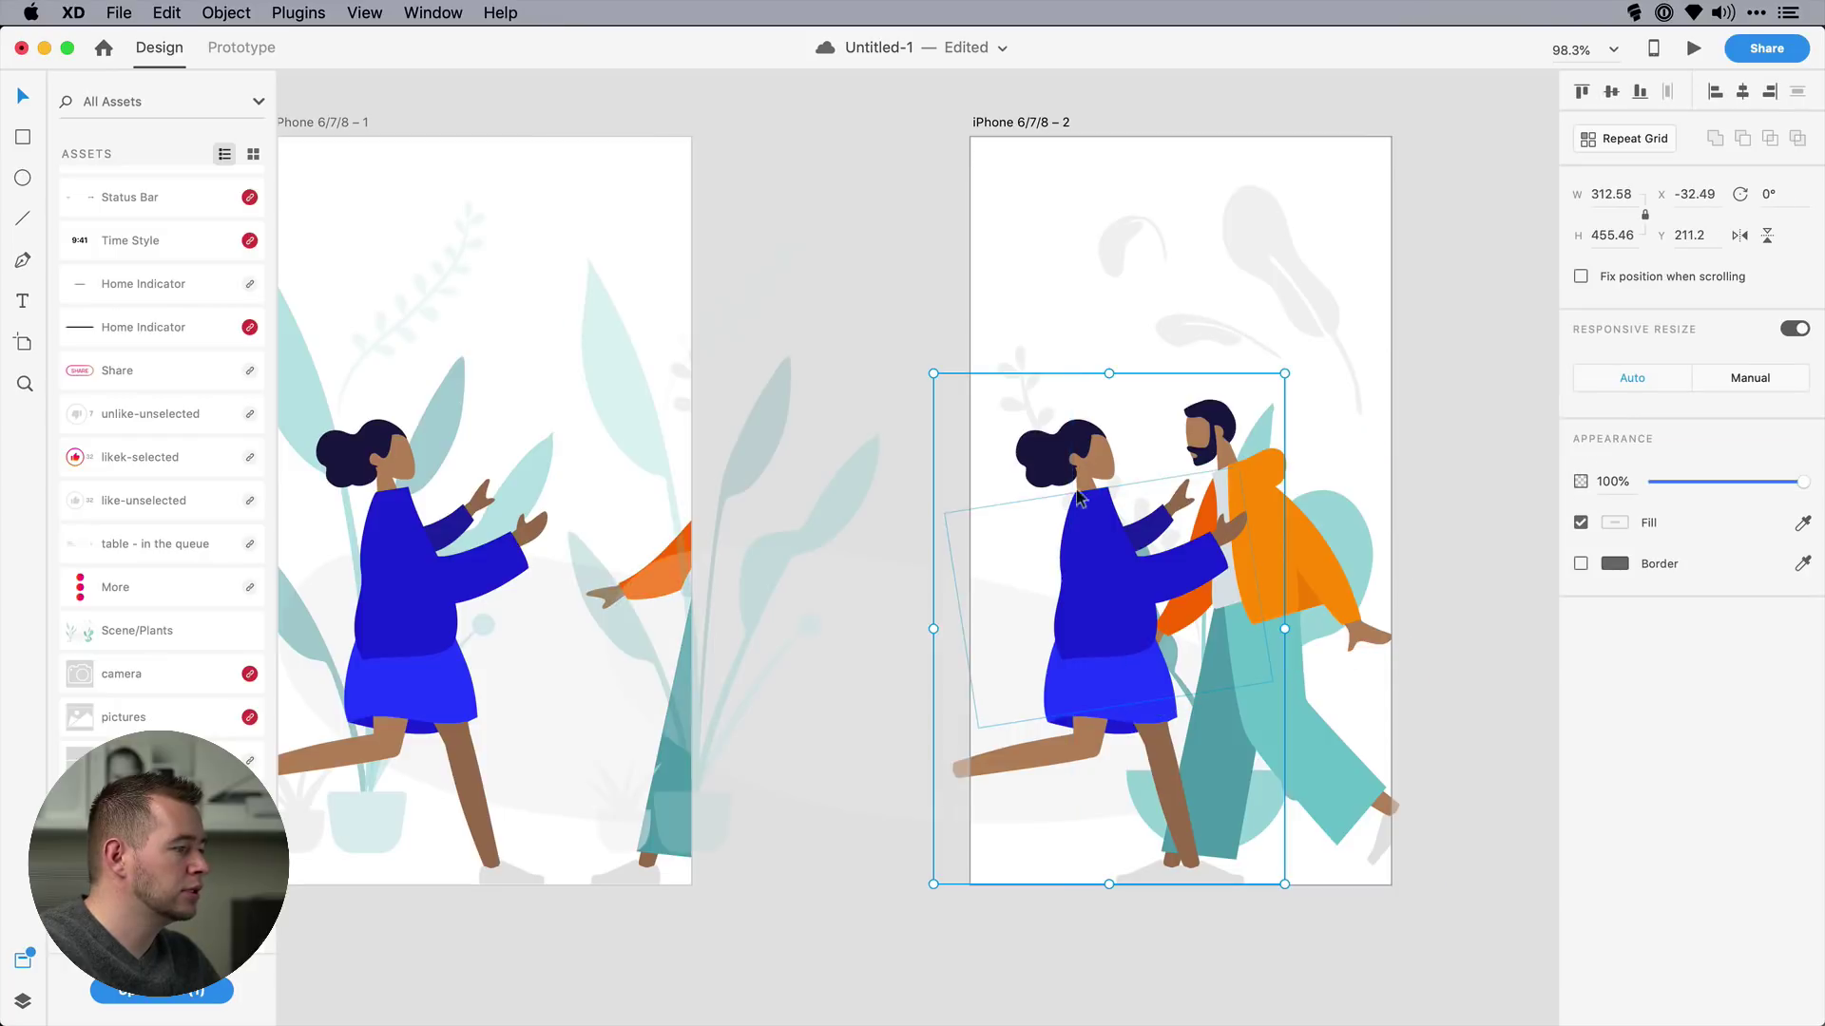
left_click_drag(1065, 462, 1088, 462)
double_click(1103, 533)
left_click(1078, 447, "shift")
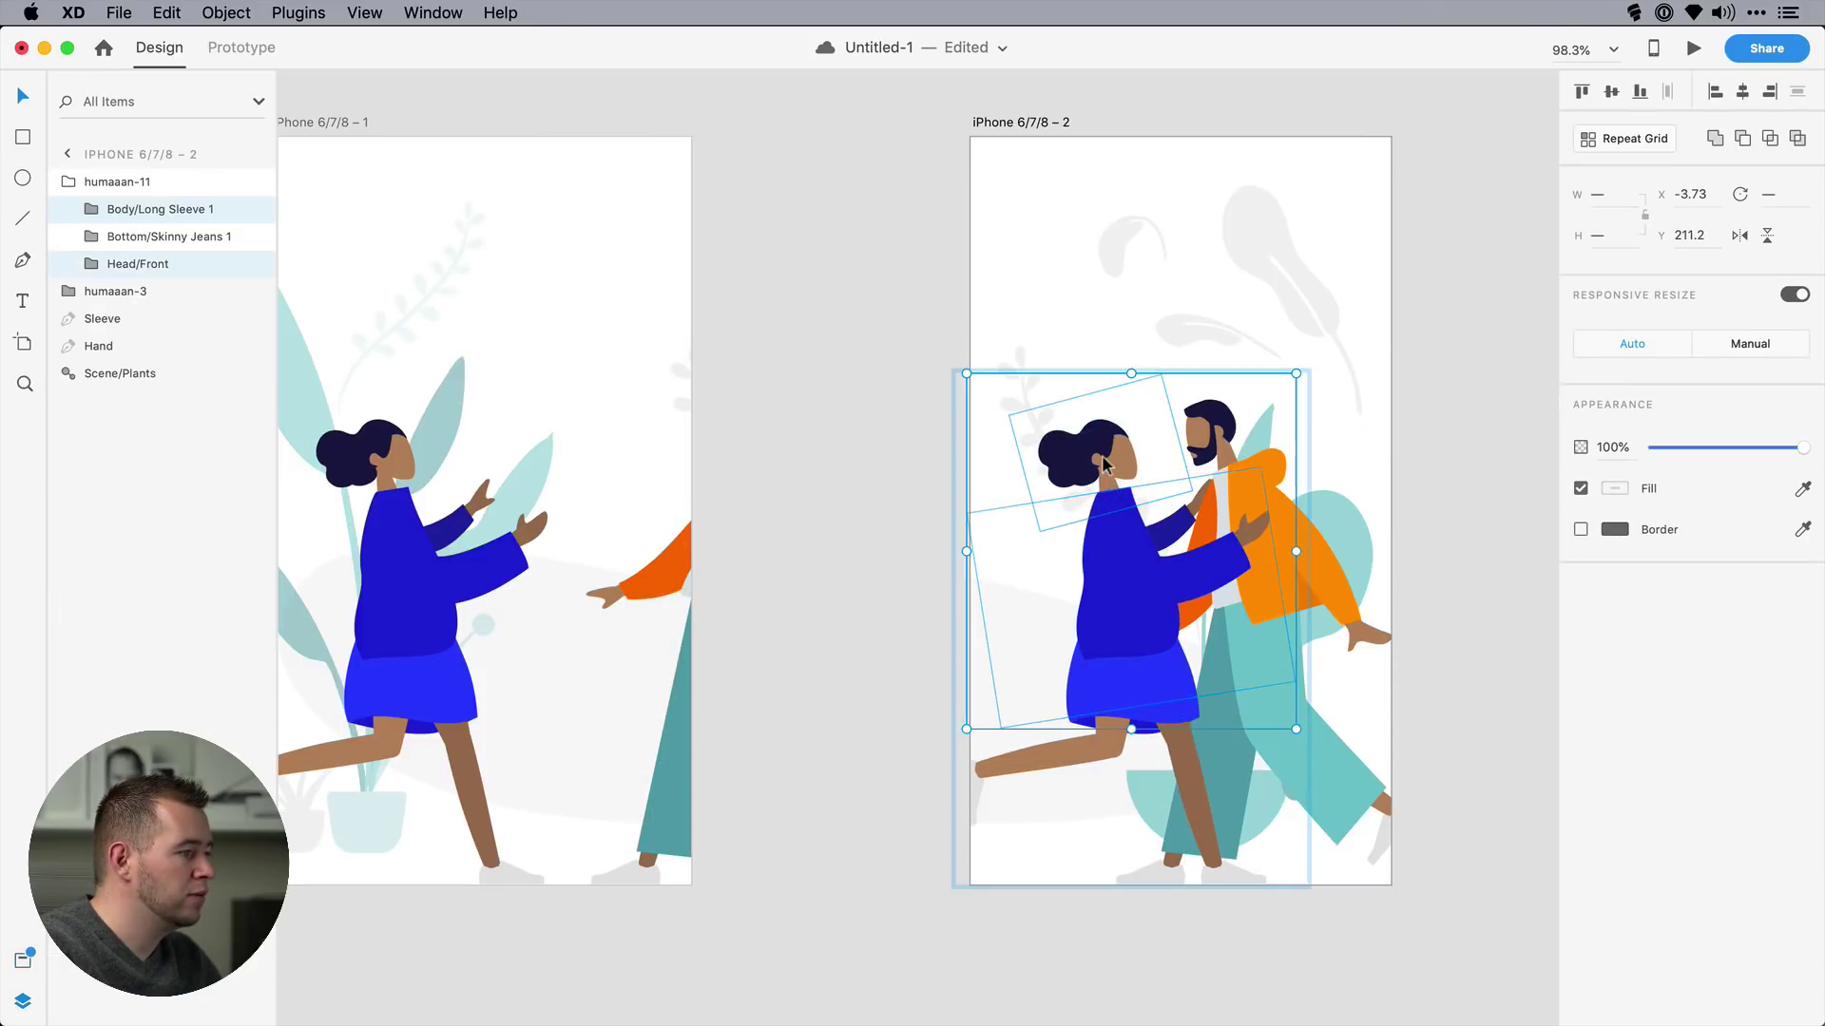
left_click_drag(1301, 370, 1348, 407)
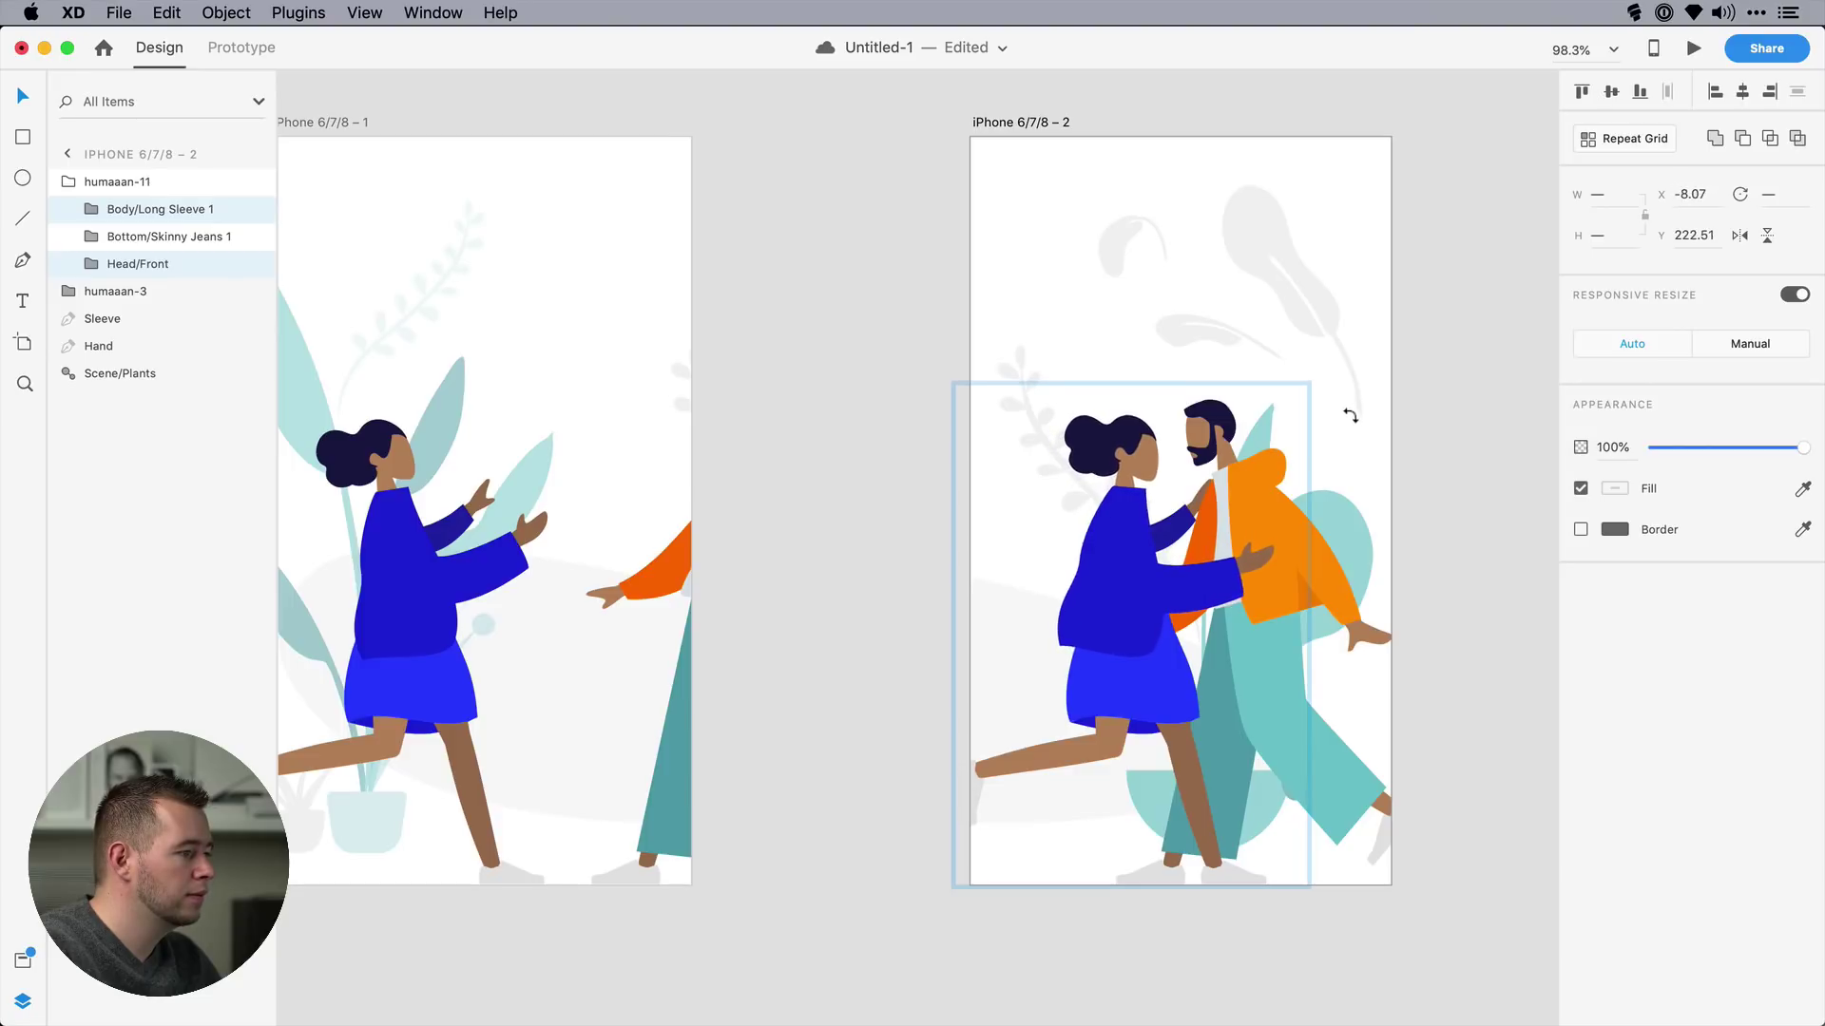
left_click_drag(1114, 593, 1131, 570)
key("Escape")
double_click(1144, 431)
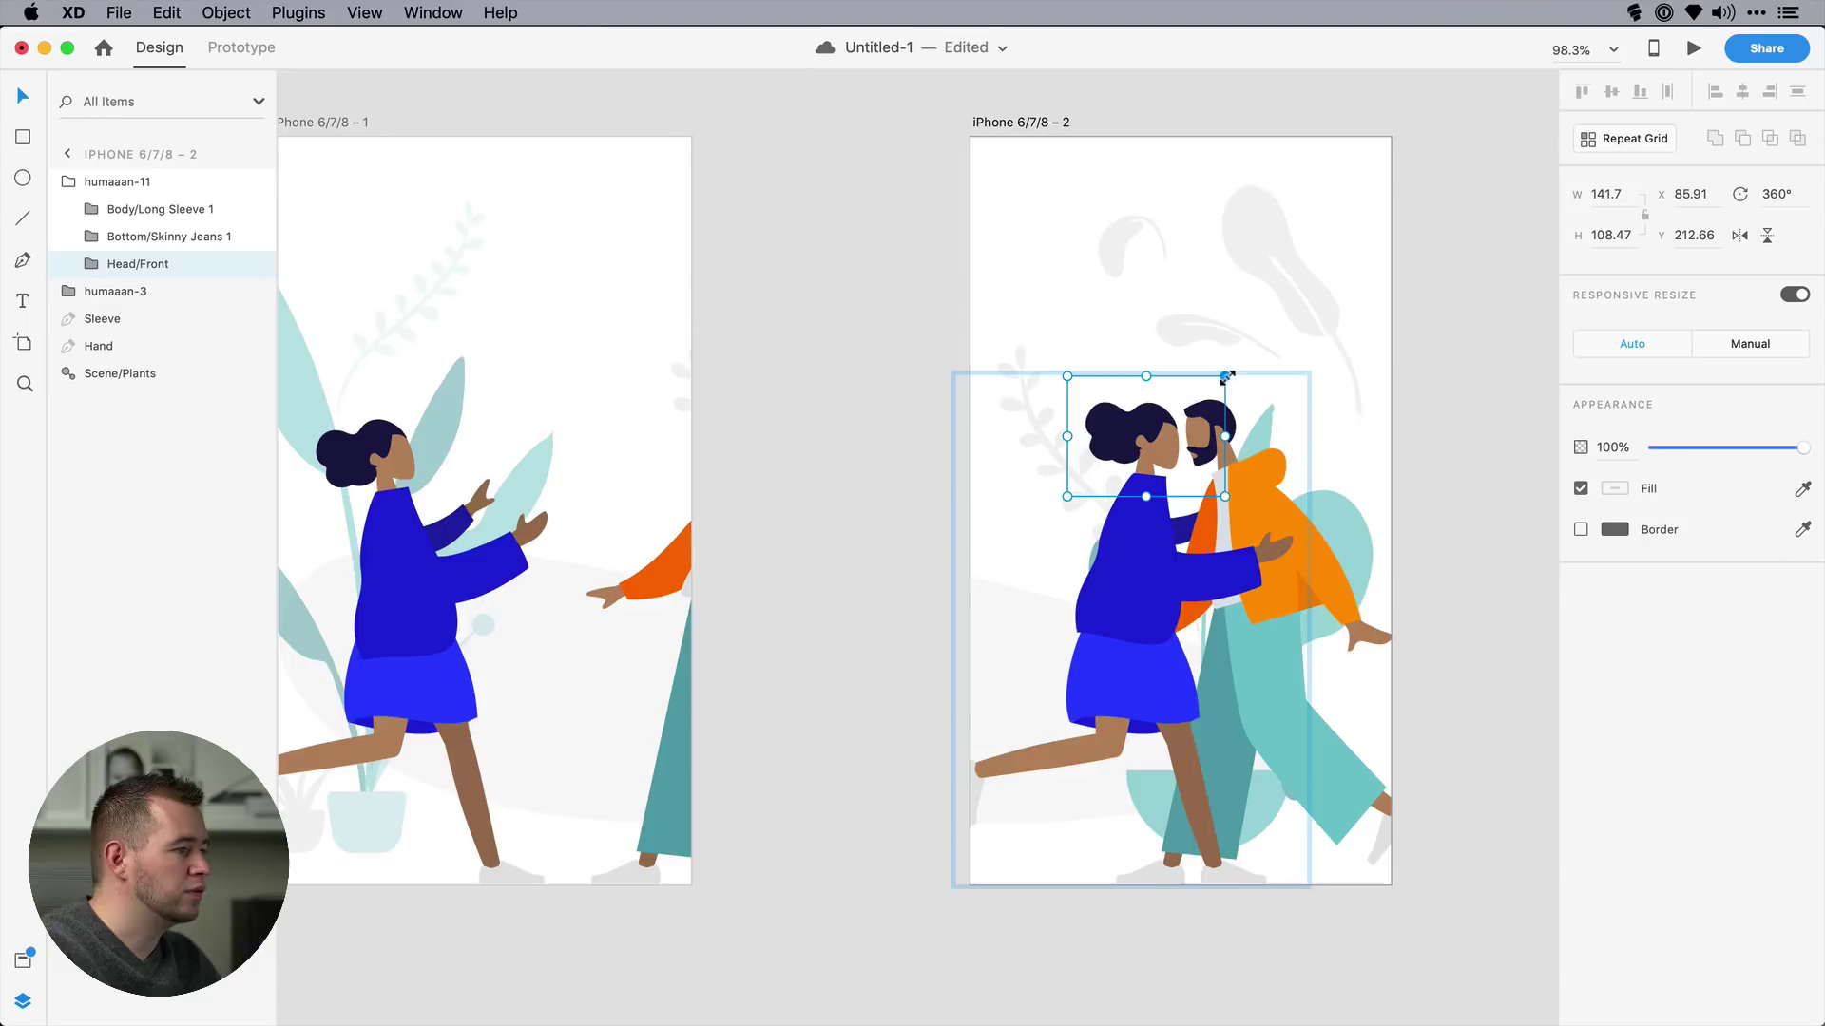
left_click_drag(1230, 376, 1239, 383)
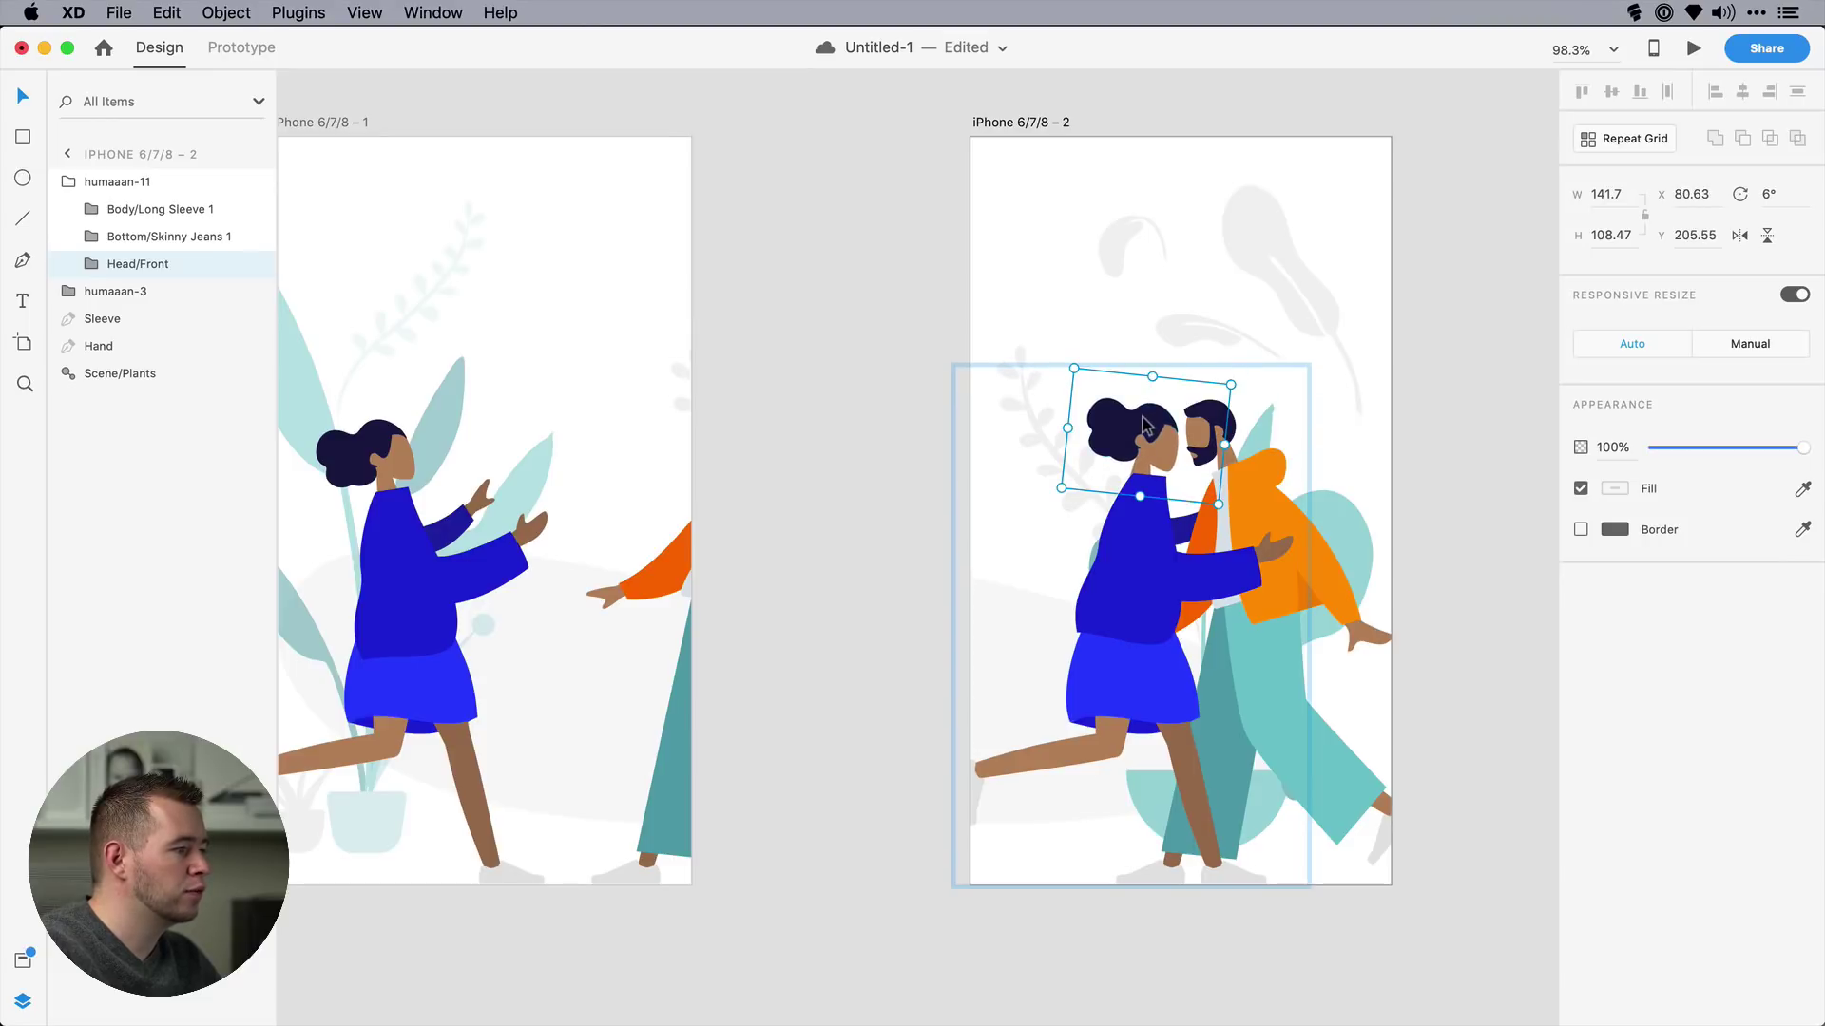
left_click_drag(1142, 418, 1152, 422)
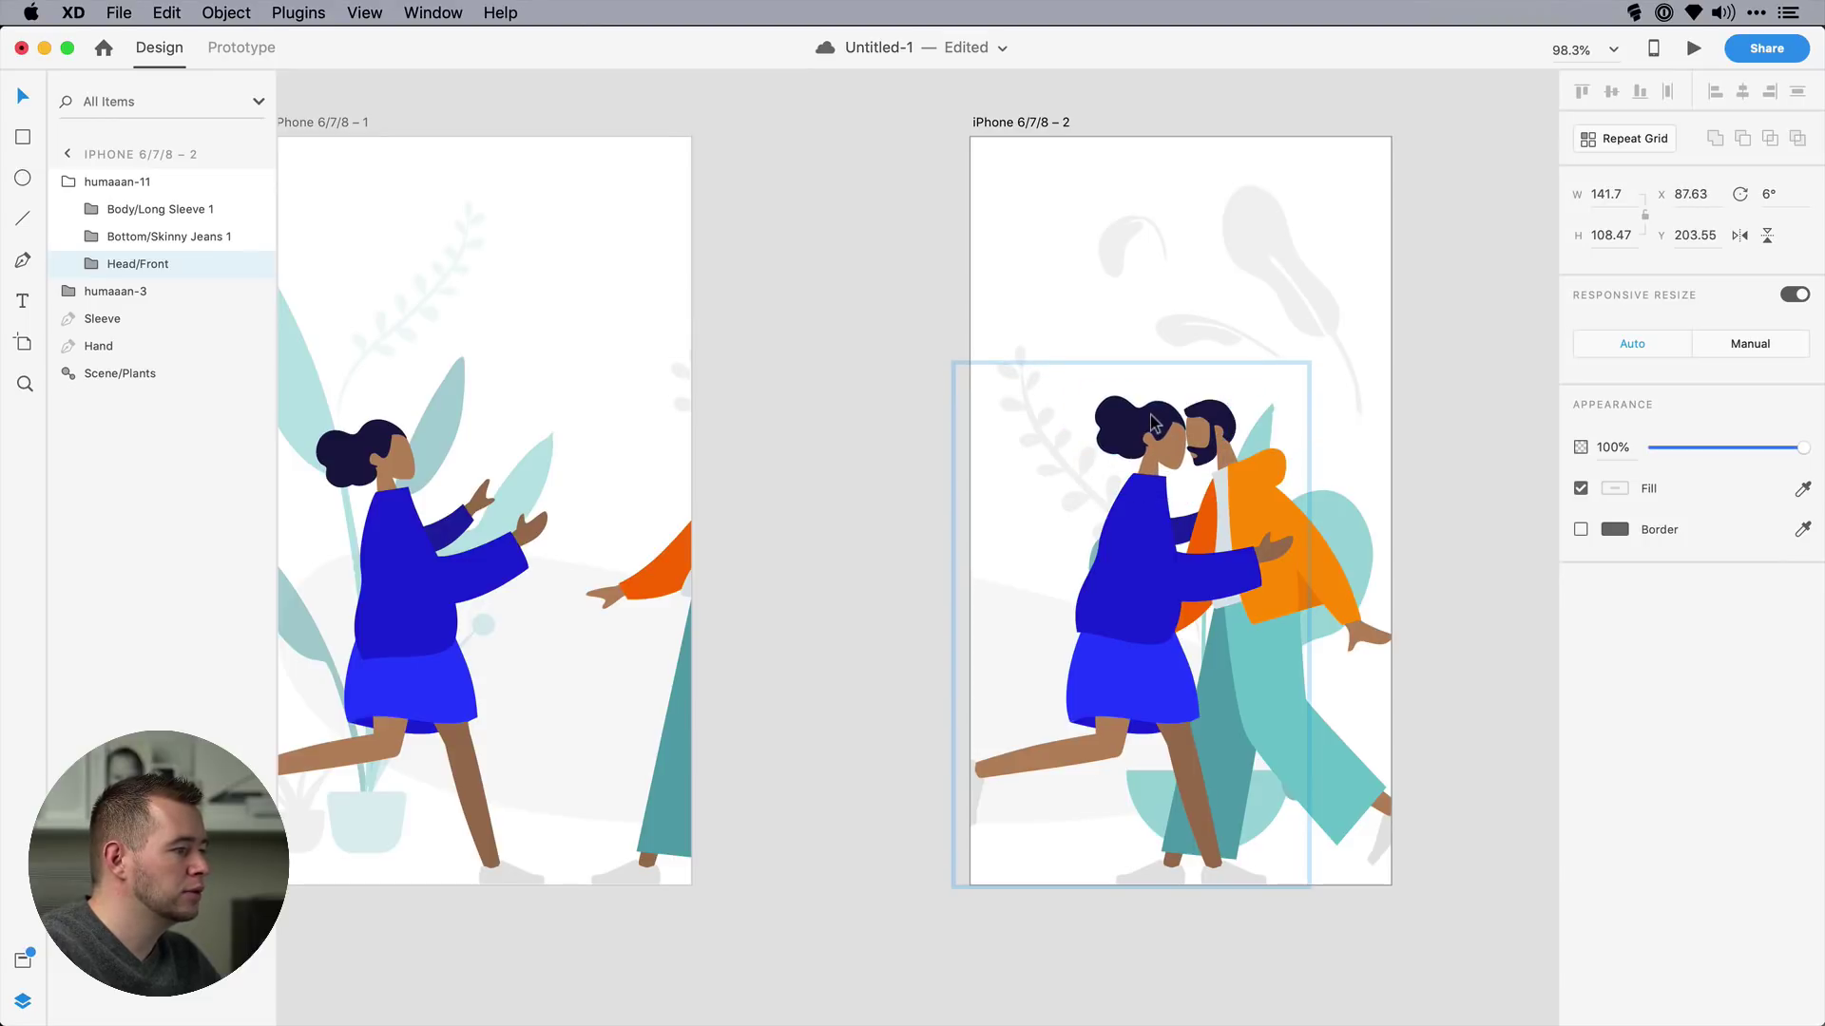
left_click(768, 278)
scroll(795, 295, "down", 5)
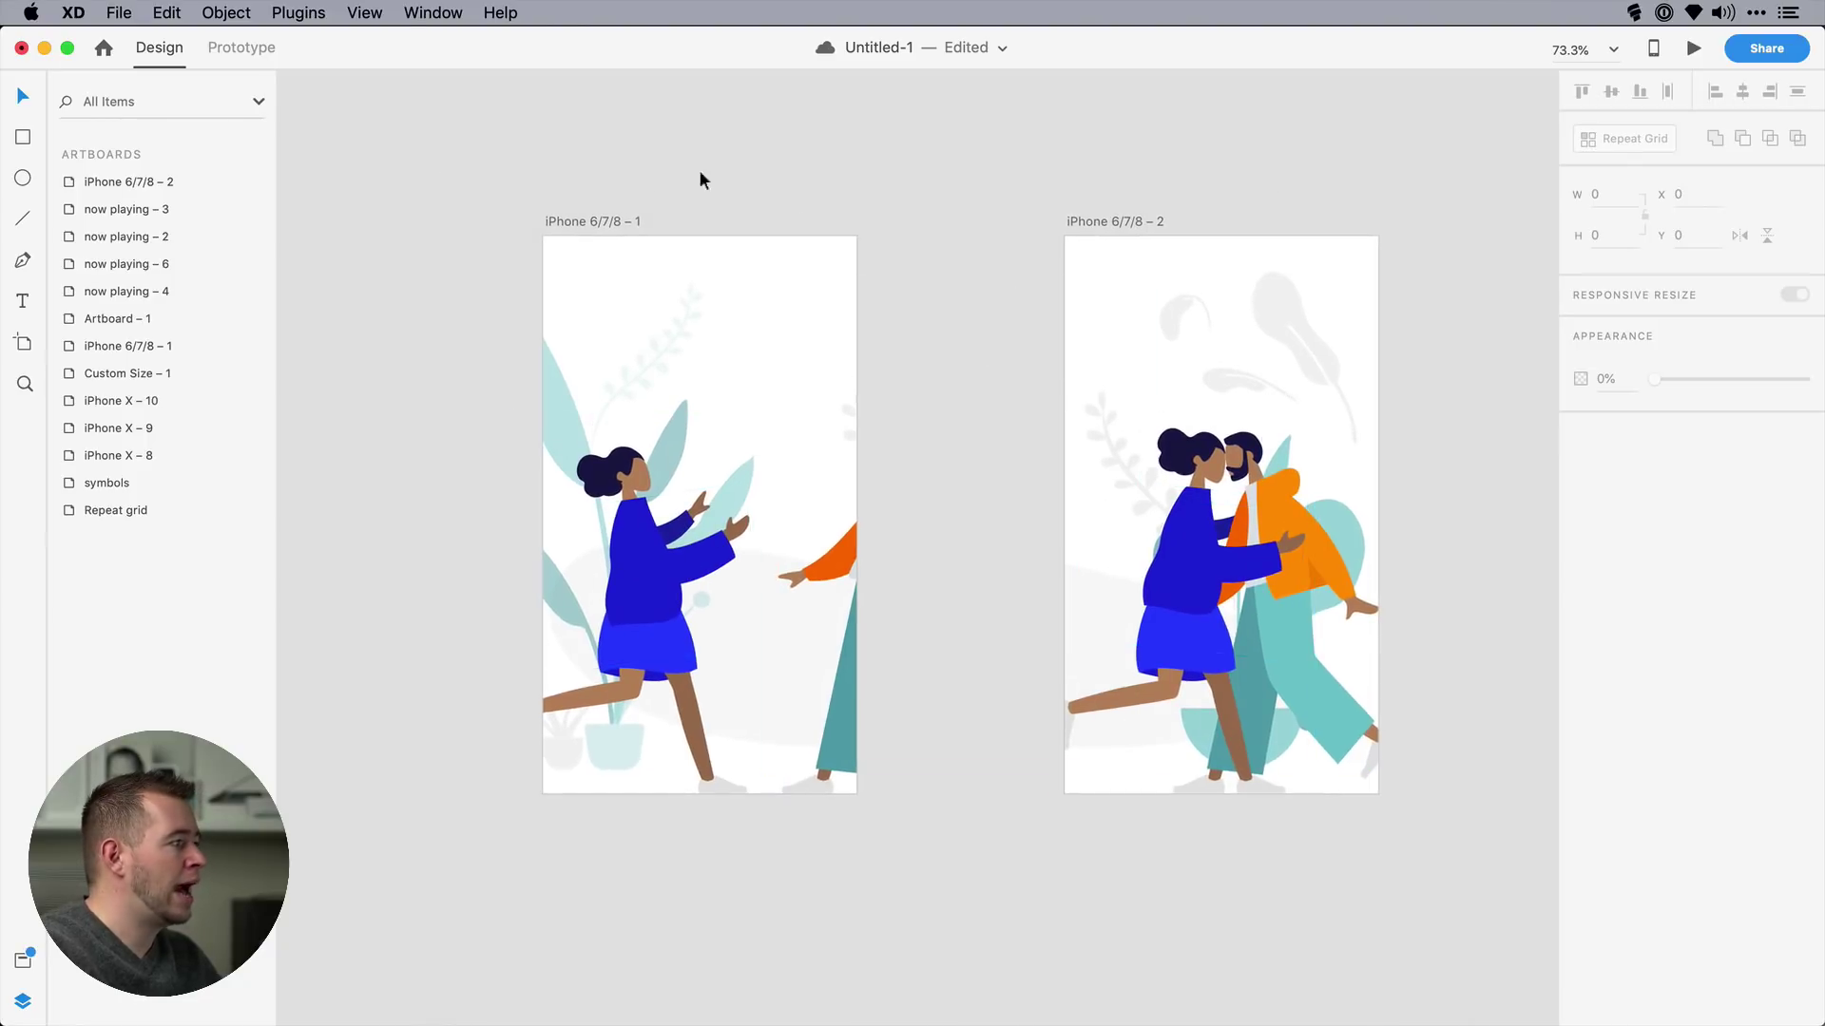
- Wire iPhone 6/7/8 – 1 and – 2 to each other with Drag-triggered Auto-Animate transitions
left_click(568, 222)
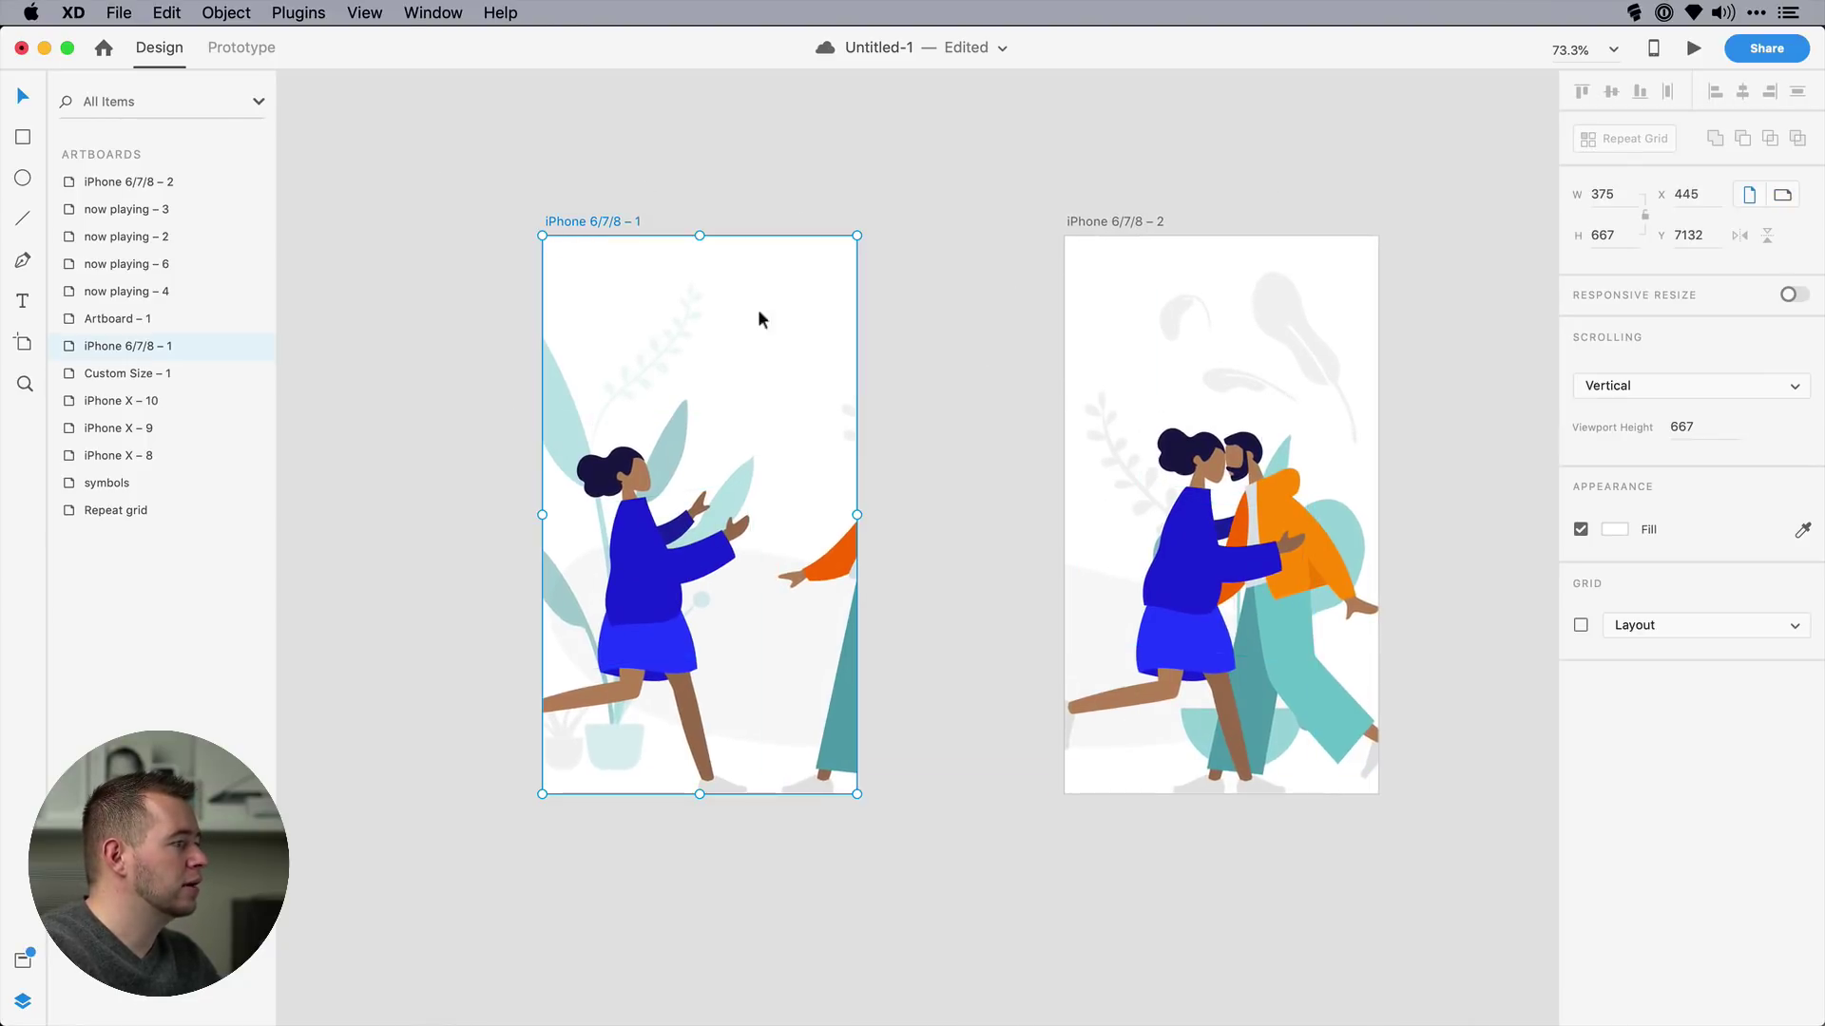
left_click(225, 51)
left_click_drag(863, 493, 1154, 475)
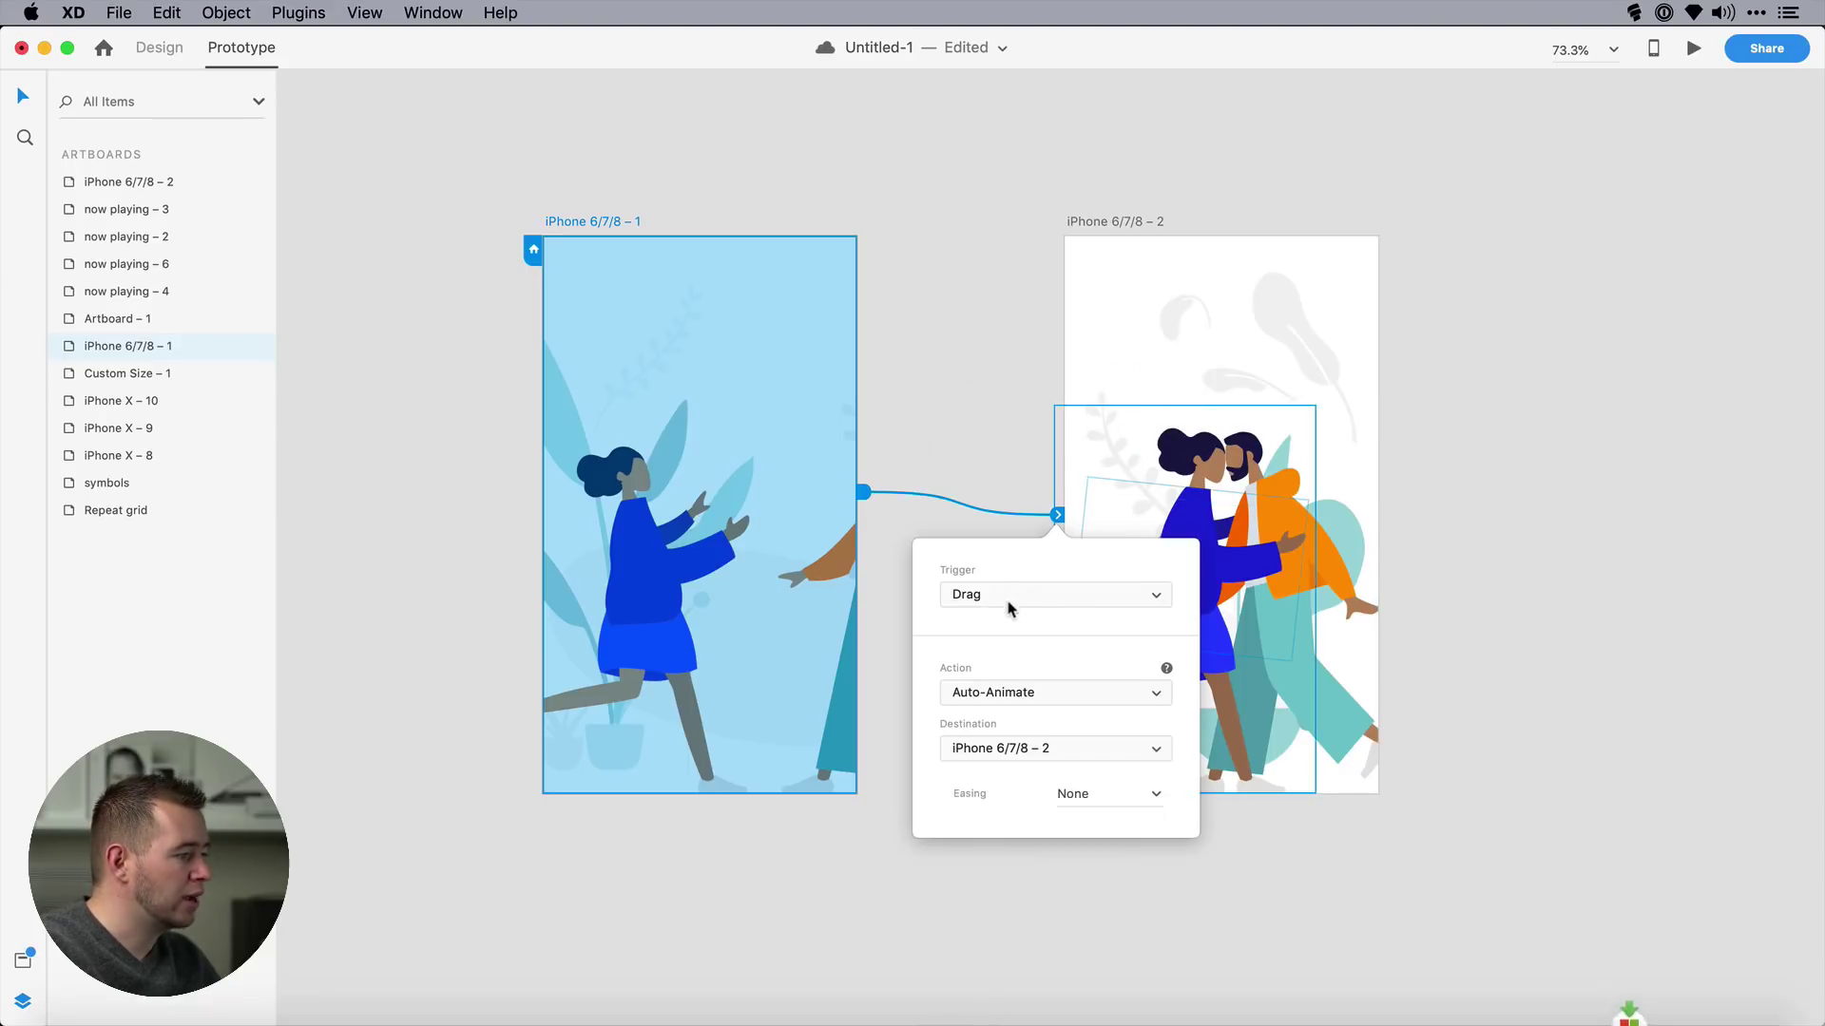
left_click(1112, 221)
left_click_drag(1385, 489, 803, 464)
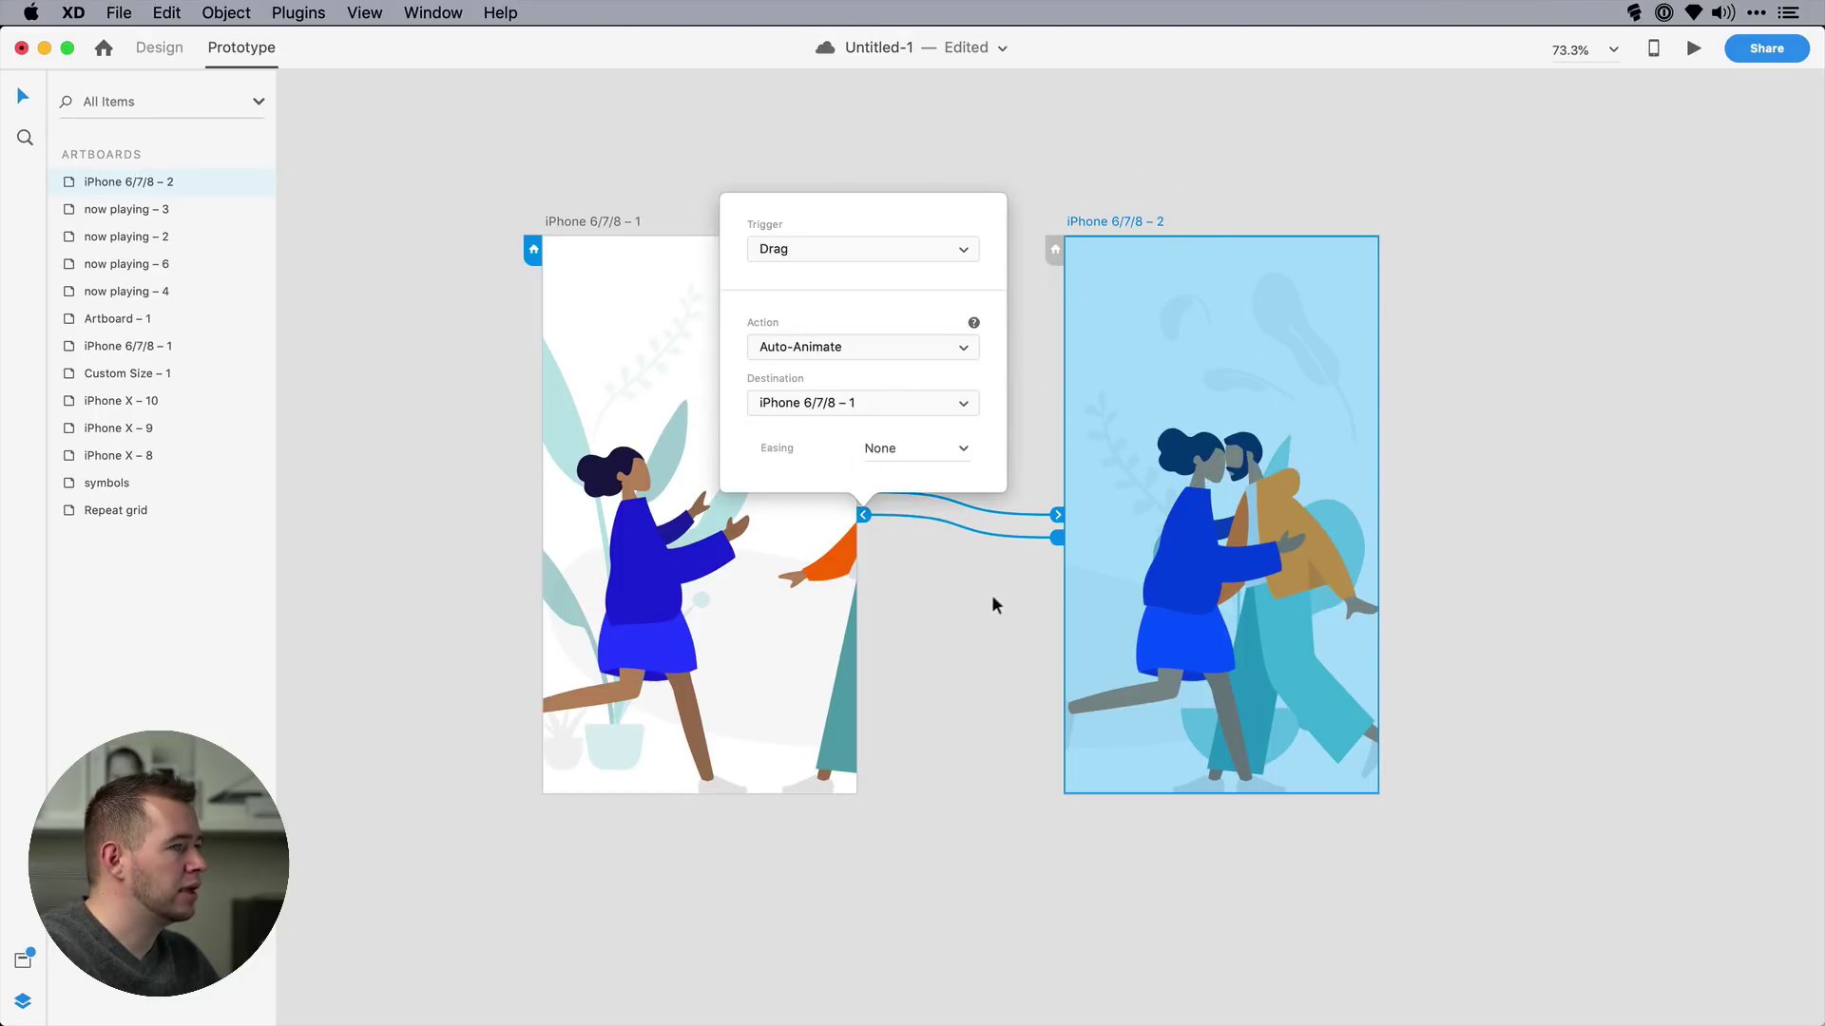
left_click(602, 220)
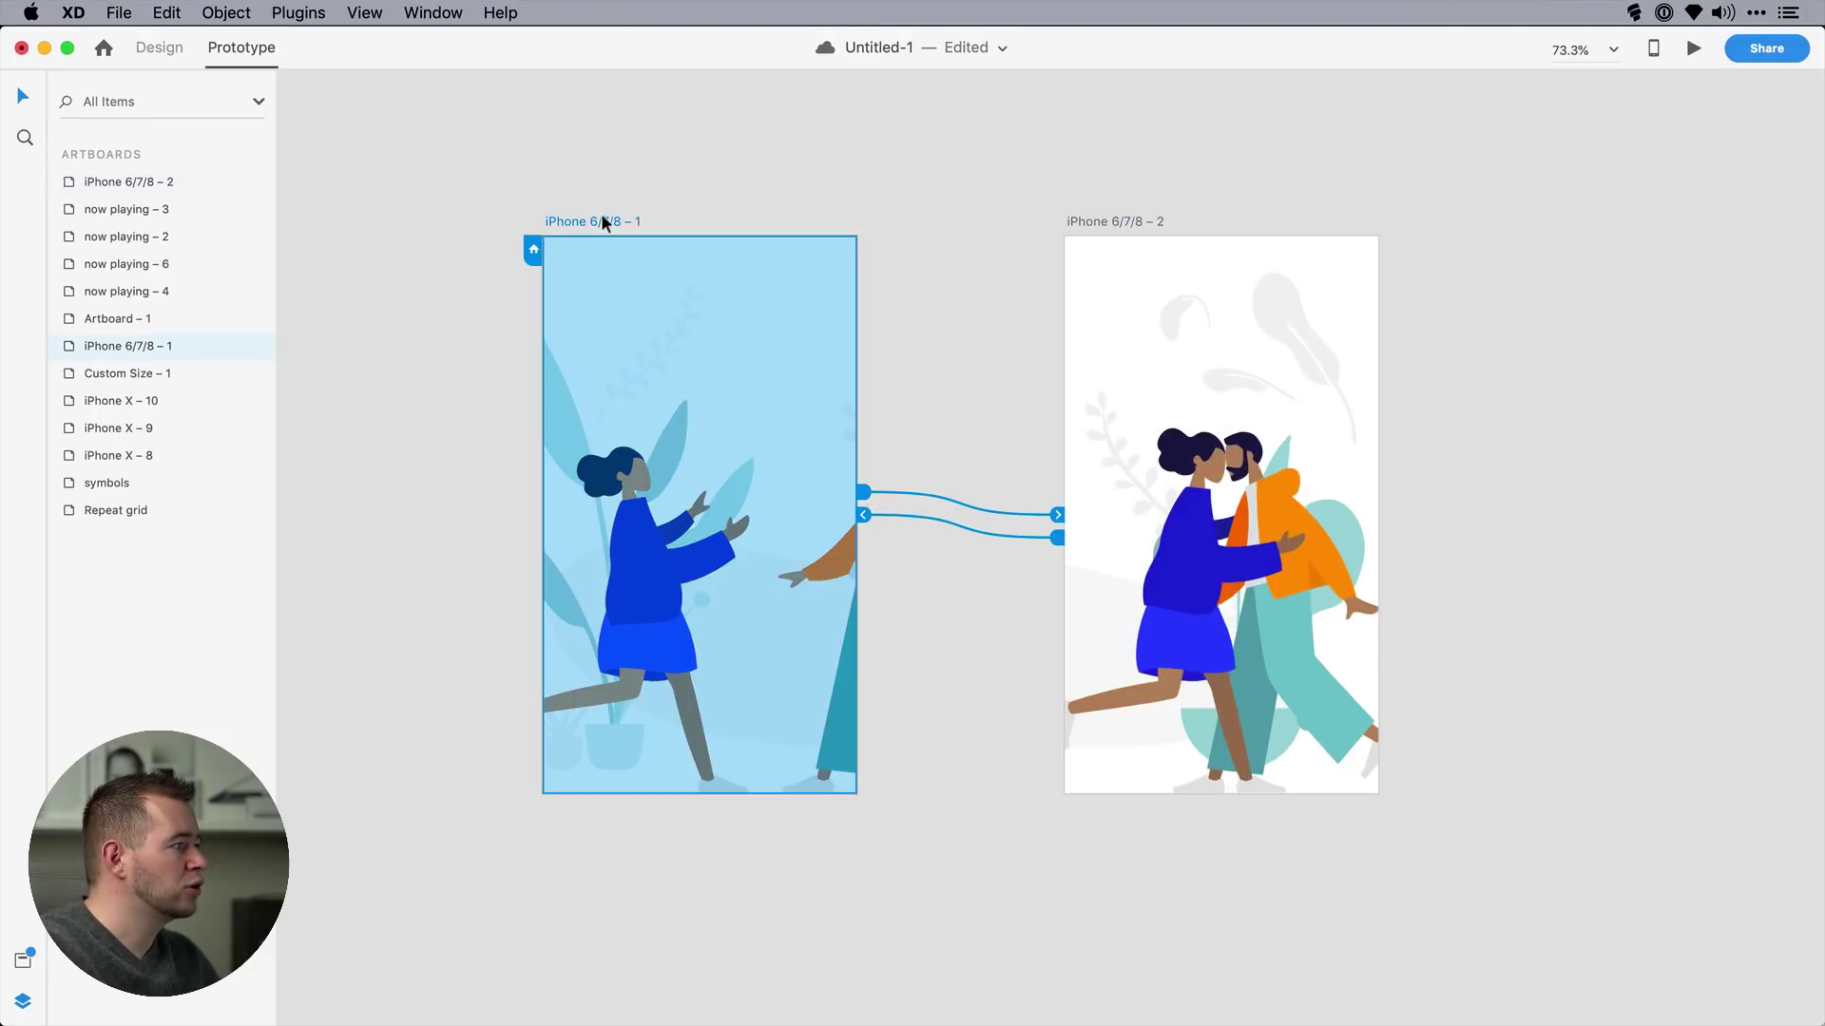
- Preview the prototype and drag across it to play the hug animation and back
left_click(1692, 48)
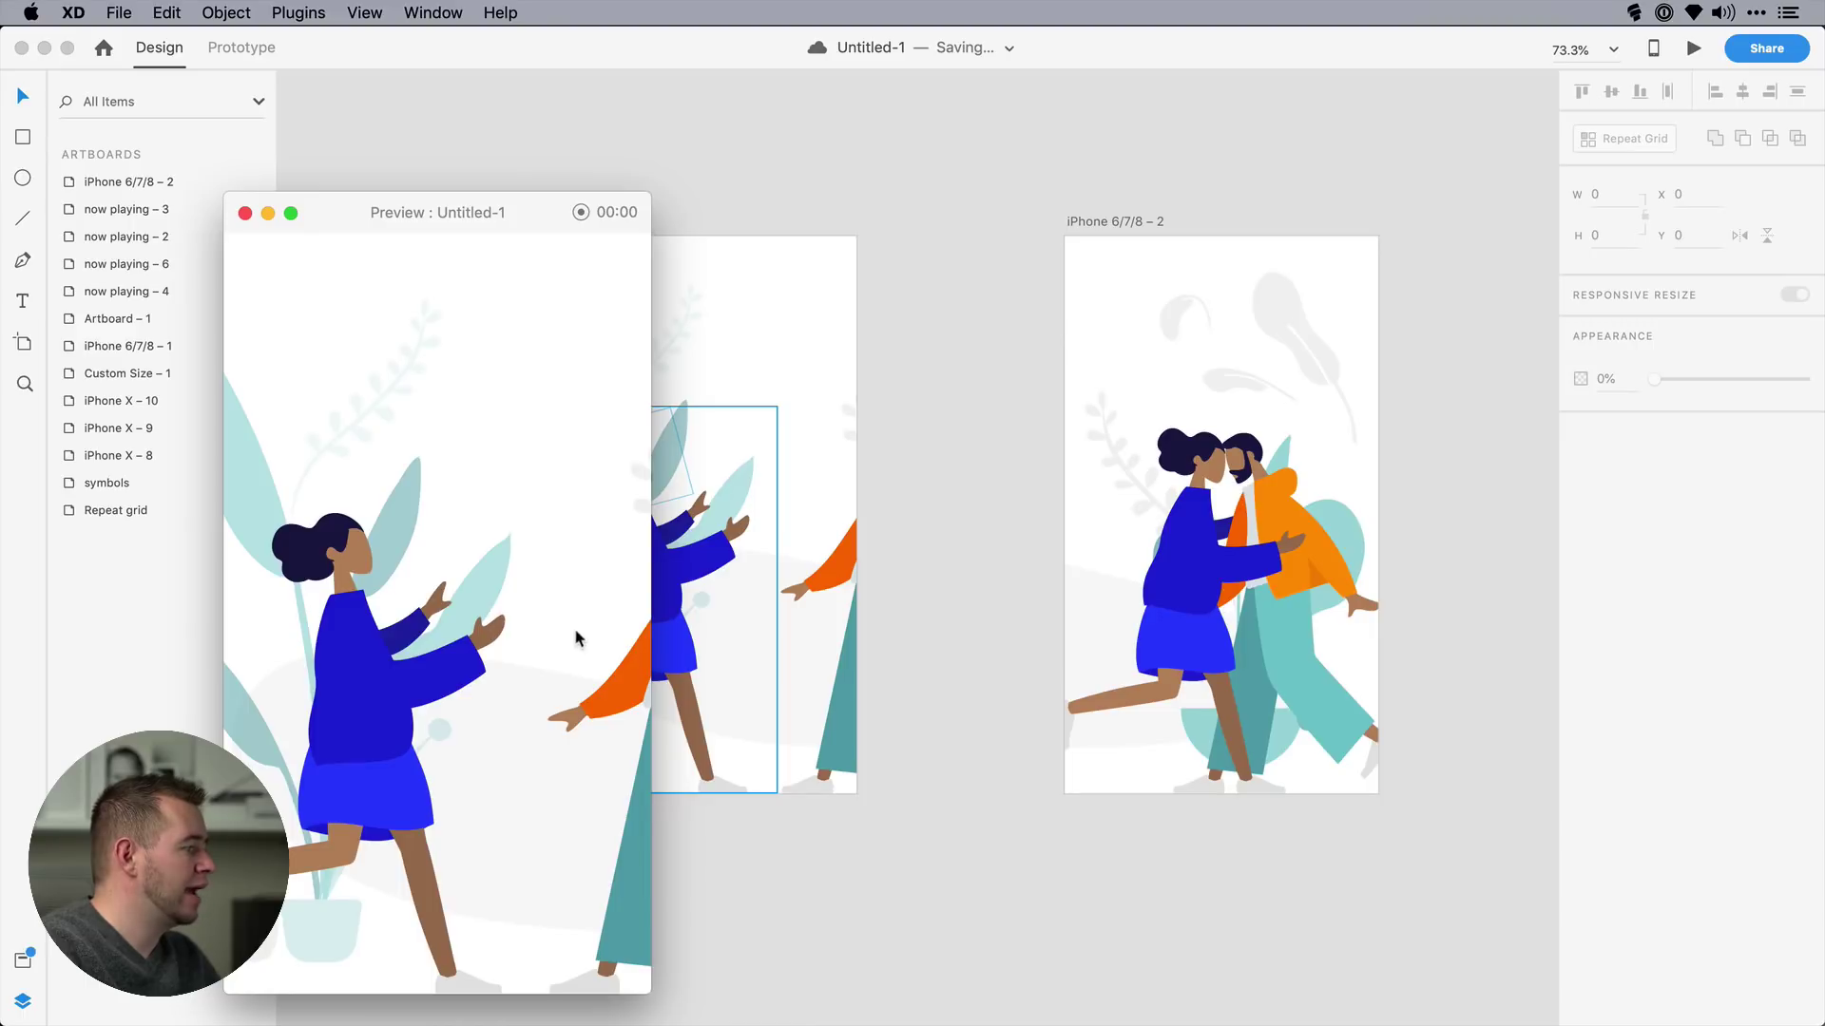
left_click(575, 637)
left_click(579, 646)
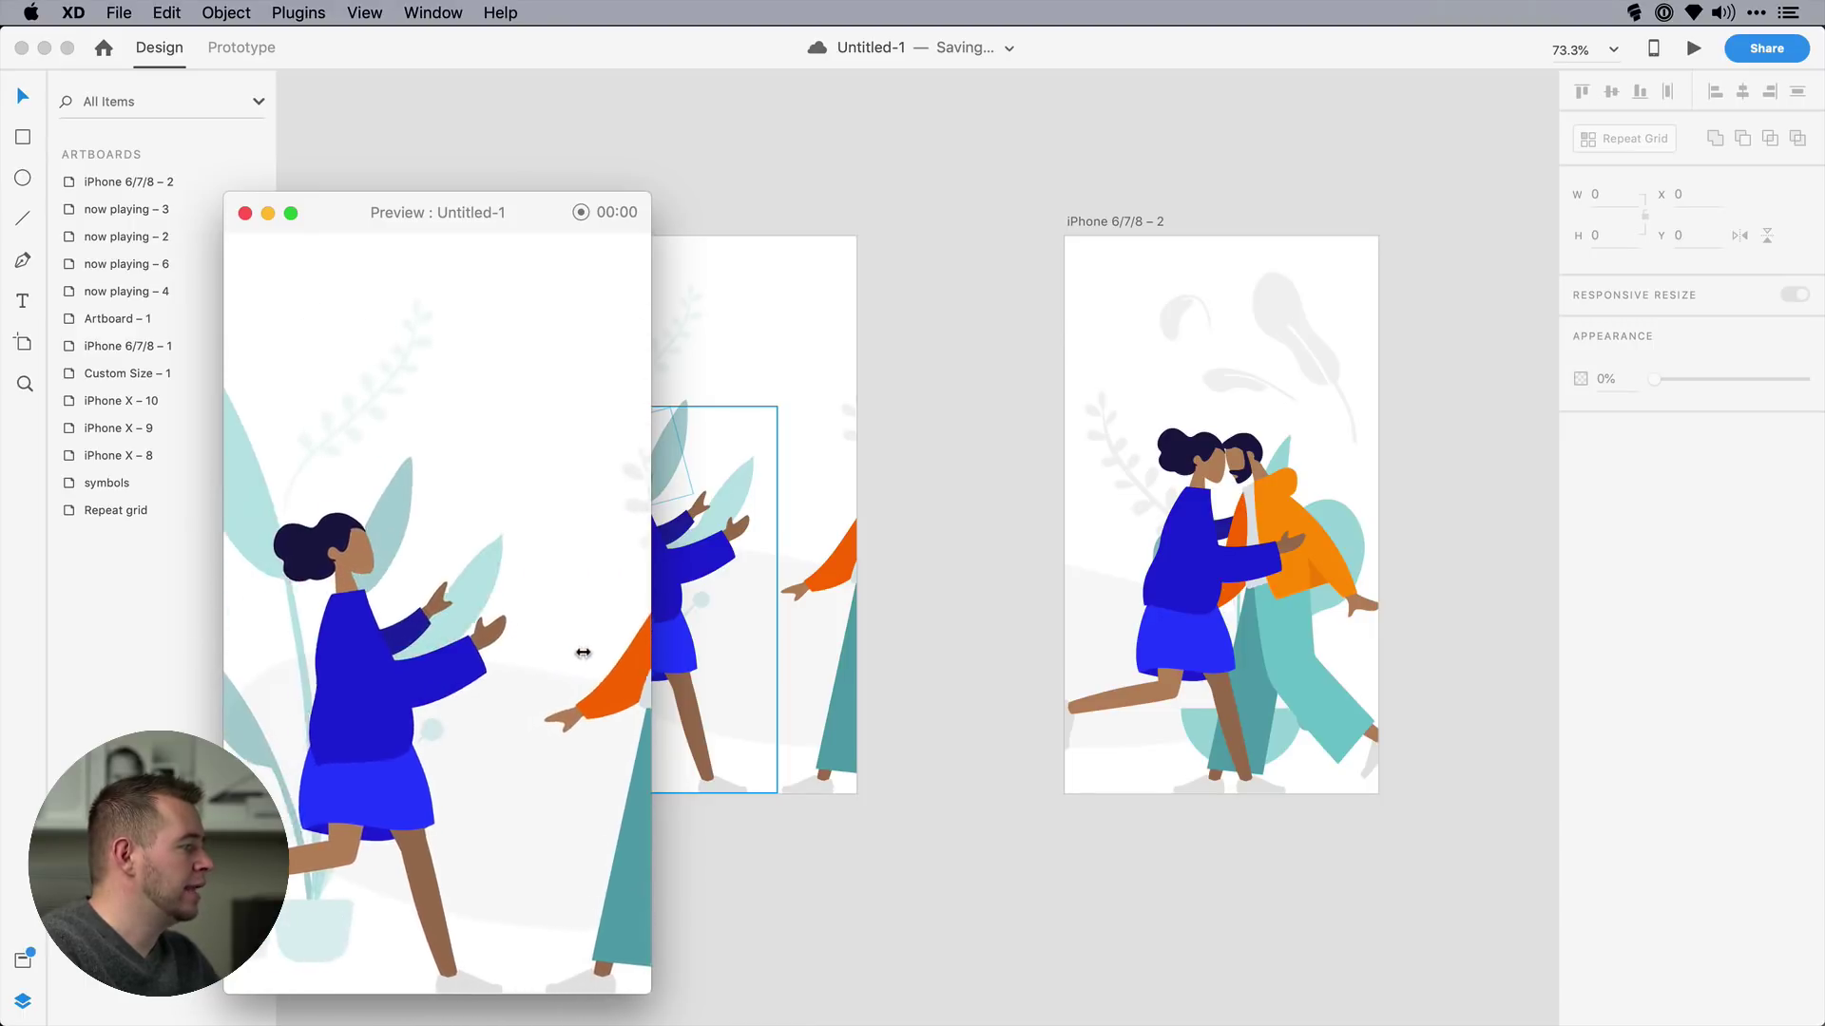
left_click_drag(584, 653, 204, 656)
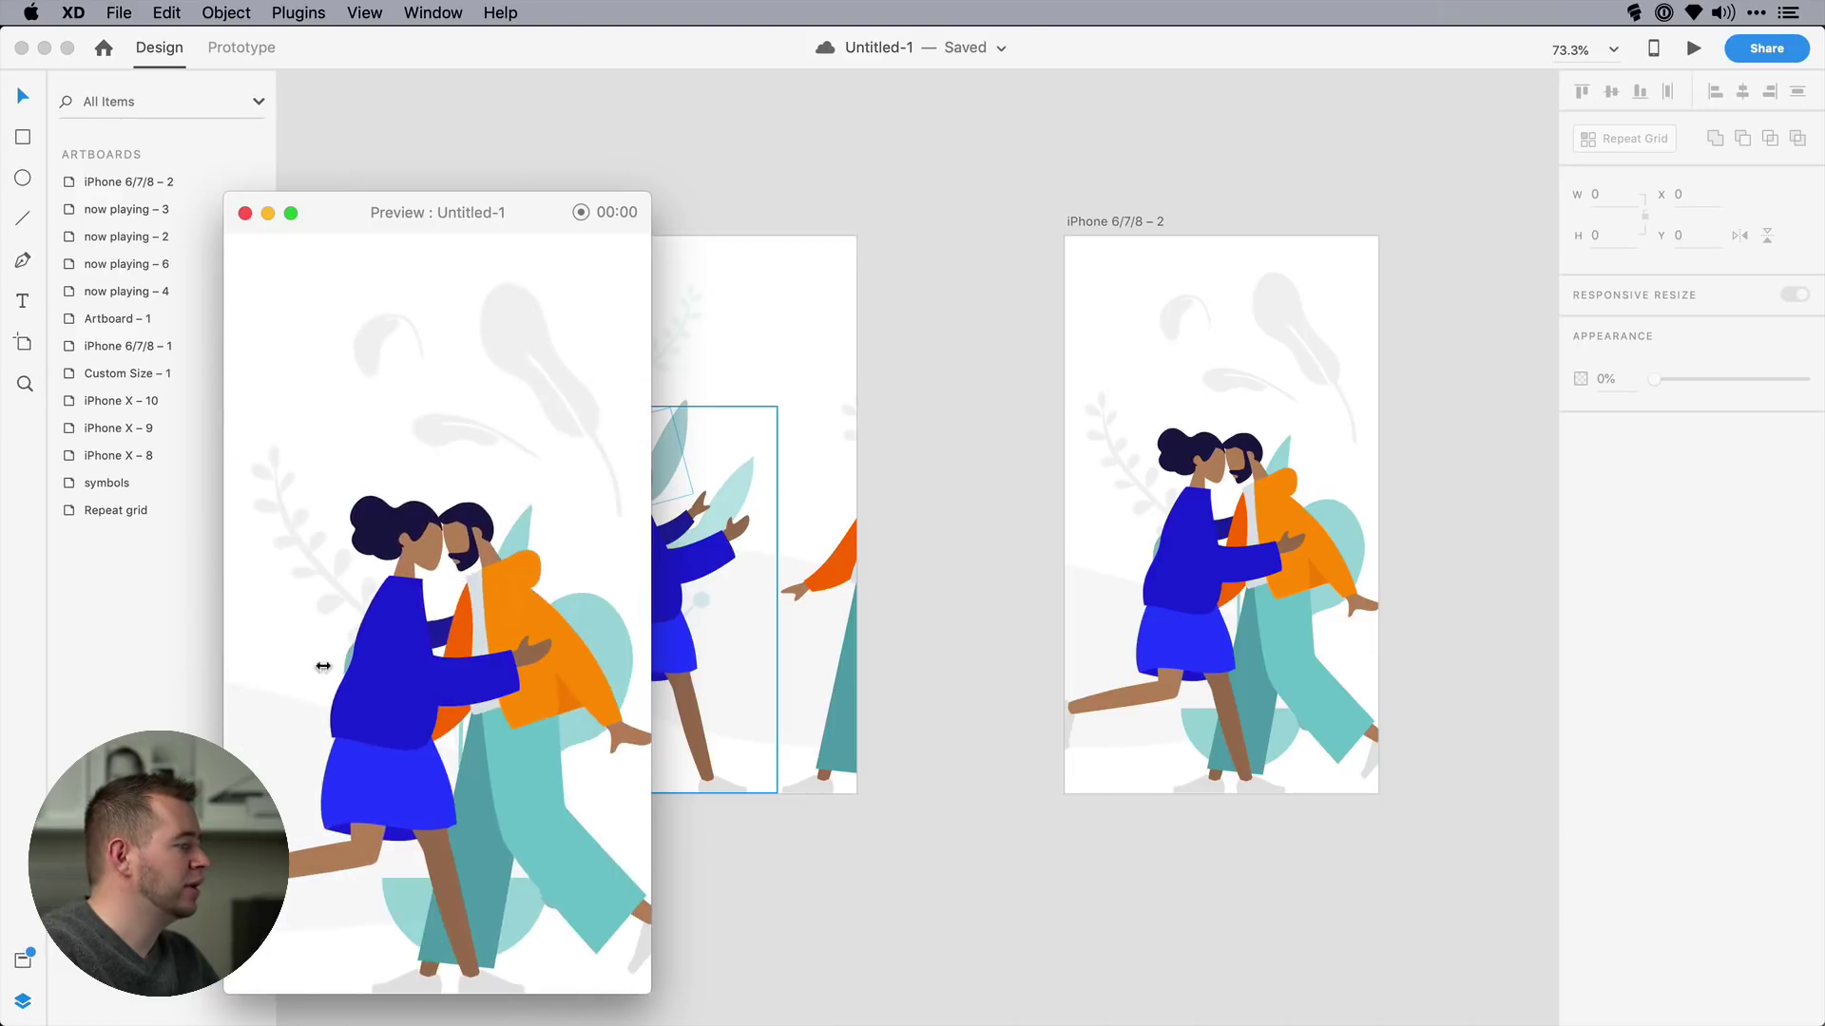
left_click_drag(323, 667, 790, 680)
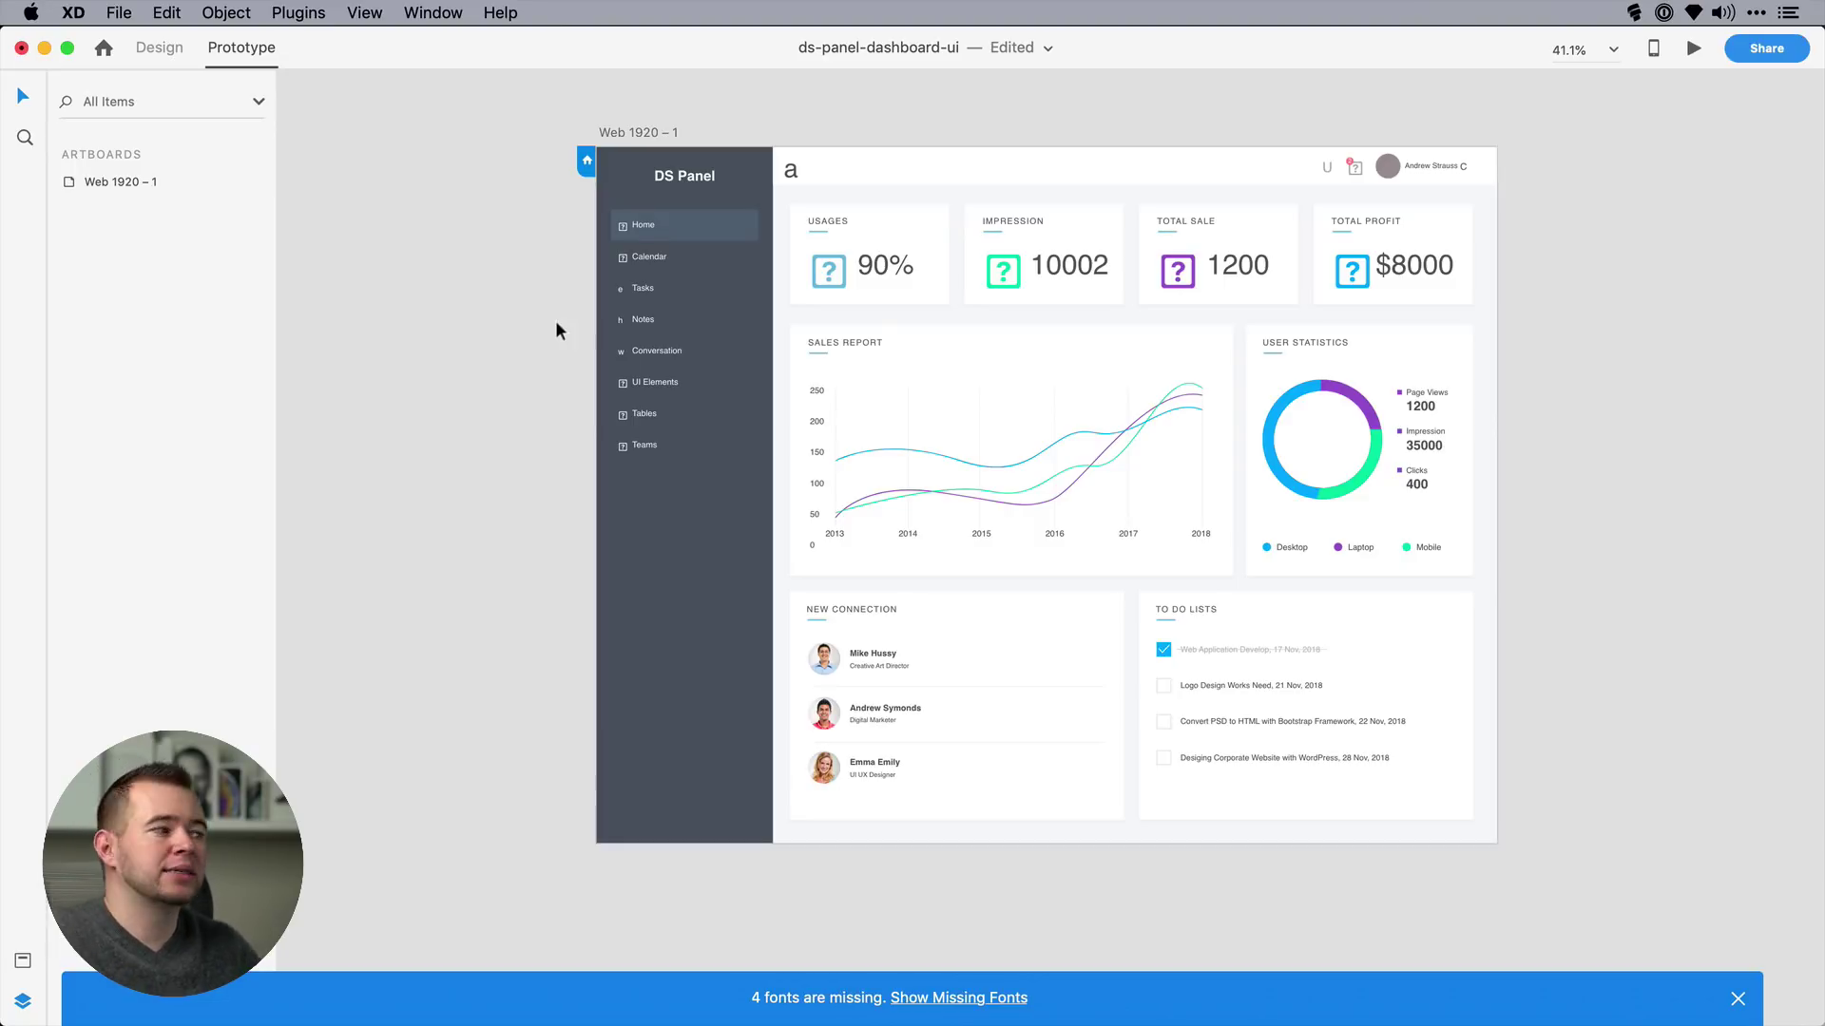
- Duplicate the Web 1920 – 1 dashboard artboard, creating Web 1920 – 2
left_click(642, 132)
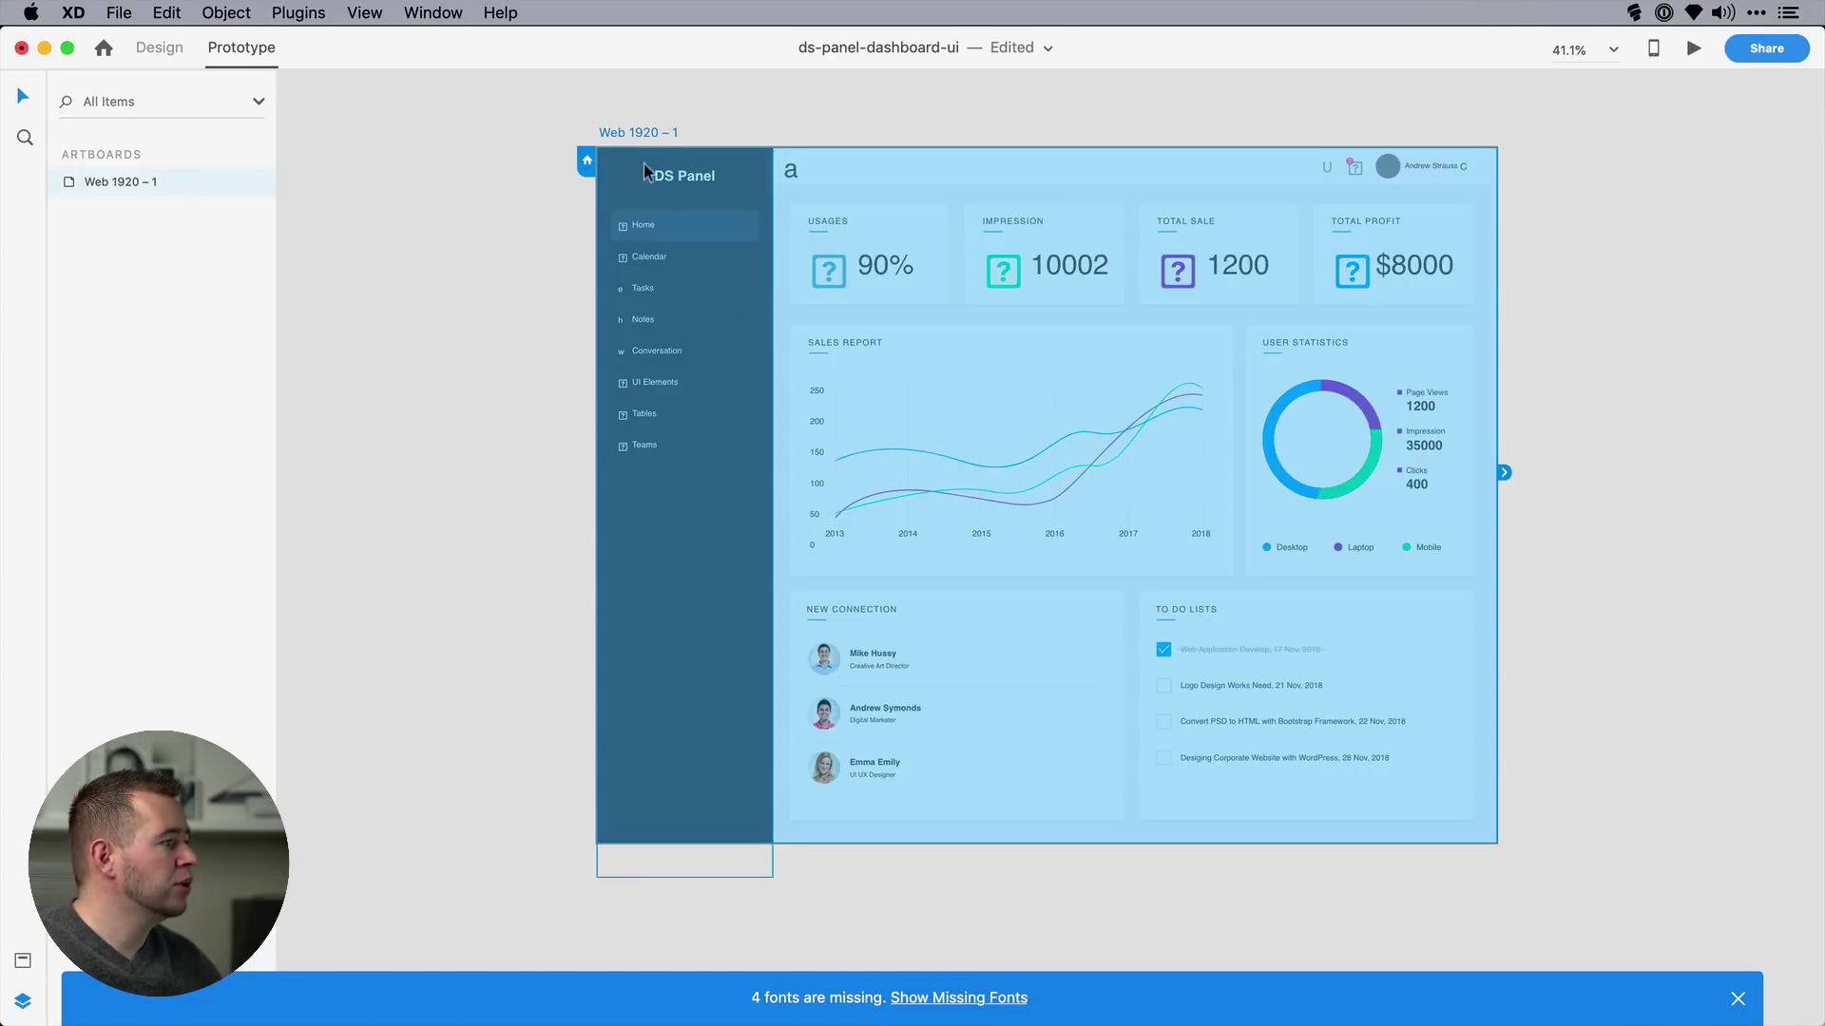
left_click(159, 47)
key("super+minus")
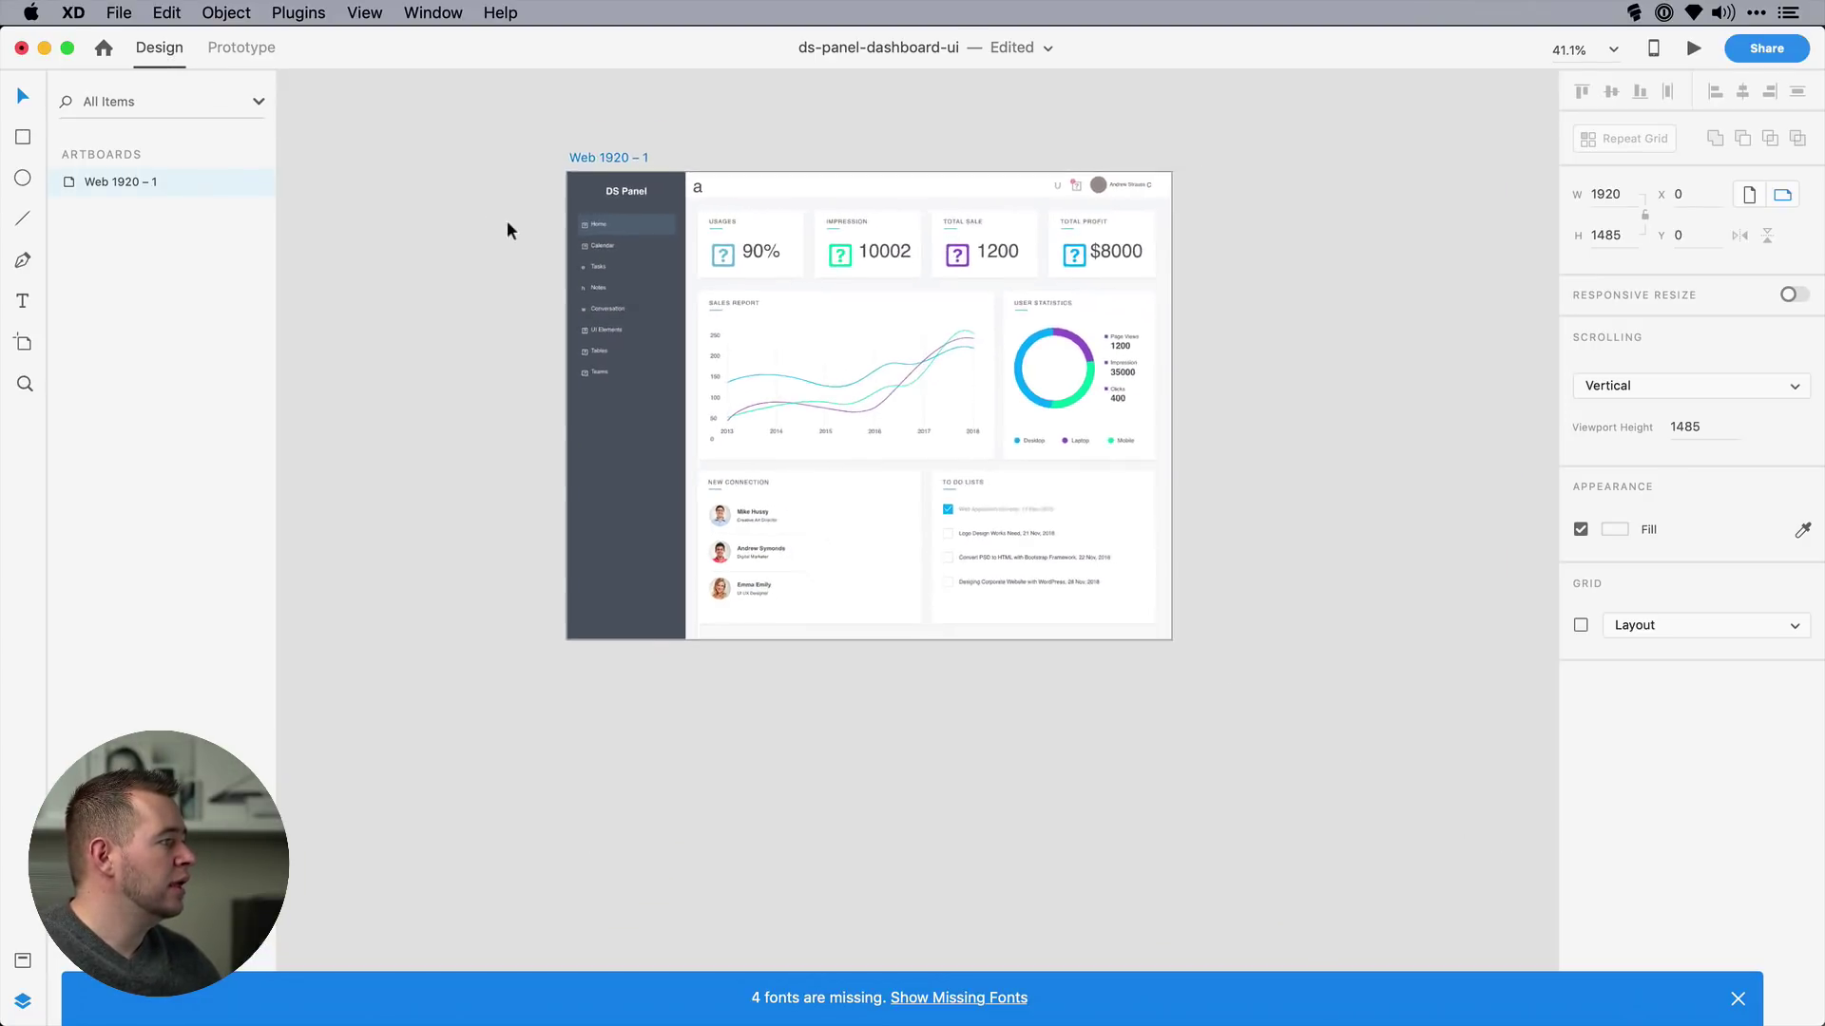
left_click(578, 164)
key("super+d")
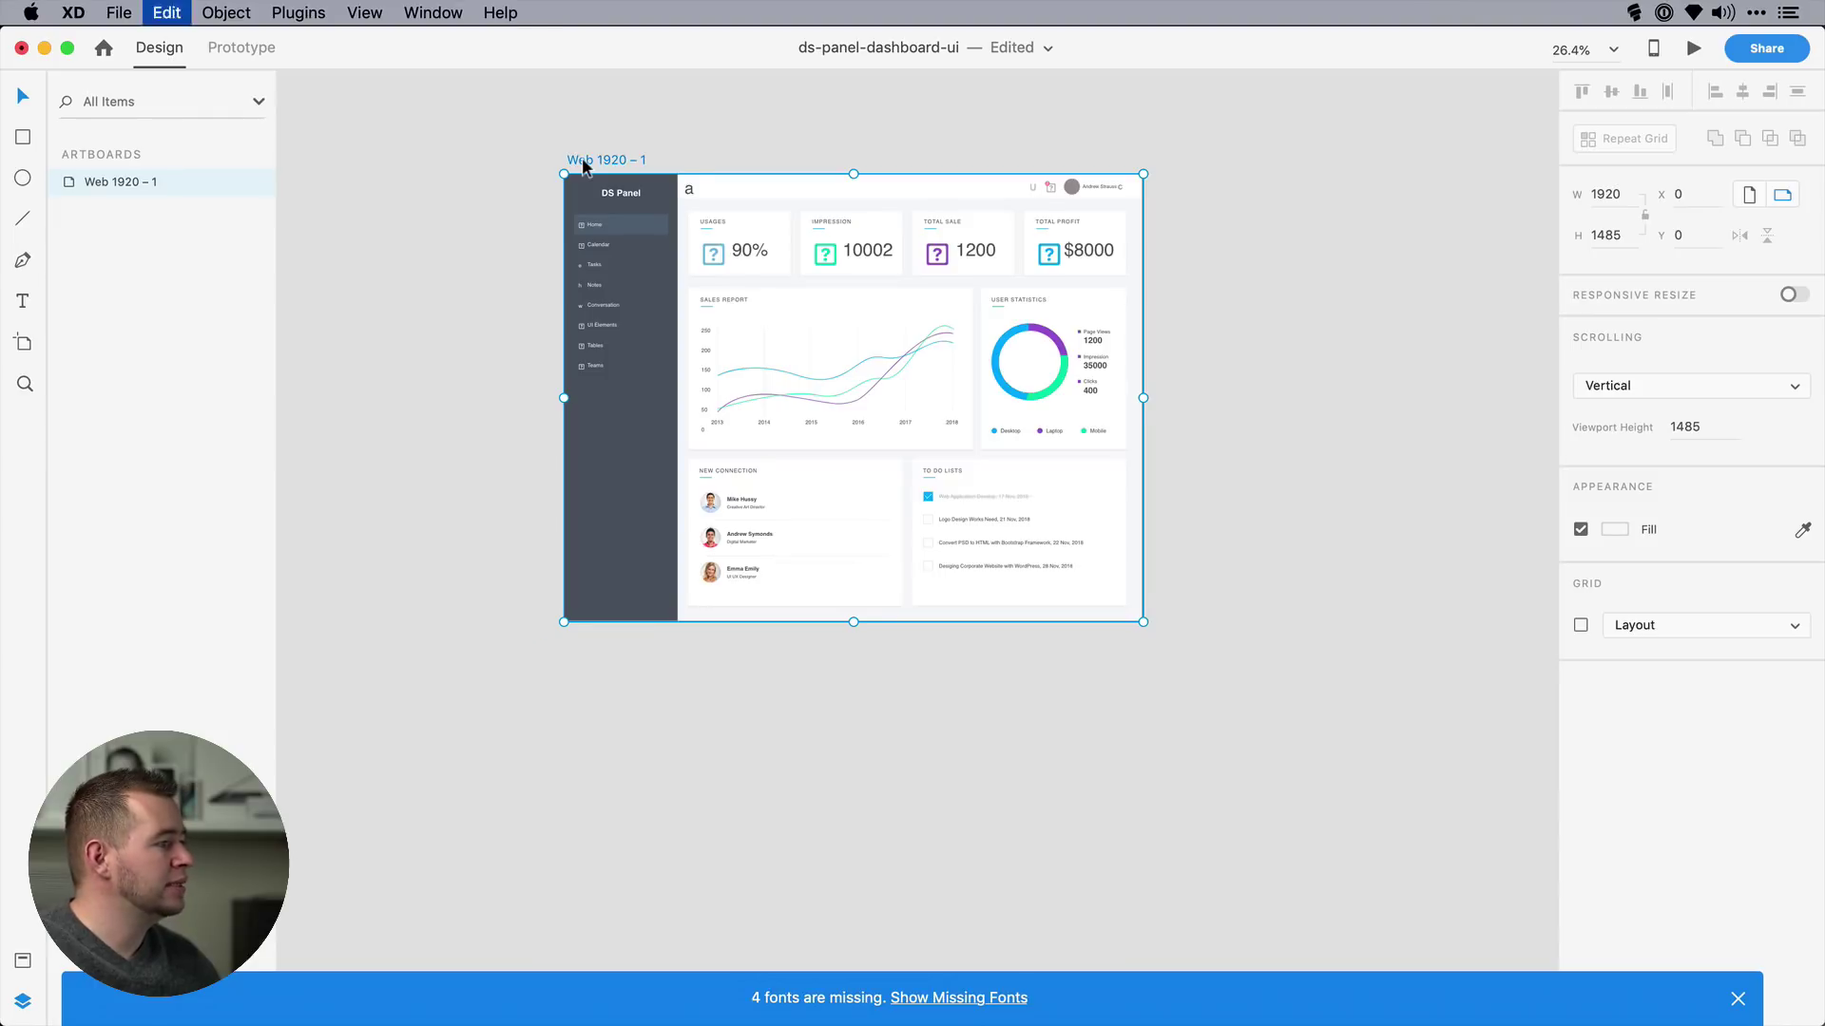
- In Web 1920 – 2, move the User Statistics card left over the Sales Report chart
scroll(755, 266, "down", 1)
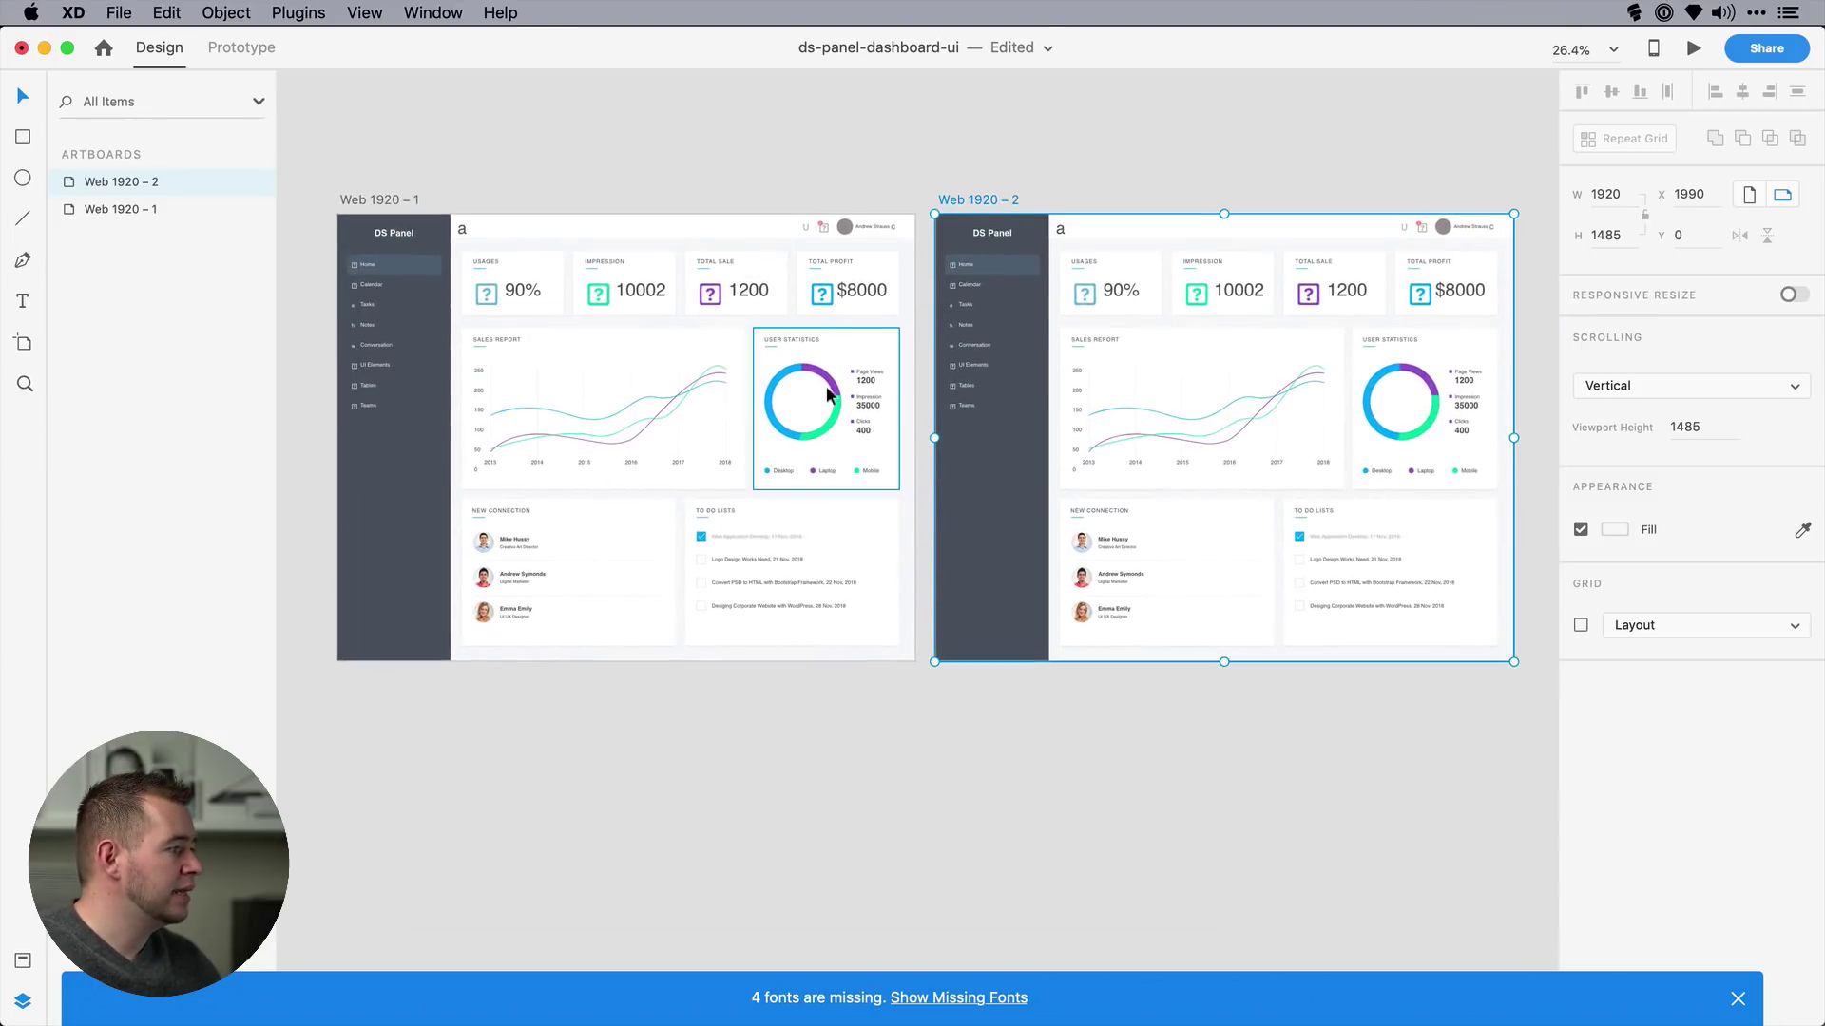
left_click(1354, 409)
left_click_drag(1354, 407, 1177, 407)
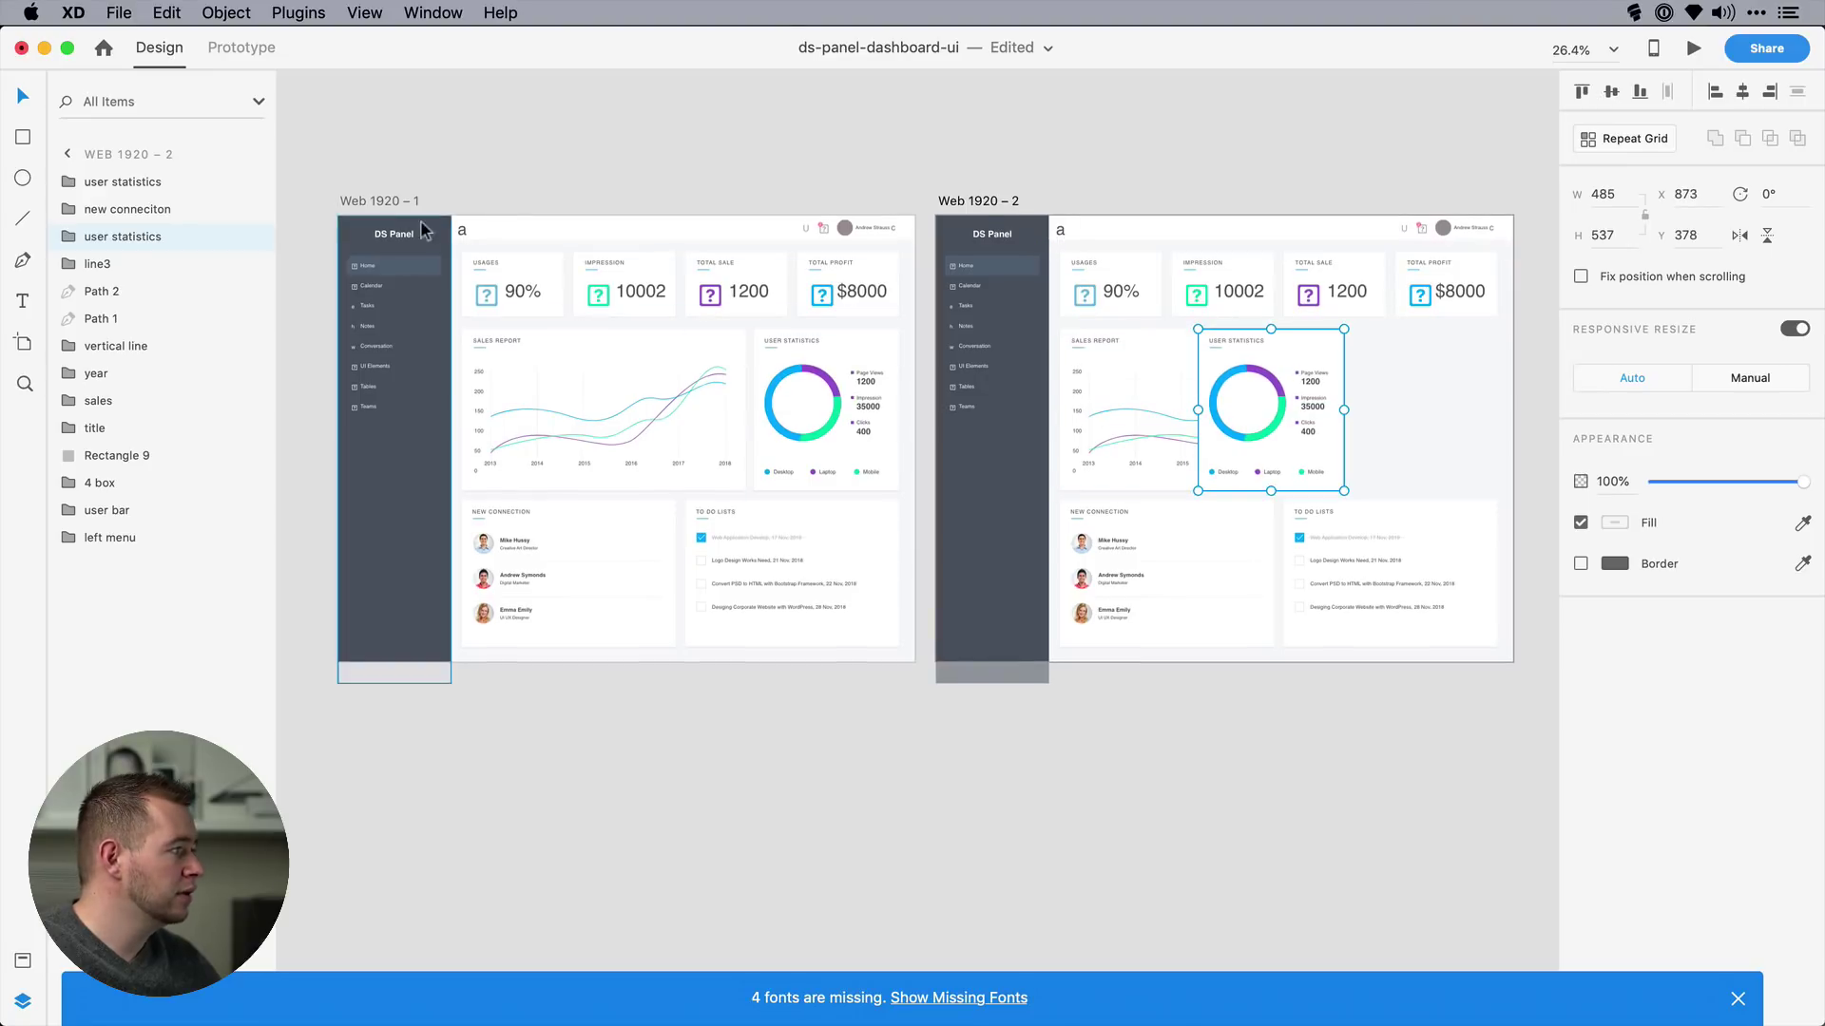
left_click(391, 204)
- Link Web 1920 – 1 to Web 1920 – 2 (Tap, Auto-Animate, Ease Out, 3 s) and back
left_click(243, 48)
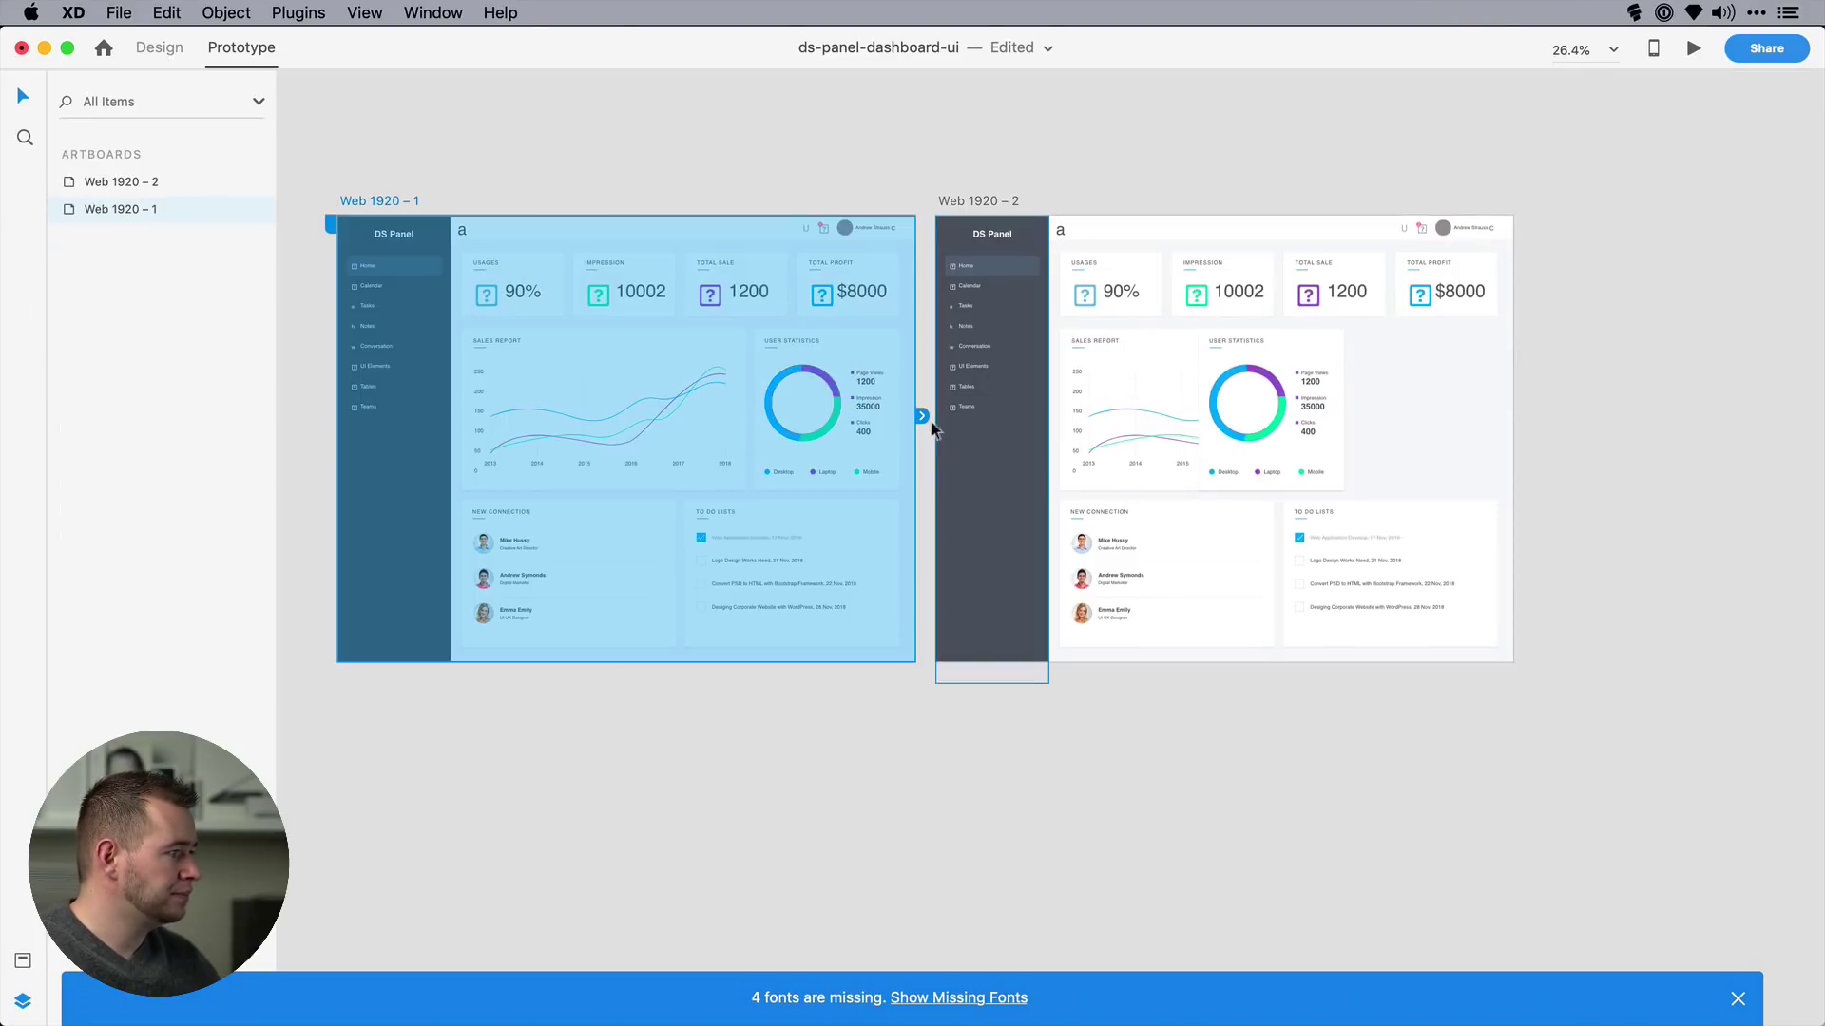
left_click_drag(918, 415, 1157, 377)
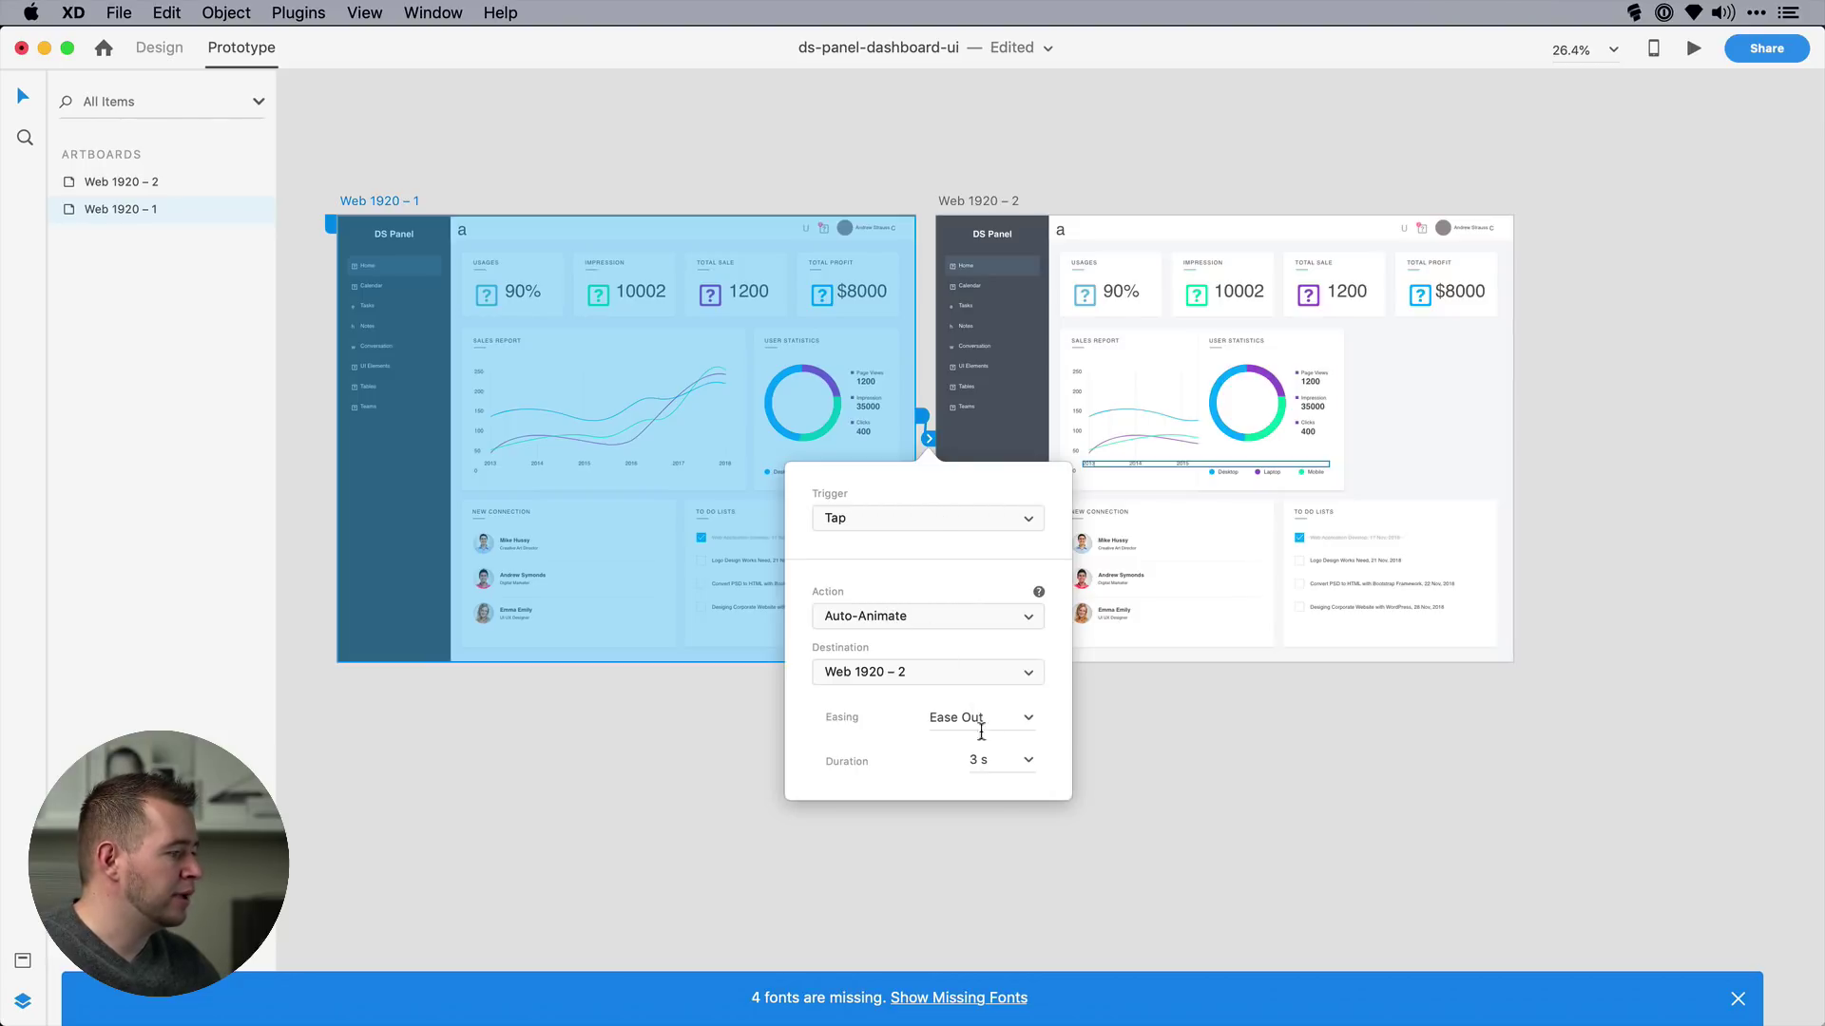
left_click(986, 203)
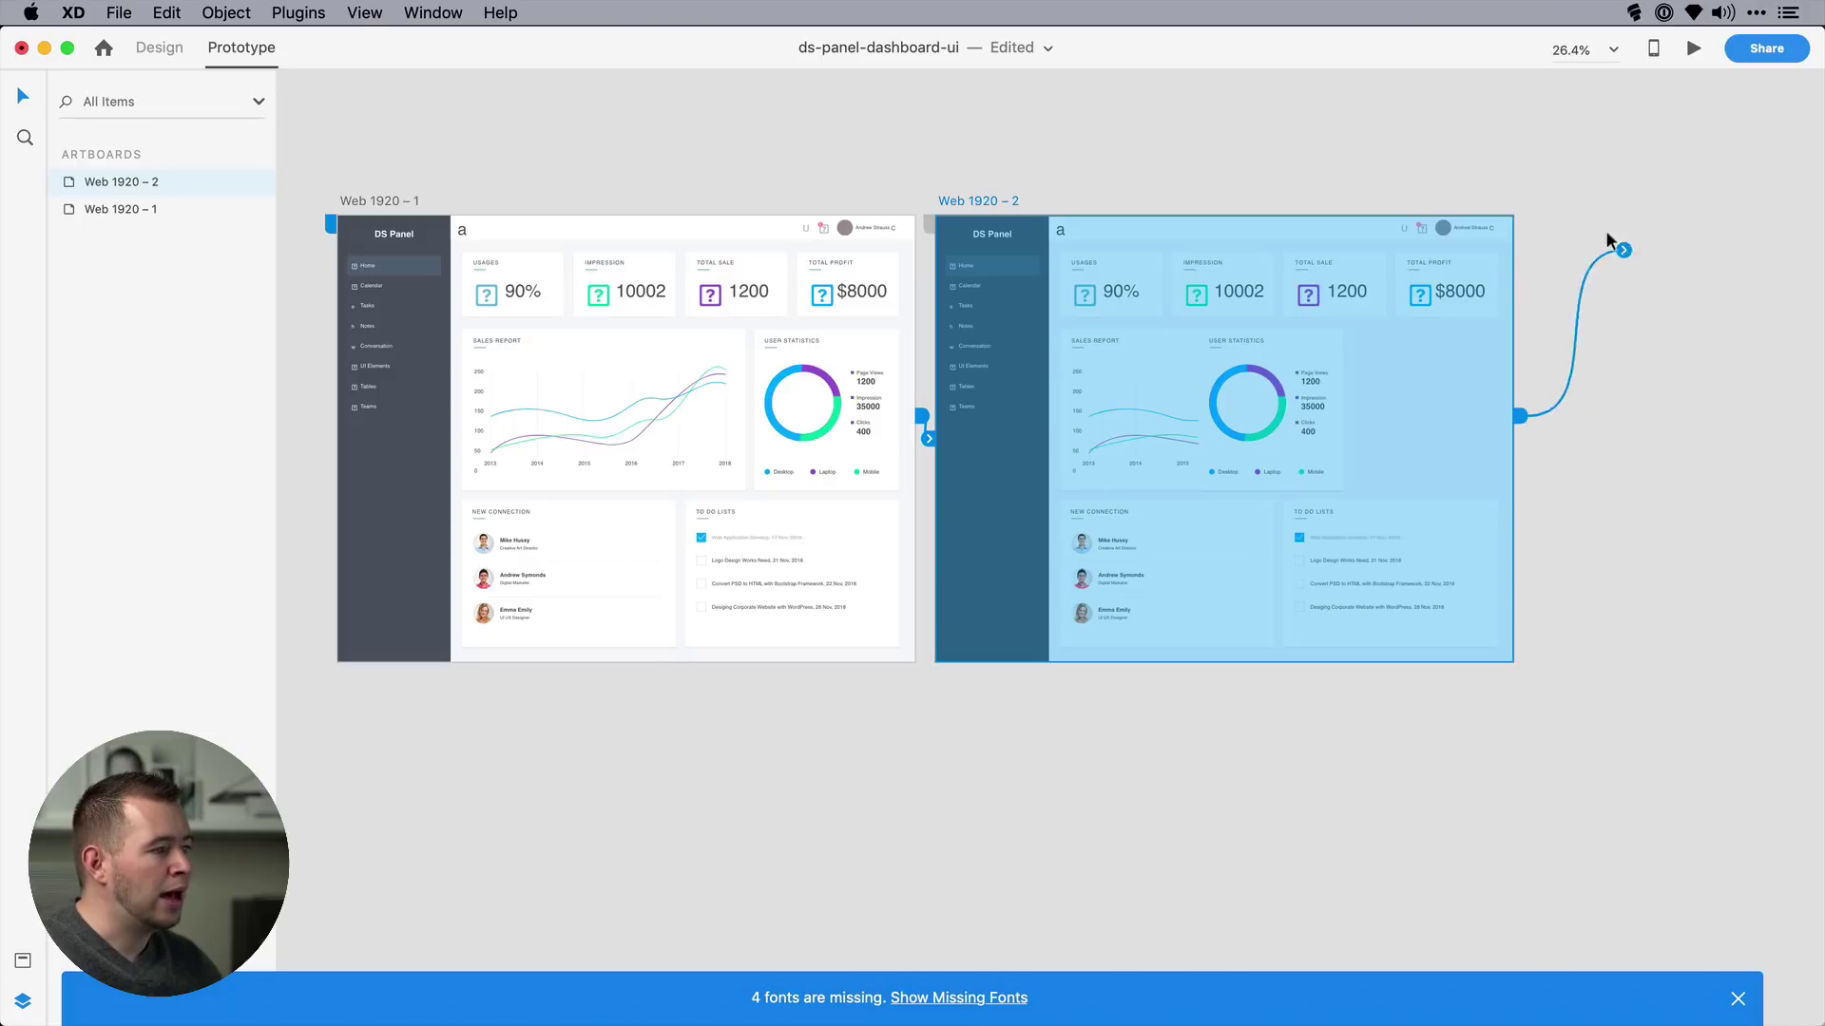
left_click_drag(1621, 249, 760, 366)
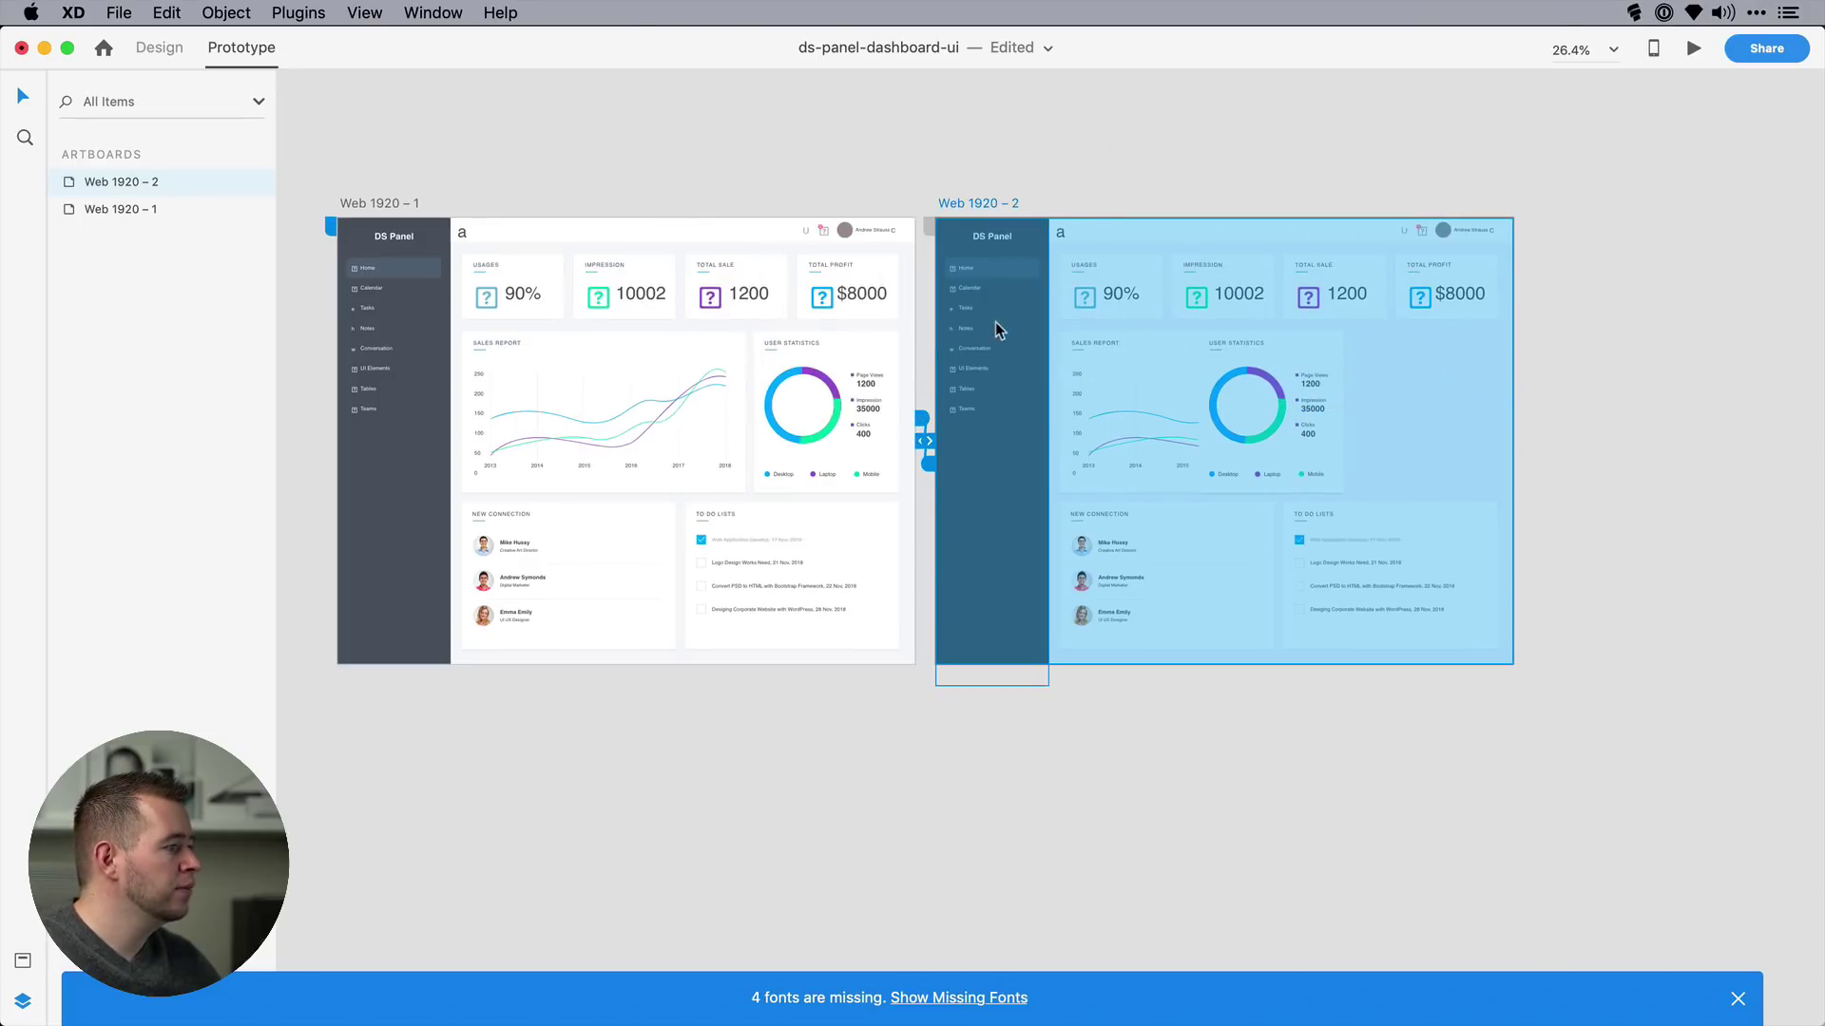
left_click(413, 205)
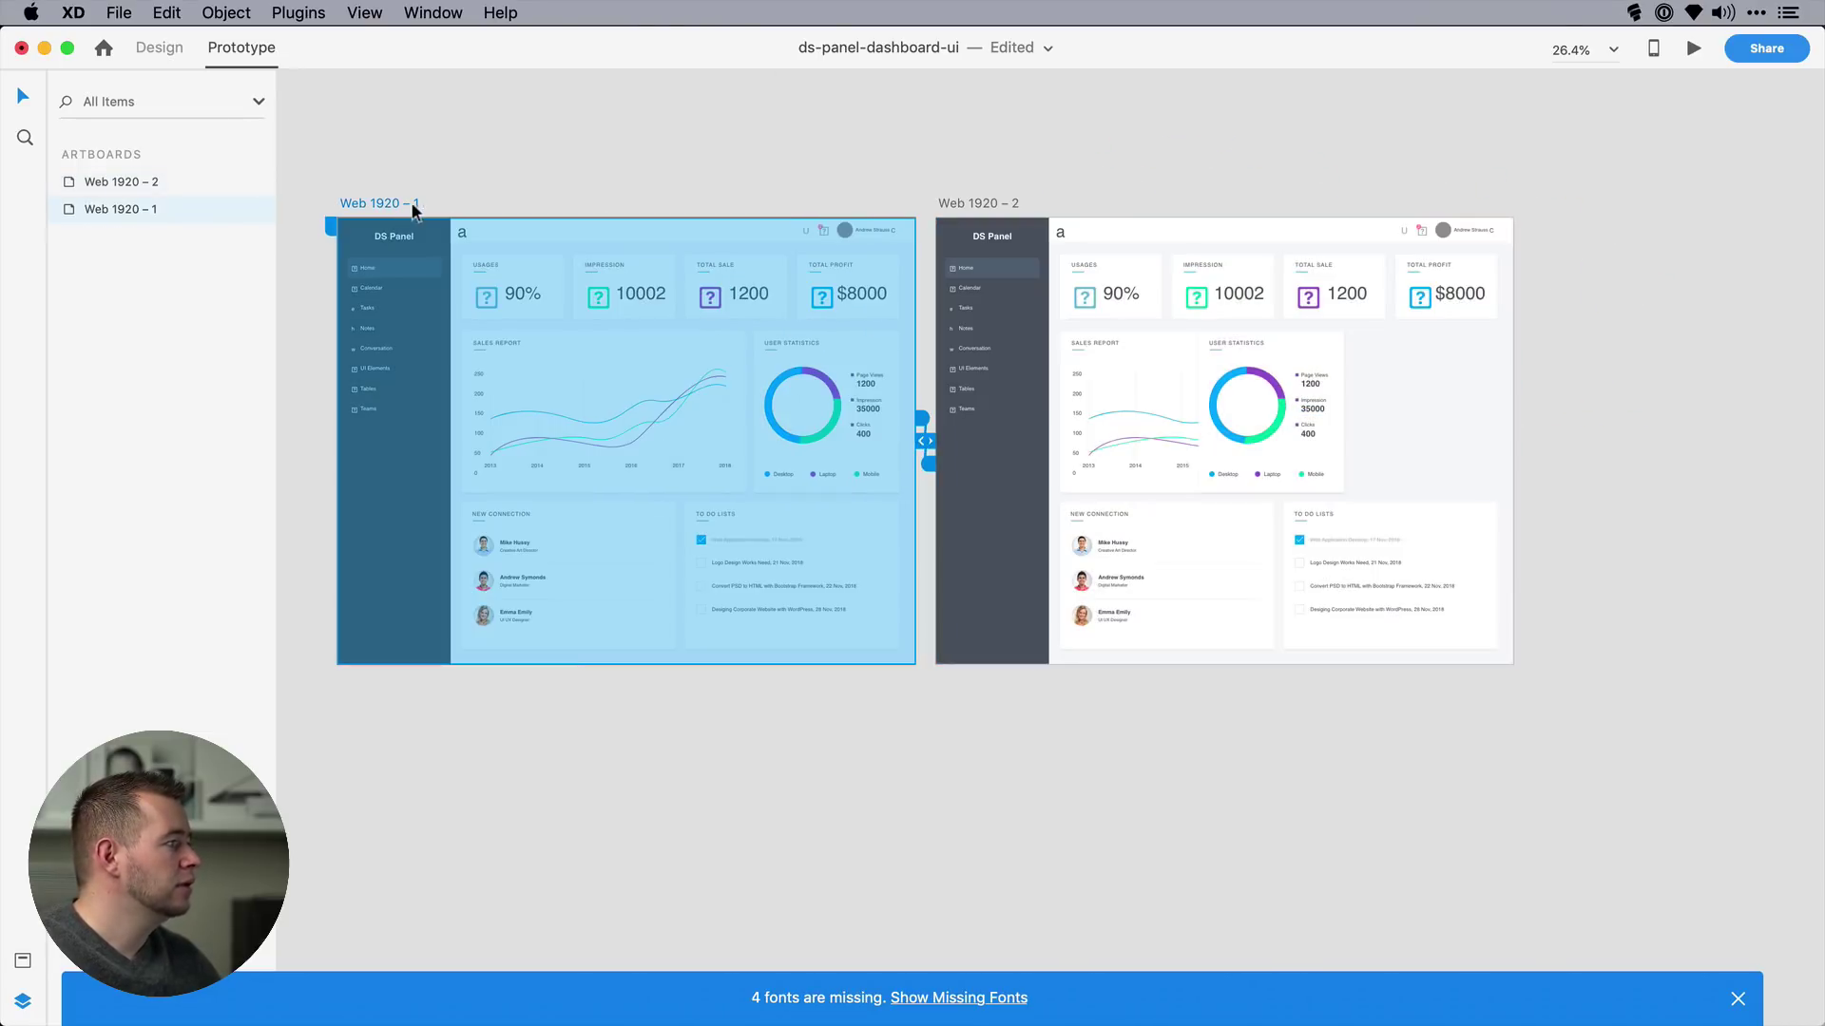
- Preview the sliding User Statistics animation, then move Web 1920 – 2's card back right
left_click(1695, 49)
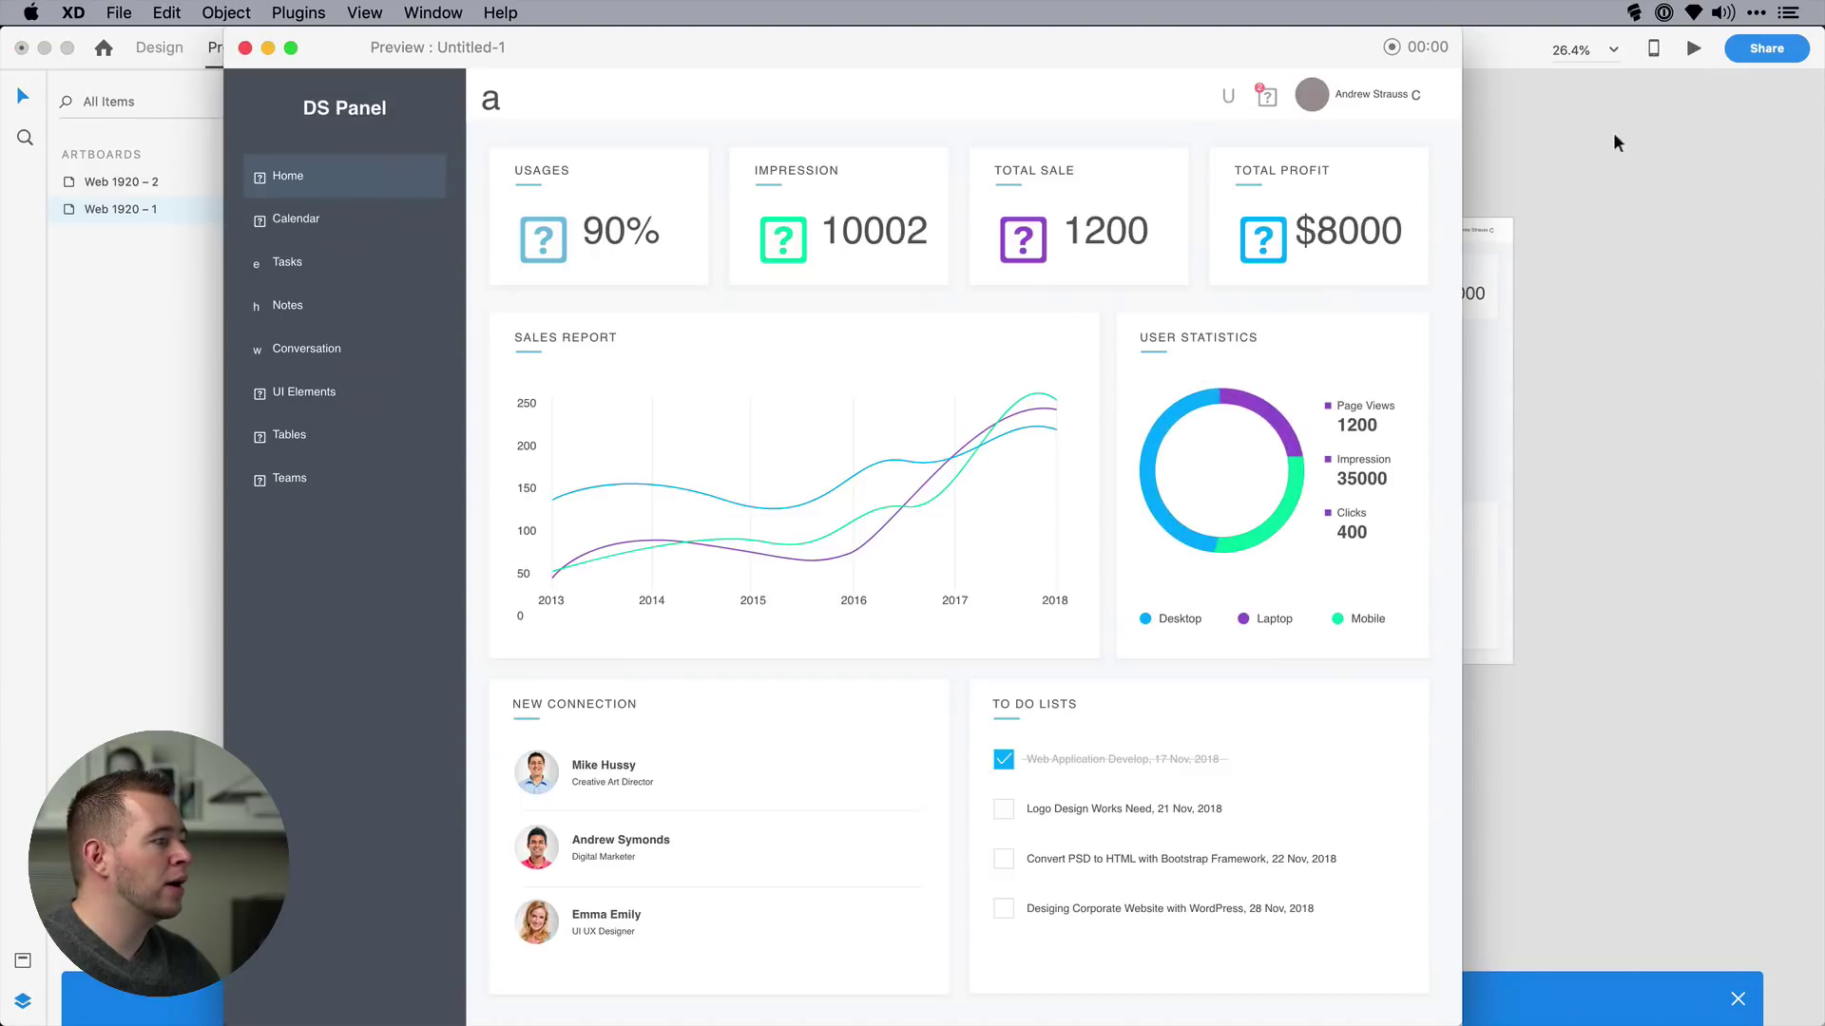
left_click(1223, 477)
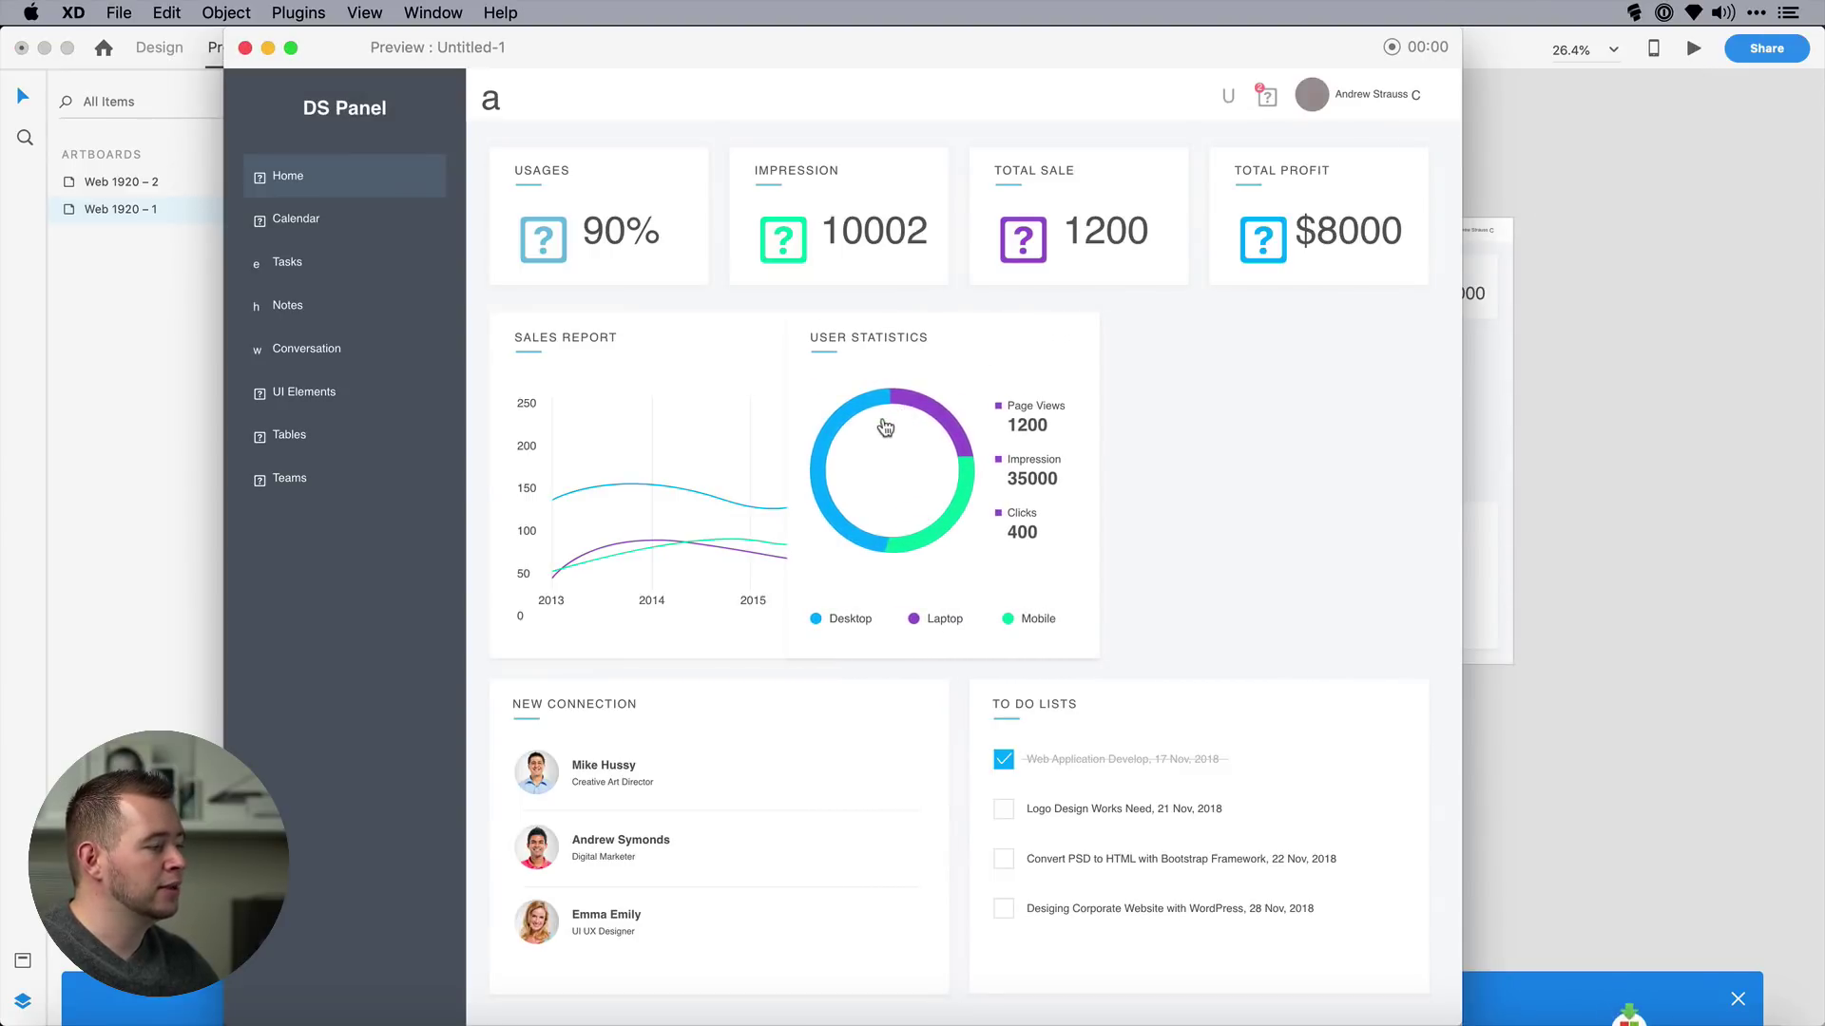
left_click(885, 428)
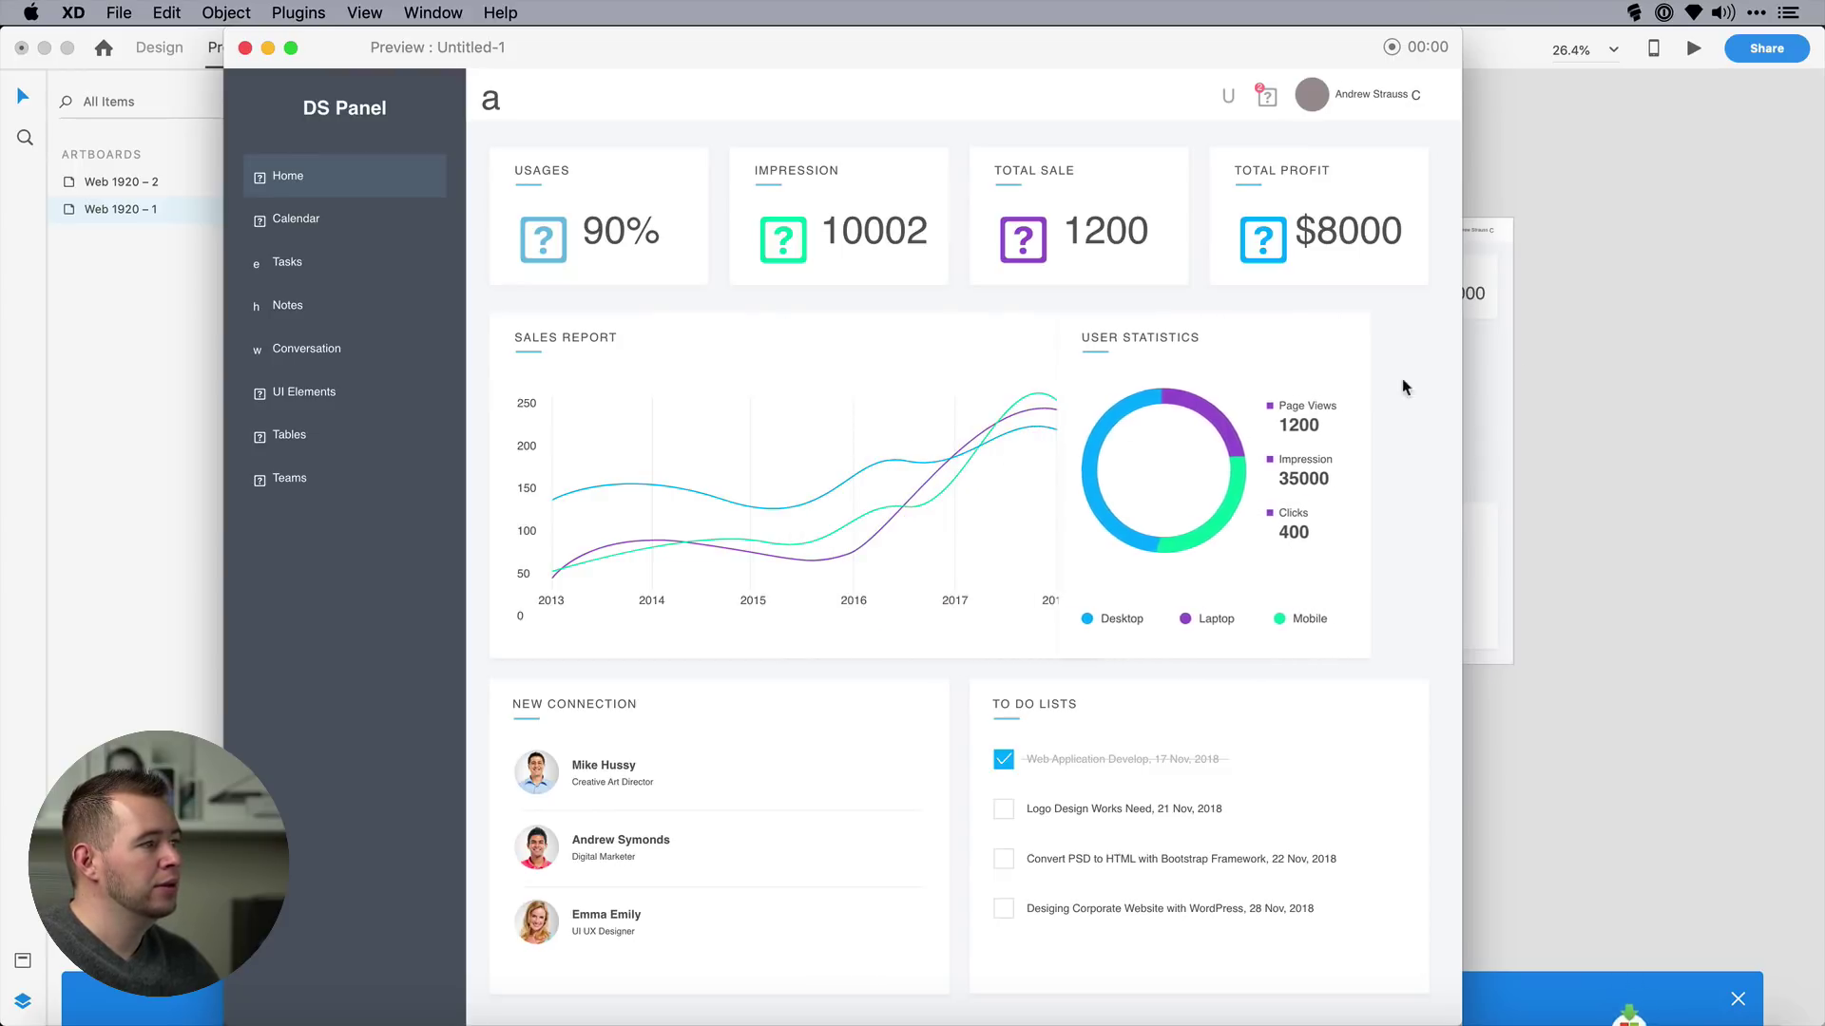
left_click(1612, 359)
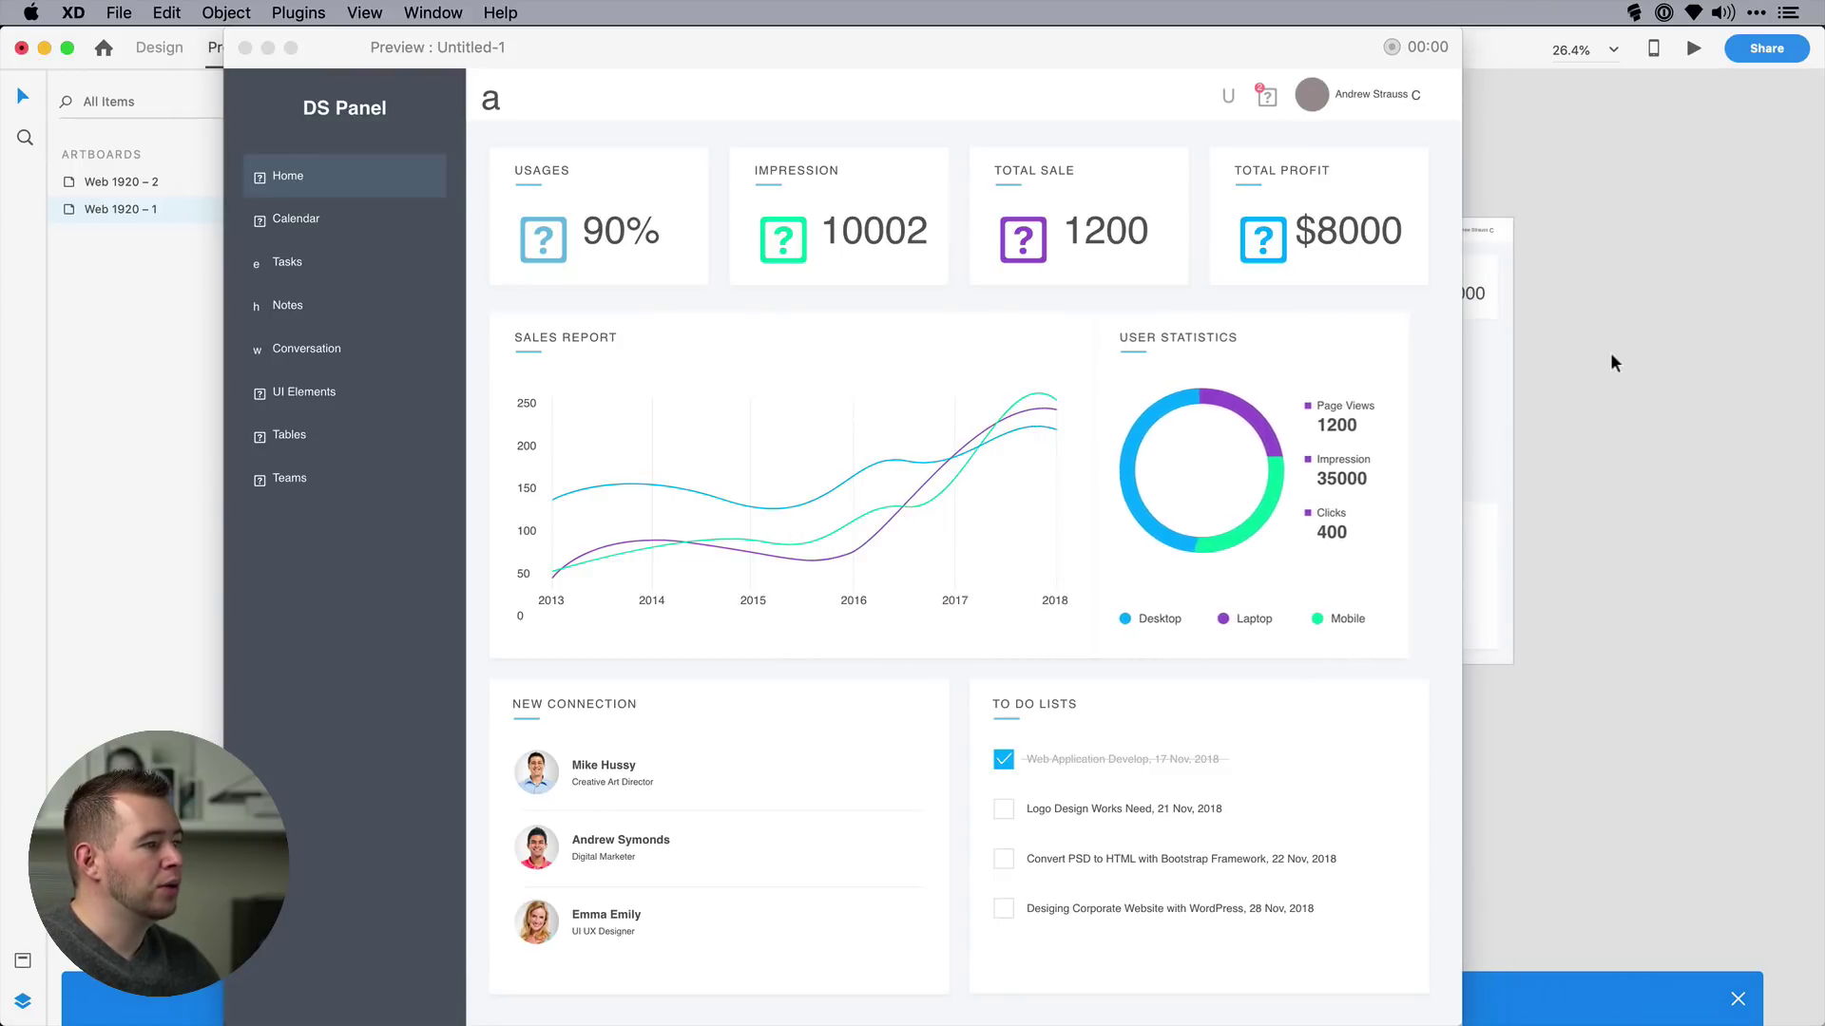
left_click(237, 51)
left_click_drag(1274, 453, 1429, 463)
- Reshape the green Sales Report line by pulling its 2018 end point down
left_click(1673, 255)
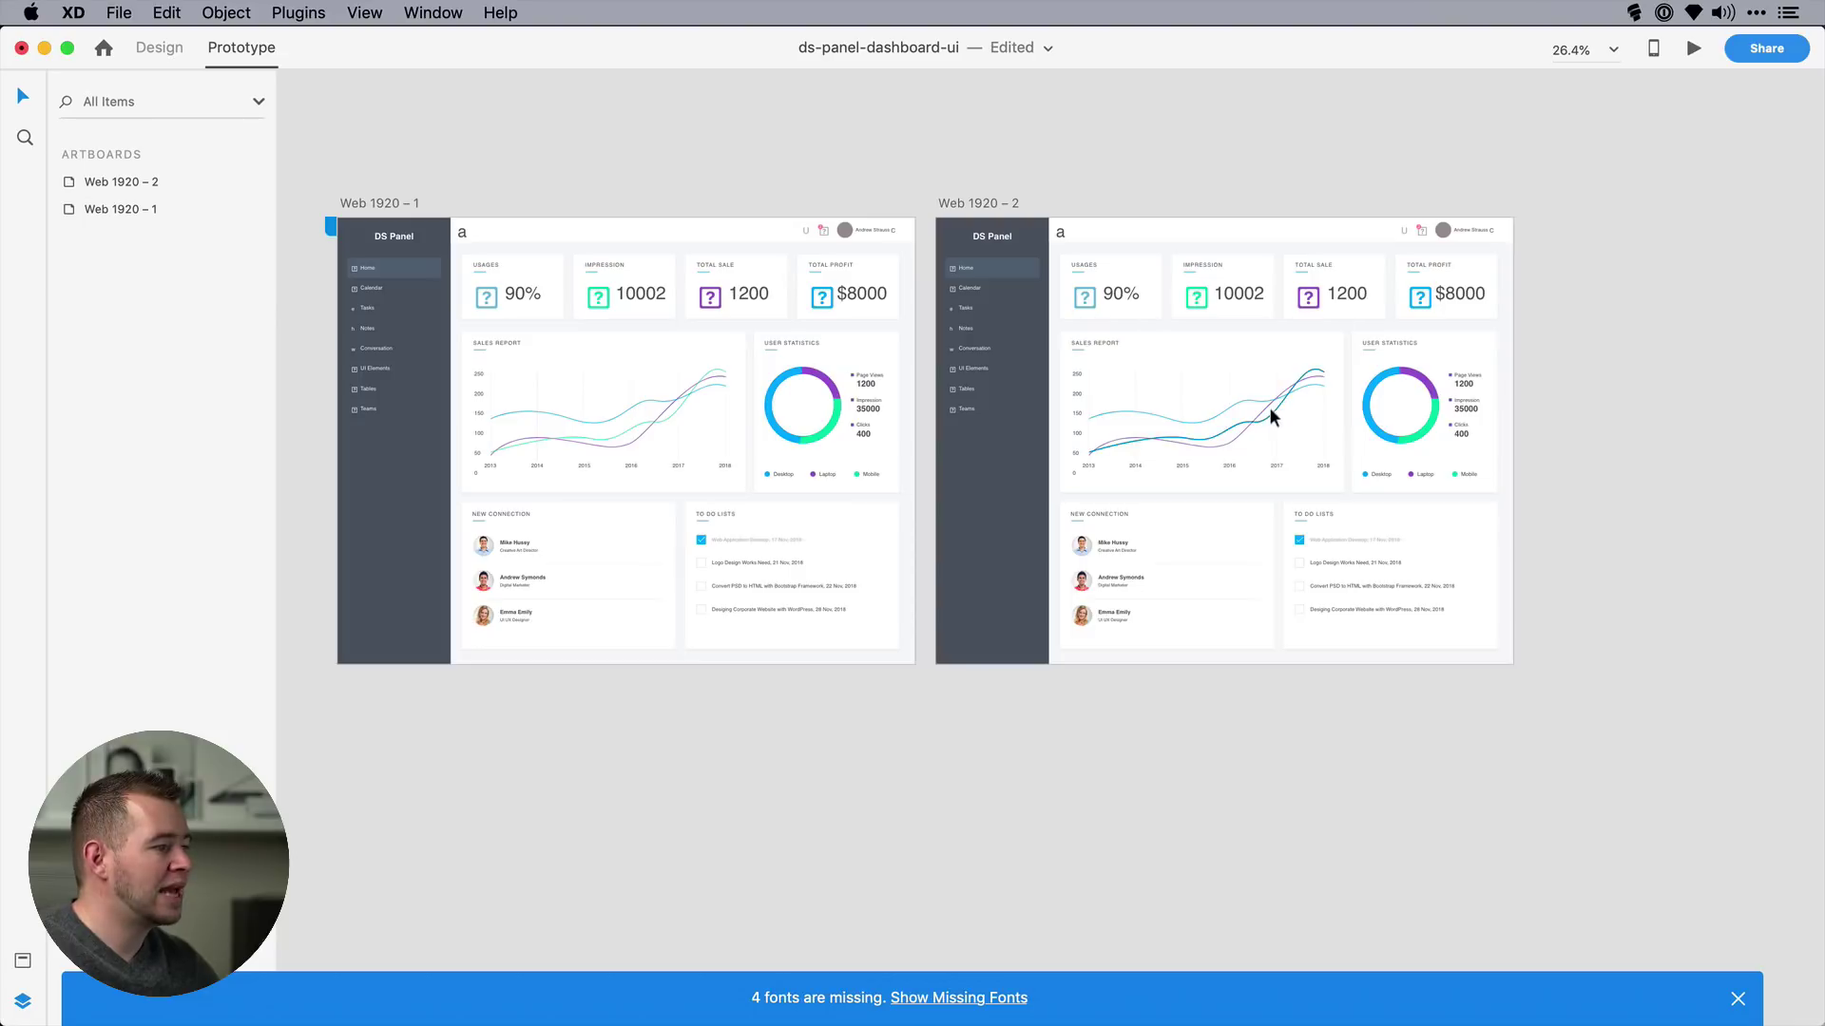
scroll(1269, 407, "up", 5)
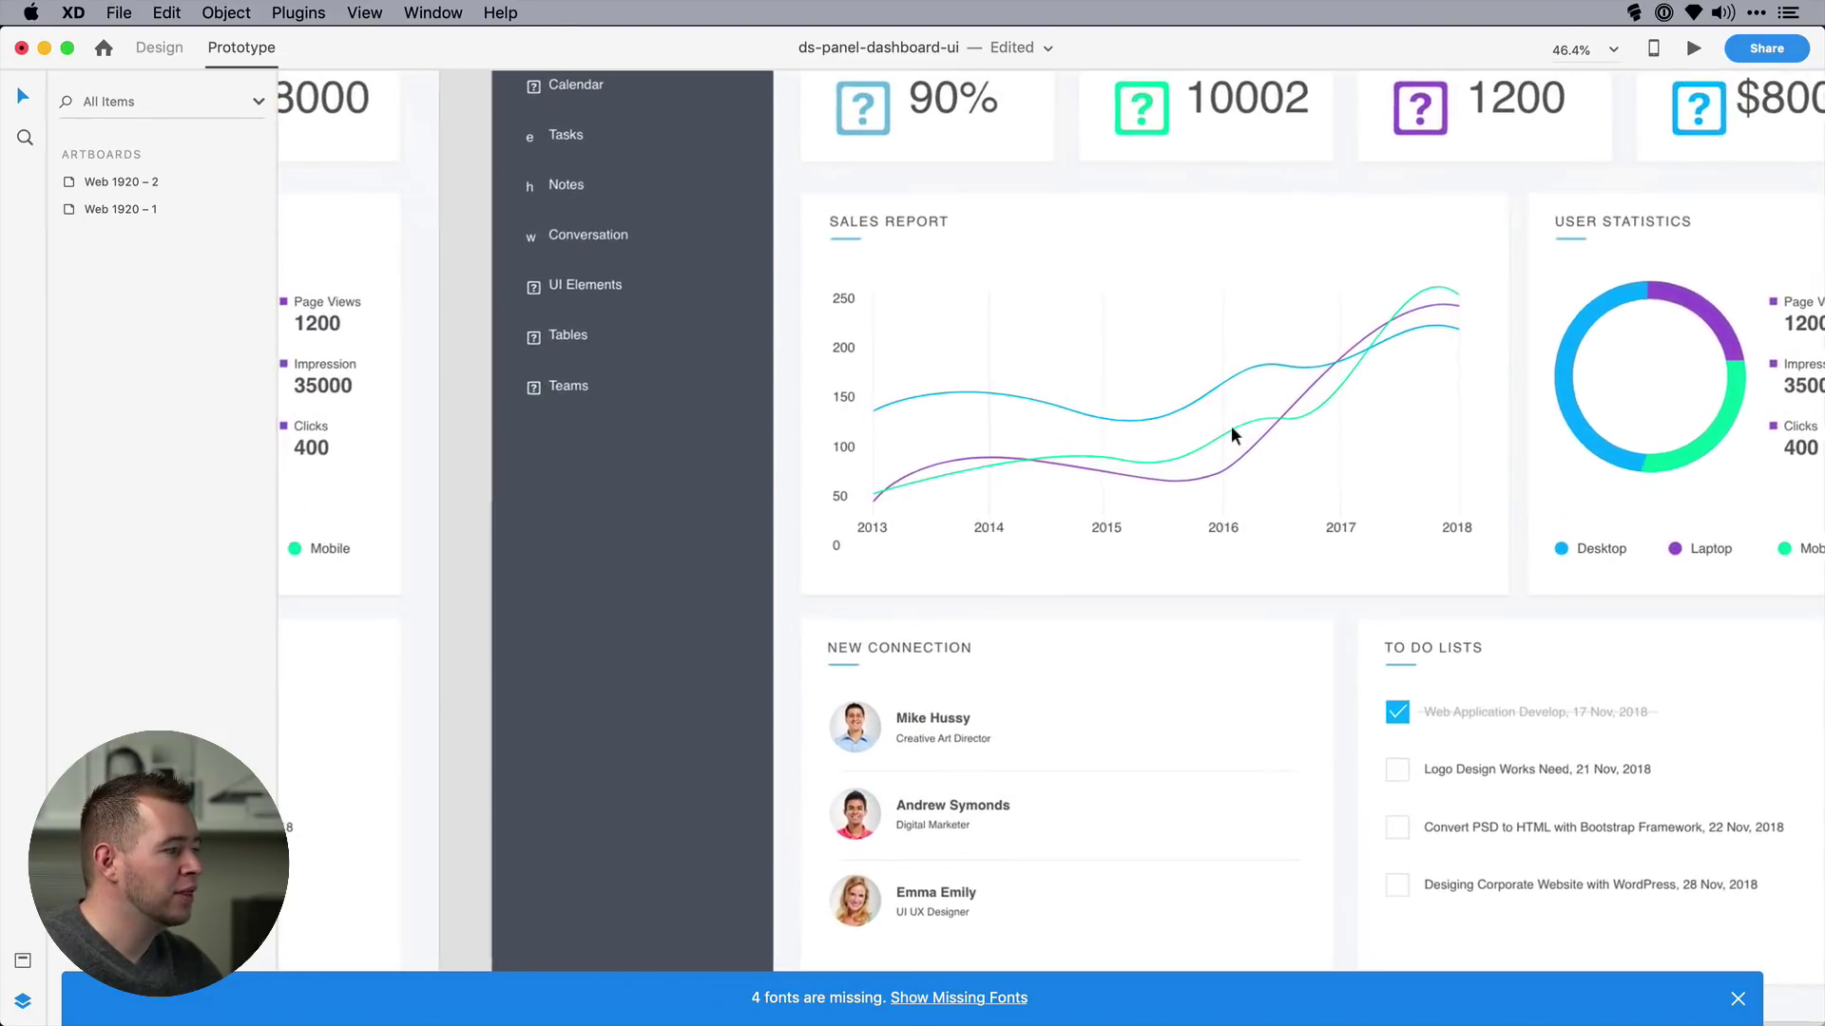
scroll(1232, 425, "down", 2)
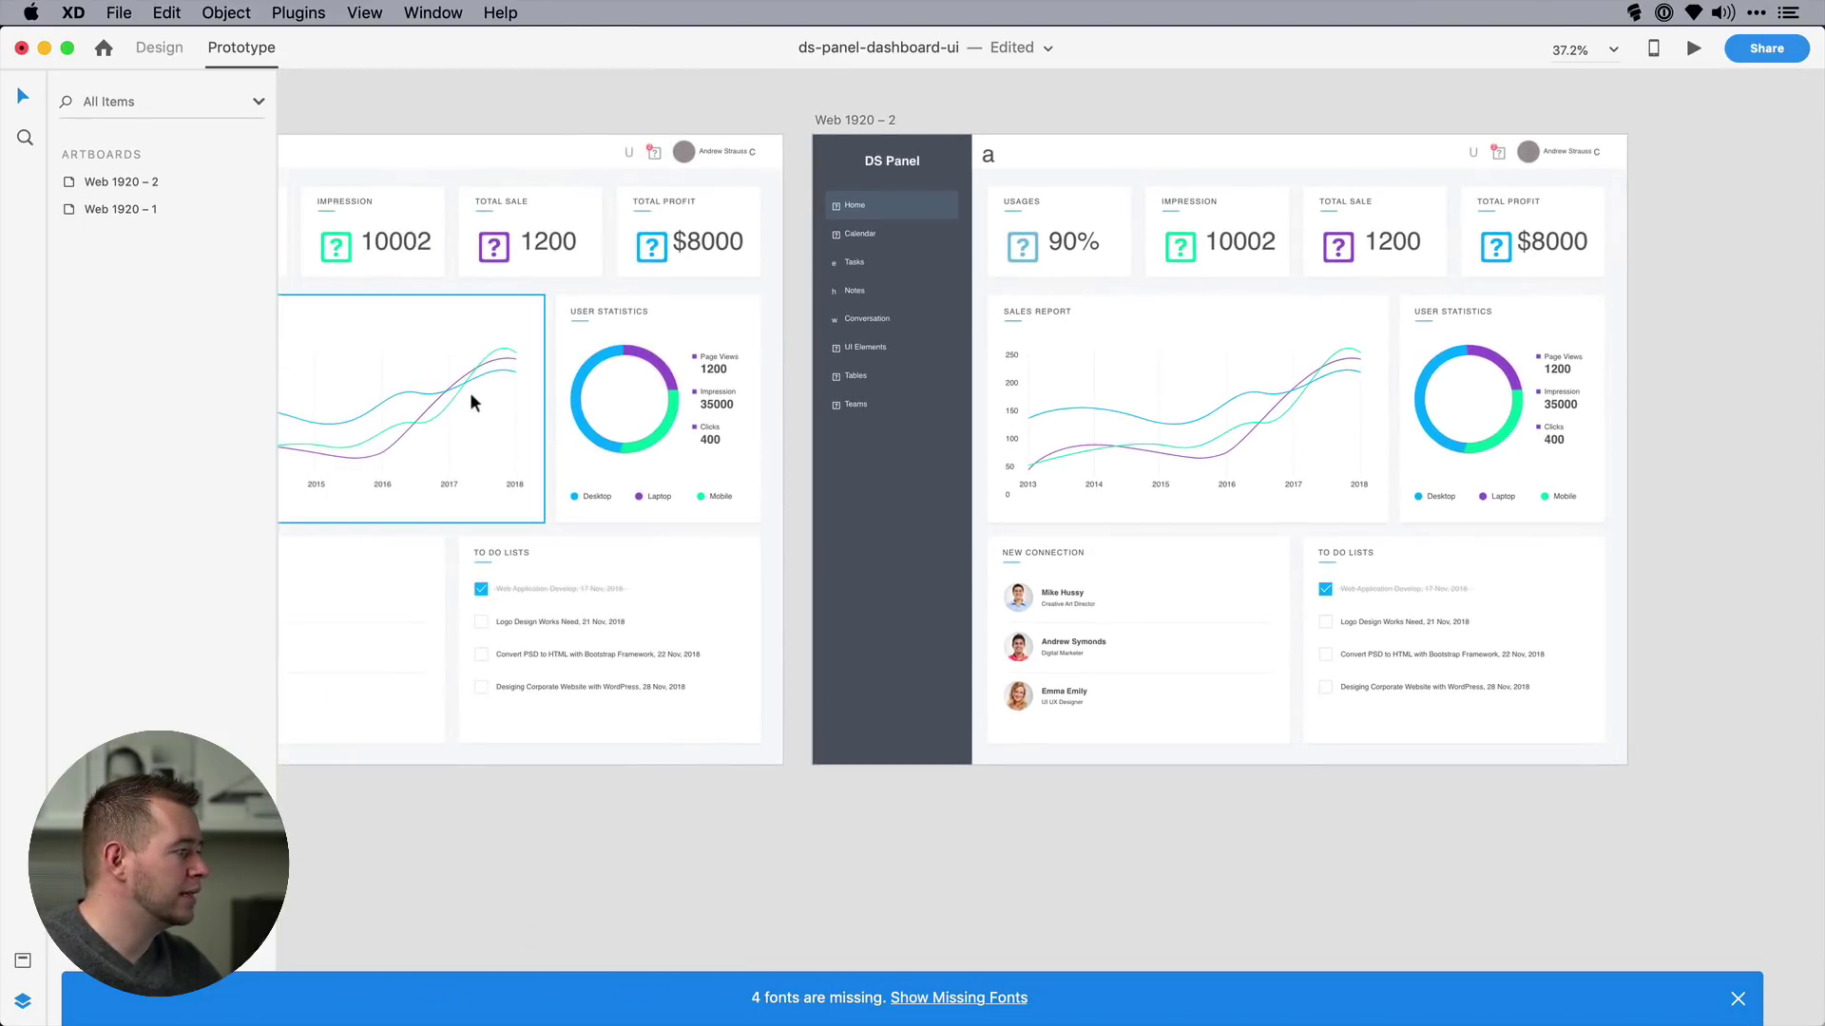
double_click(1343, 403)
key("super+1")
scroll(1343, 402, "up", 5)
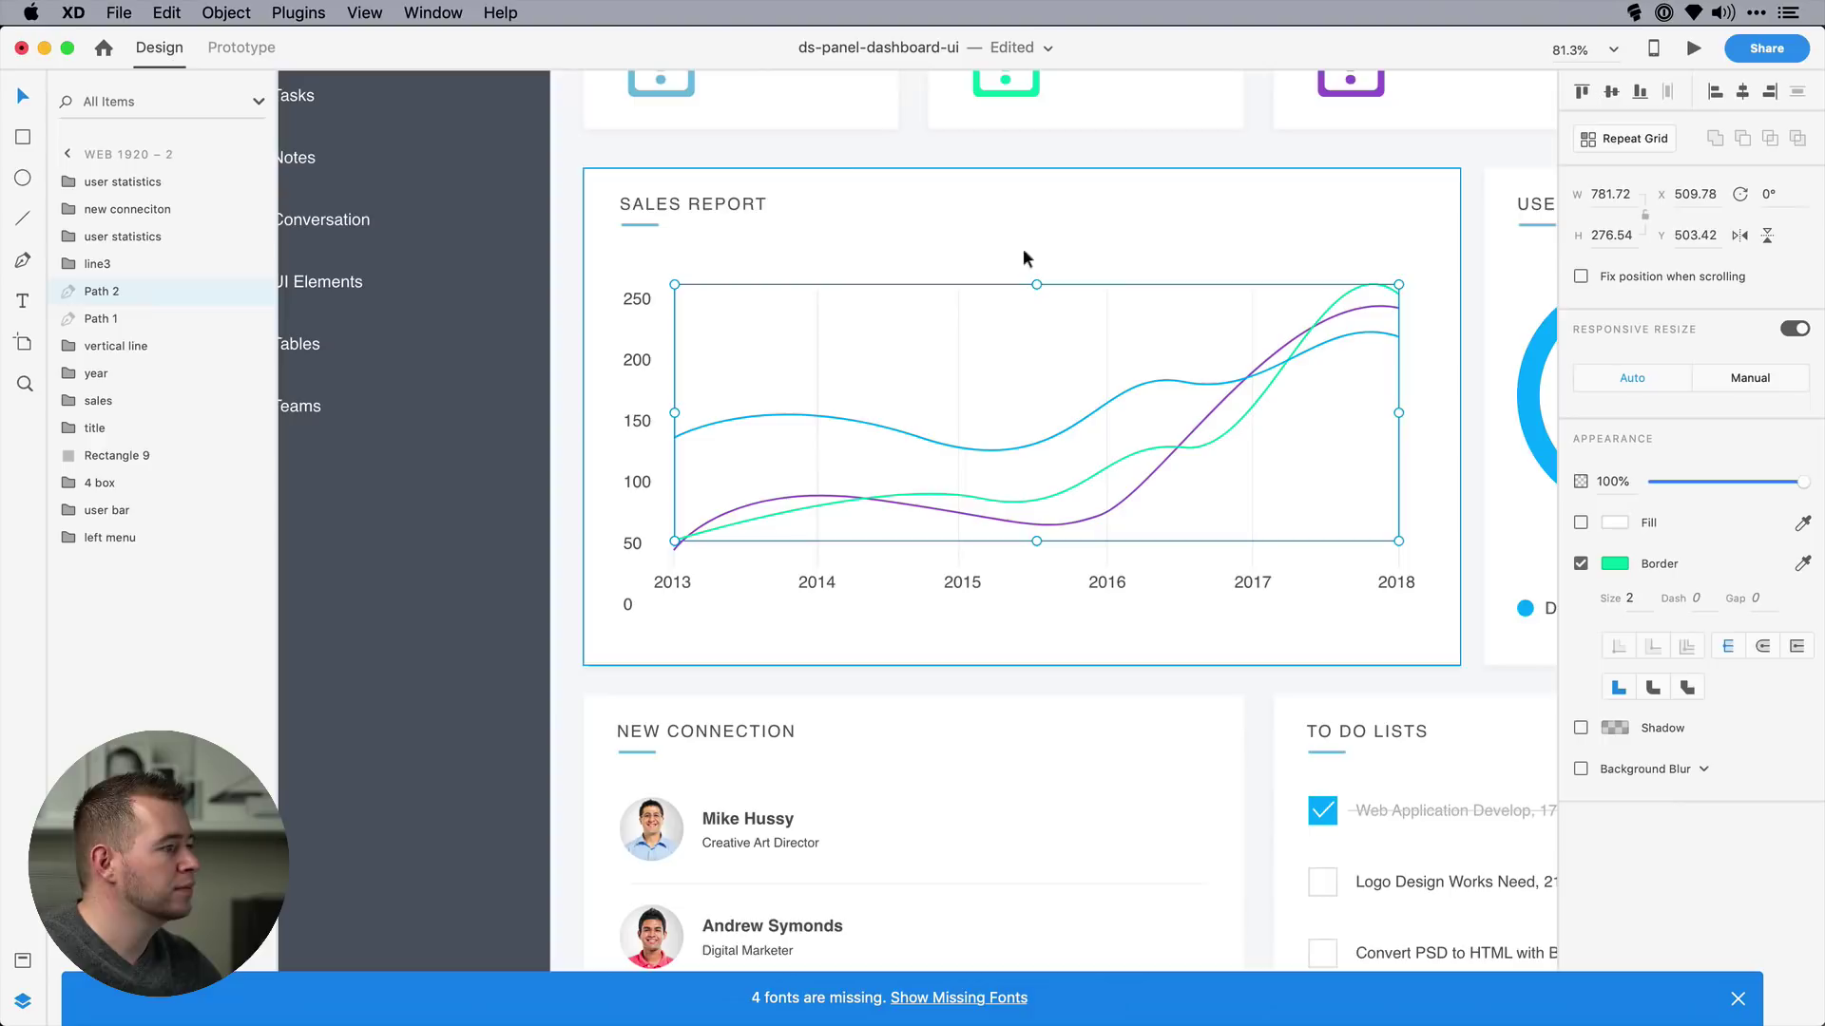
double_click(1257, 397)
left_click(1398, 294)
left_click_drag(1399, 296, 1173, 529)
left_click(1326, 501)
- Lower the purple line's 2018 end to about 100, flattening its curve and raising its 2014 bump
left_click(1177, 441)
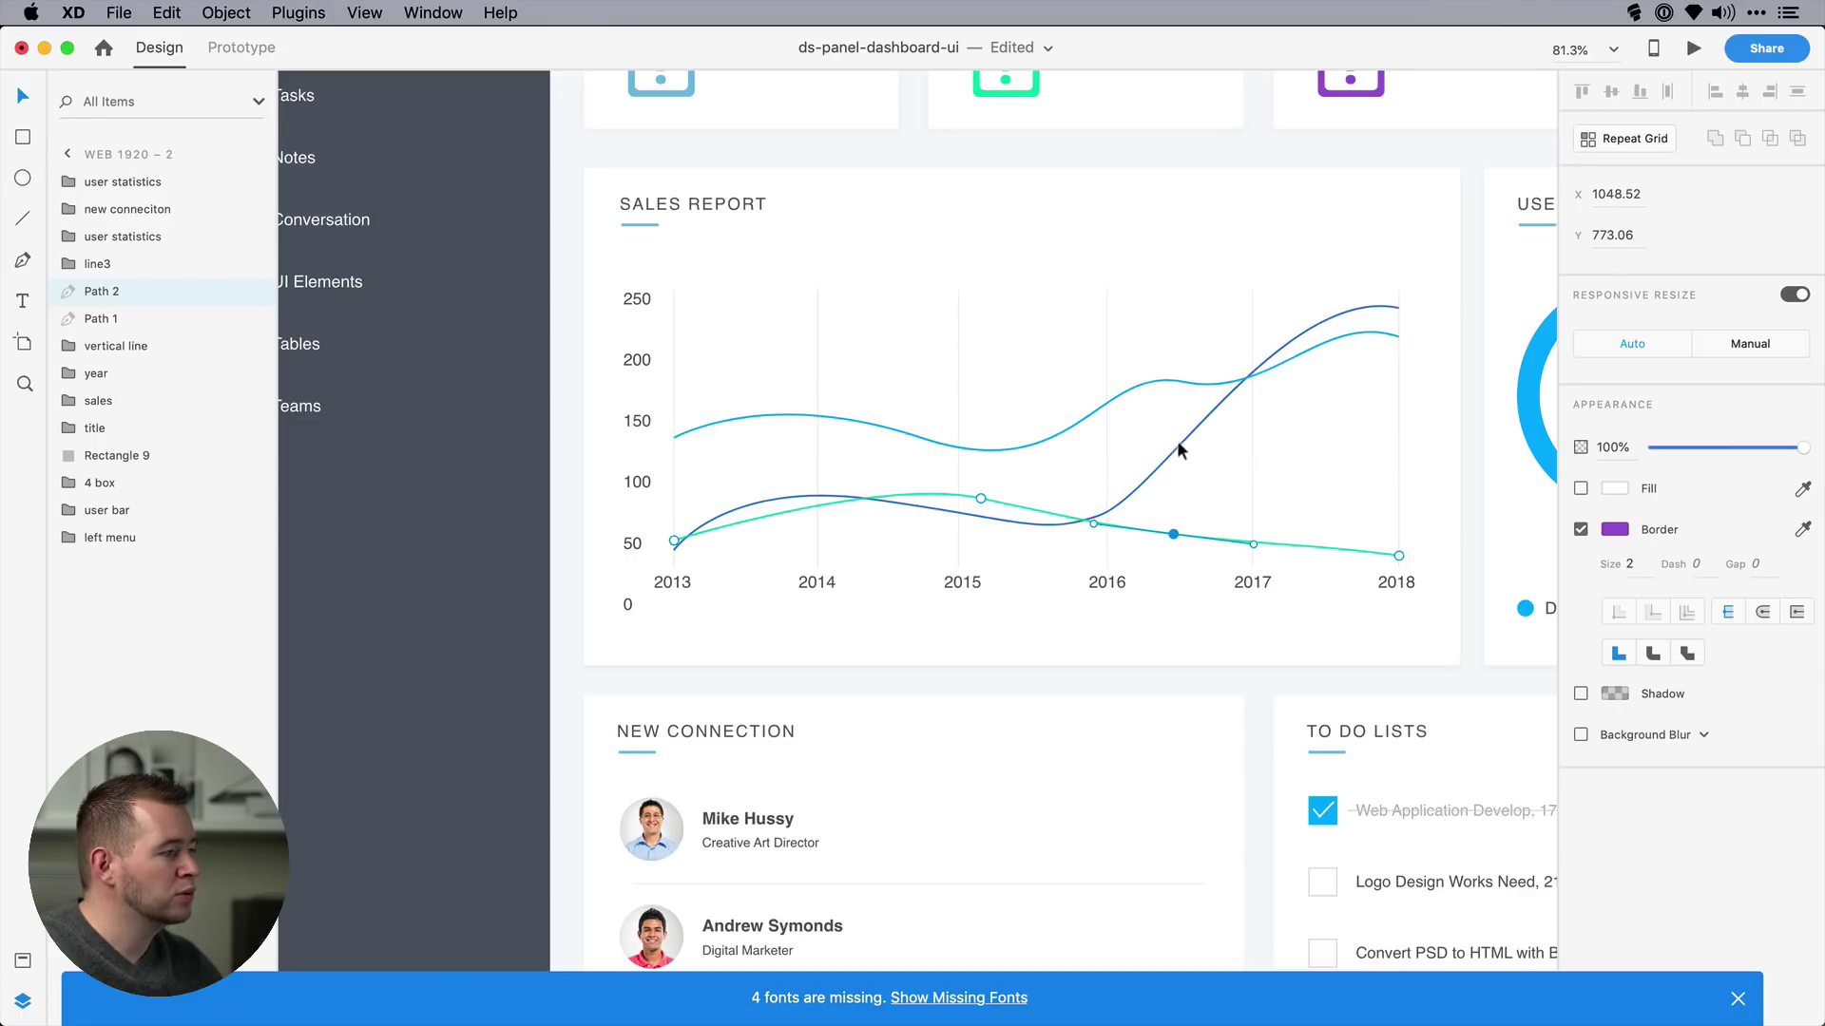
double_click(1176, 441)
left_click_drag(1398, 306, 1395, 473)
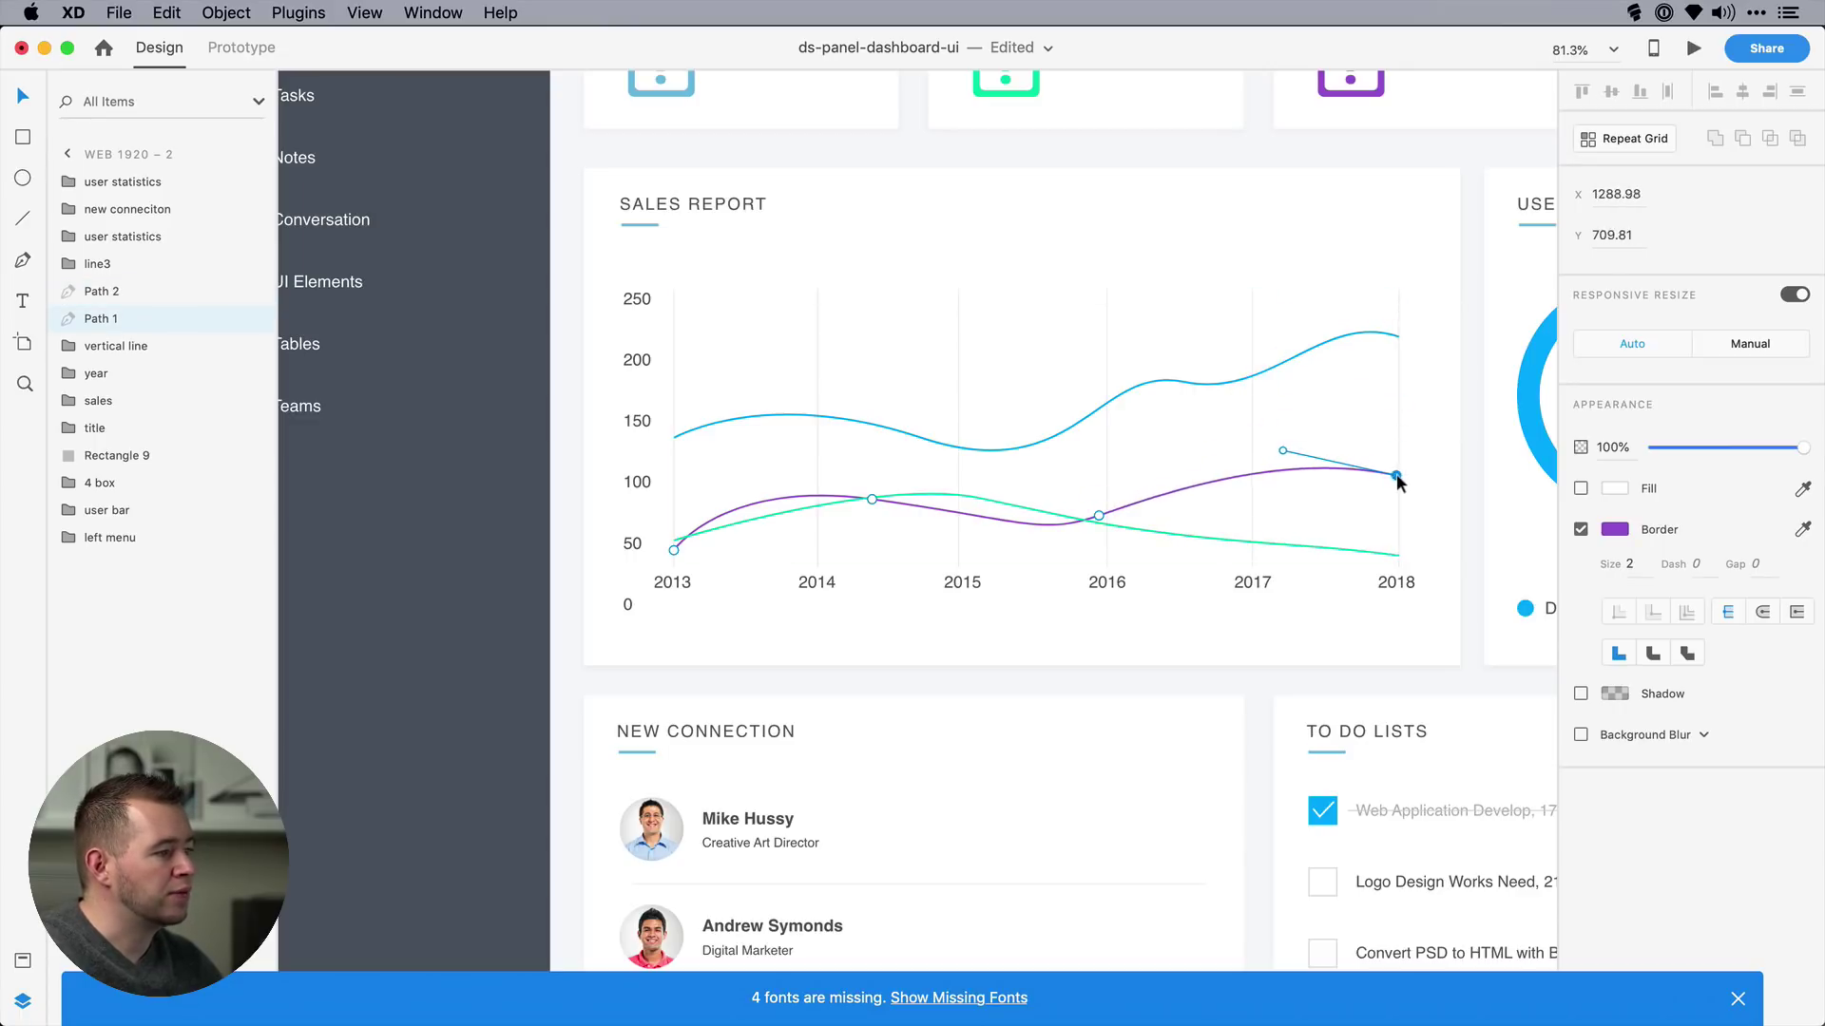
left_click_drag(1286, 458, 1315, 526)
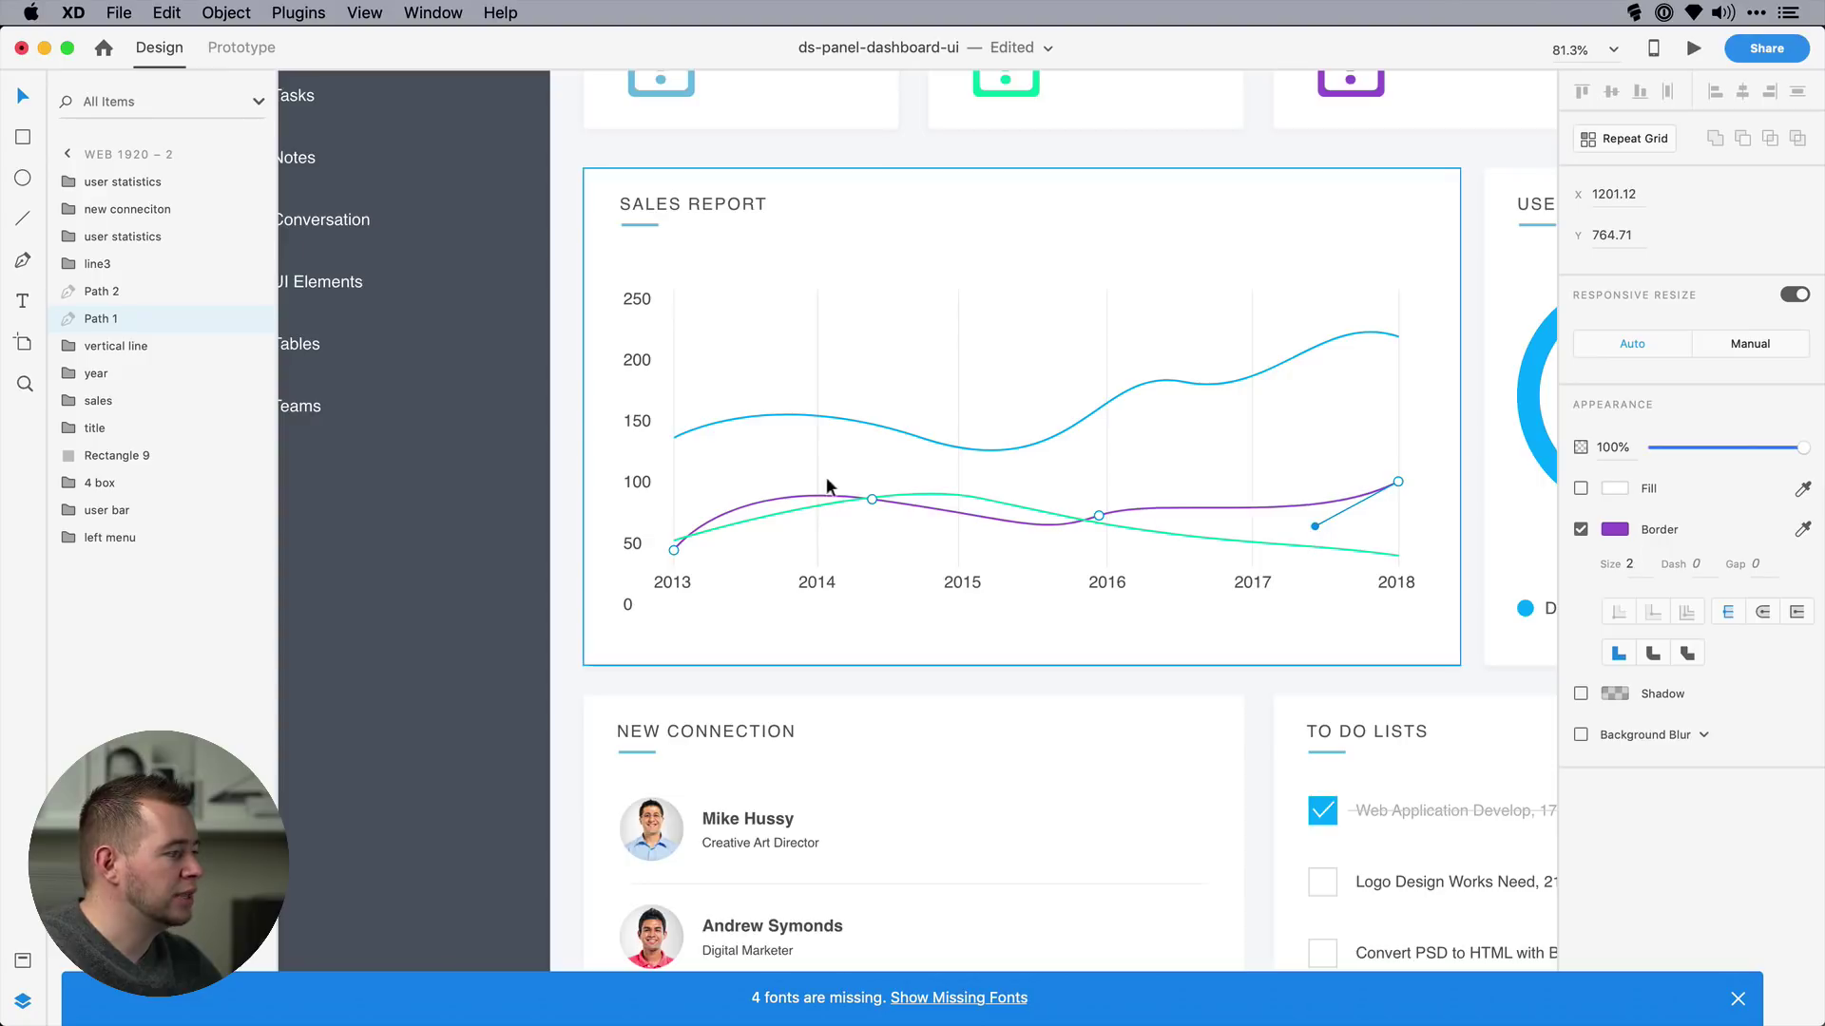
left_click_drag(872, 498, 868, 459)
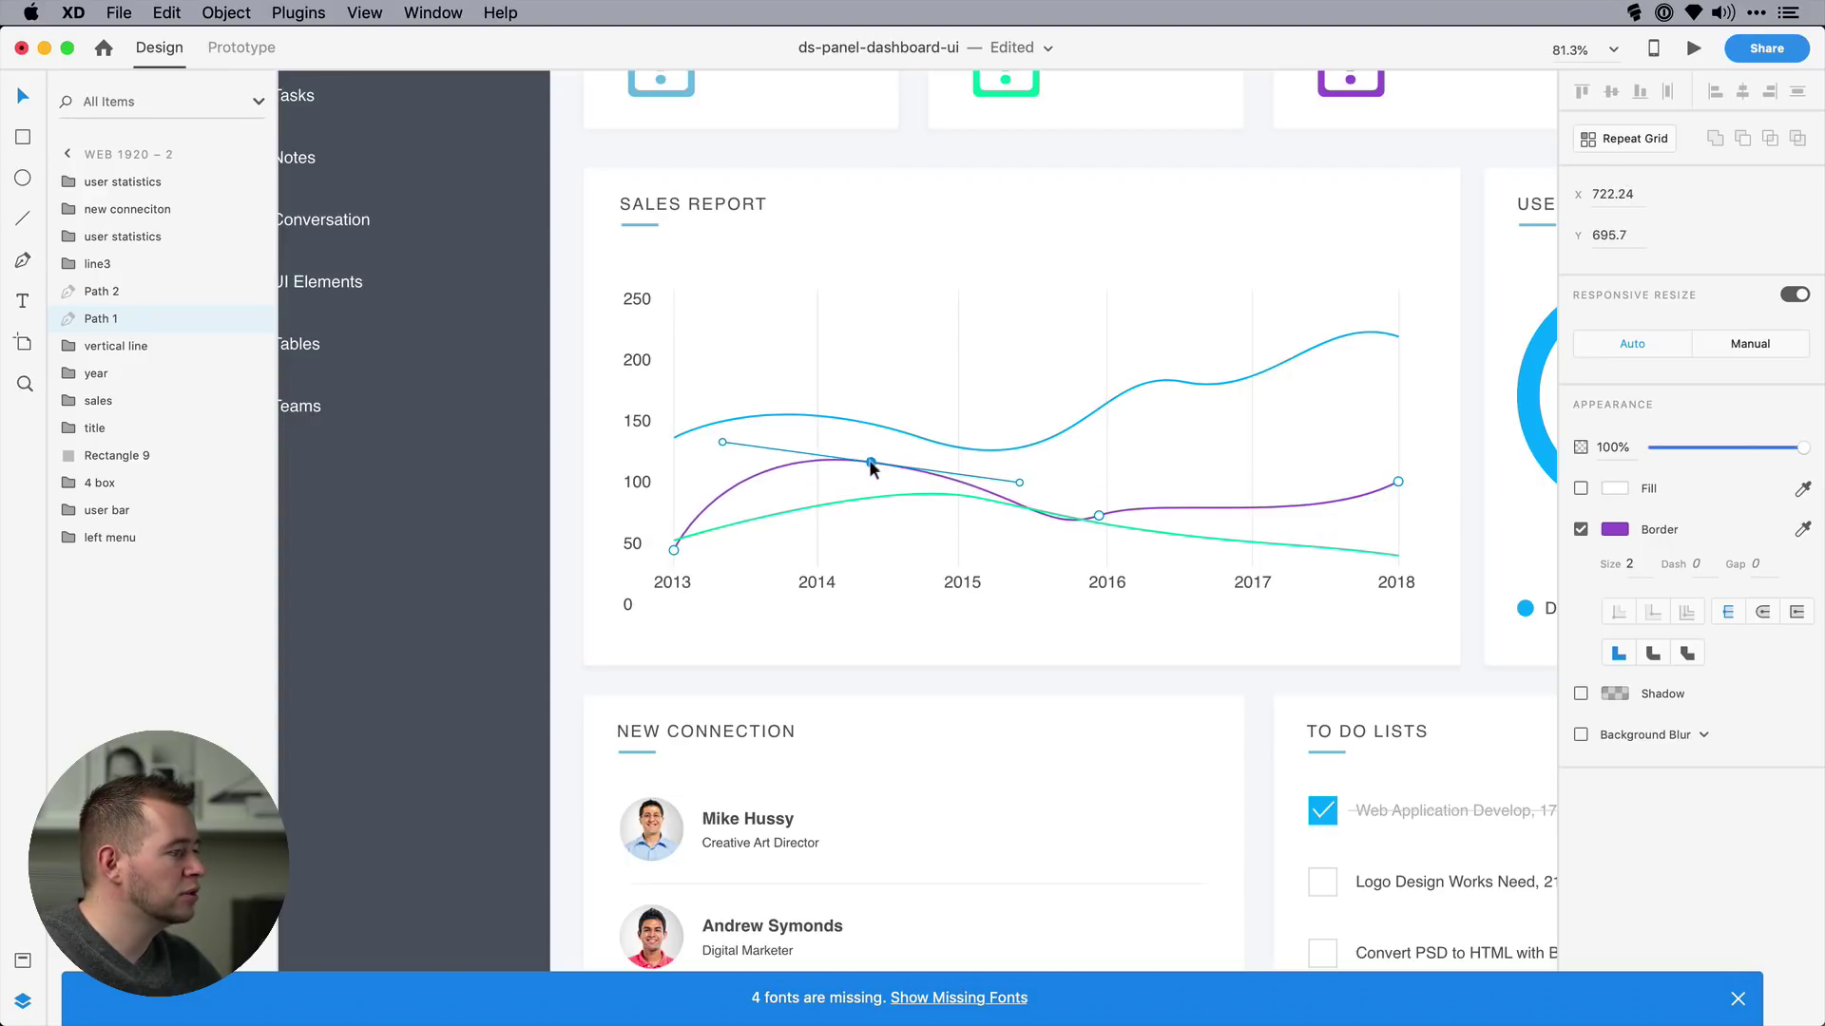
- Lower the blue line's 2018 end, 2016 peak and 2014–2015 point into a smooth curve, then preview
left_click(1096, 415)
double_click(1320, 341)
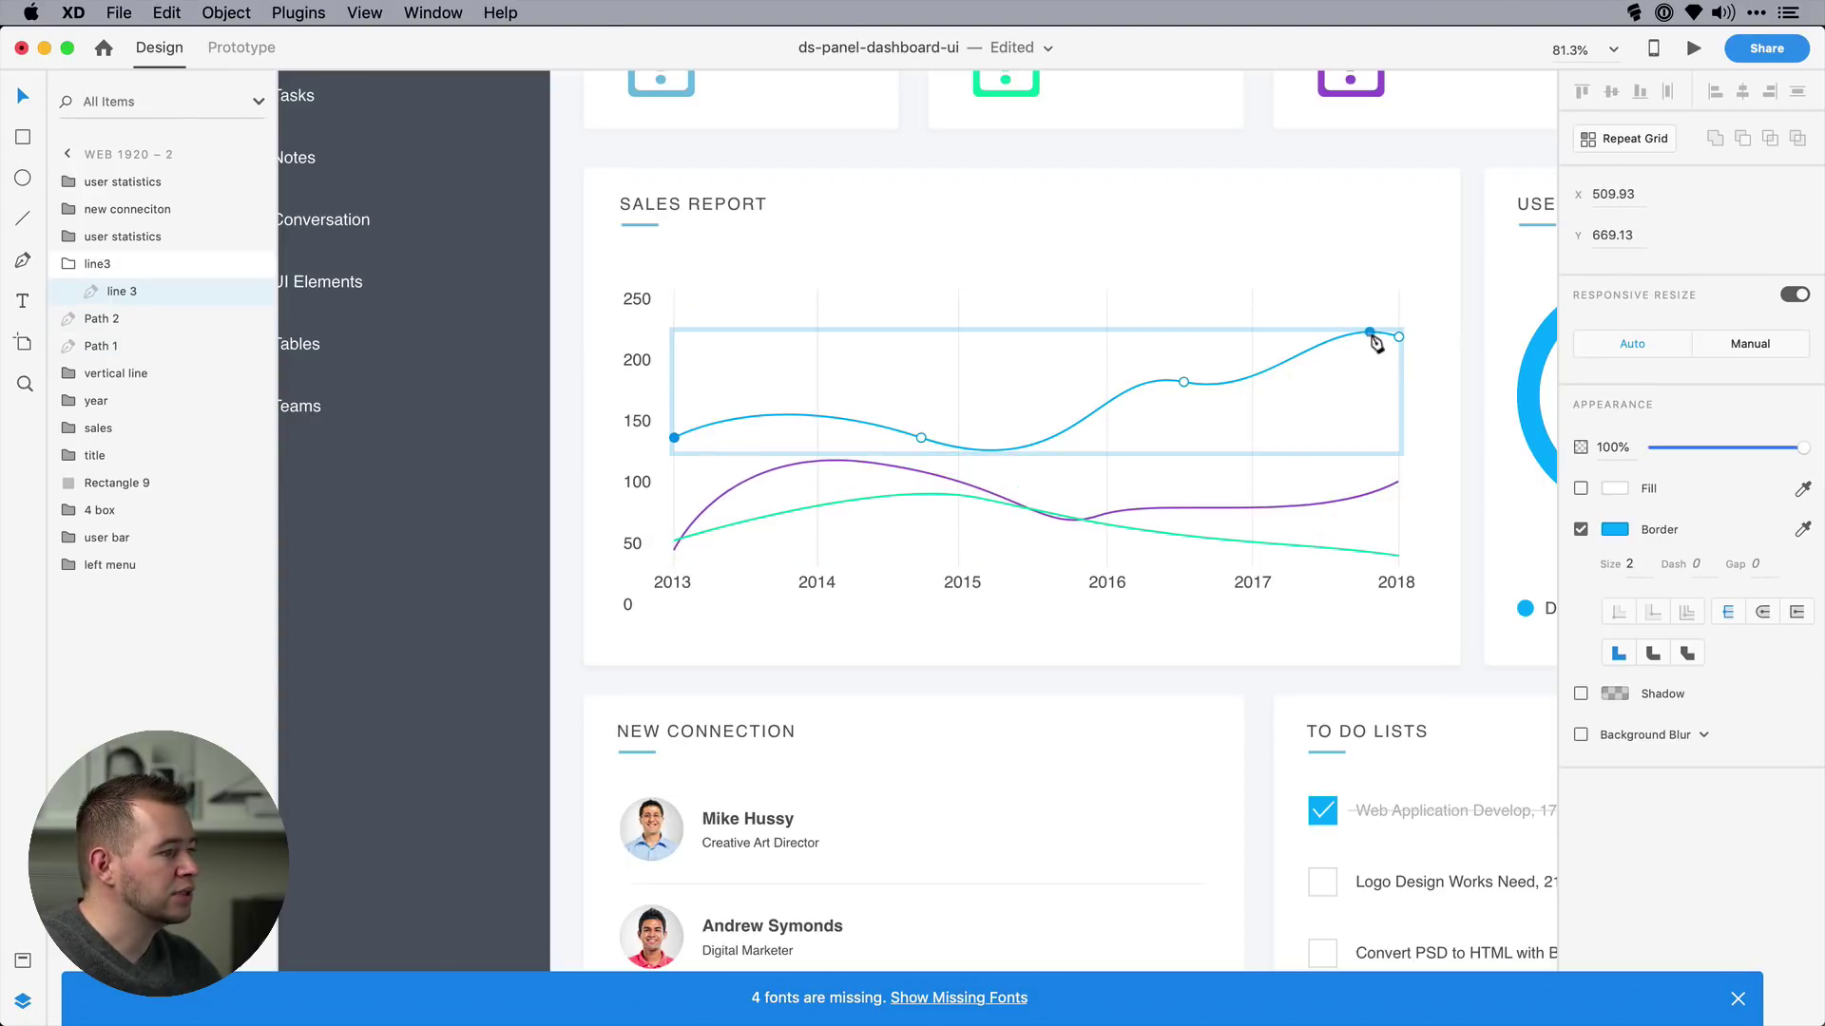
left_click_drag(1401, 337, 1395, 519)
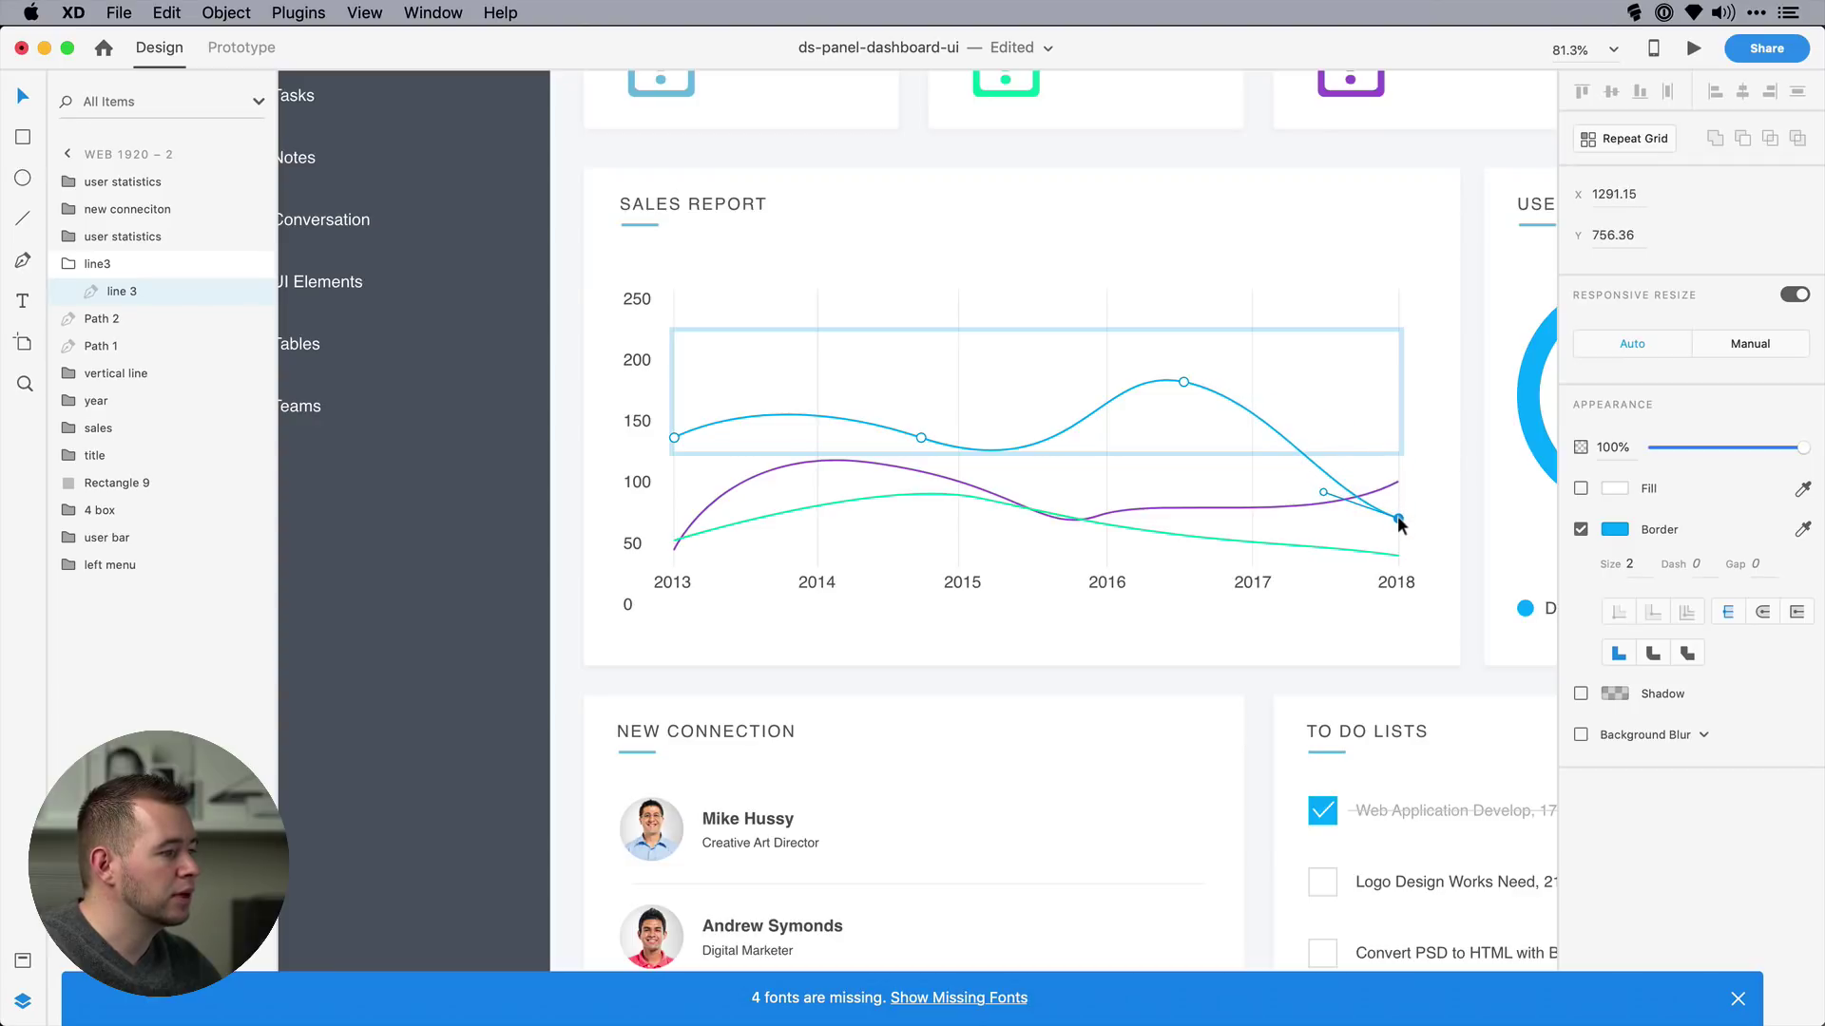
left_click_drag(1183, 381, 1171, 475)
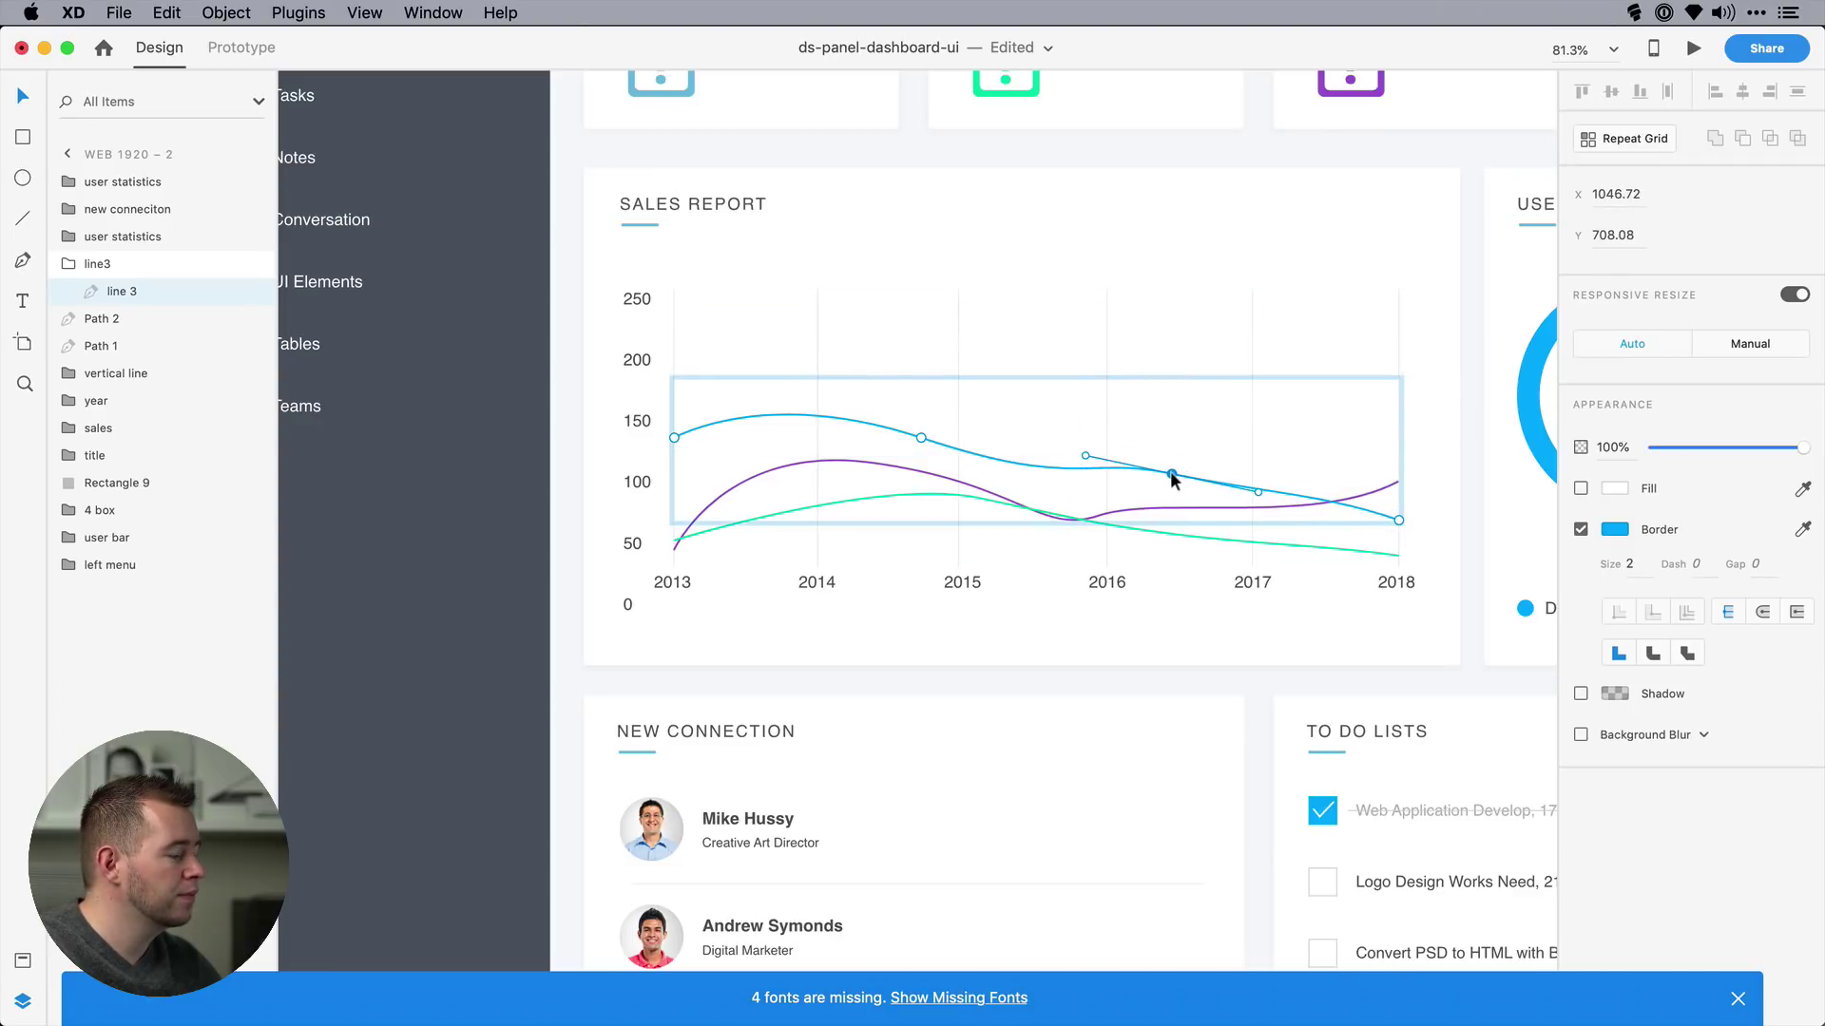
left_click_drag(921, 439, 914, 508)
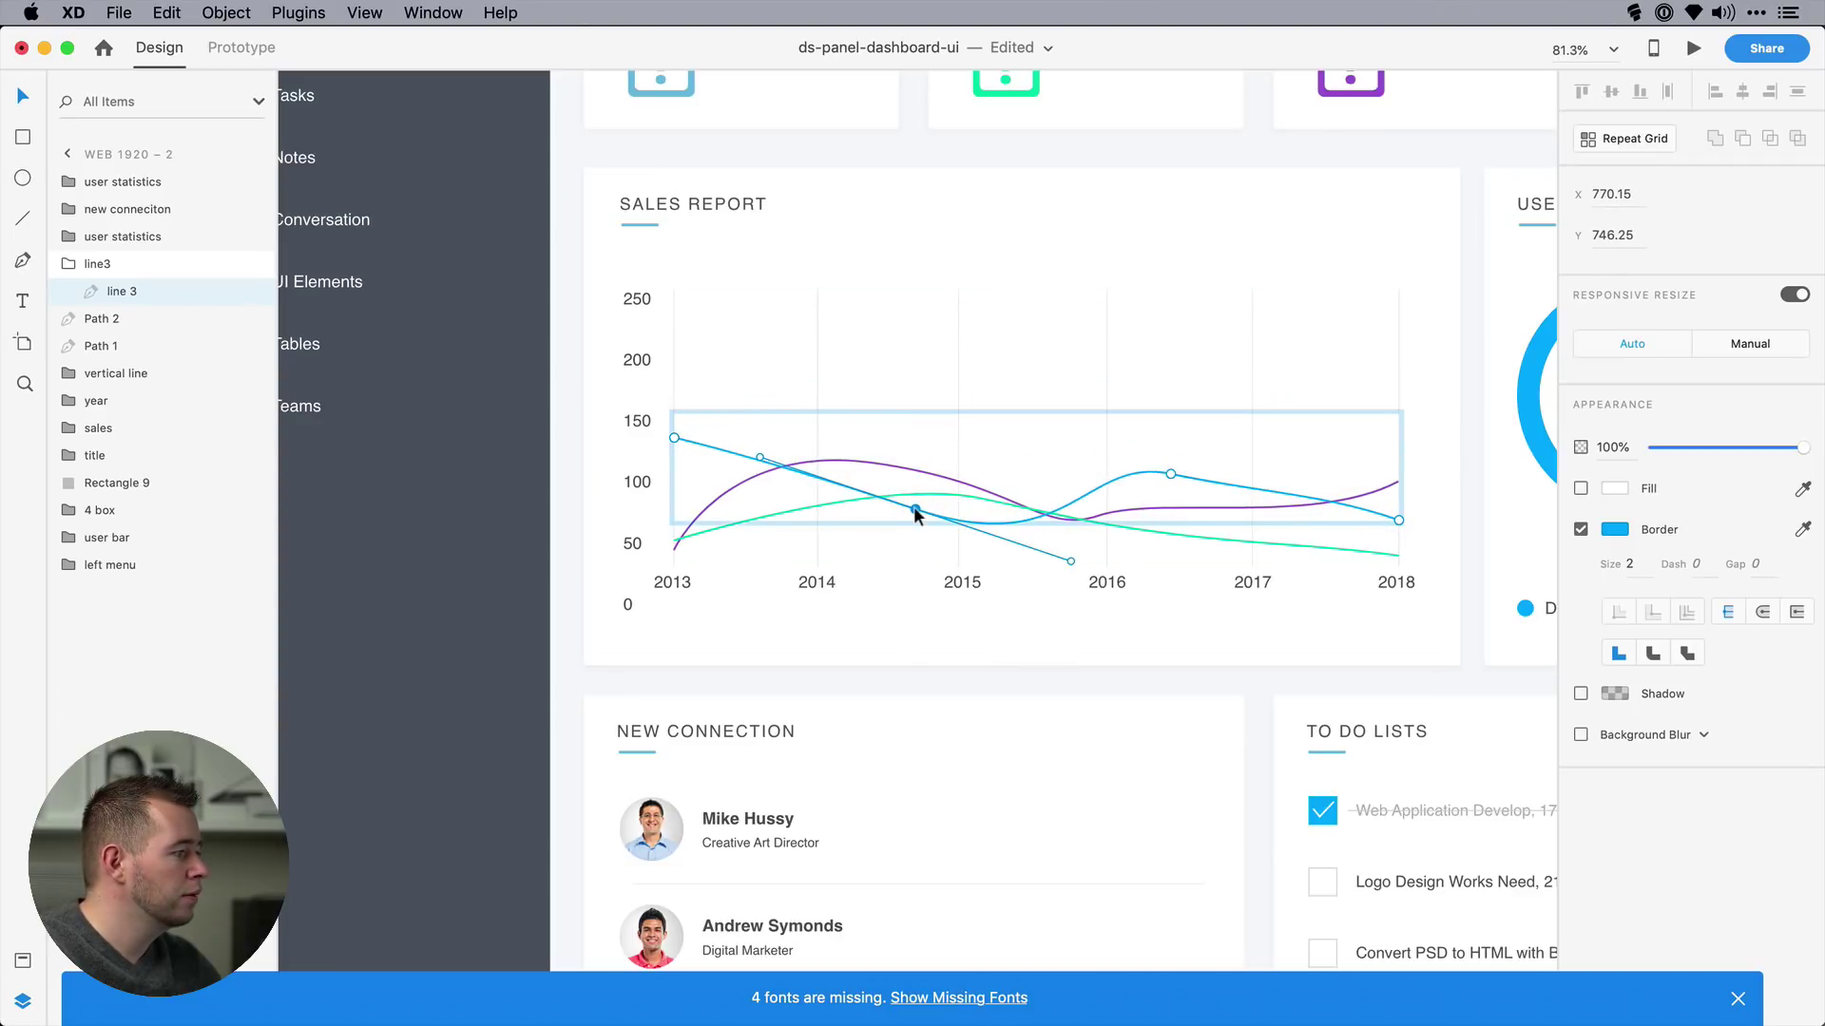
left_click_drag(1071, 561, 1085, 502)
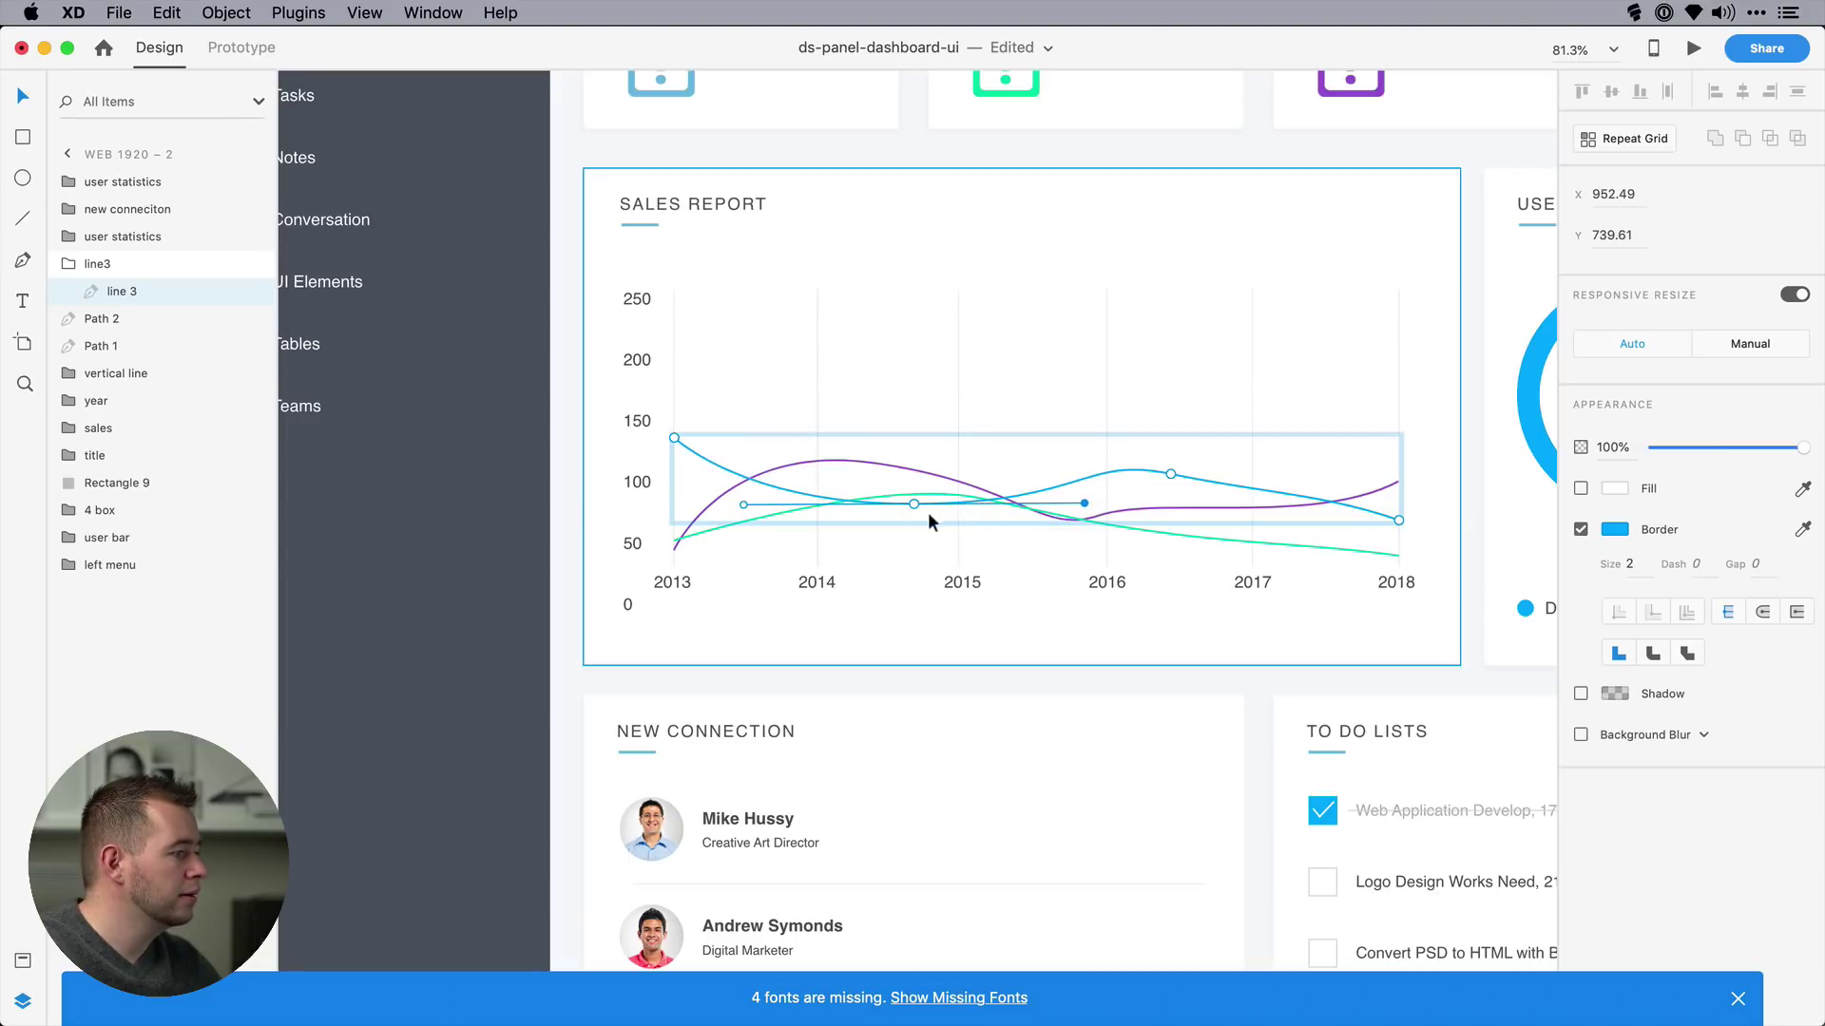
left_click(914, 504)
left_click_drag(914, 503, 915, 510)
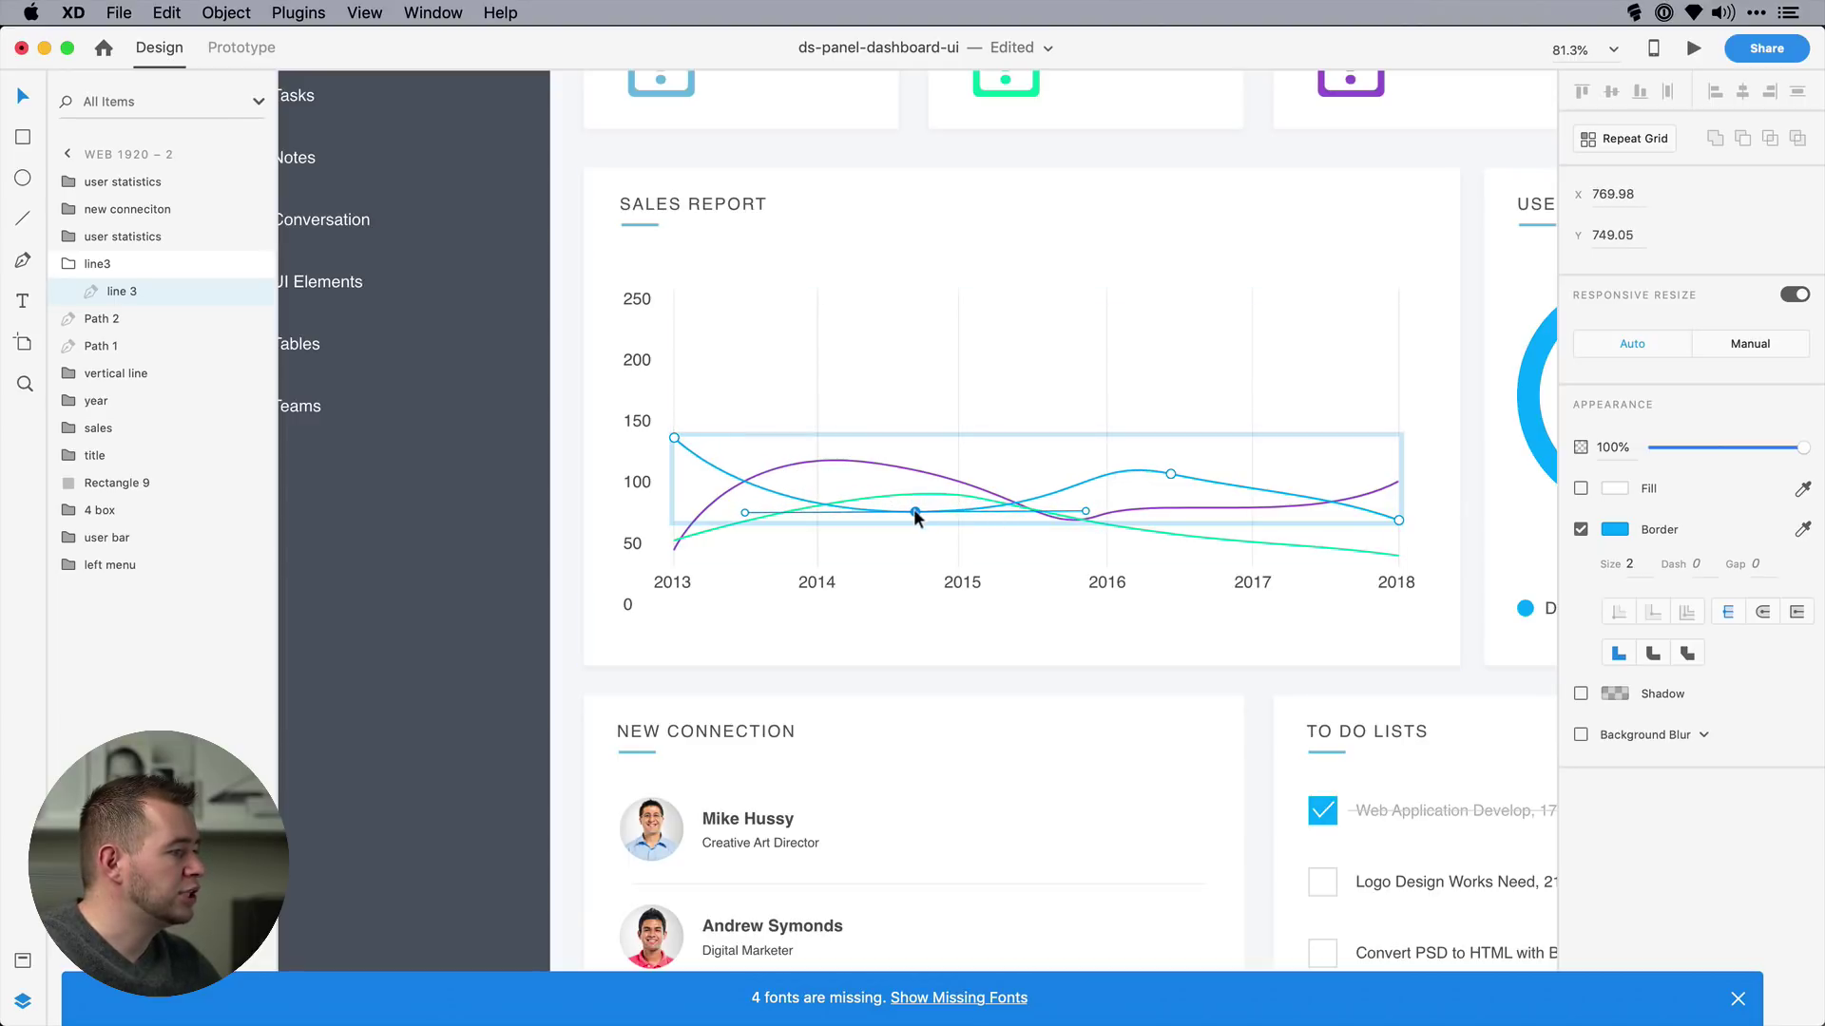
left_click(1171, 474)
left_click_drag(1264, 494, 1263, 472)
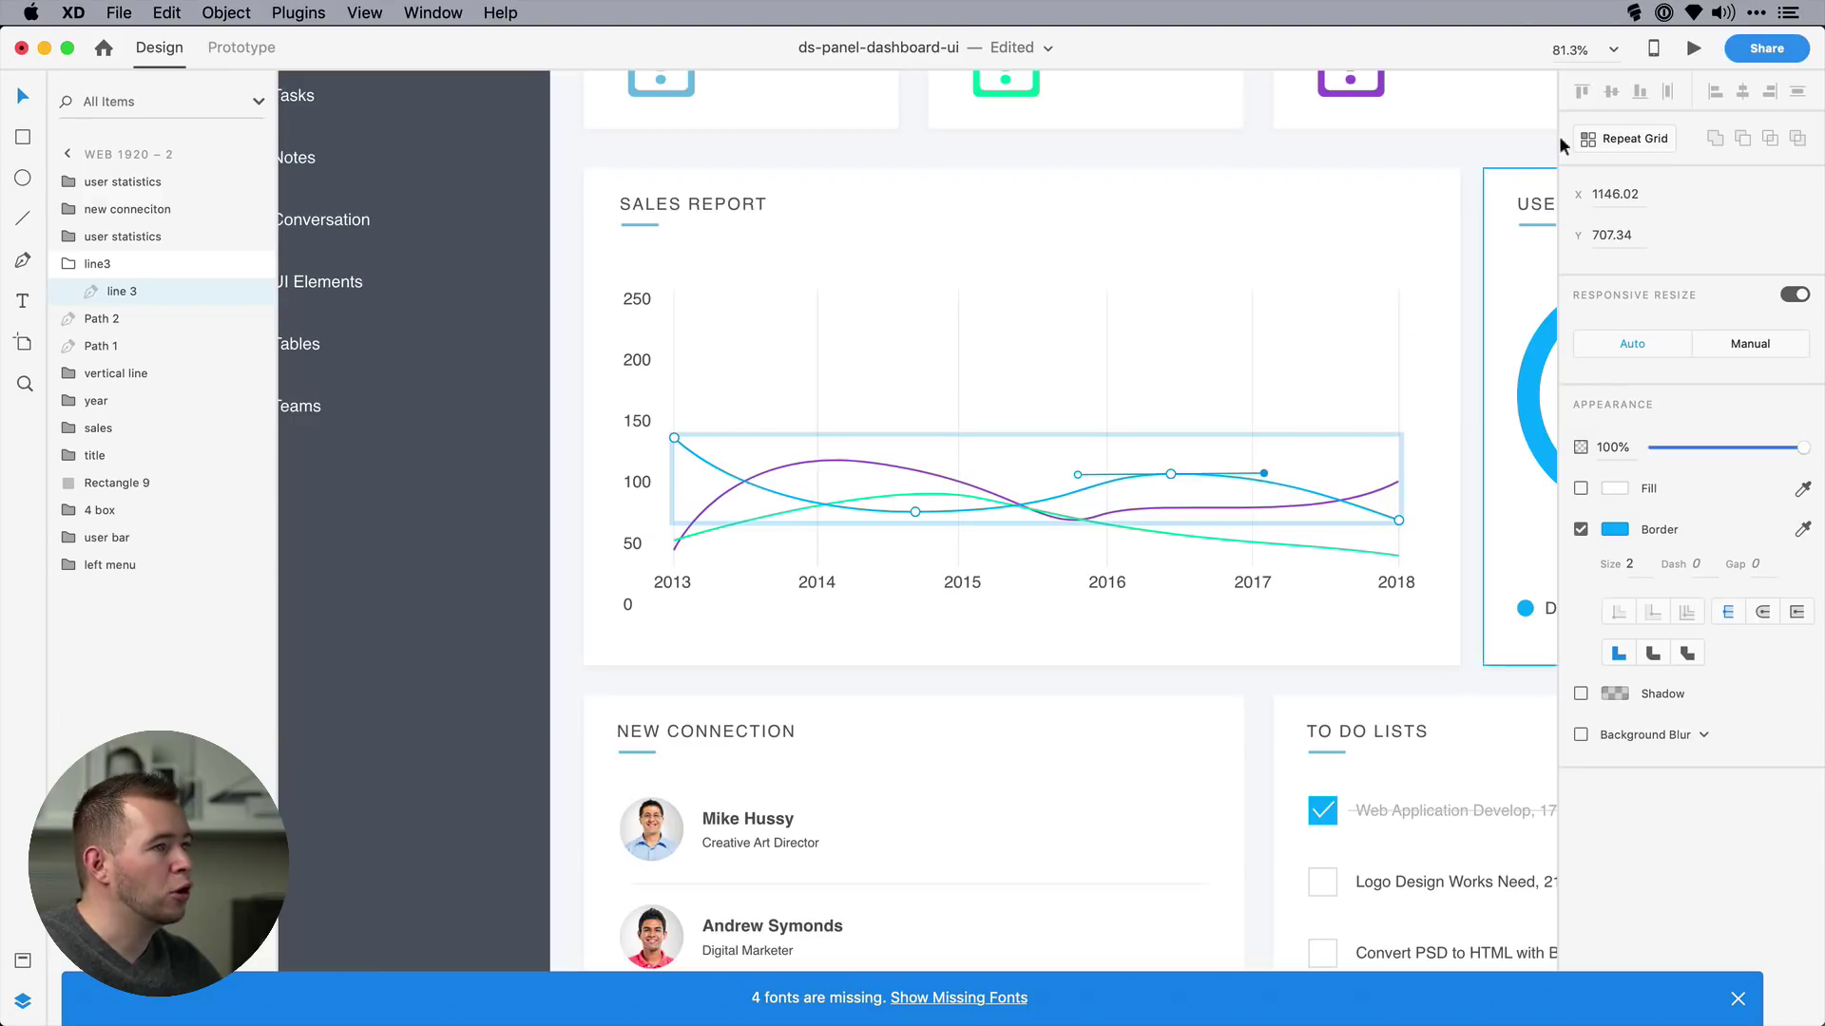
left_click(1694, 49)
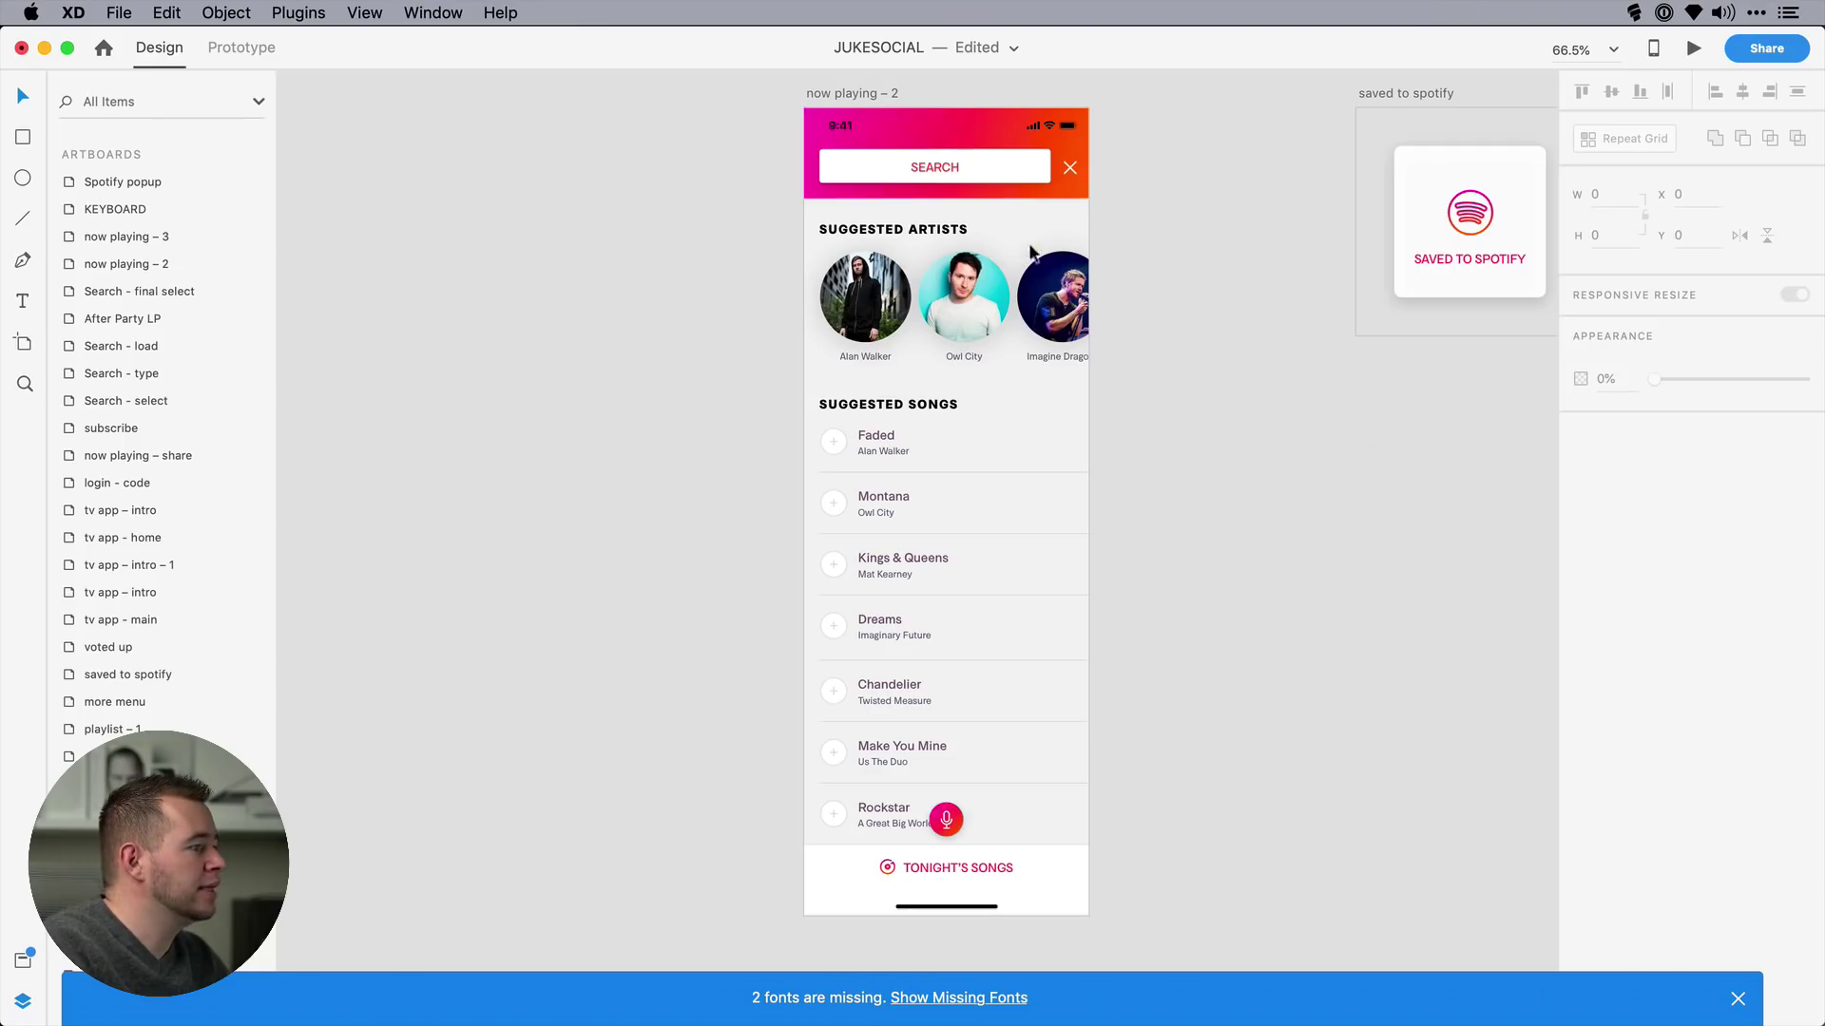
- Preview the now playing – 2 screen in a smaller window placed beside the artboard
left_click(852, 92)
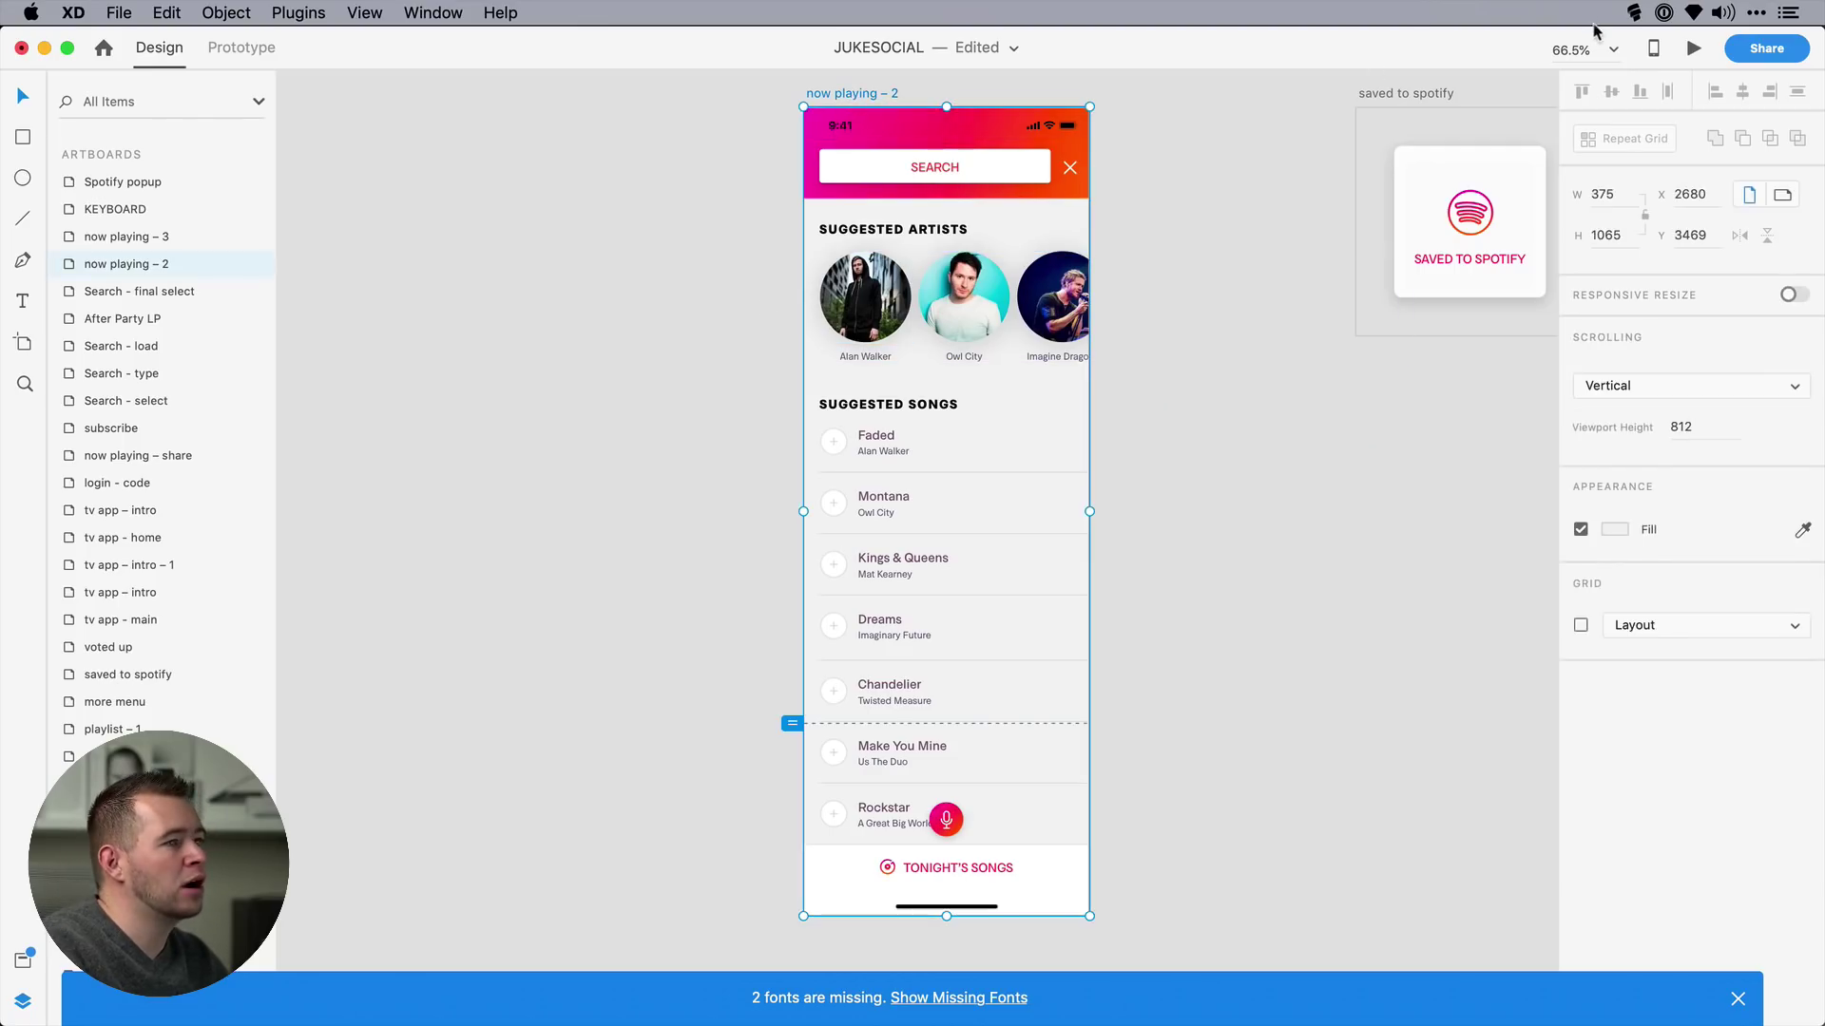
left_click(1693, 54)
left_click_drag(555, 105, 941, 81)
scroll(864, 501, "down", 5)
scroll(864, 498, "up", 5)
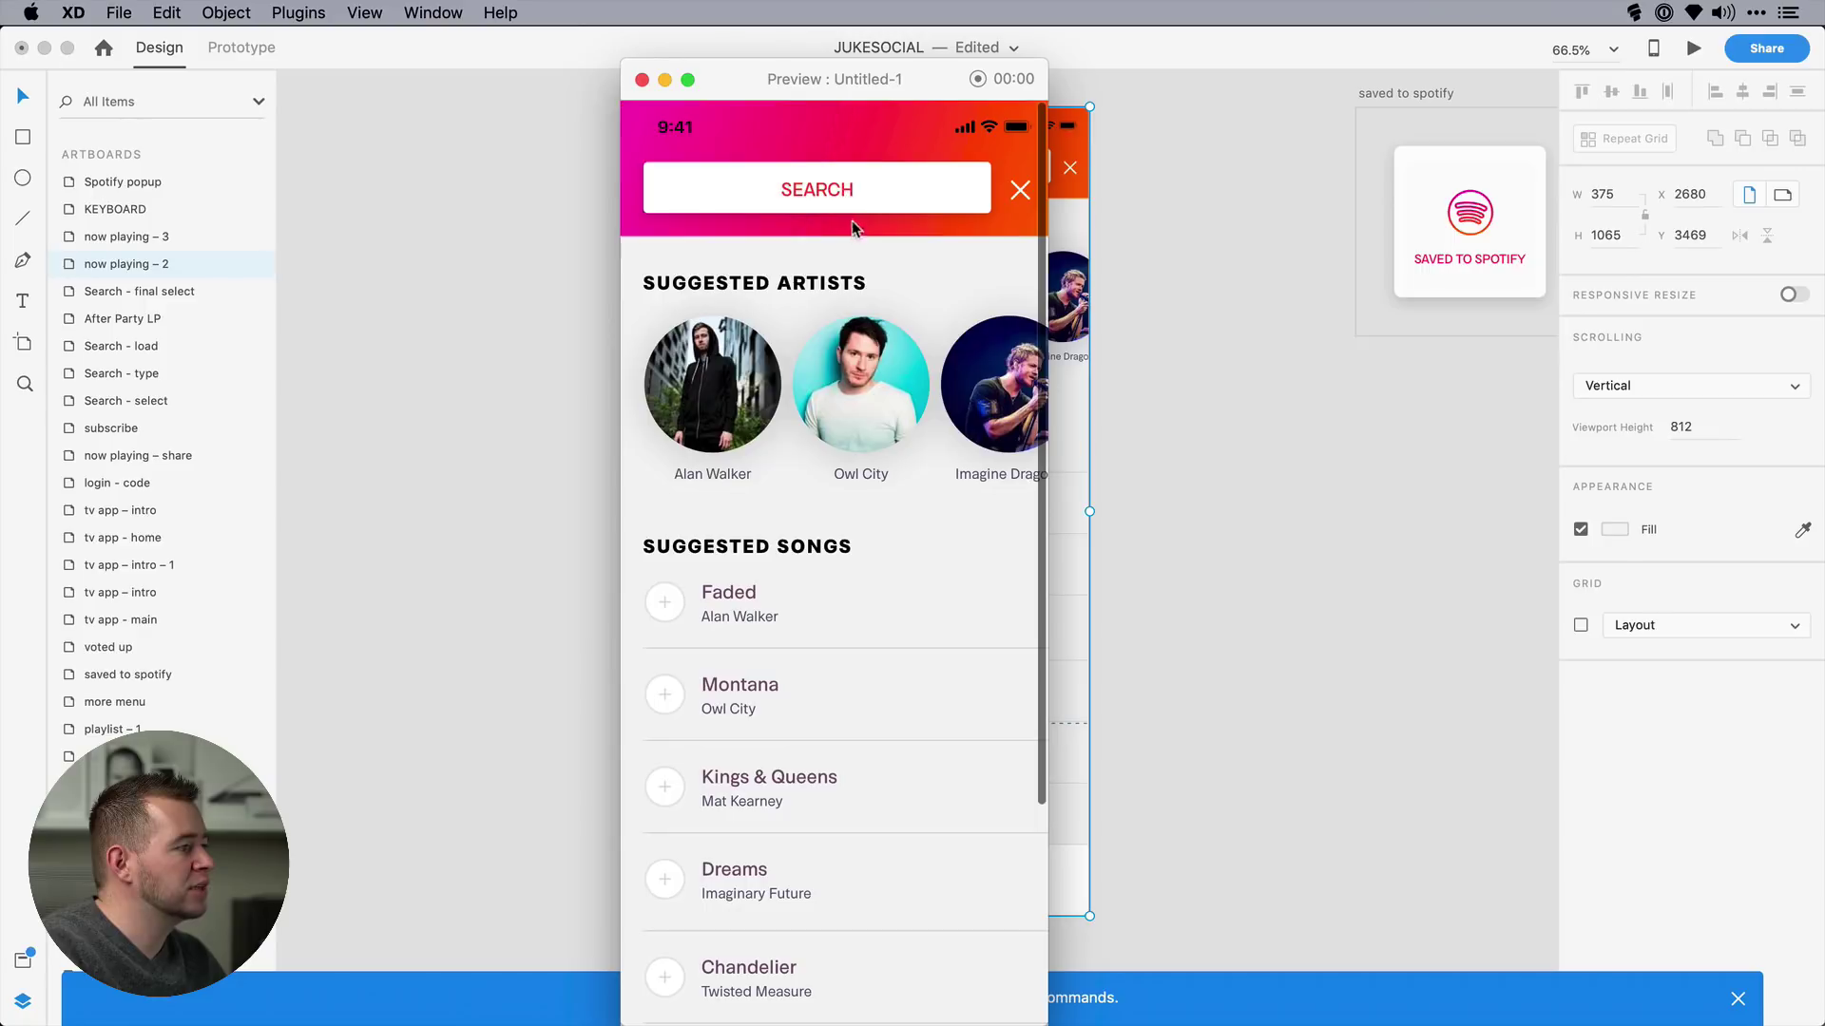
scroll(875, 393, "down", 5)
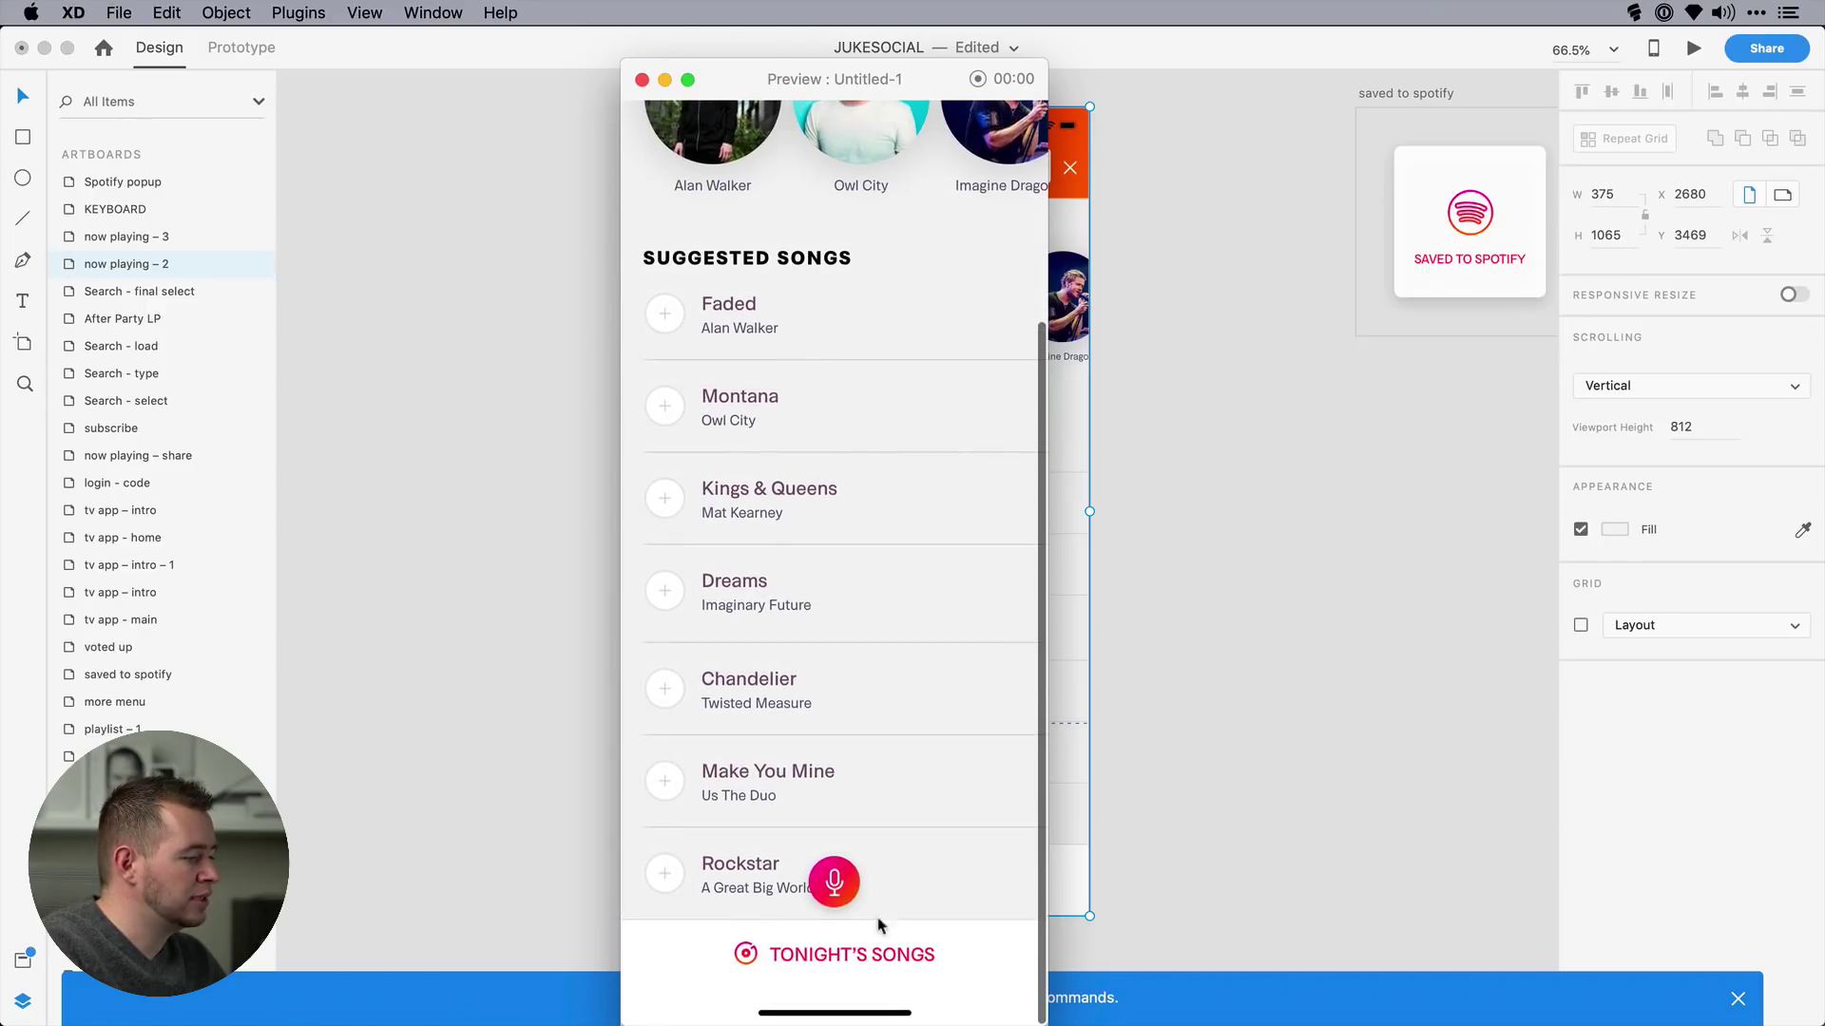
scroll(840, 935, "up", 5)
scroll(840, 665, "down", 5)
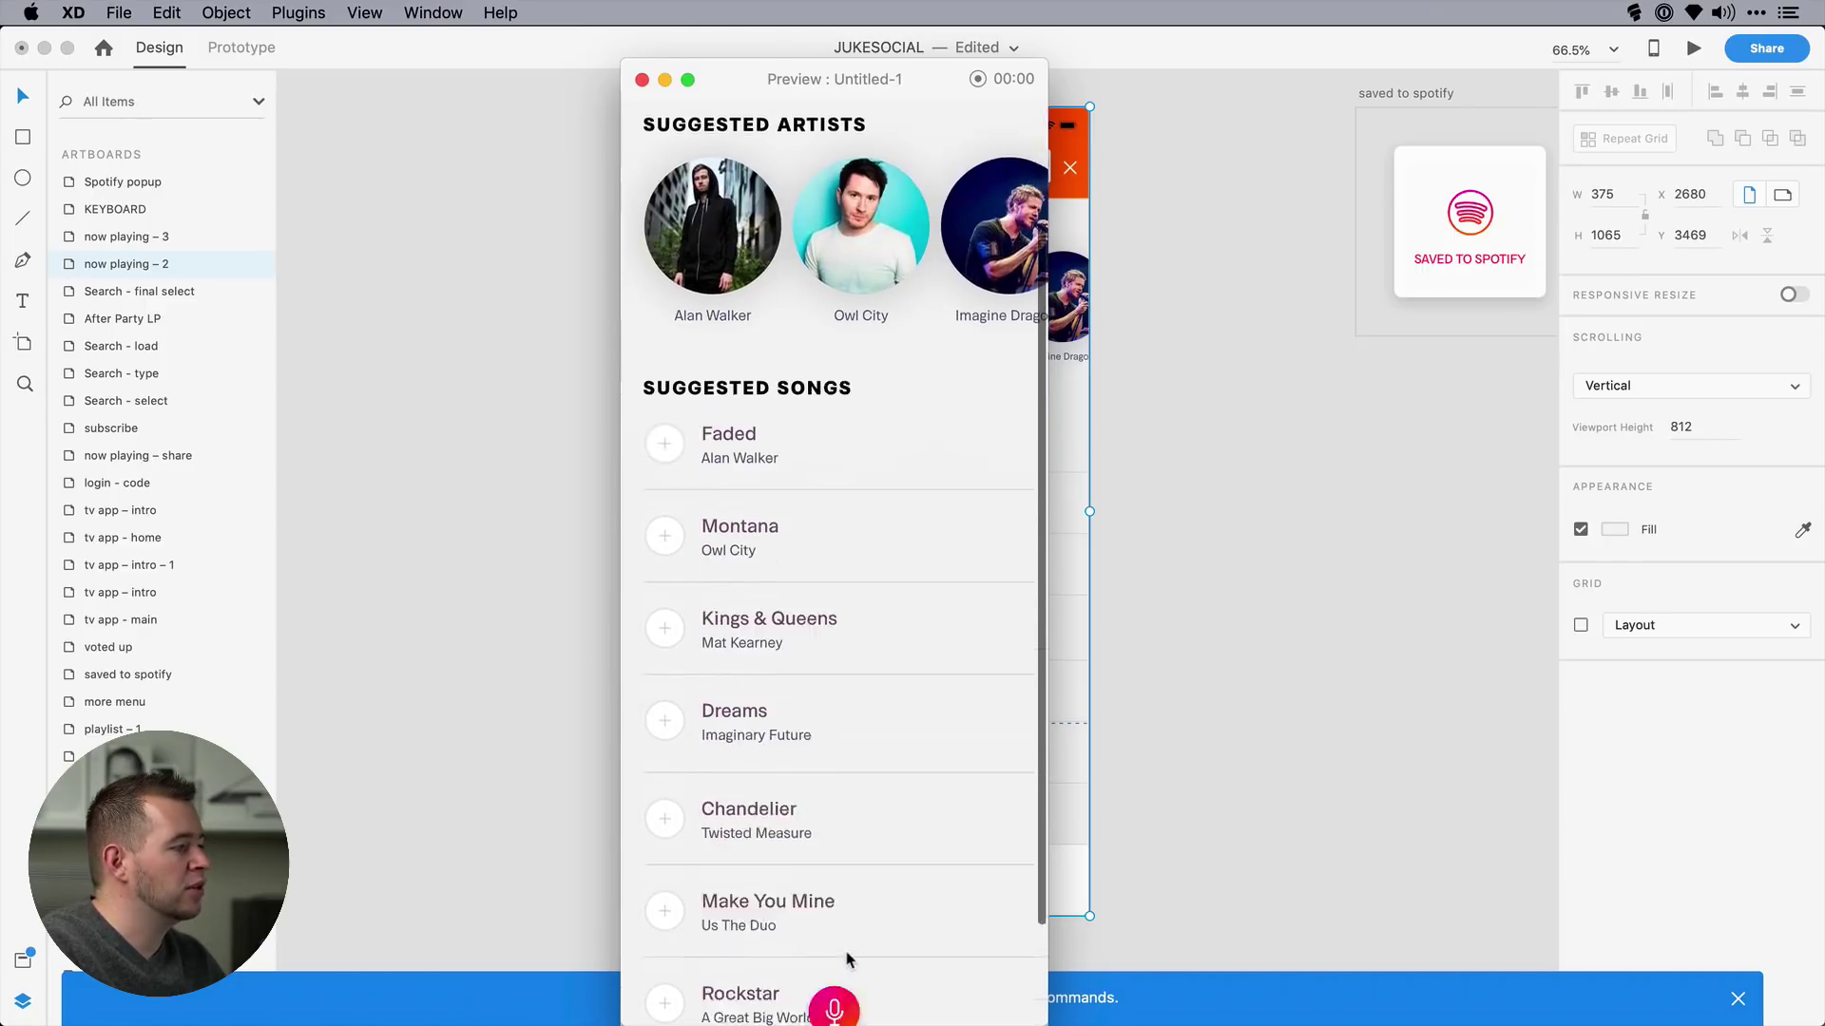
left_click_drag(636, 62, 1312, 101)
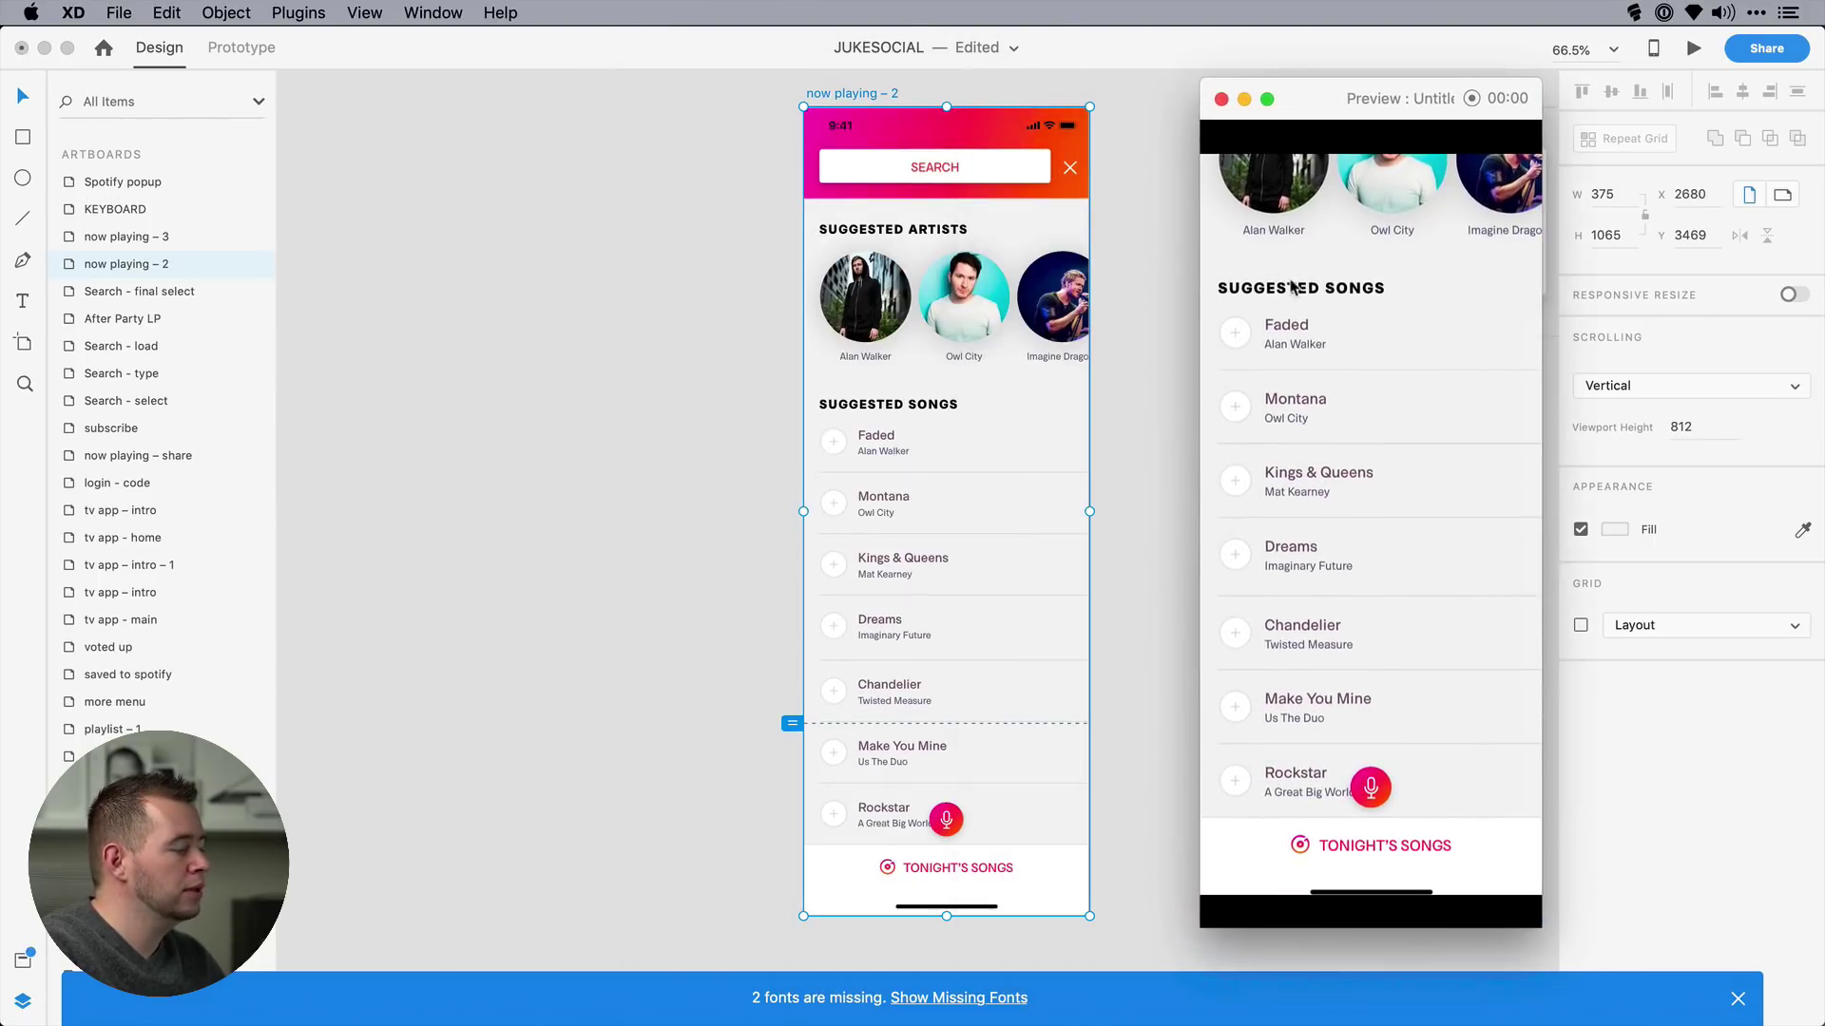
- Move the mic button and TONIGHT'S SONGS footer to Y 663 and fix their position when scrolling
left_click(849, 100)
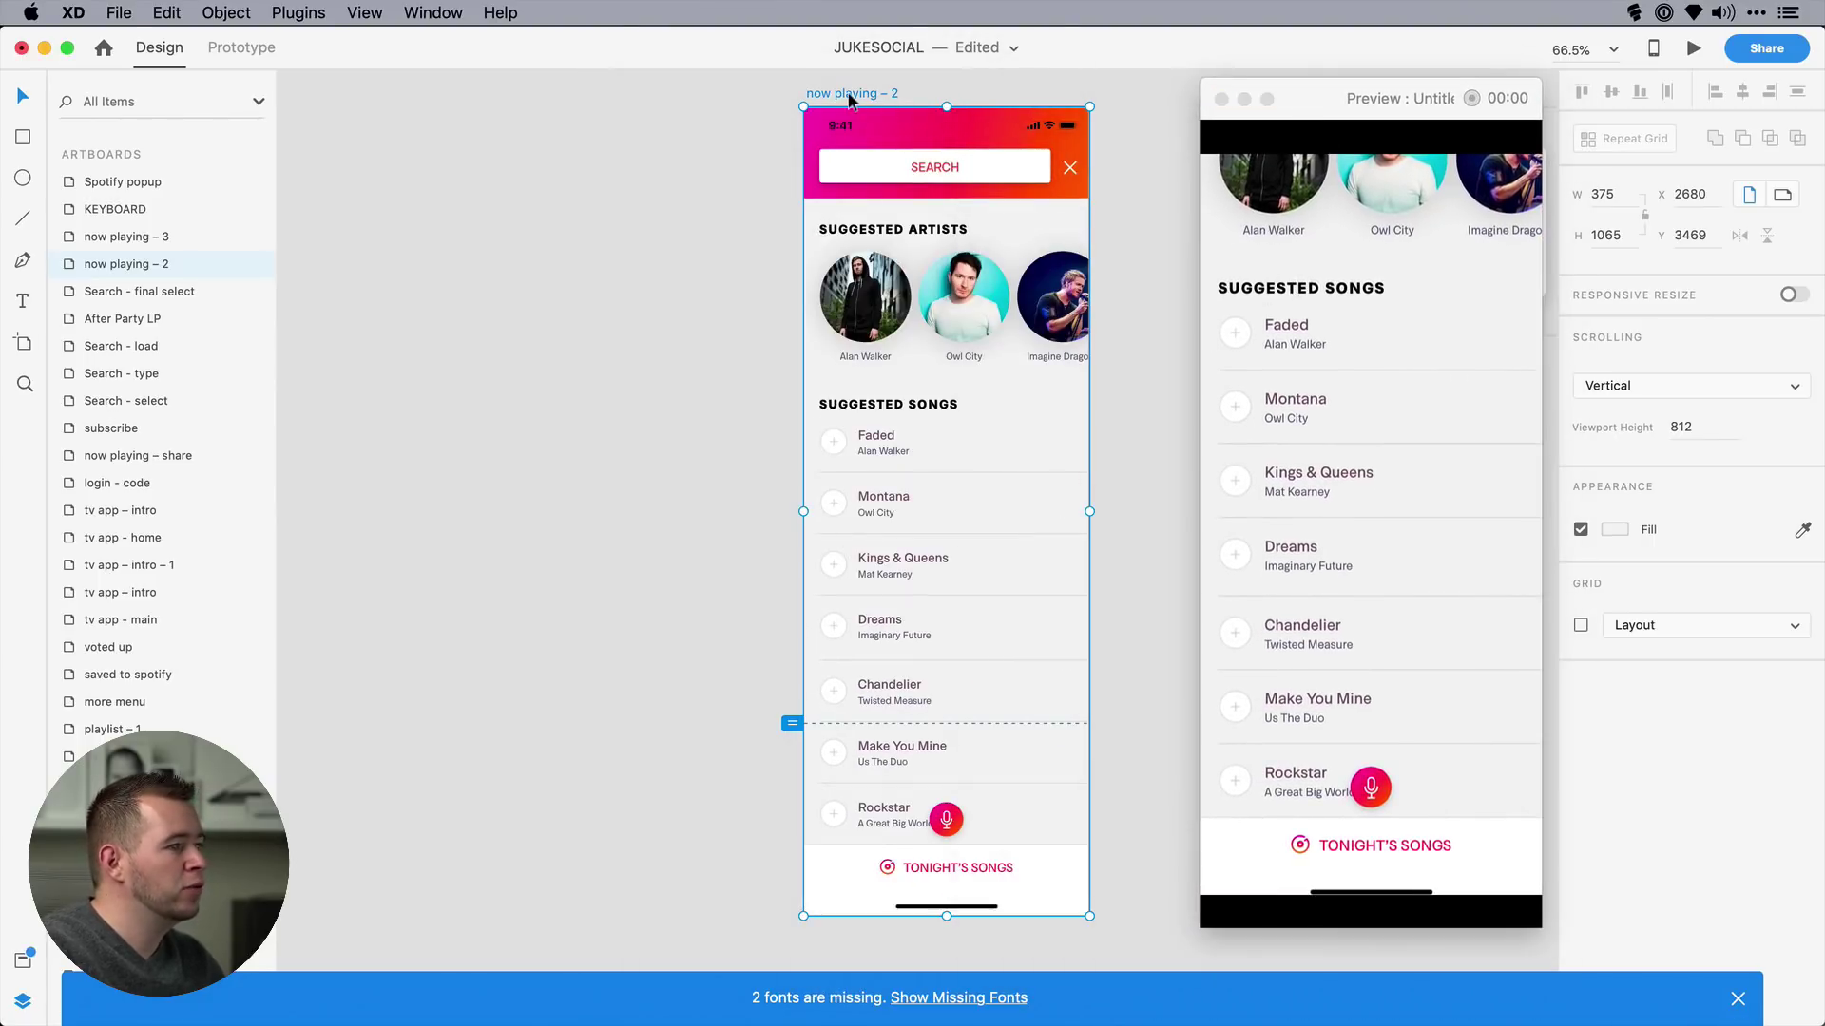
left_click(1701, 427)
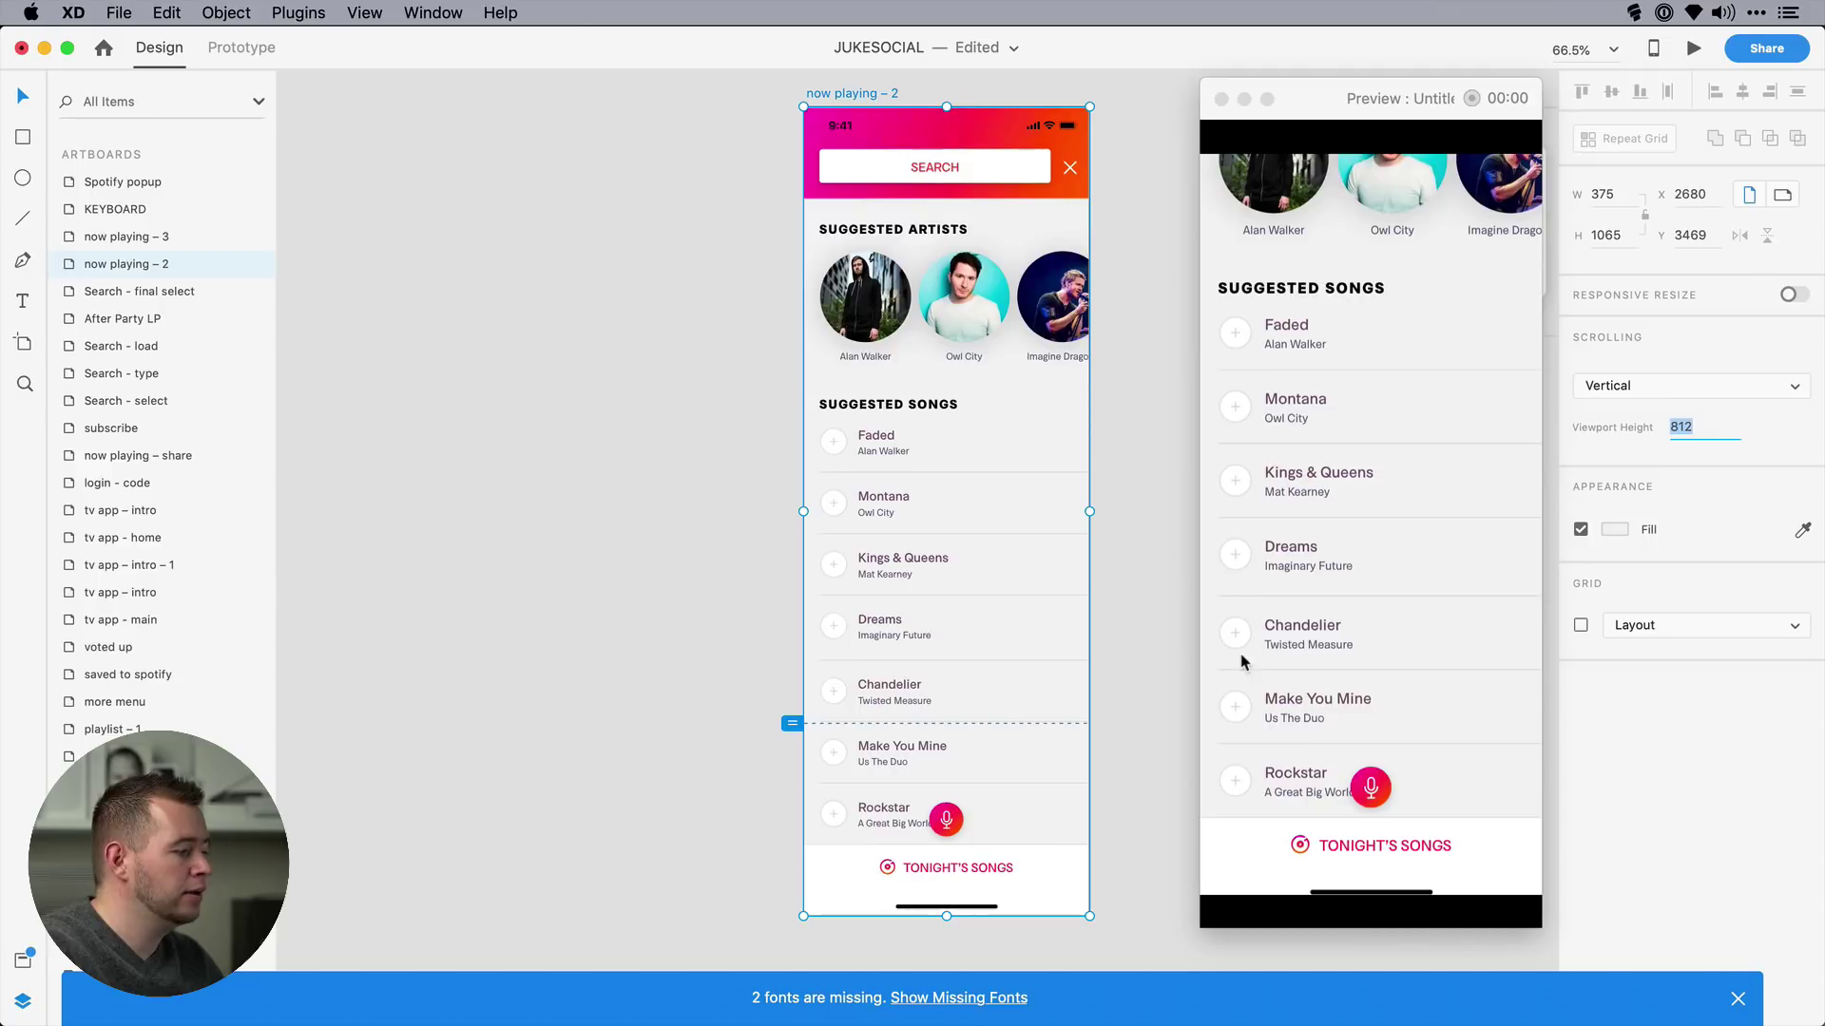
left_click(1132, 757)
left_click(946, 817)
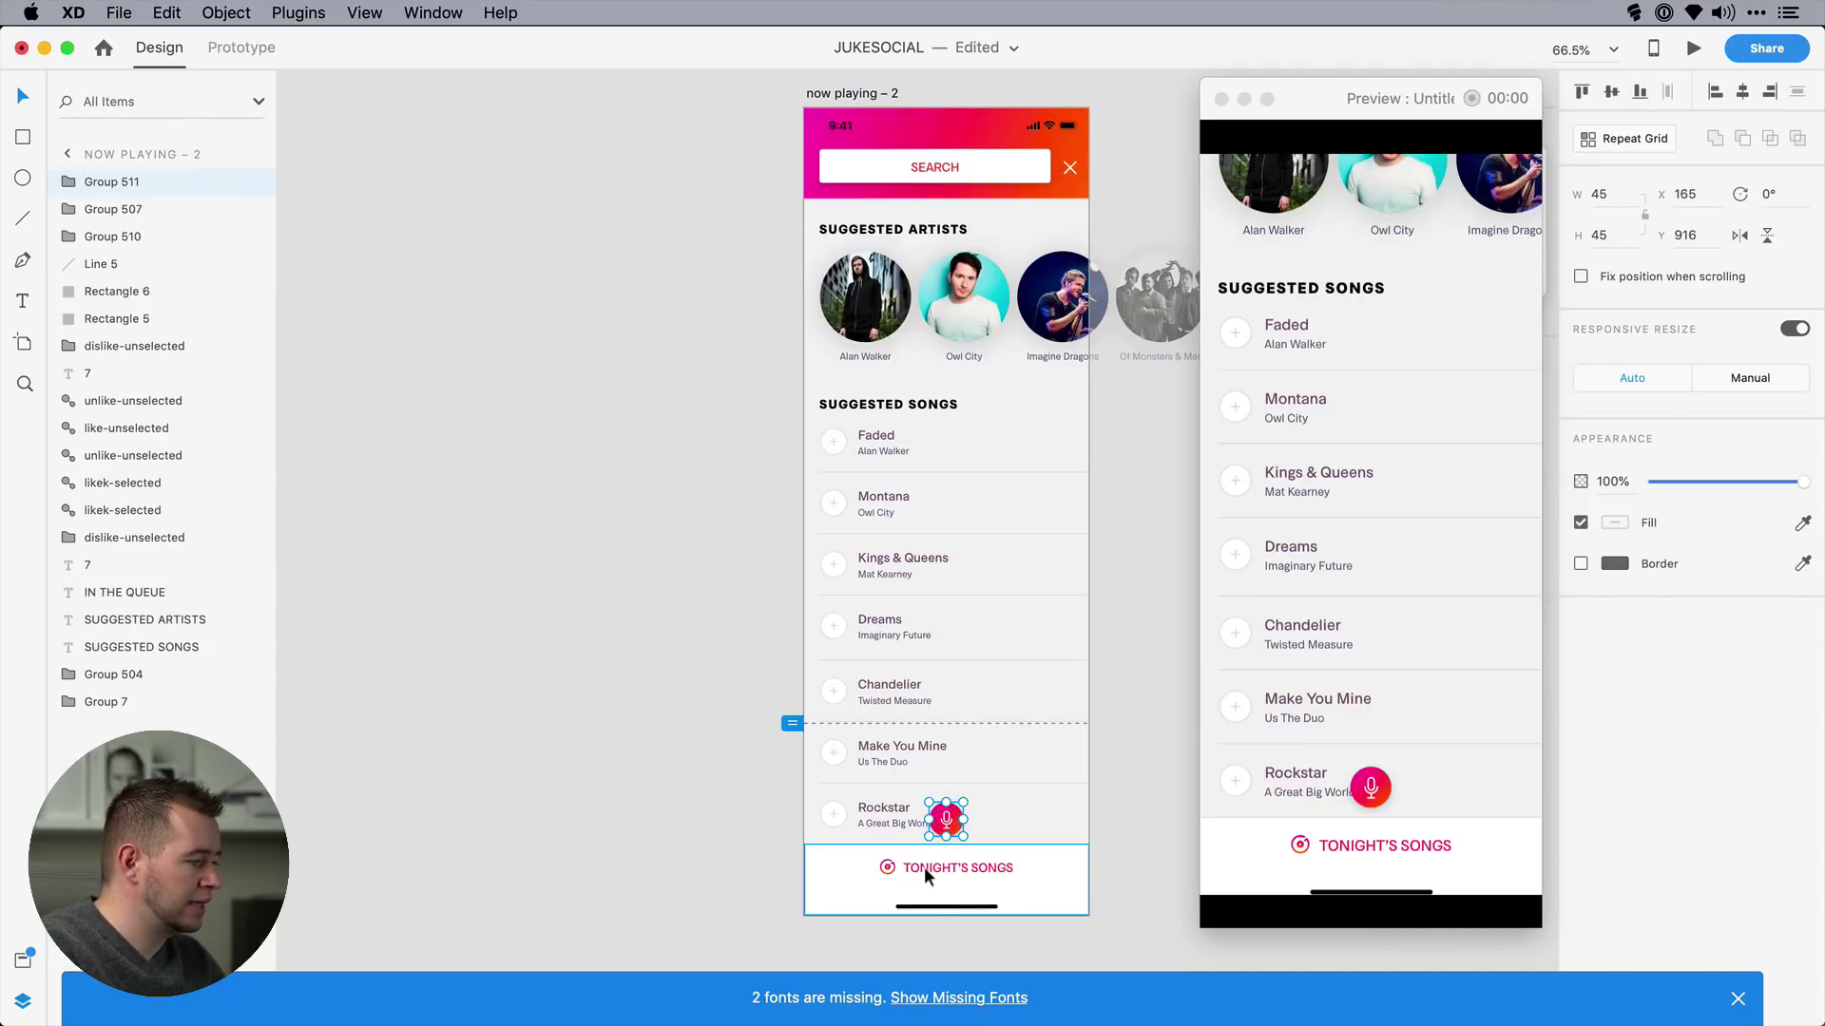
left_click(924, 867, "shift")
left_click_drag(992, 875, 981, 683)
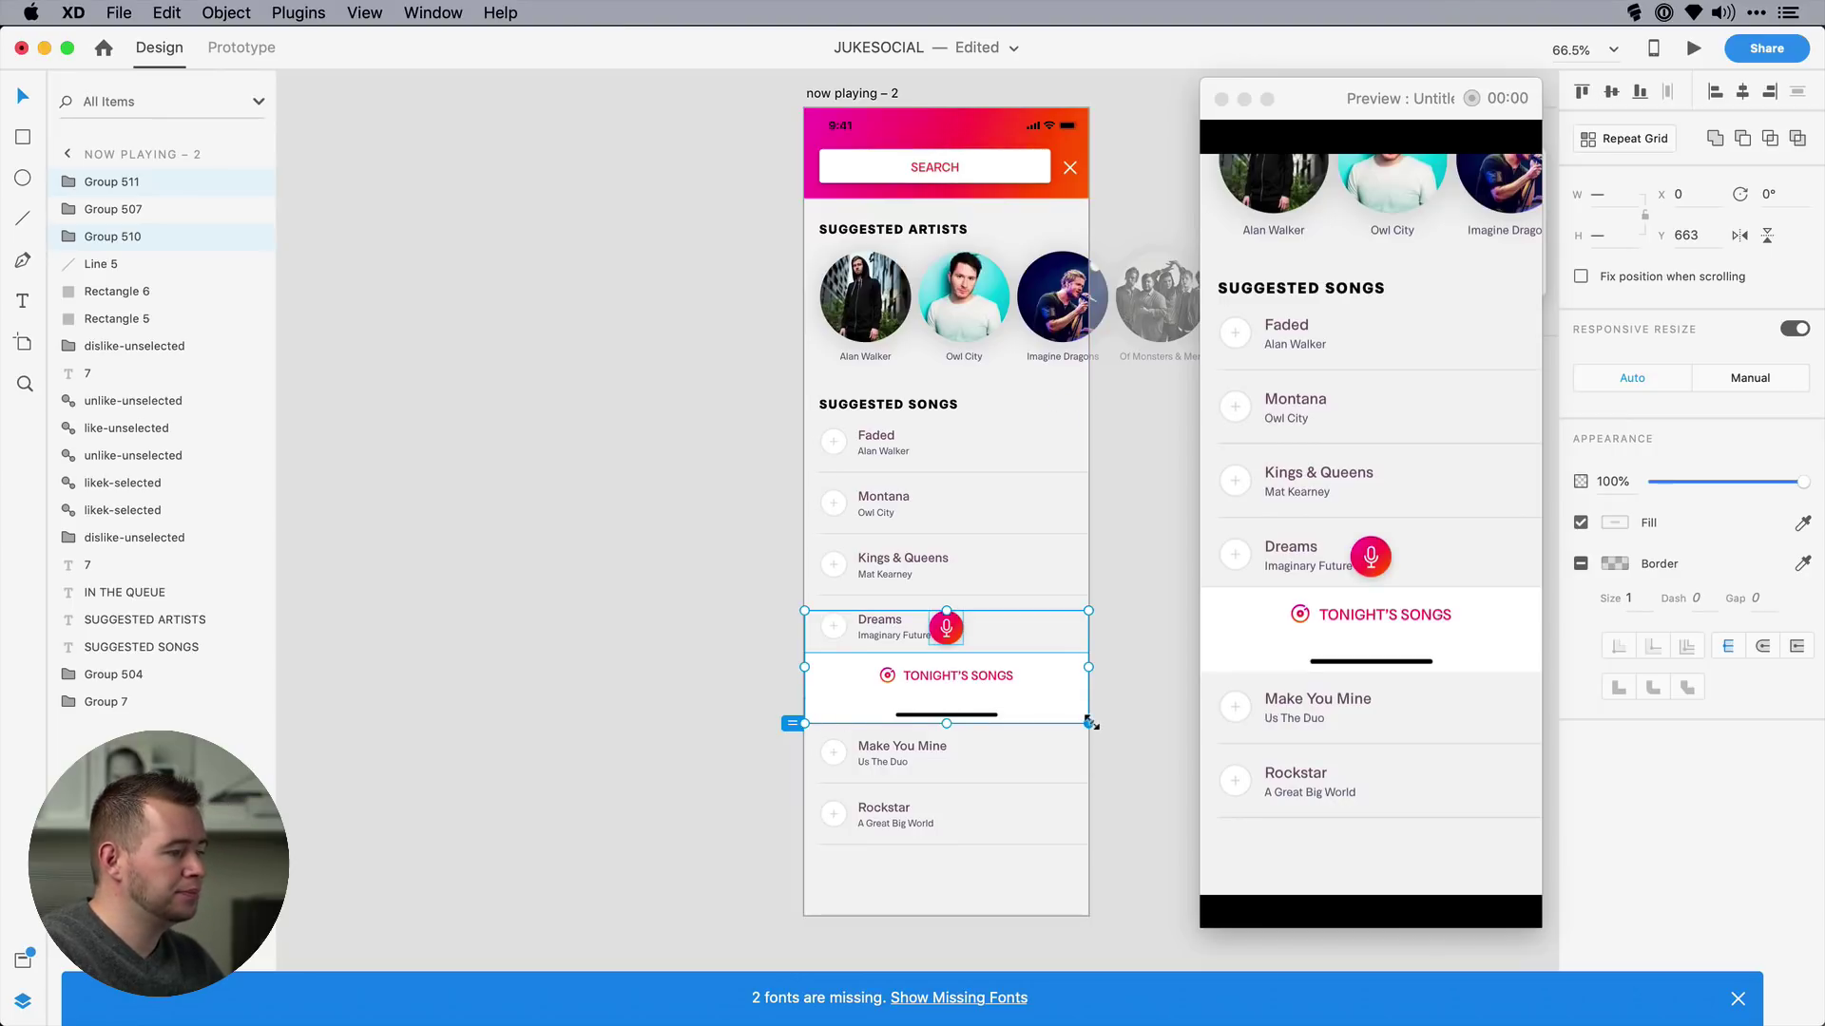
left_click(1580, 277)
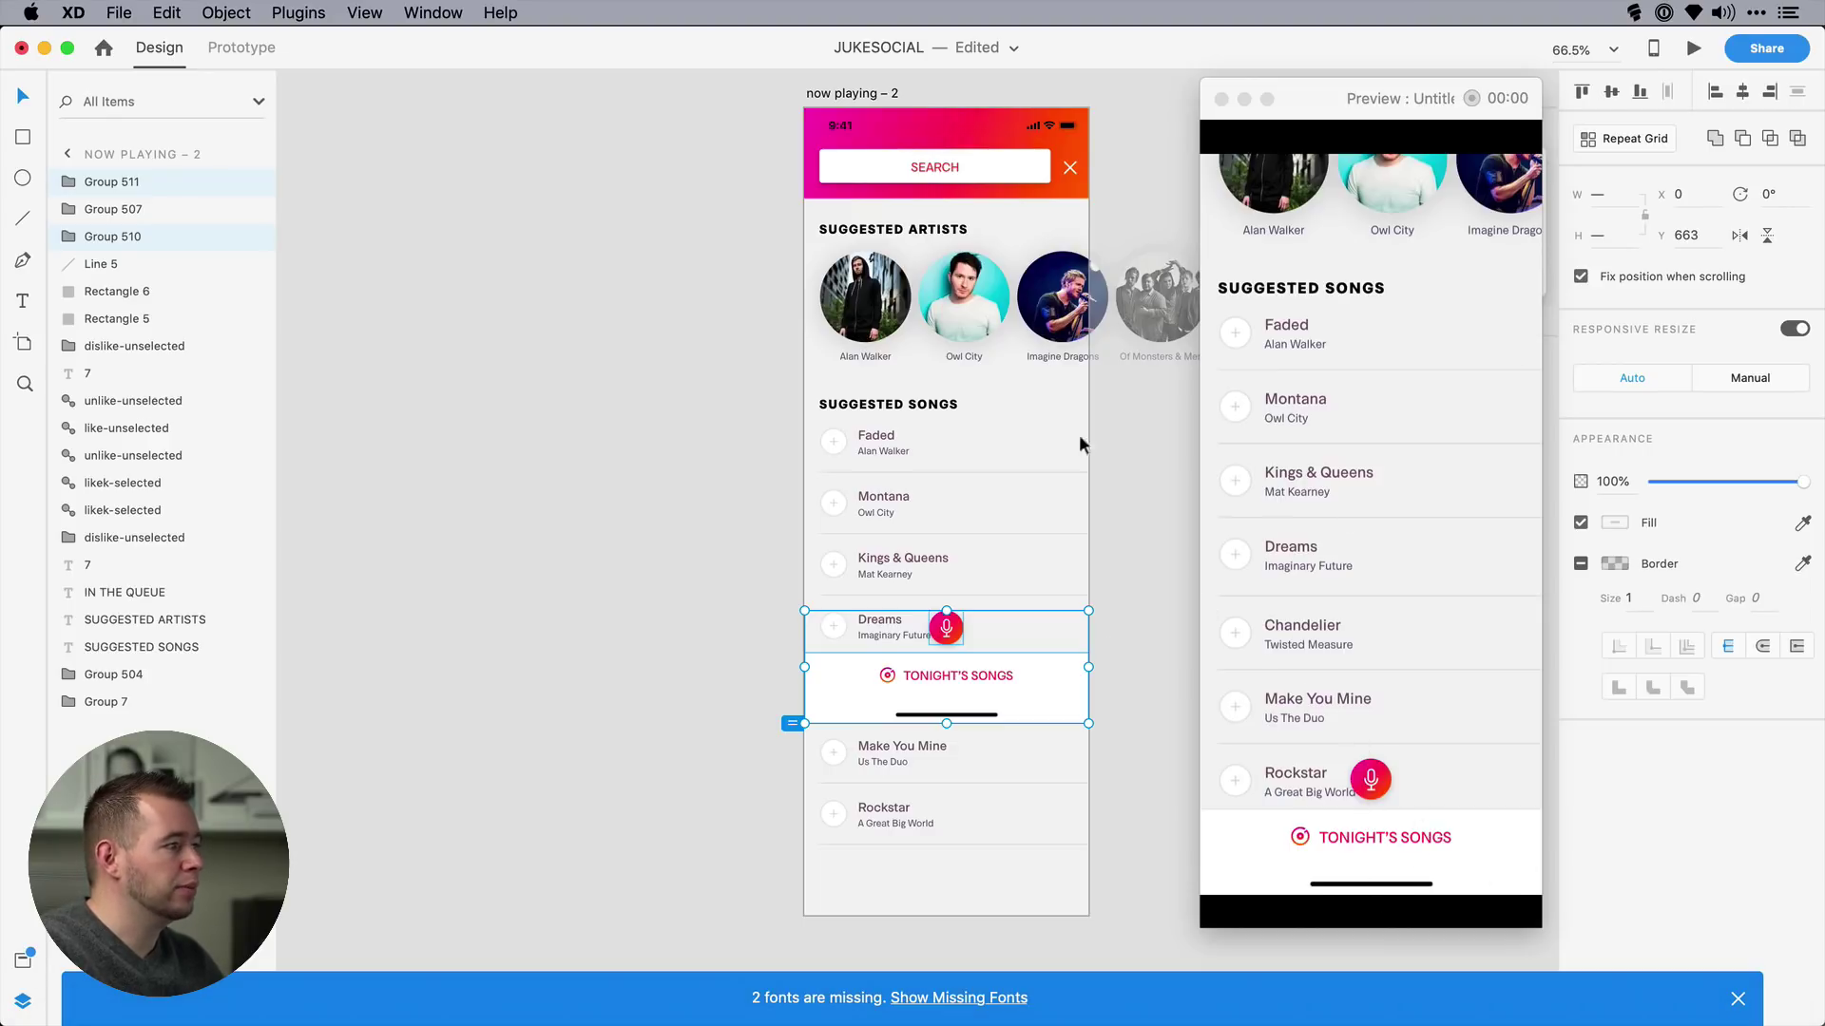
- Fix the search header group's position when scrolling, then scroll the preview to confirm it stays pinned
left_click(926, 153)
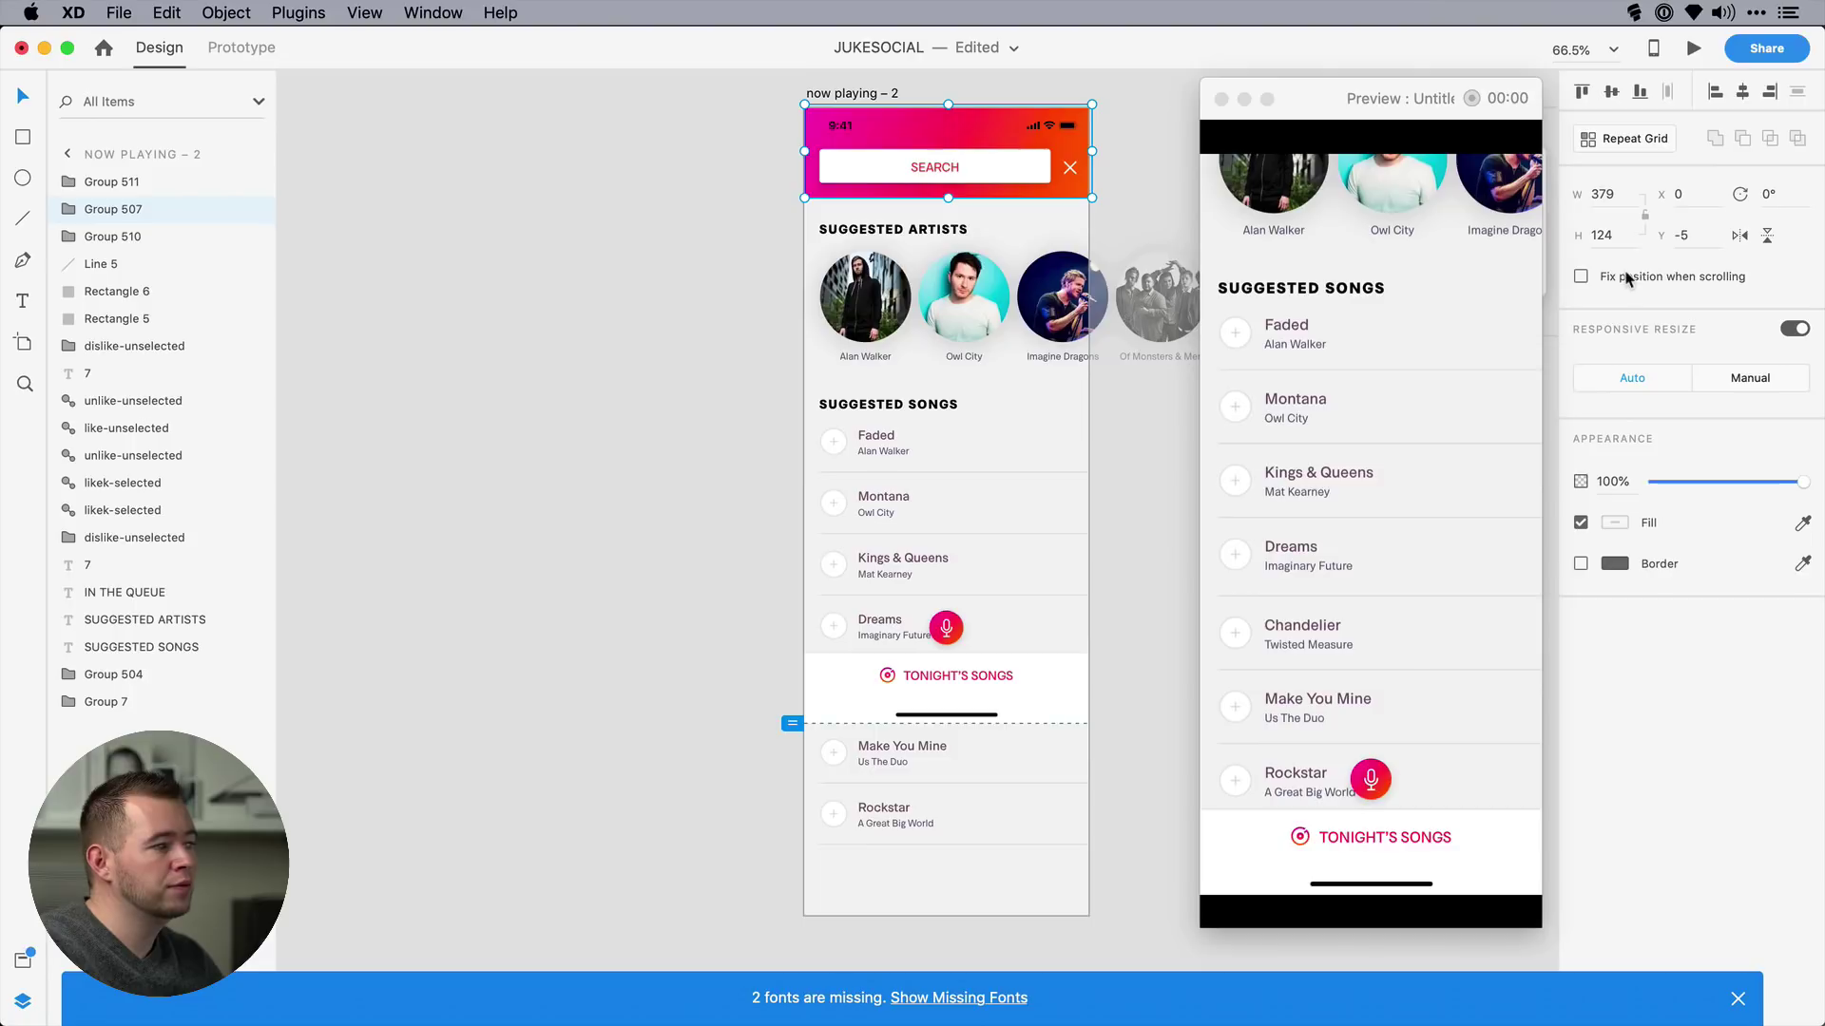
left_click(1581, 276)
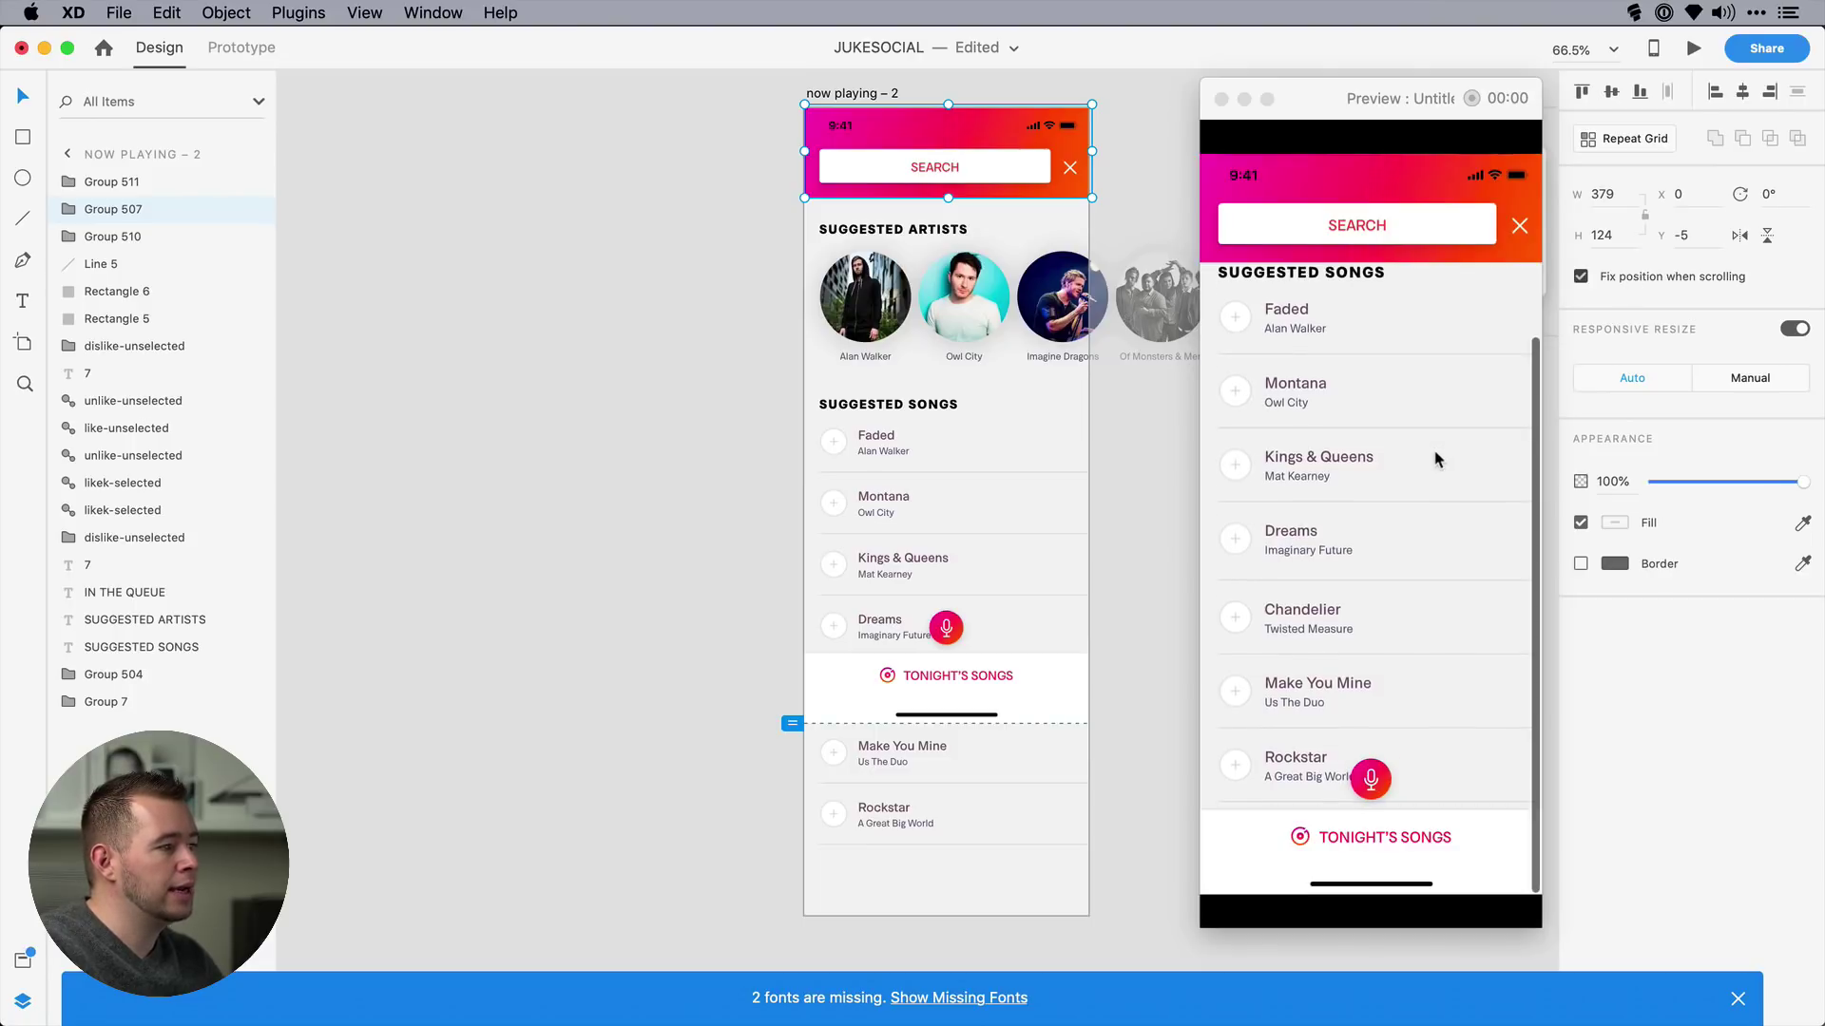
scroll(1433, 458, "up", 5)
scroll(1433, 458, "down", 3)
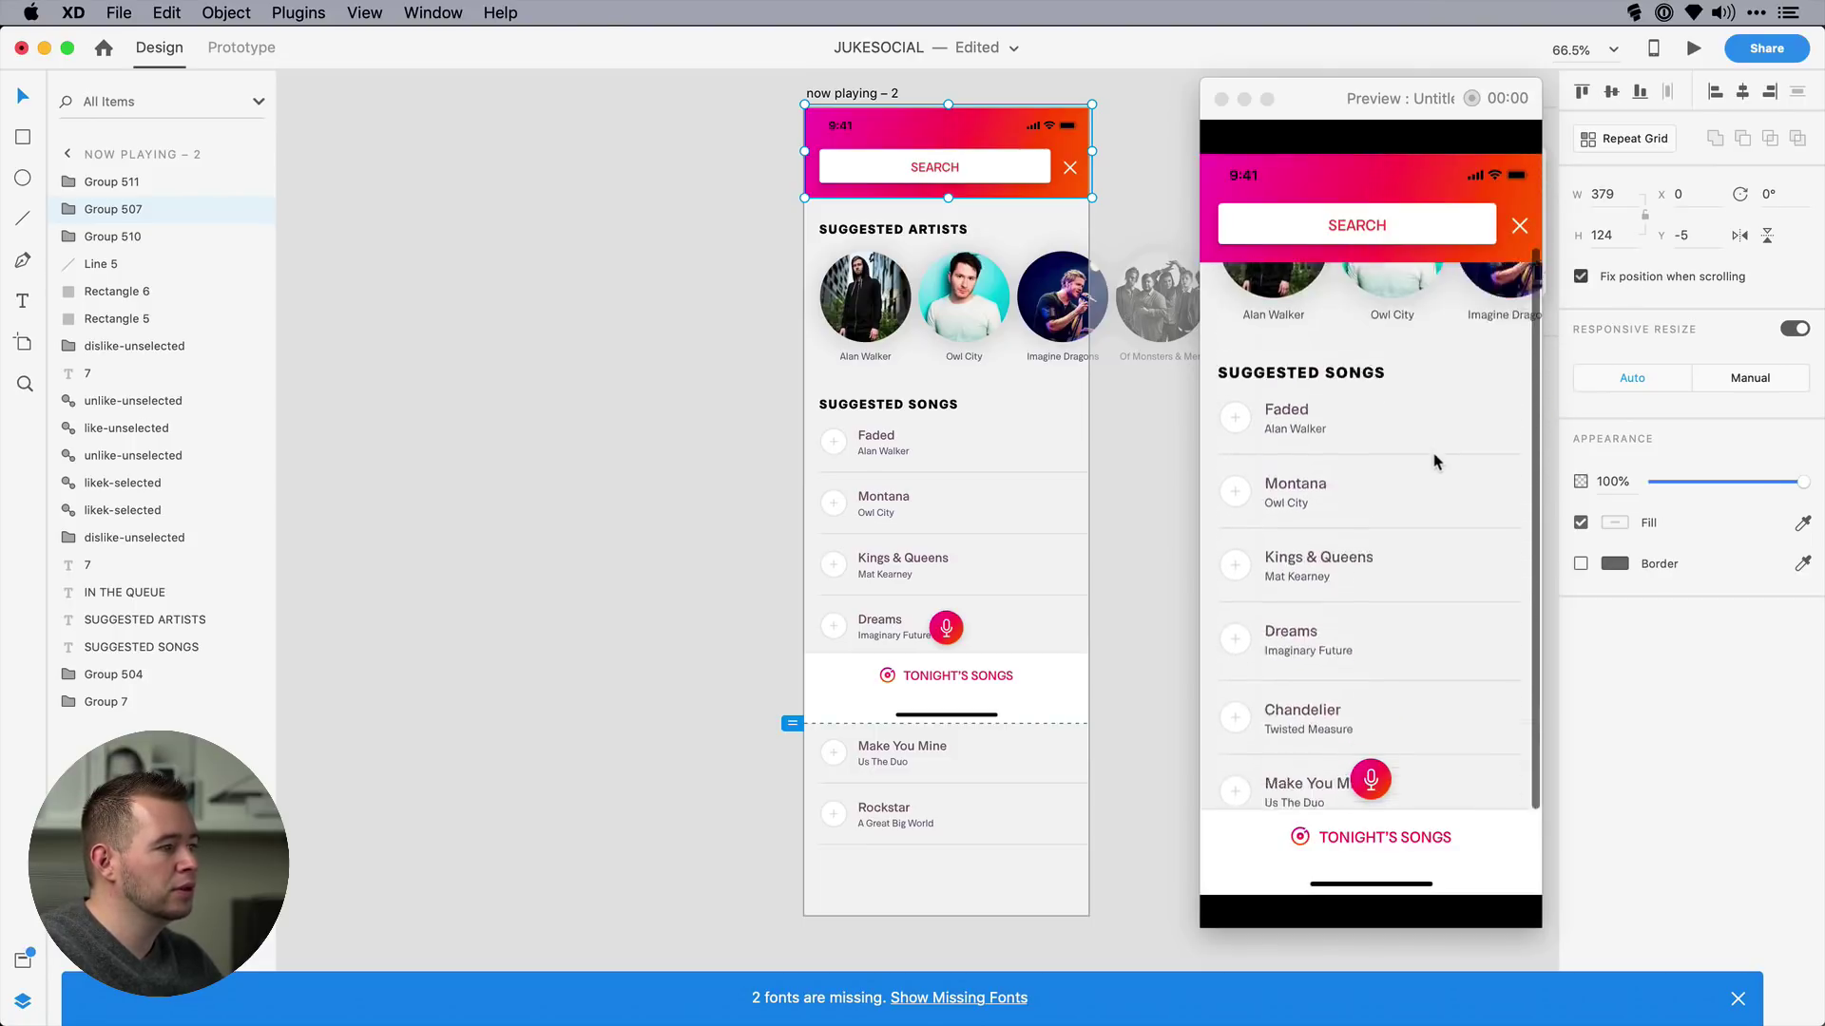
scroll(1433, 458, "up", 3)
scroll(1433, 458, "down", 3)
scroll(1433, 461, "down", 3)
scroll(1433, 461, "up", 4)
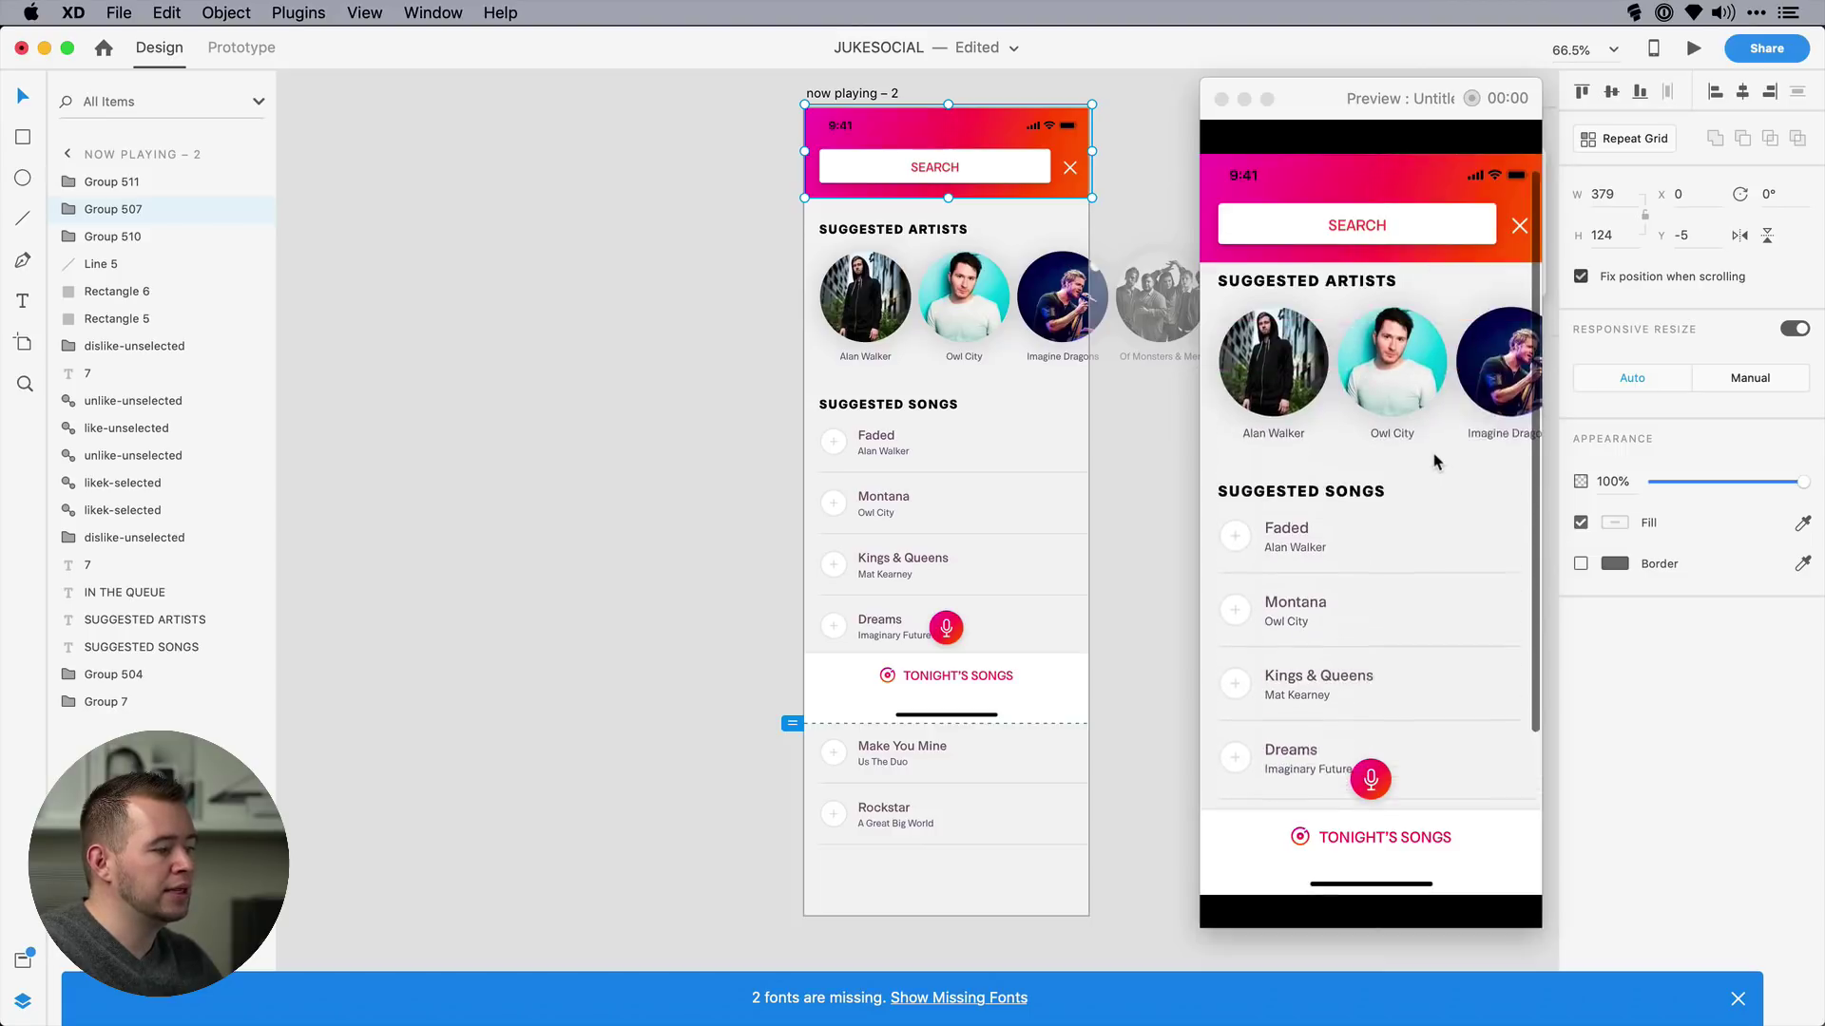
scroll(1433, 461, "down", 3)
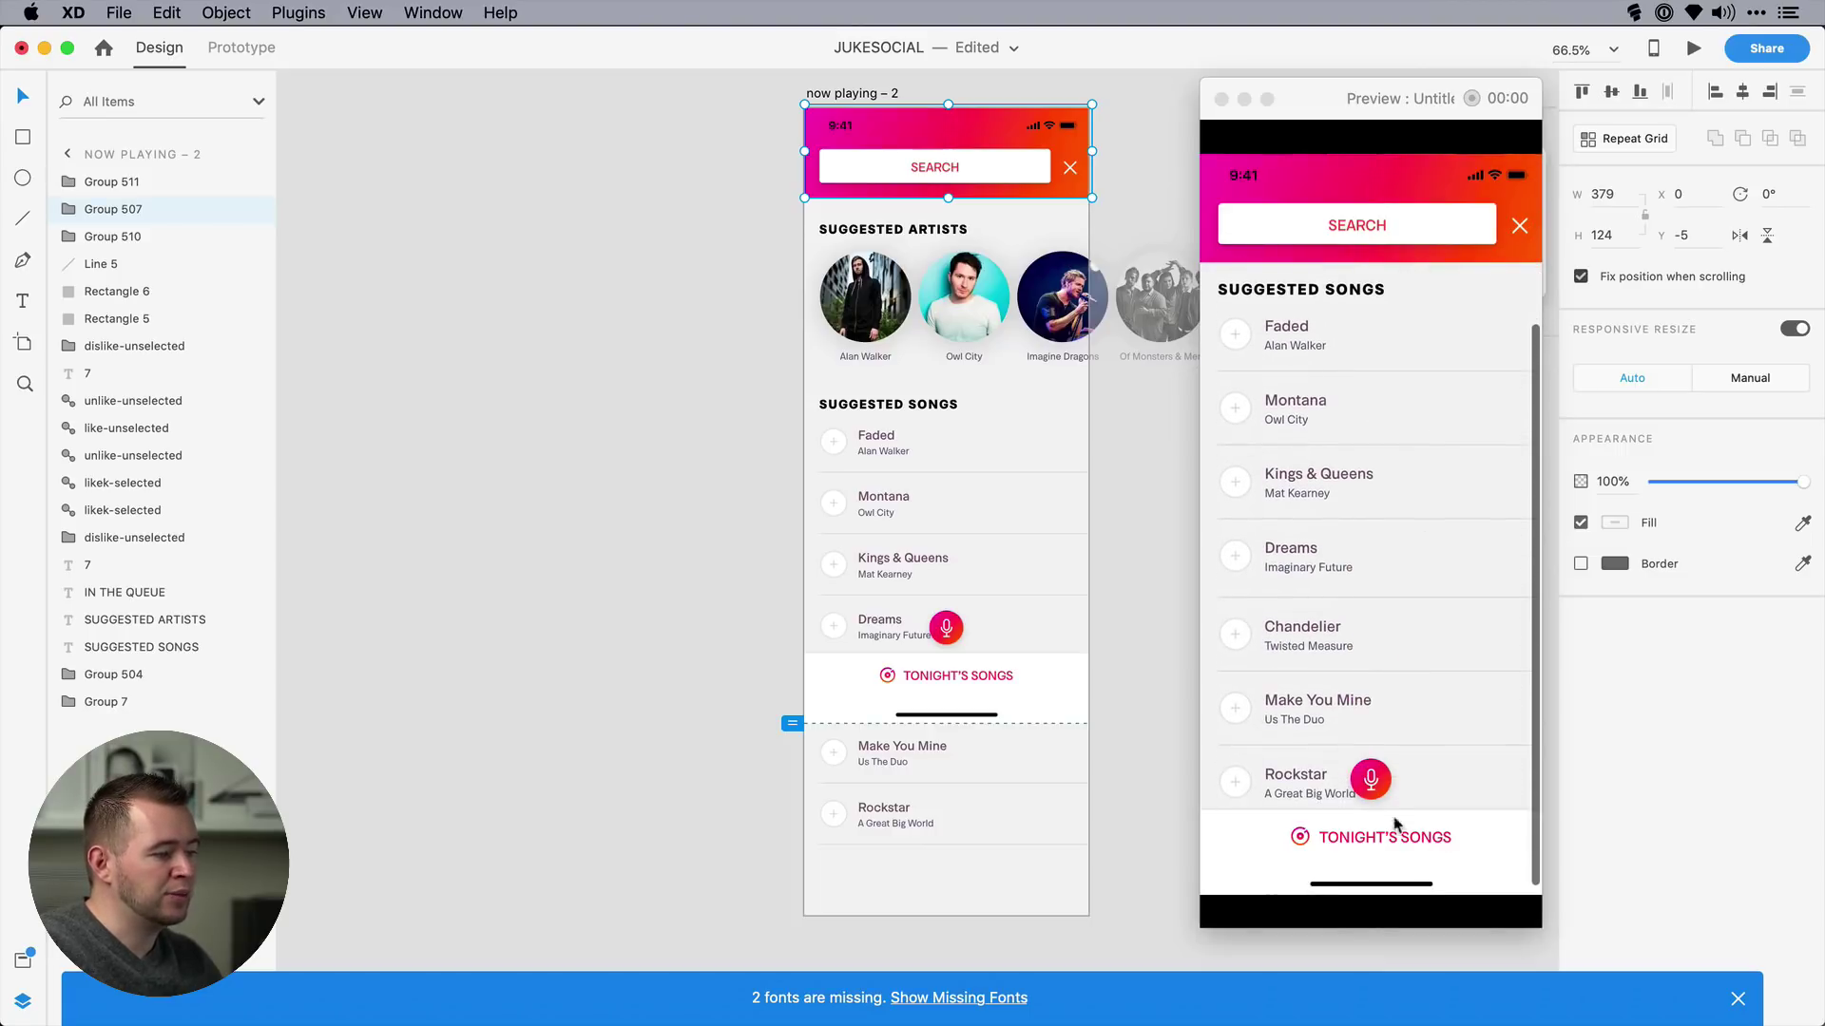
scroll(1416, 635, "up", 3)
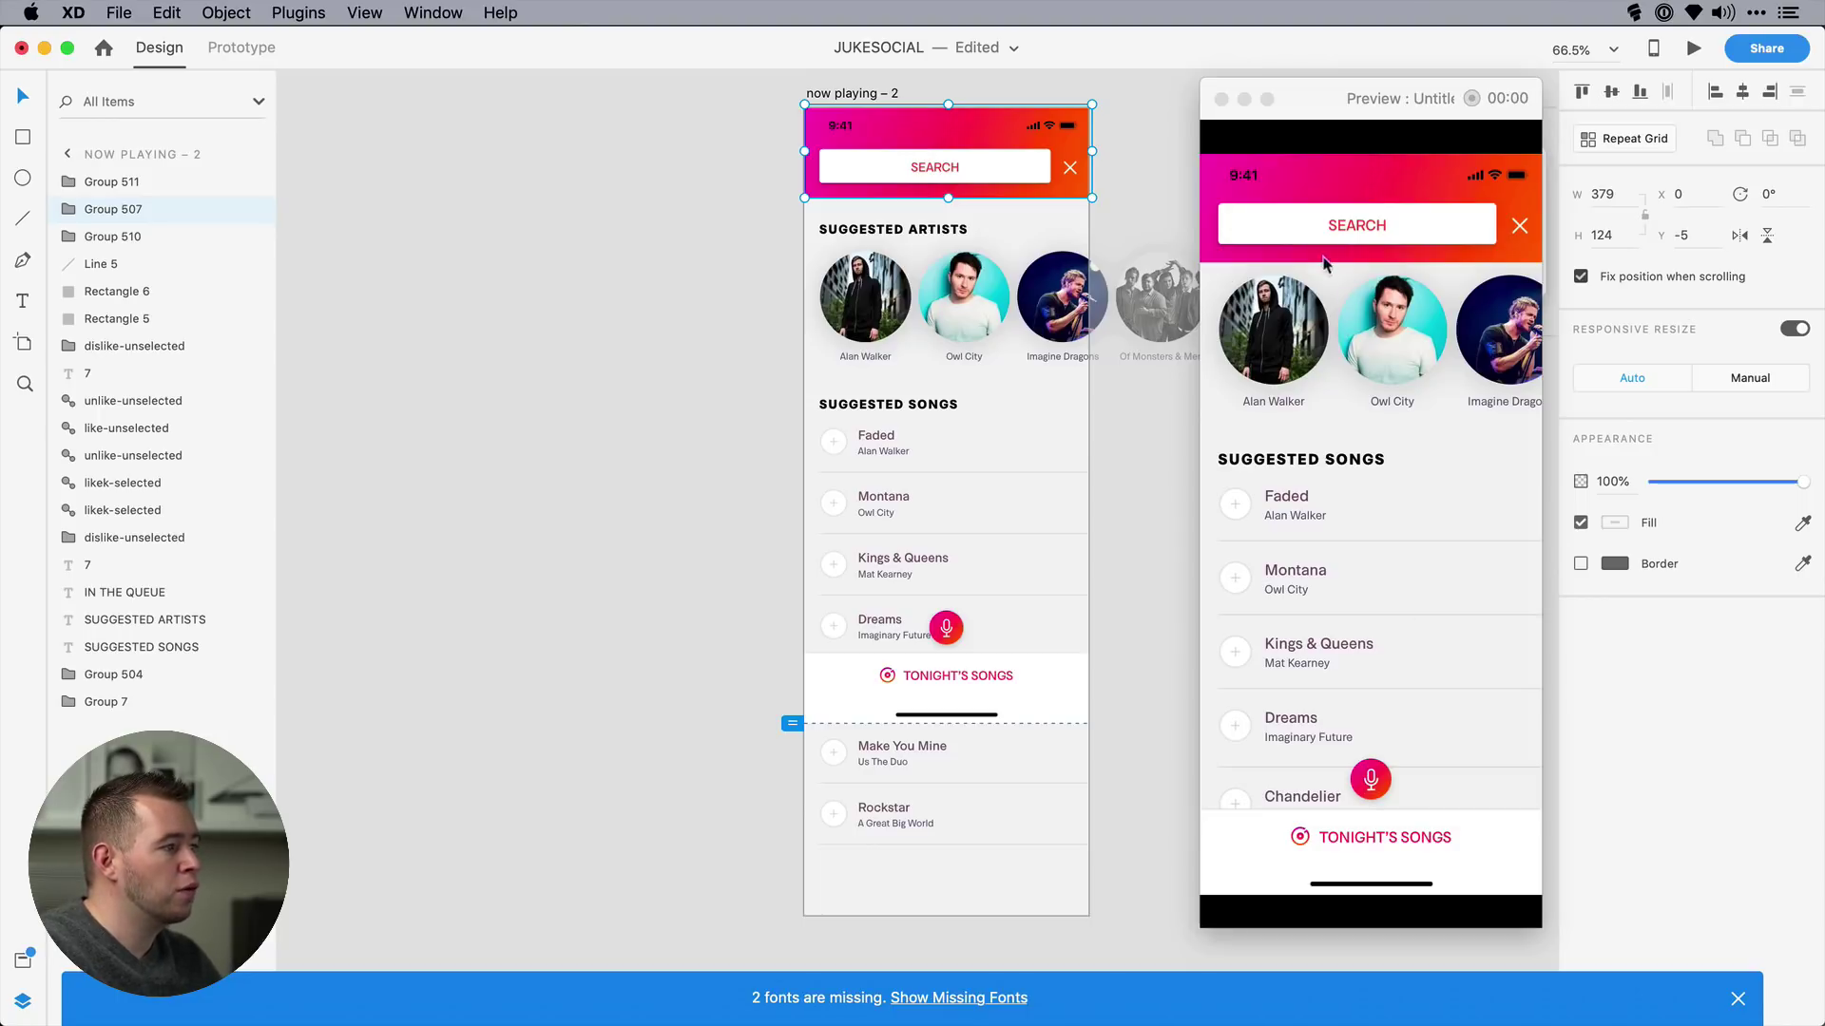
- Move the preview window left and bring the saved to spotify artboard closer
left_click_drag(1211, 110, 311, 111)
left_click(1234, 535)
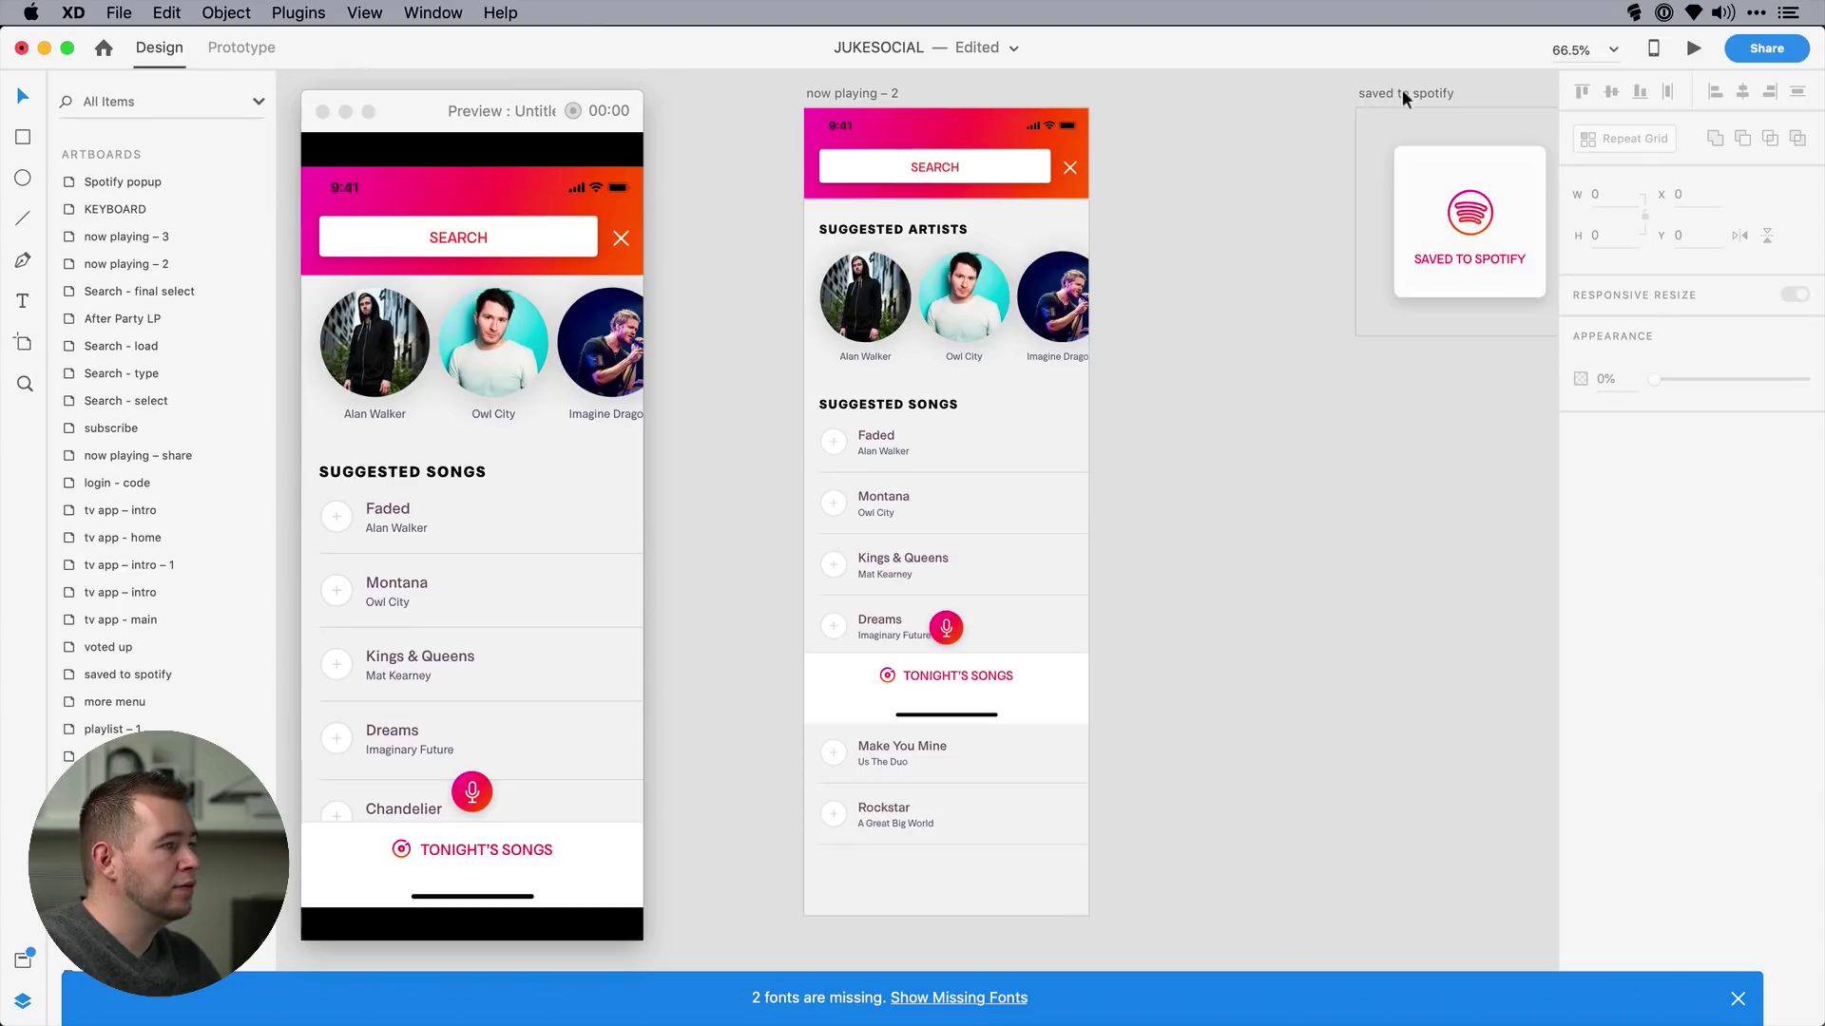
left_click_drag(1404, 93, 1240, 93)
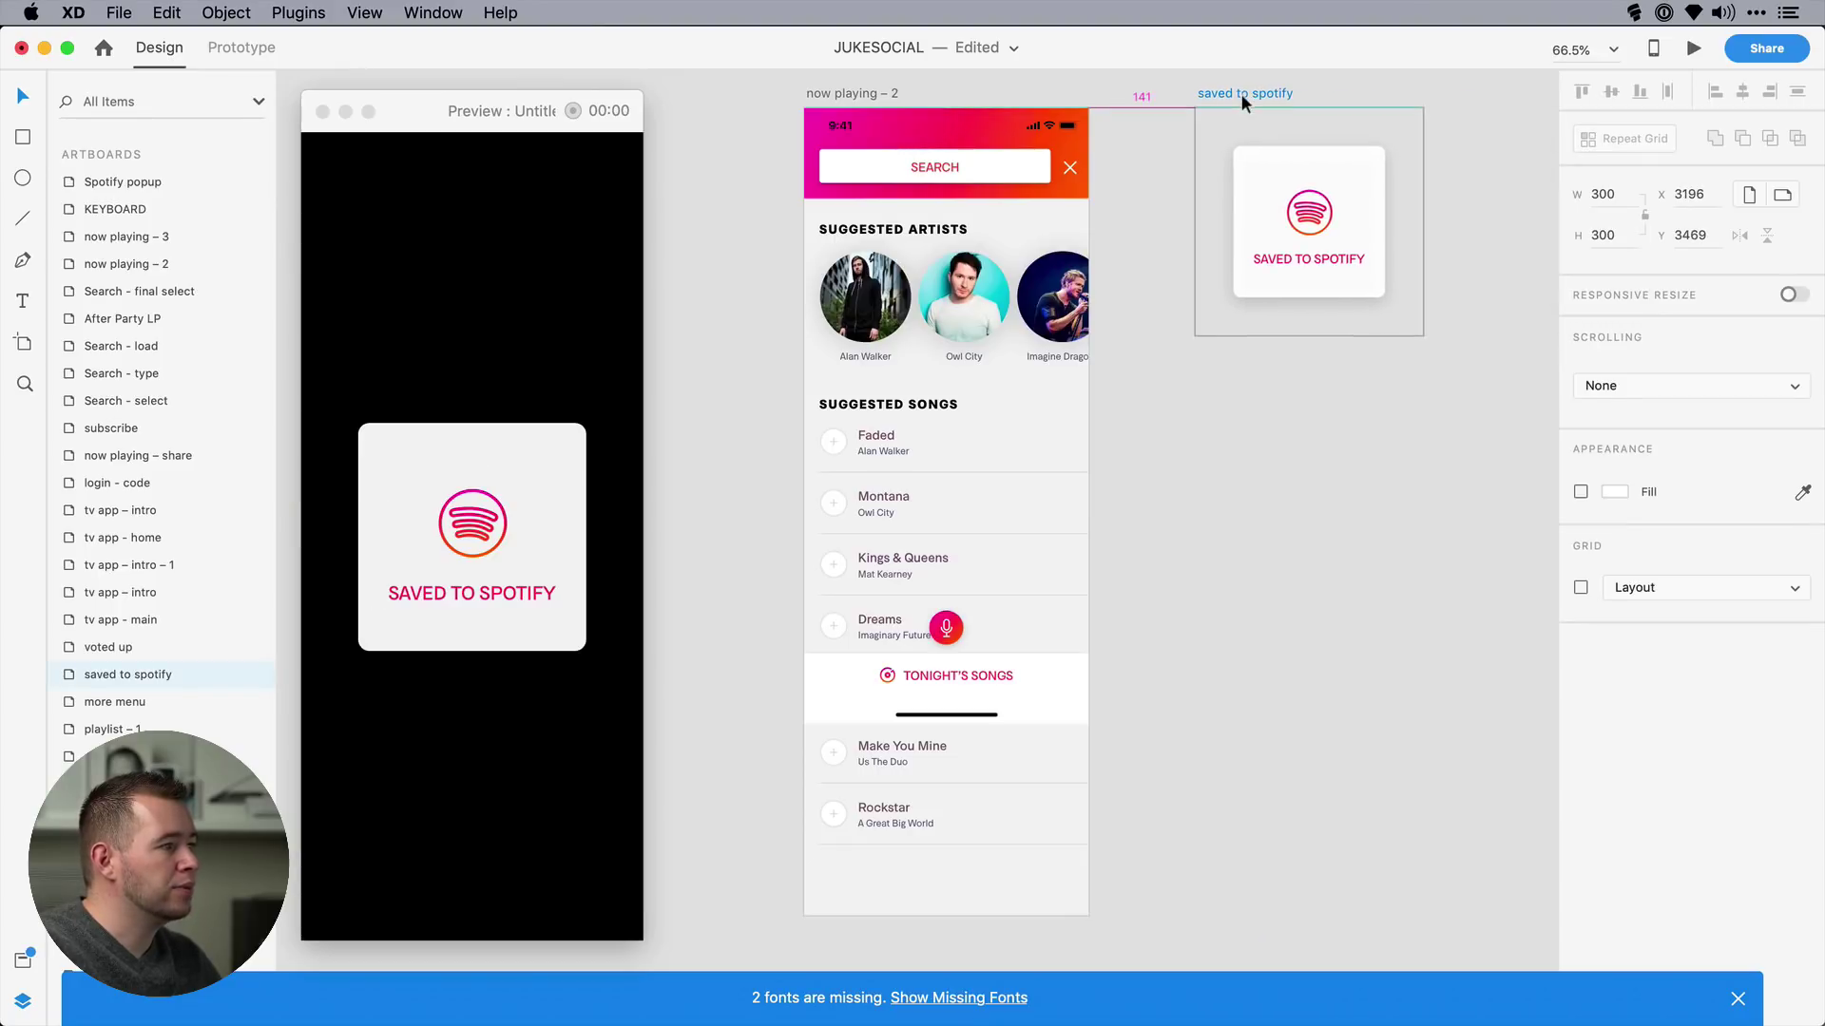
- Wire Faded's add icon to the saved to spotify artboard in Prototype mode
left_click(823, 453)
double_click(832, 439)
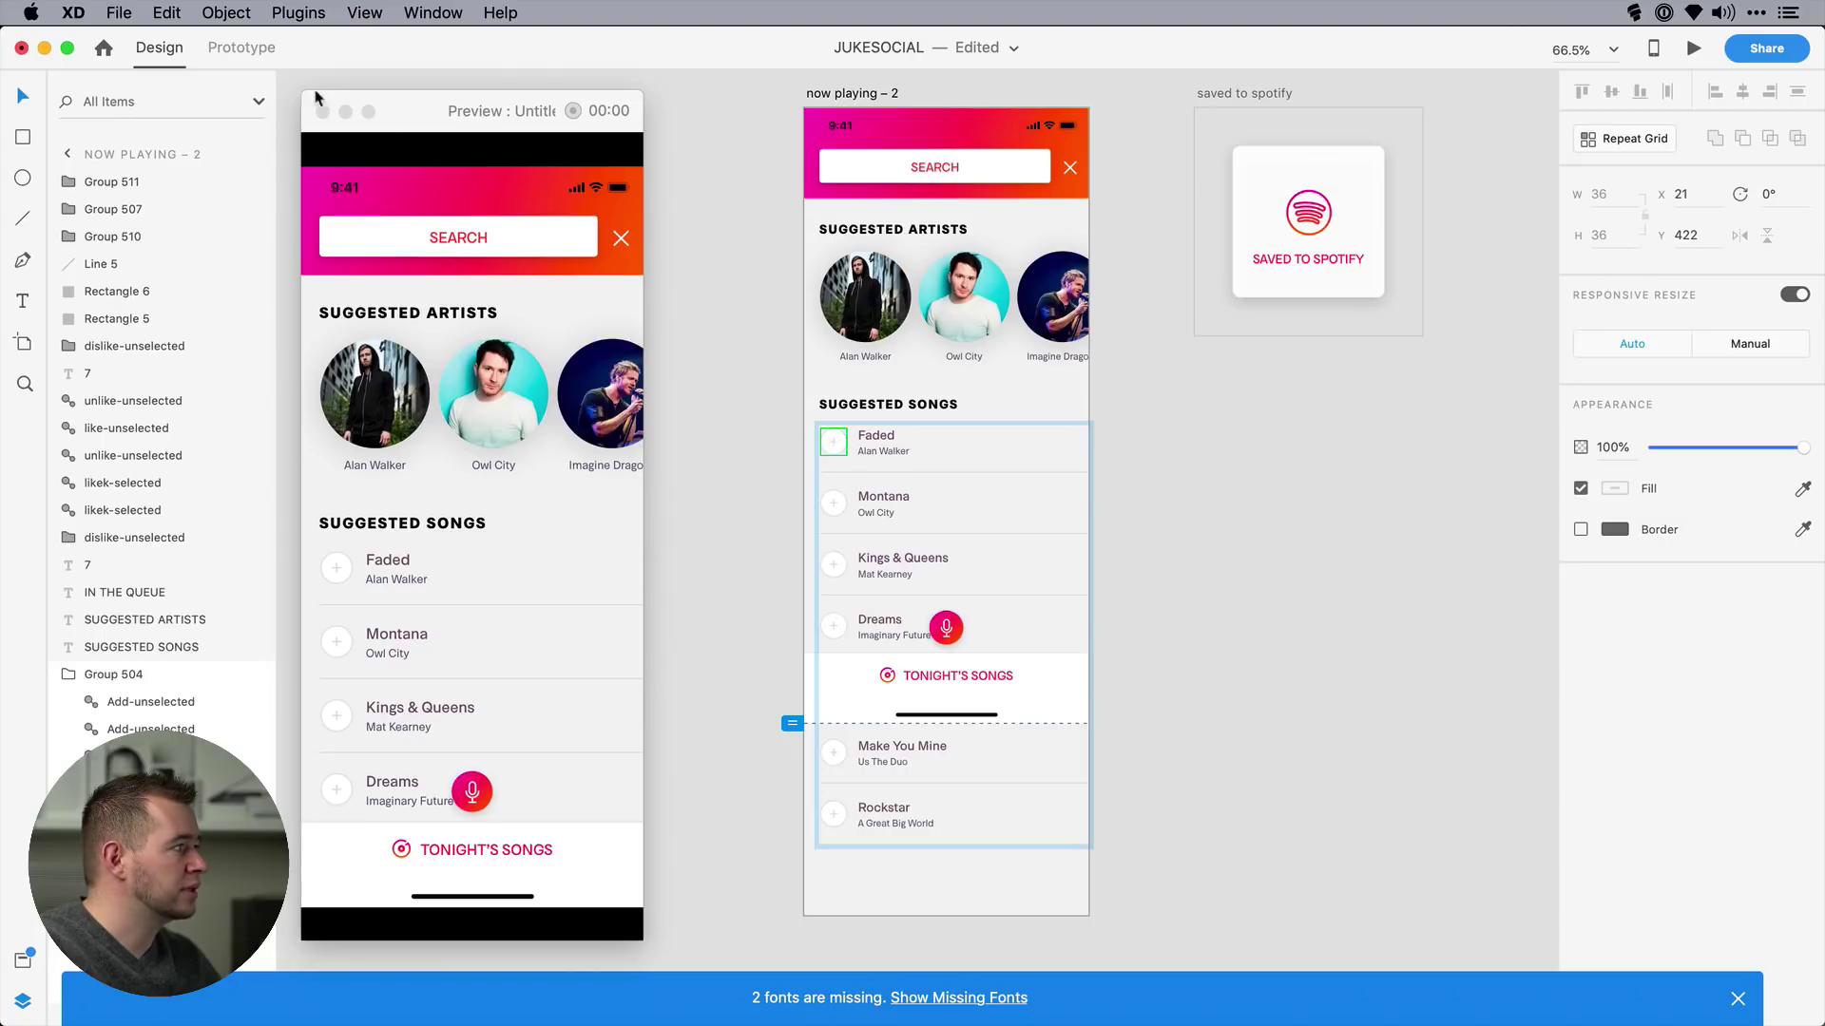
left_click(241, 48)
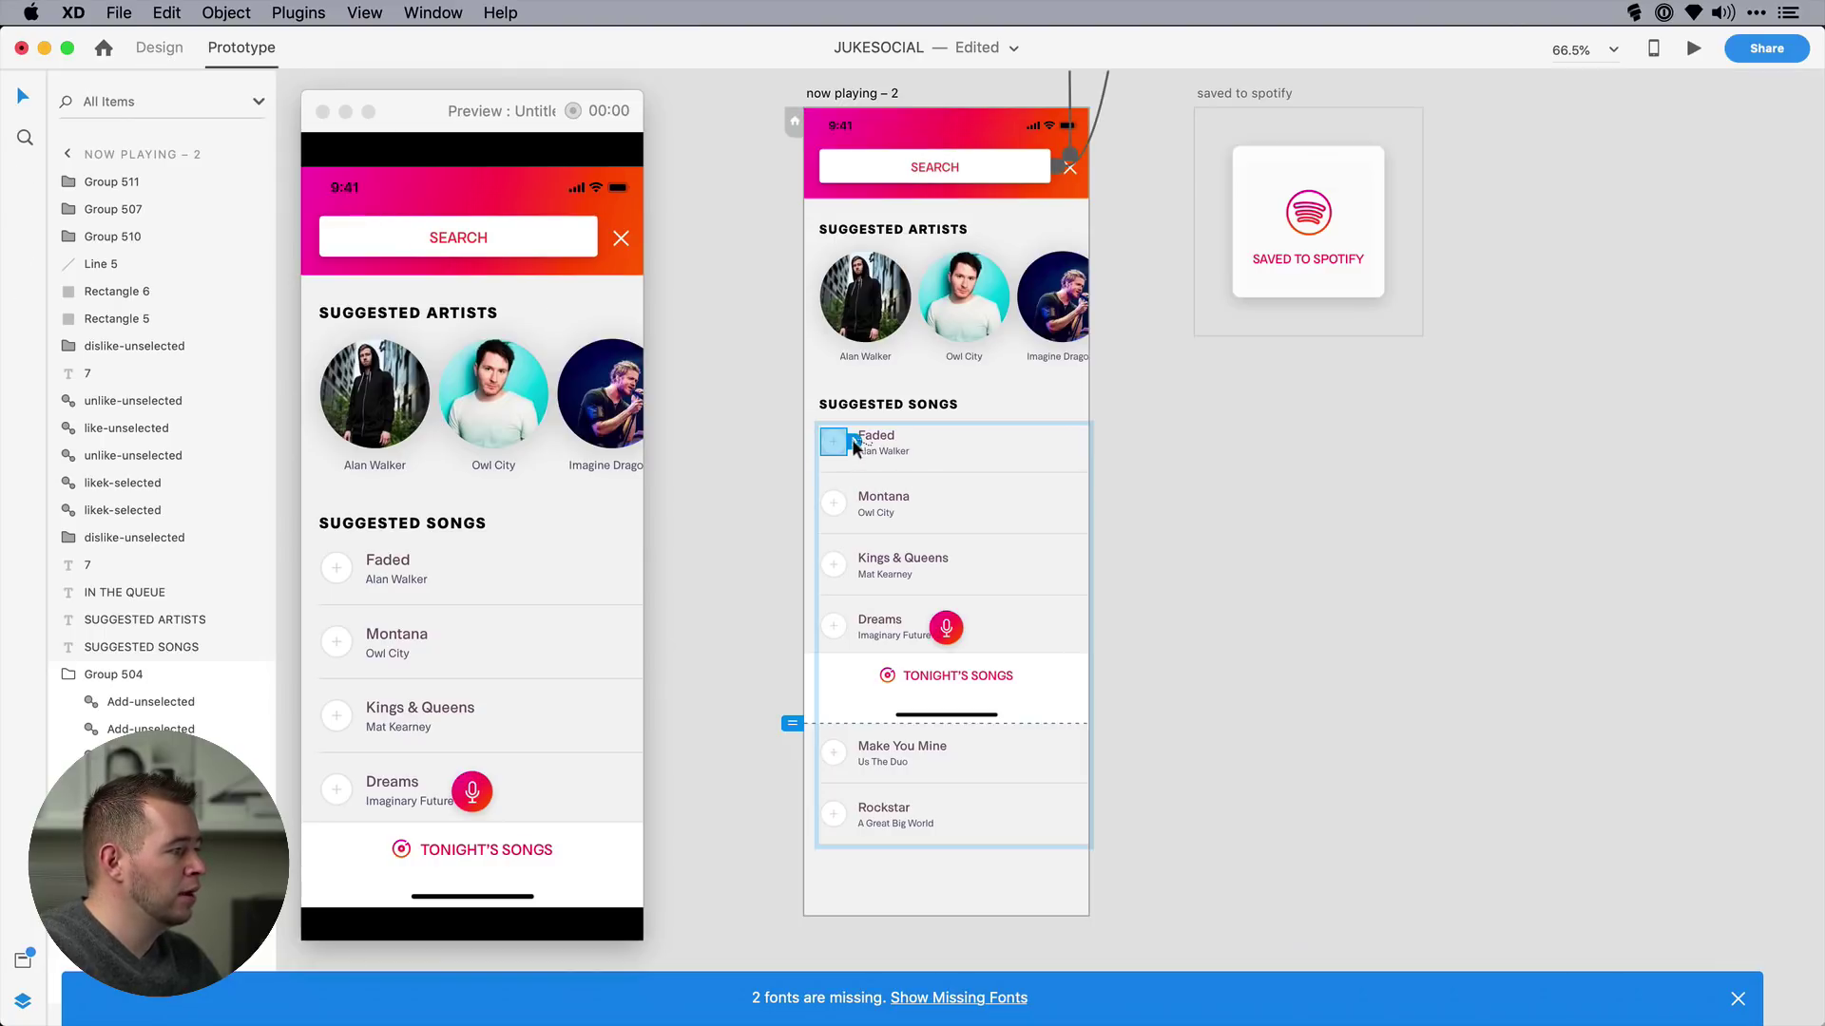
left_click_drag(855, 443, 1290, 228)
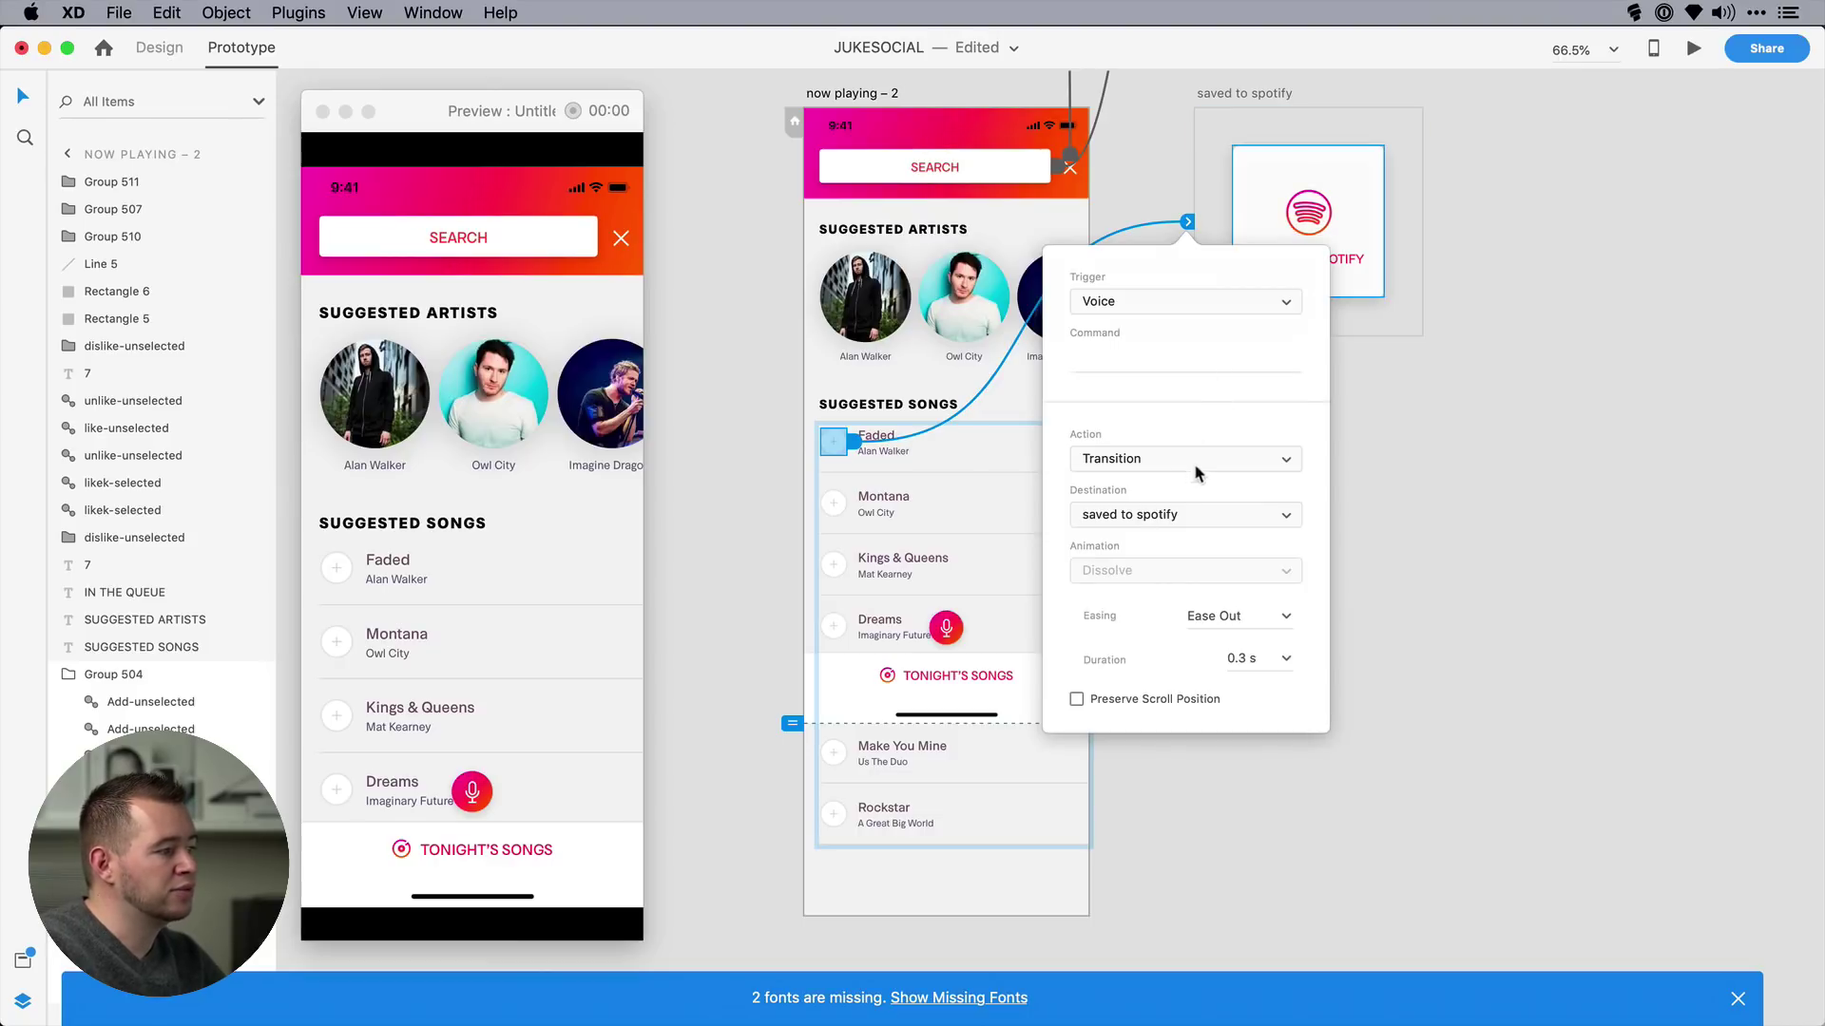
- Set the interaction to Tap trigger with an Overlay action, positioned over the song list
left_click(1167, 301)
left_click(1117, 273)
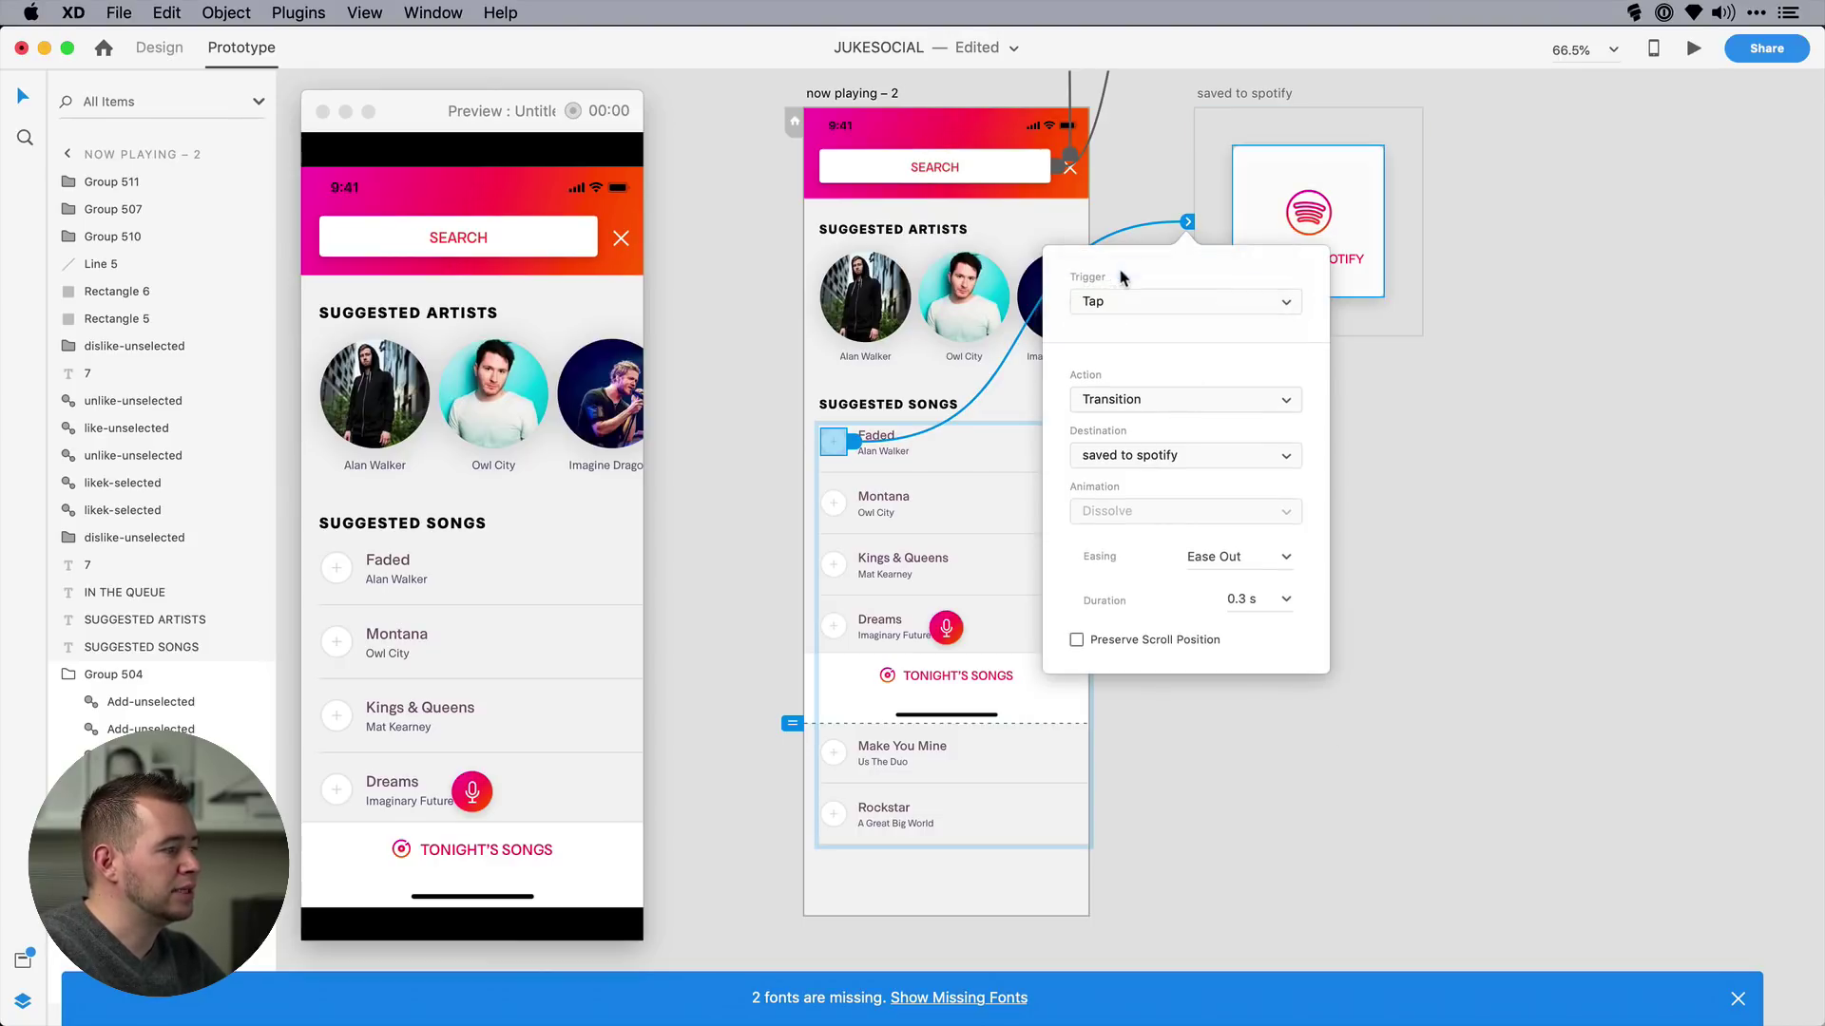
left_click(1165, 410)
left_click(1108, 437)
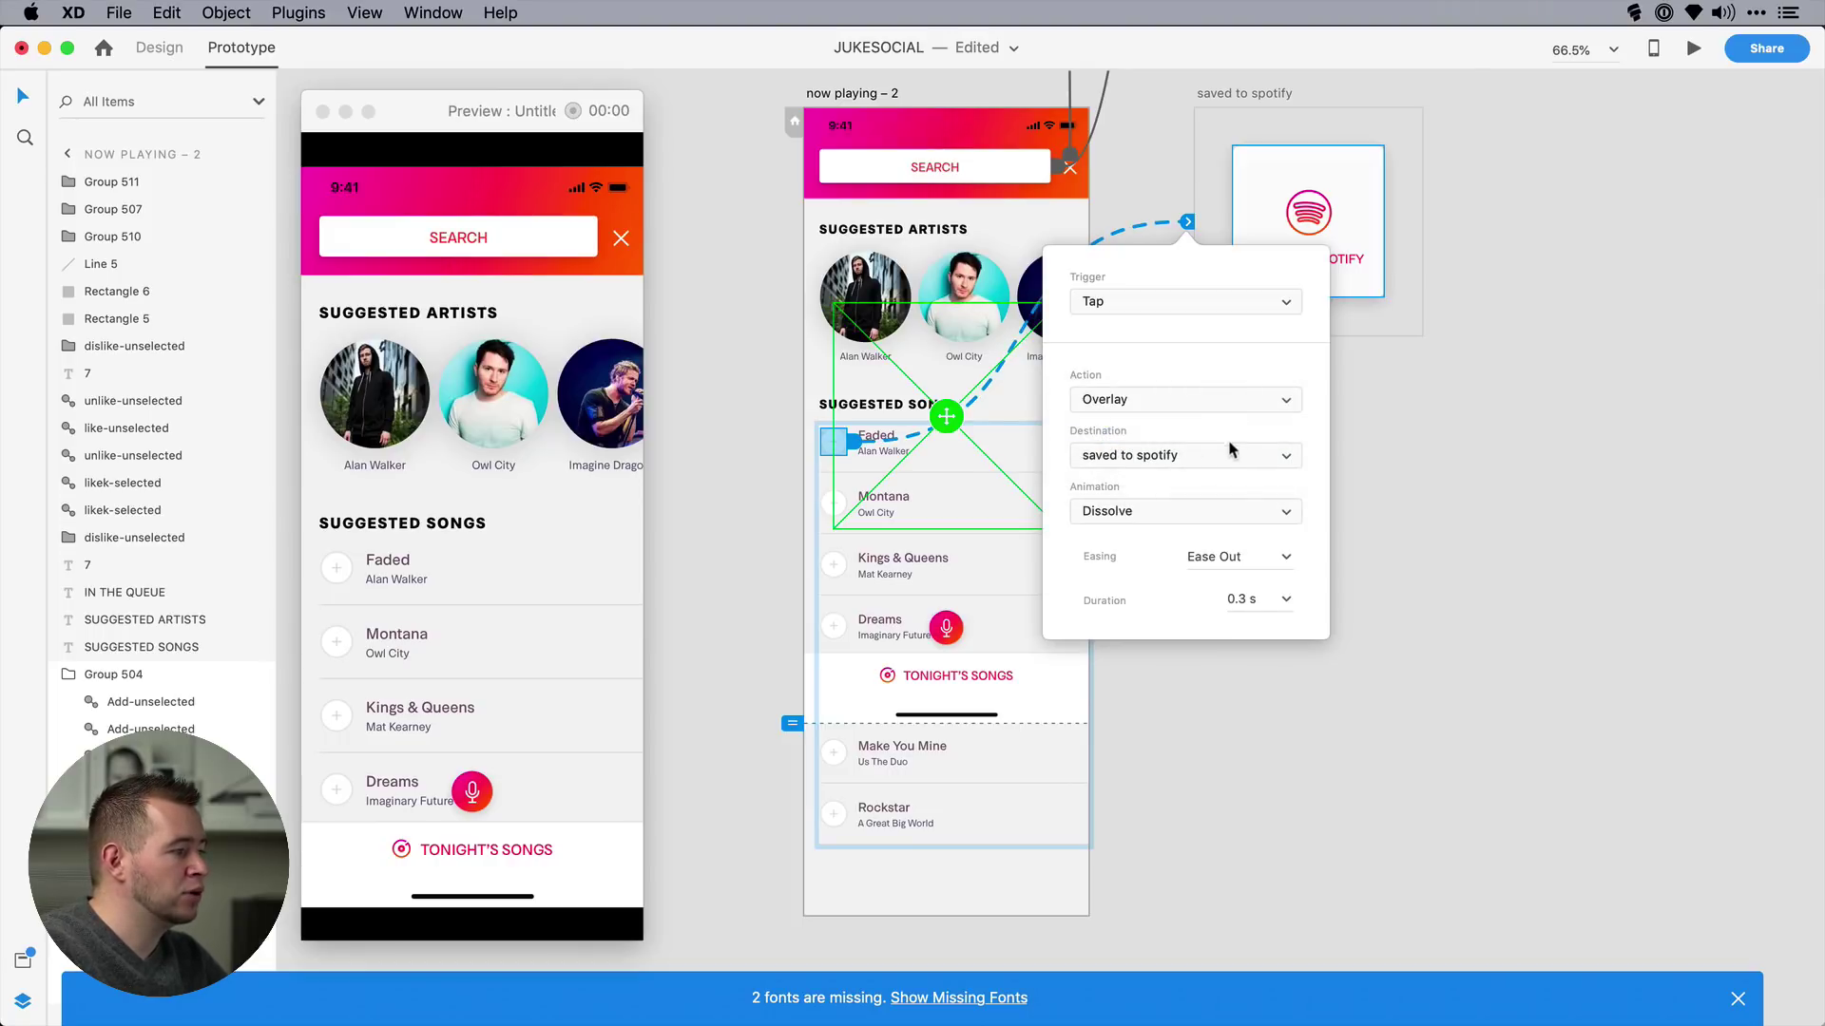
mouse_move(946, 415)
left_mouse_down()
mouse_move(948, 400)
mouse_move(948, 601)
mouse_move(957, 414)
mouse_move(947, 440)
left_mouse_up()
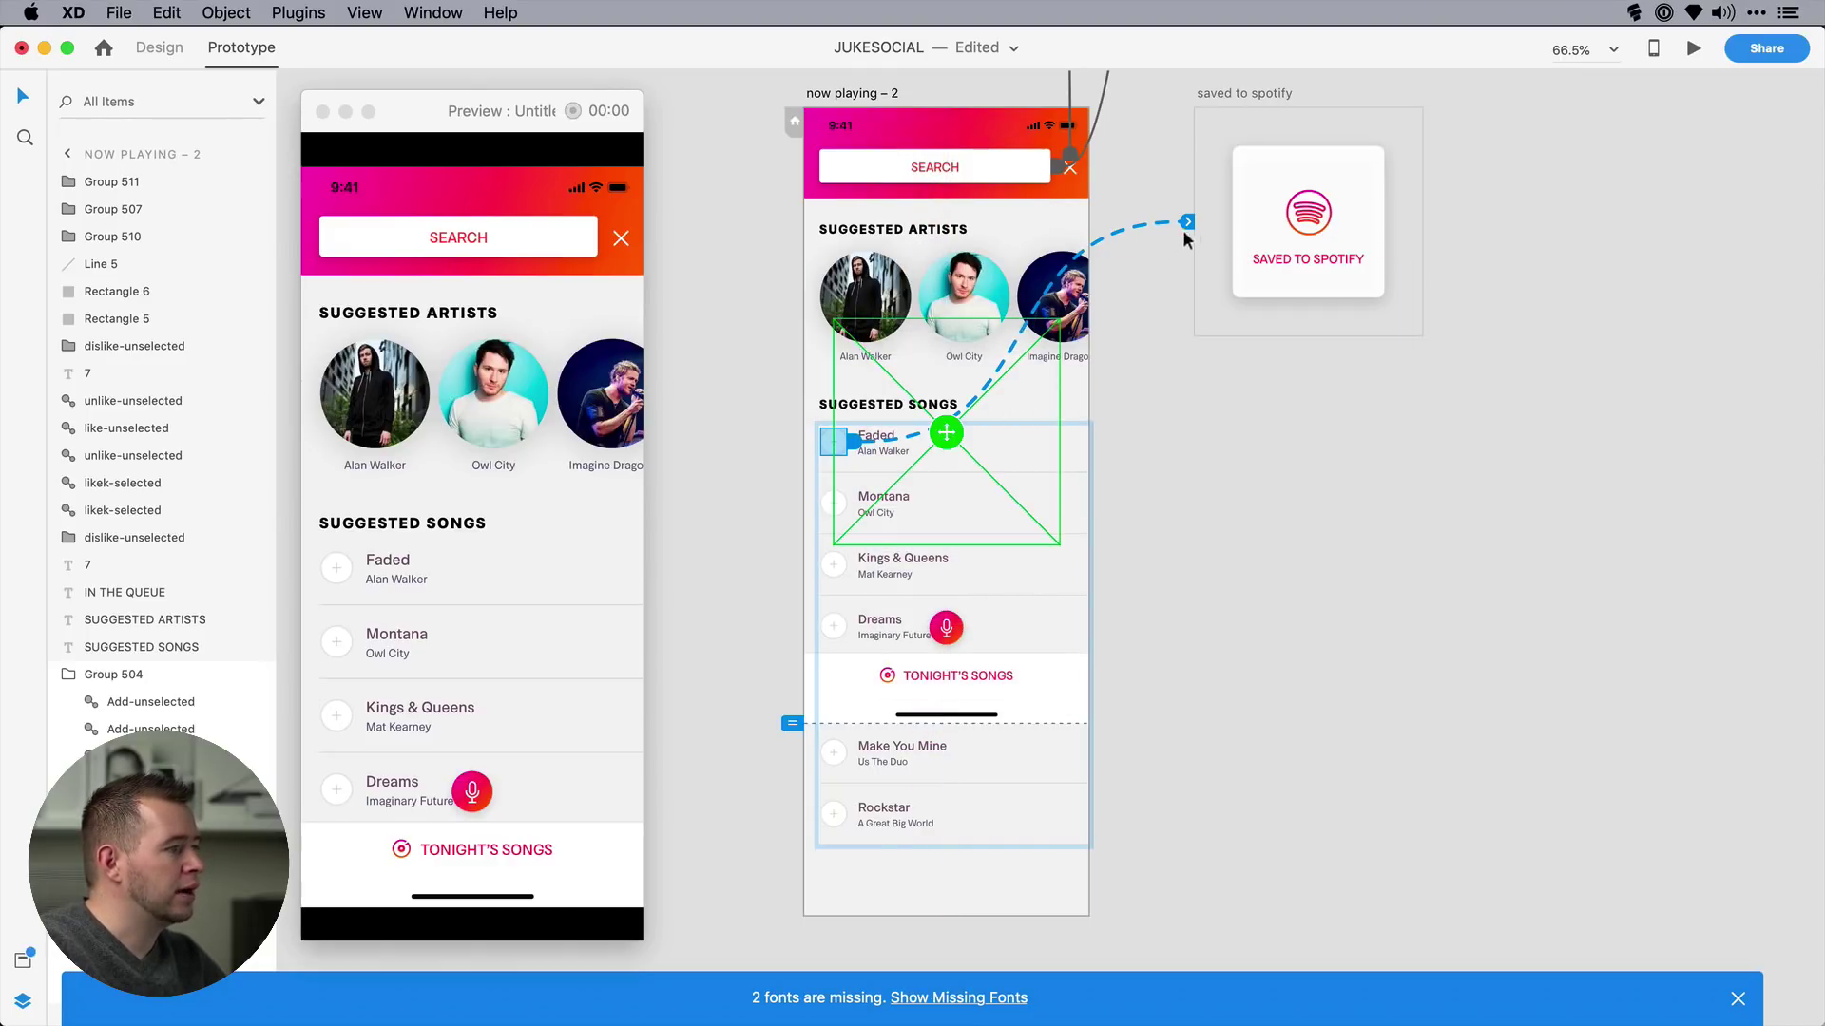
- Give the overlay a Slide Up animation with Snap easing and 3 s duration
left_click(1188, 224)
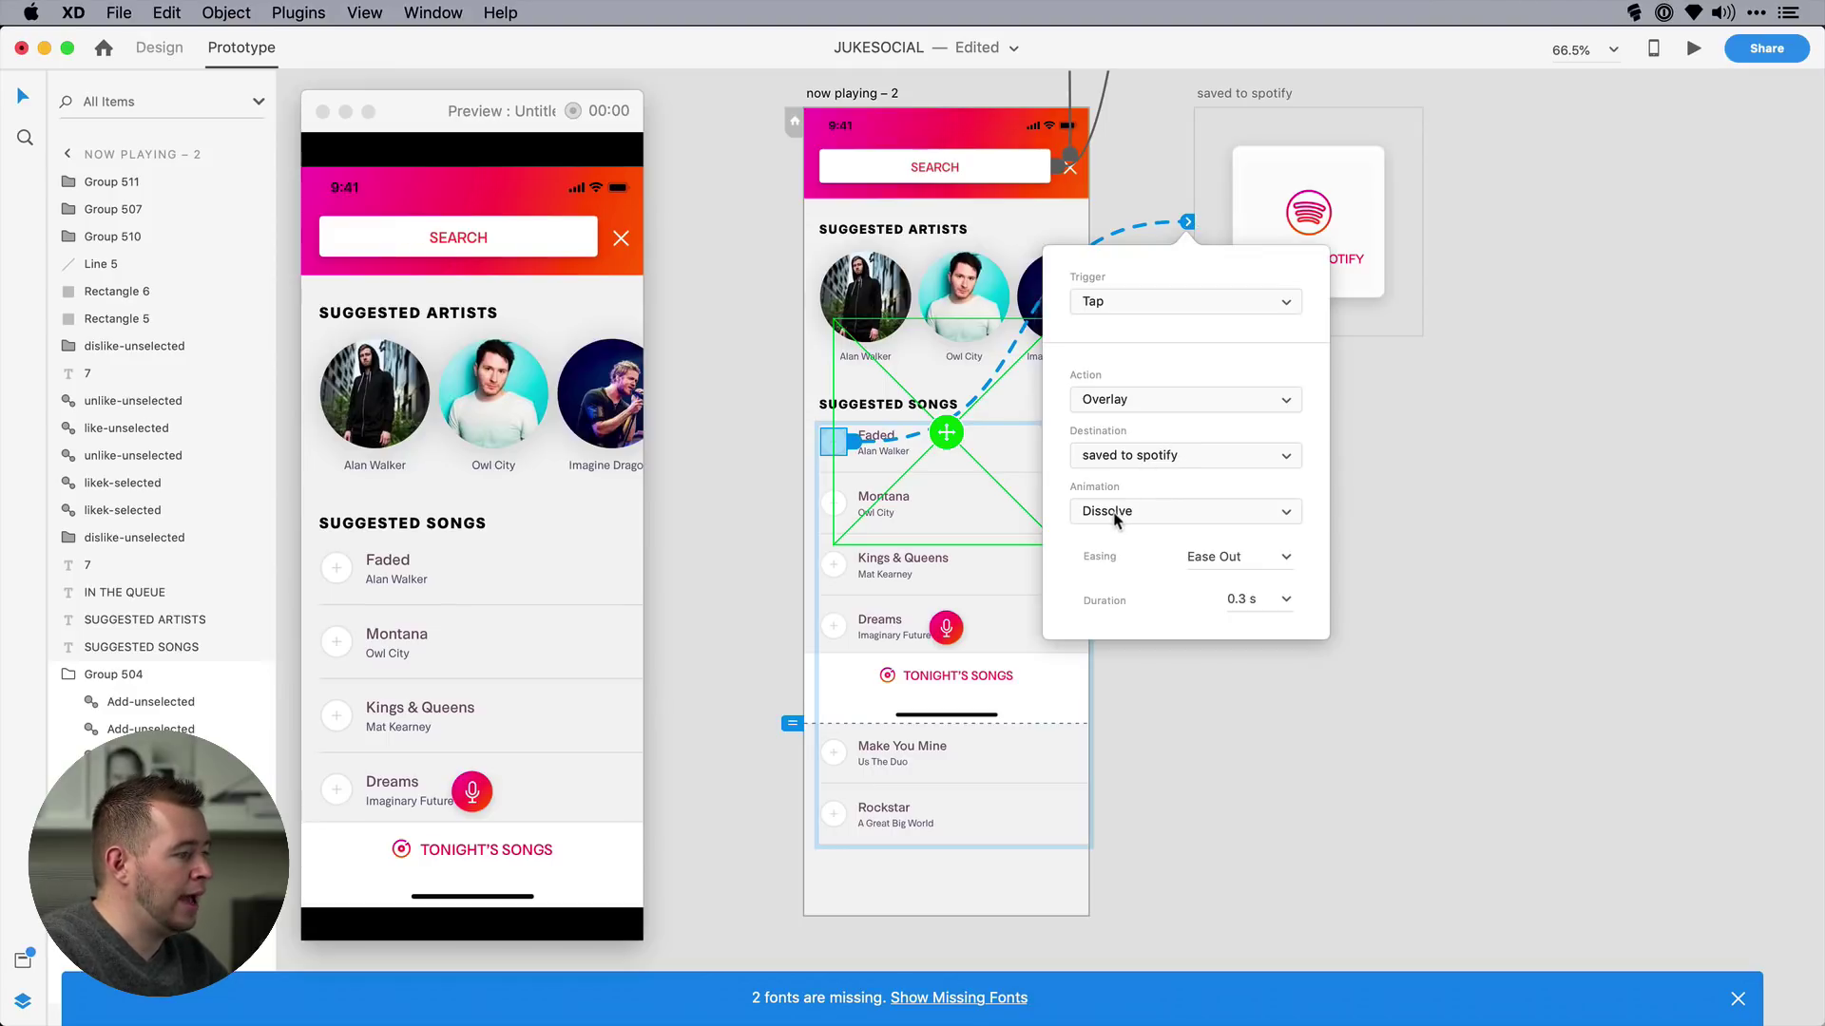
left_click(1108, 513)
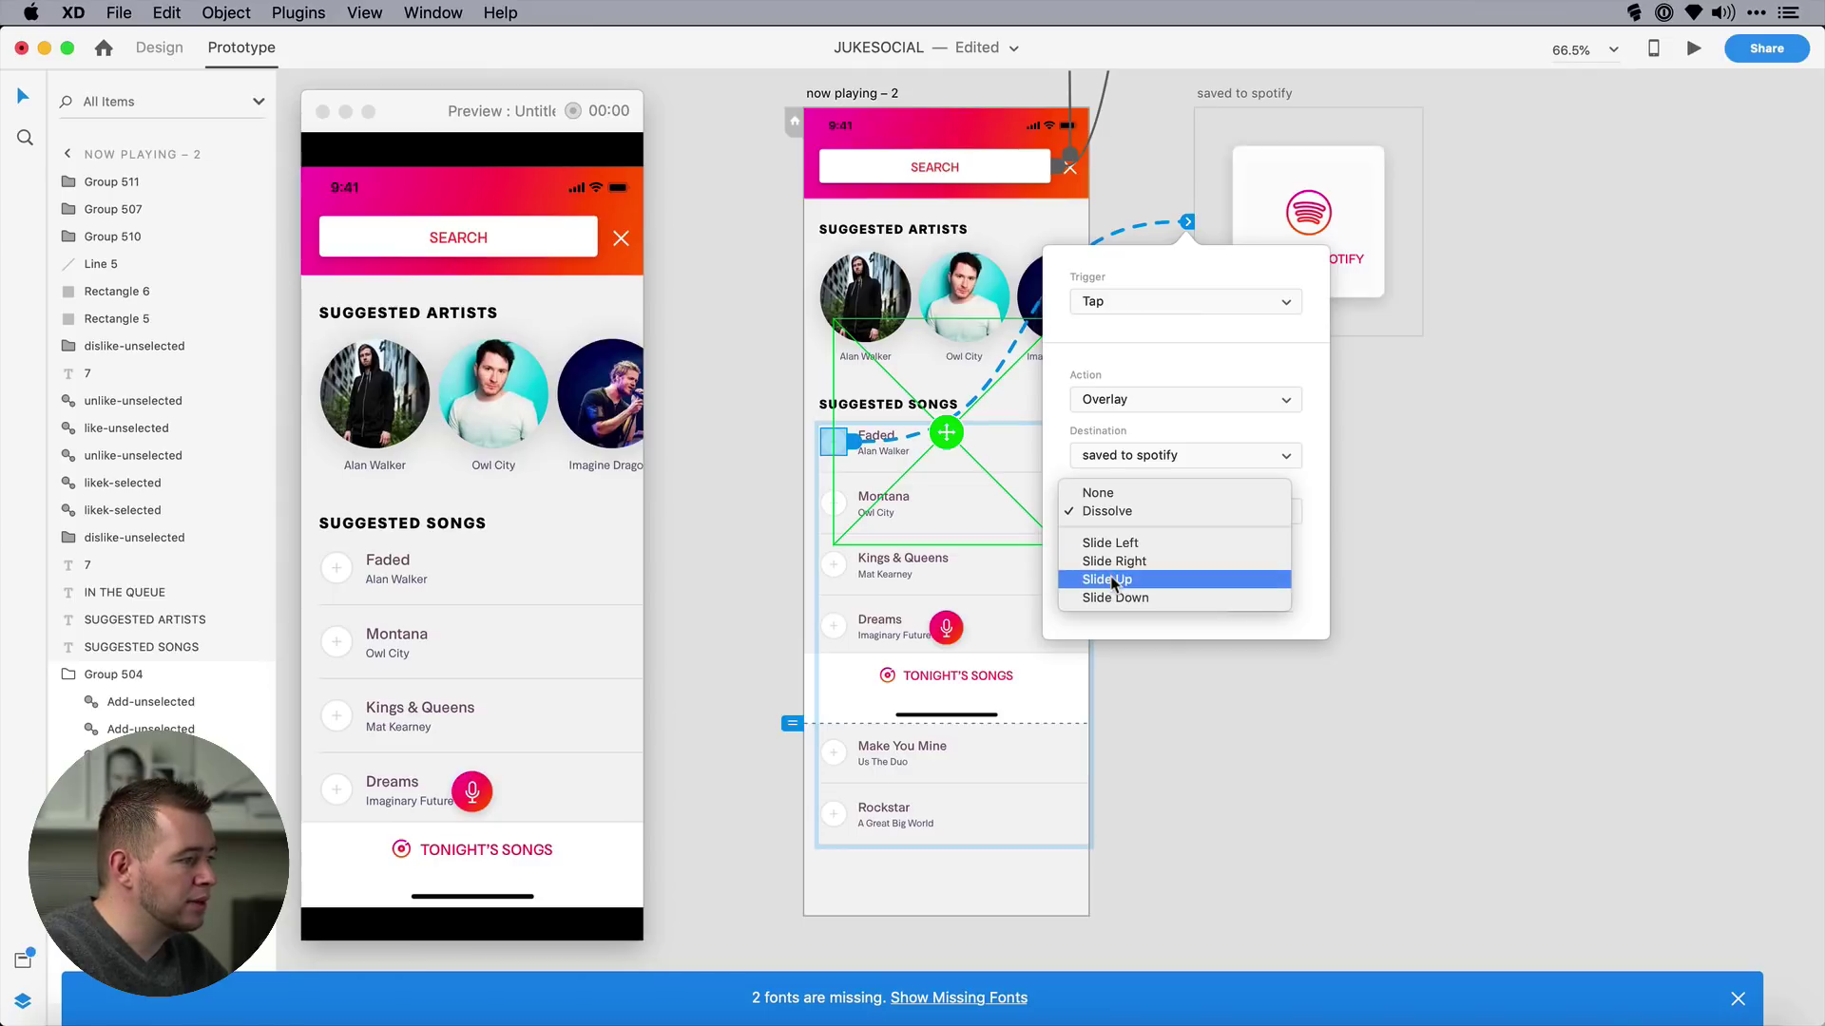
left_click(1112, 579)
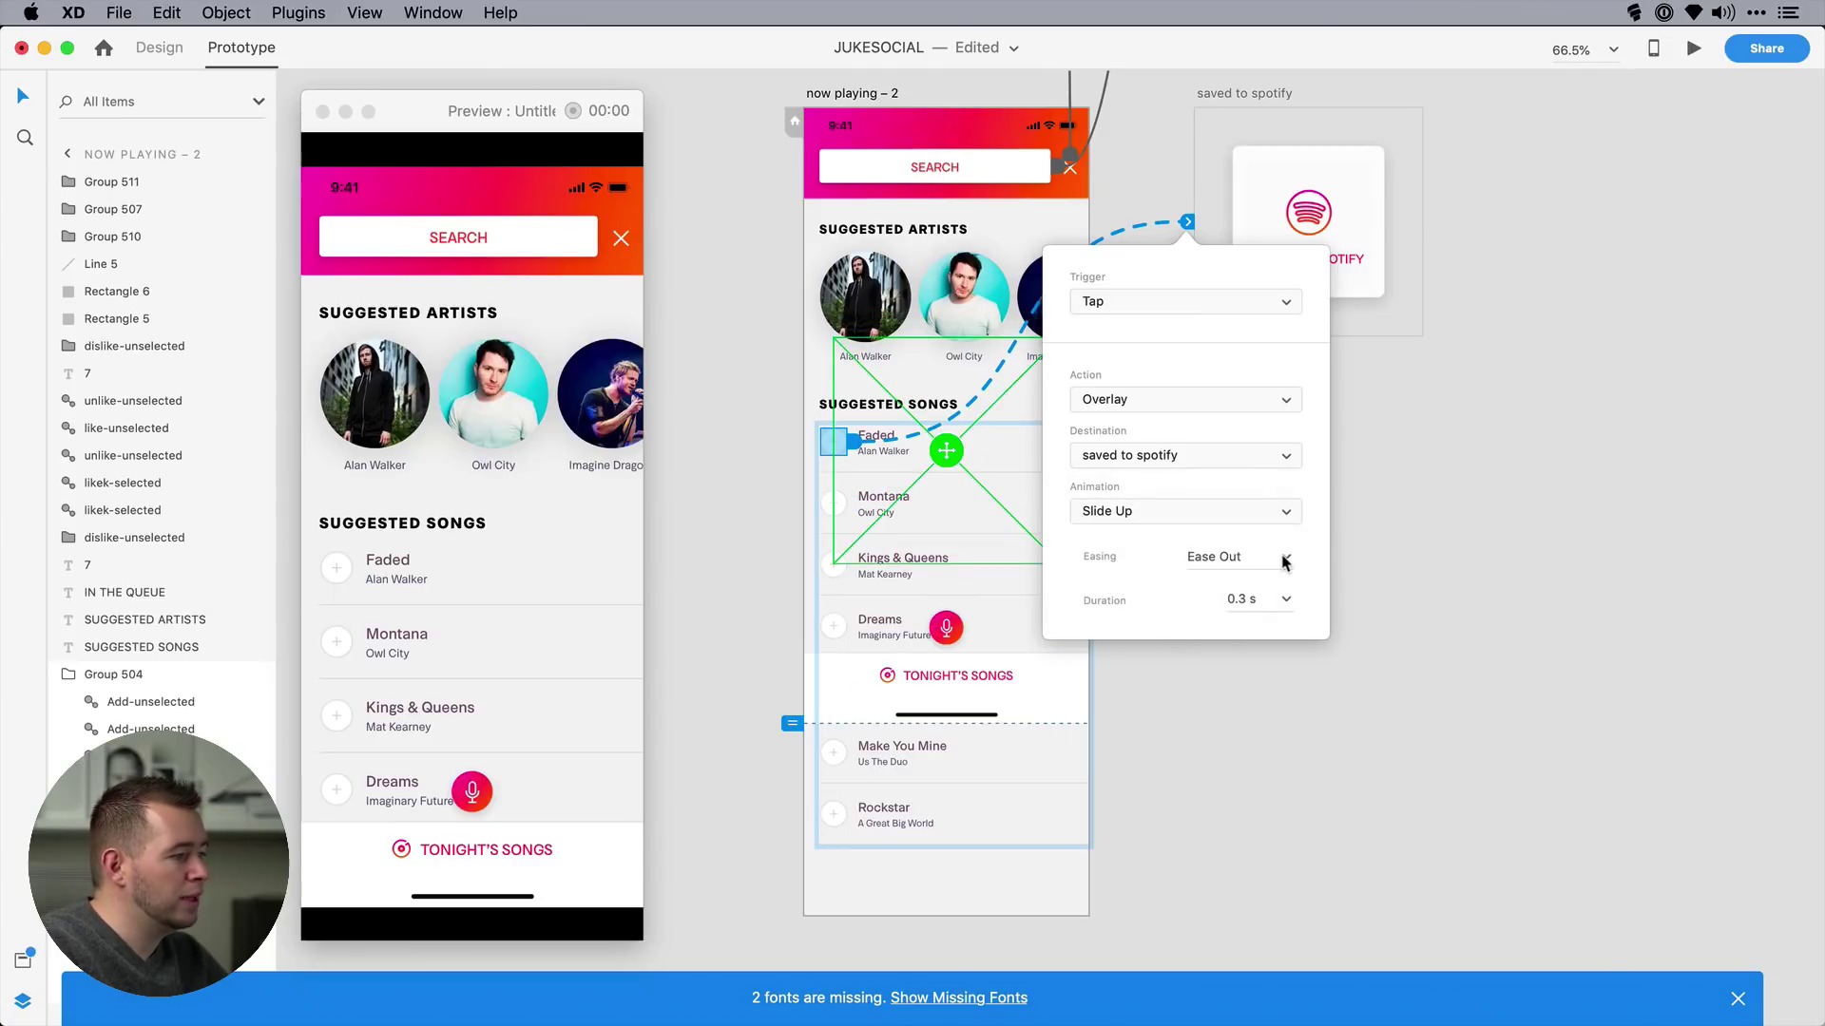
left_click(1284, 561)
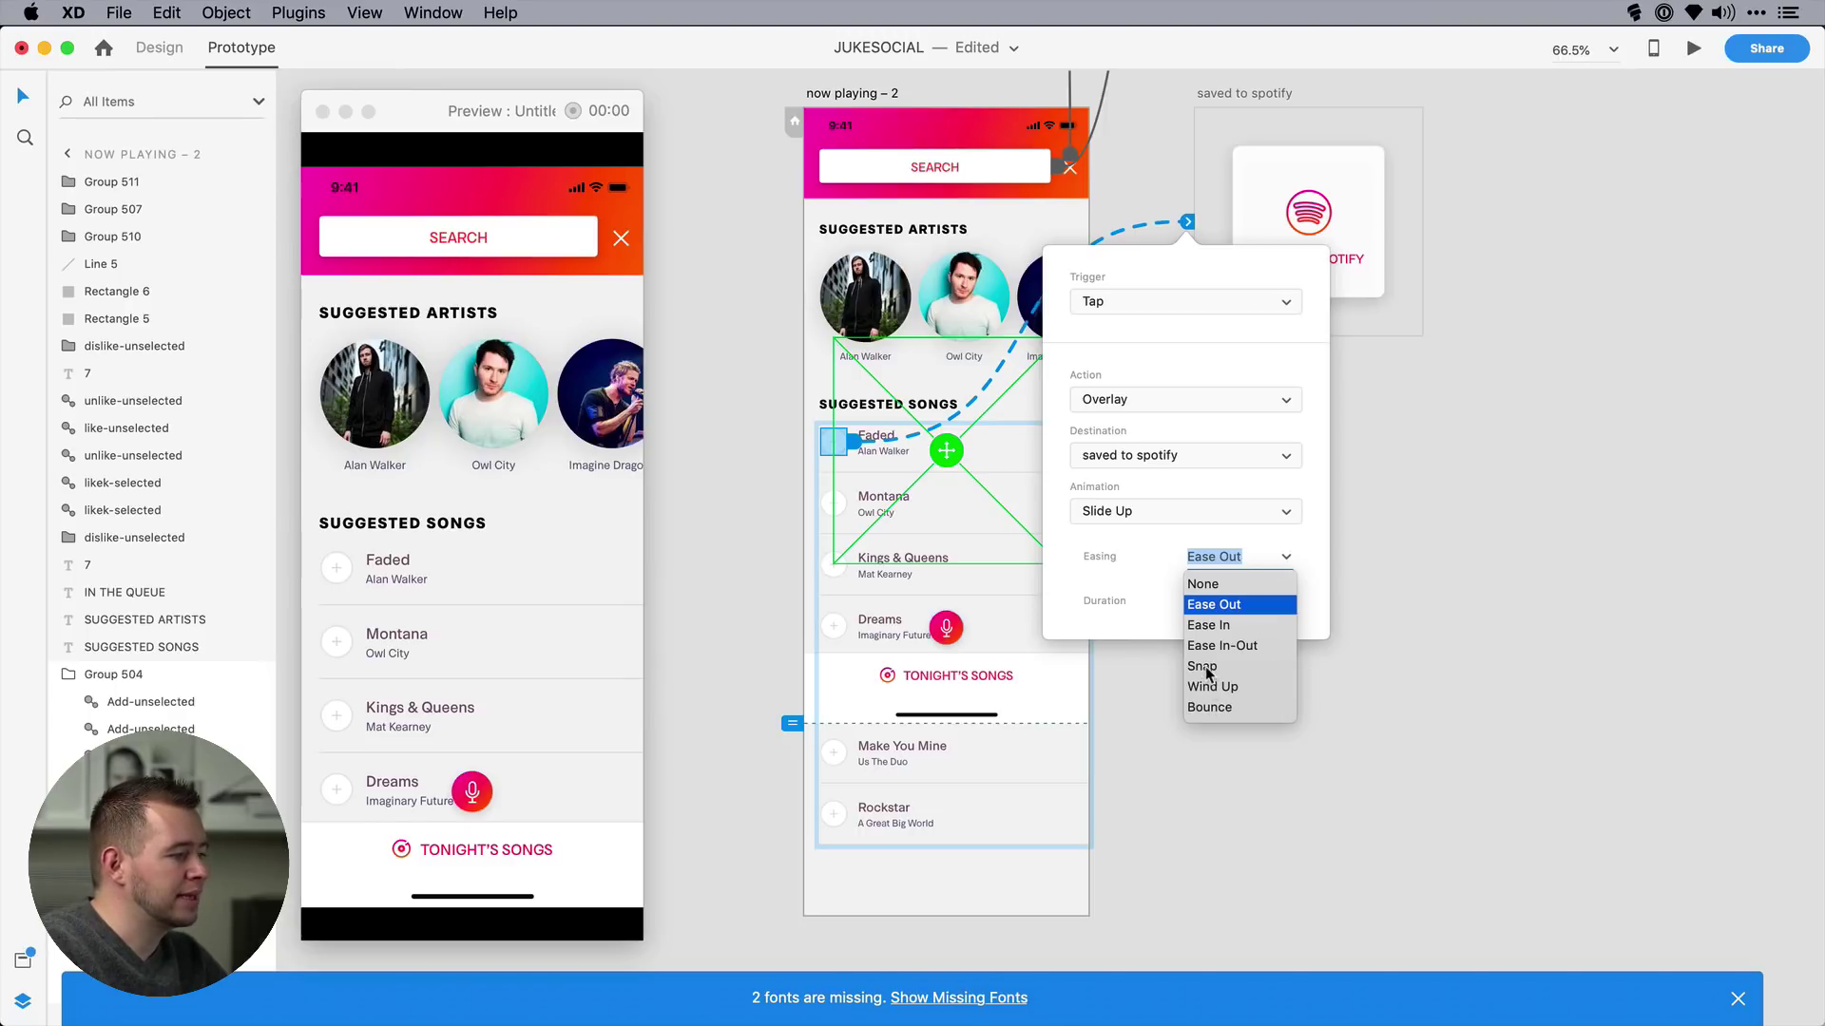
left_click(1203, 667)
left_click(1254, 600)
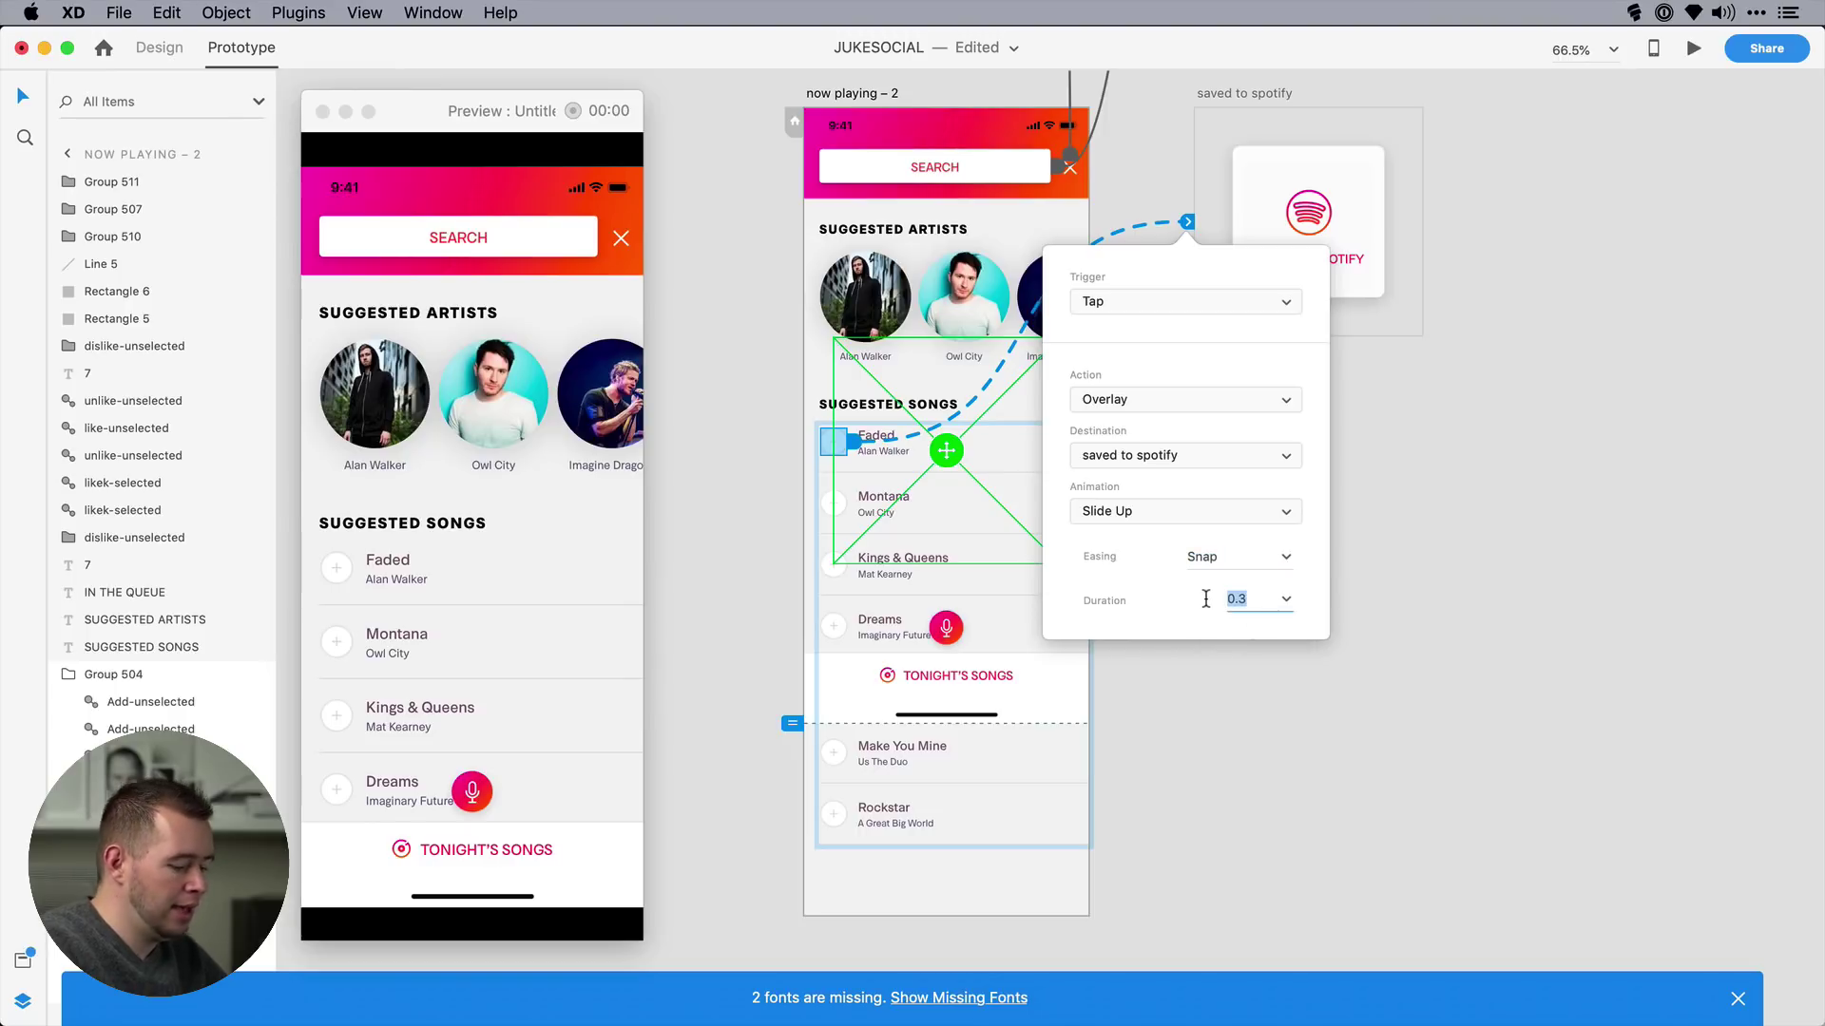
type("3")
key("Return")
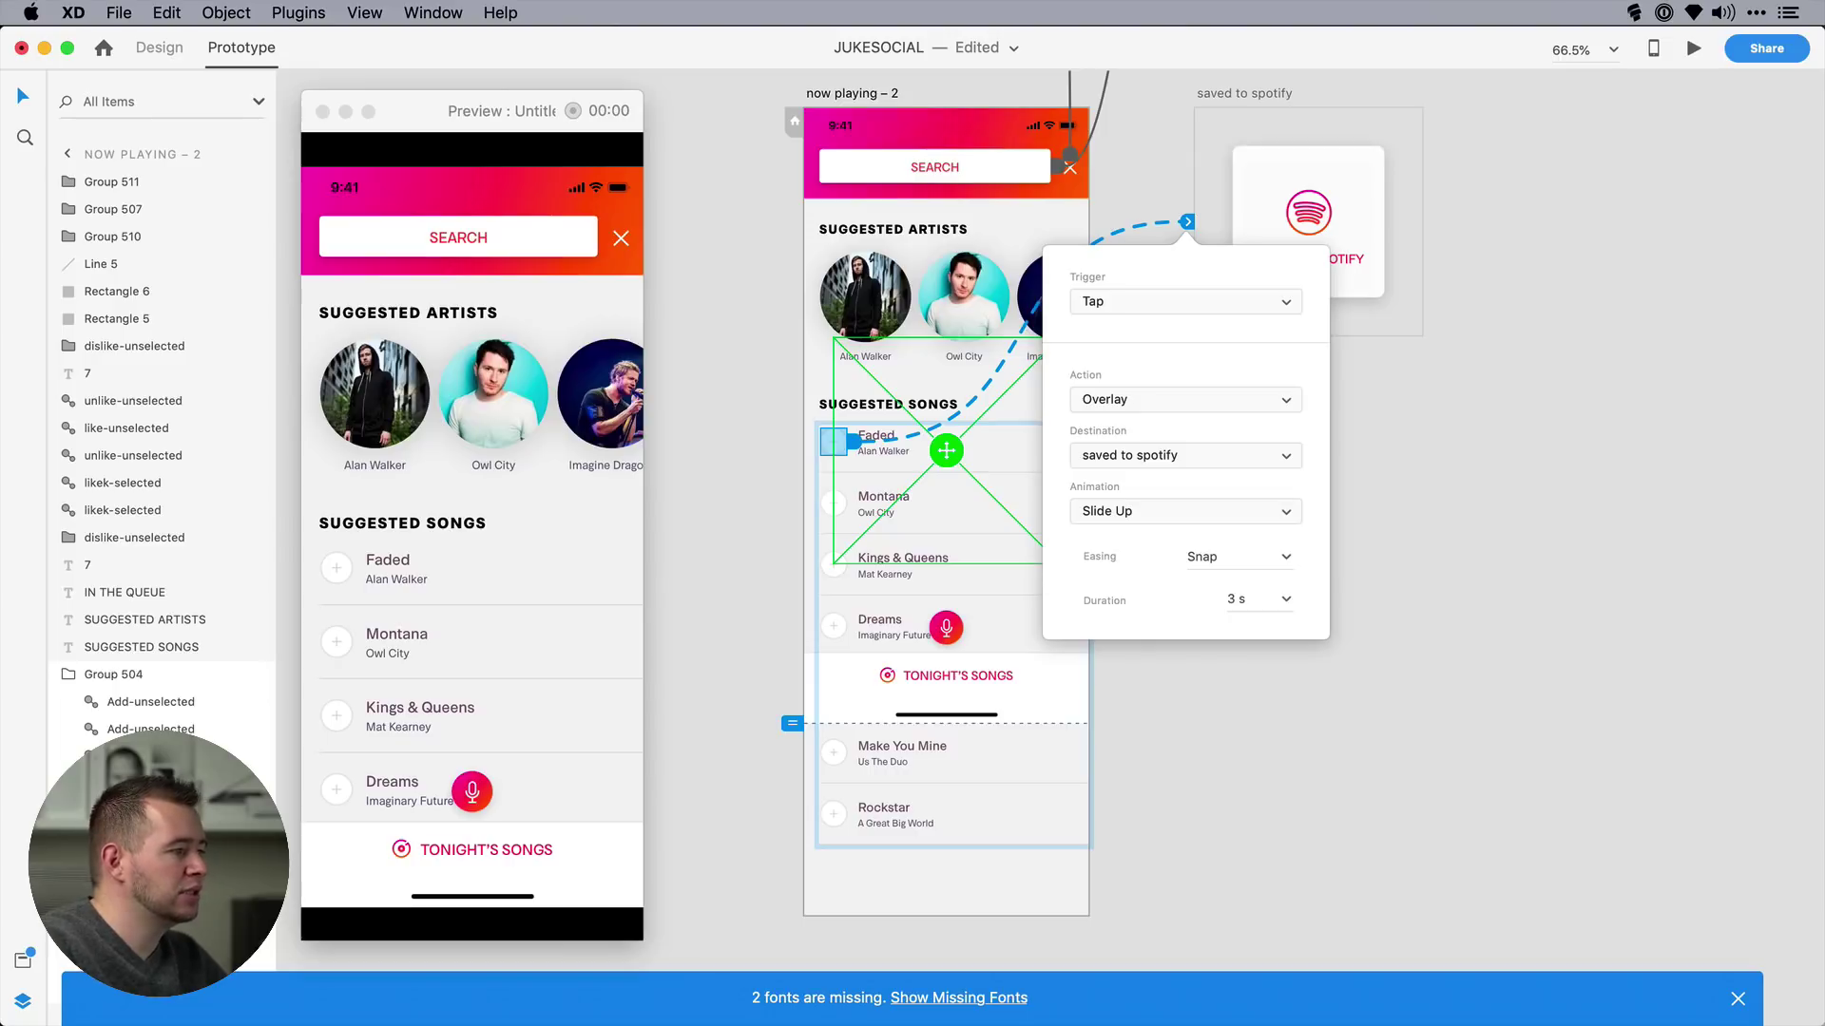
- Dismiss the interaction settings and tap Faded's add button in Preview to see the overlay slide up
left_click(1068, 446)
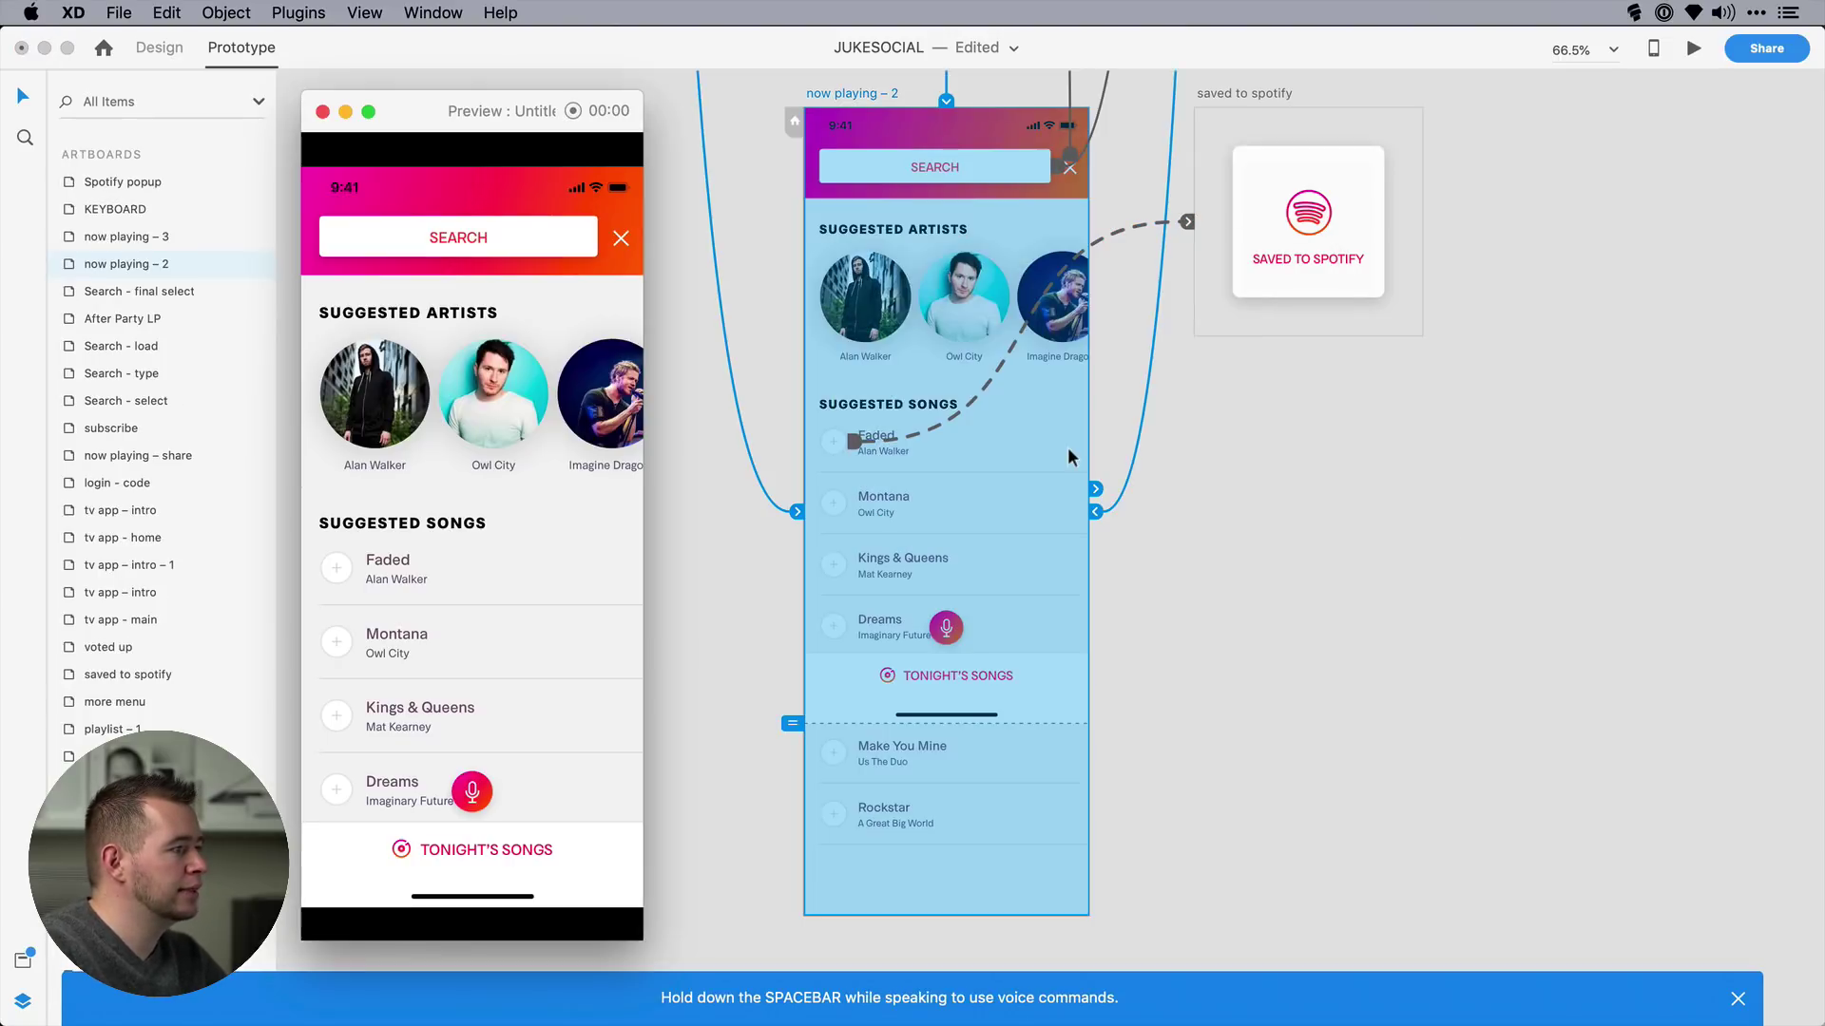
left_click(336, 571)
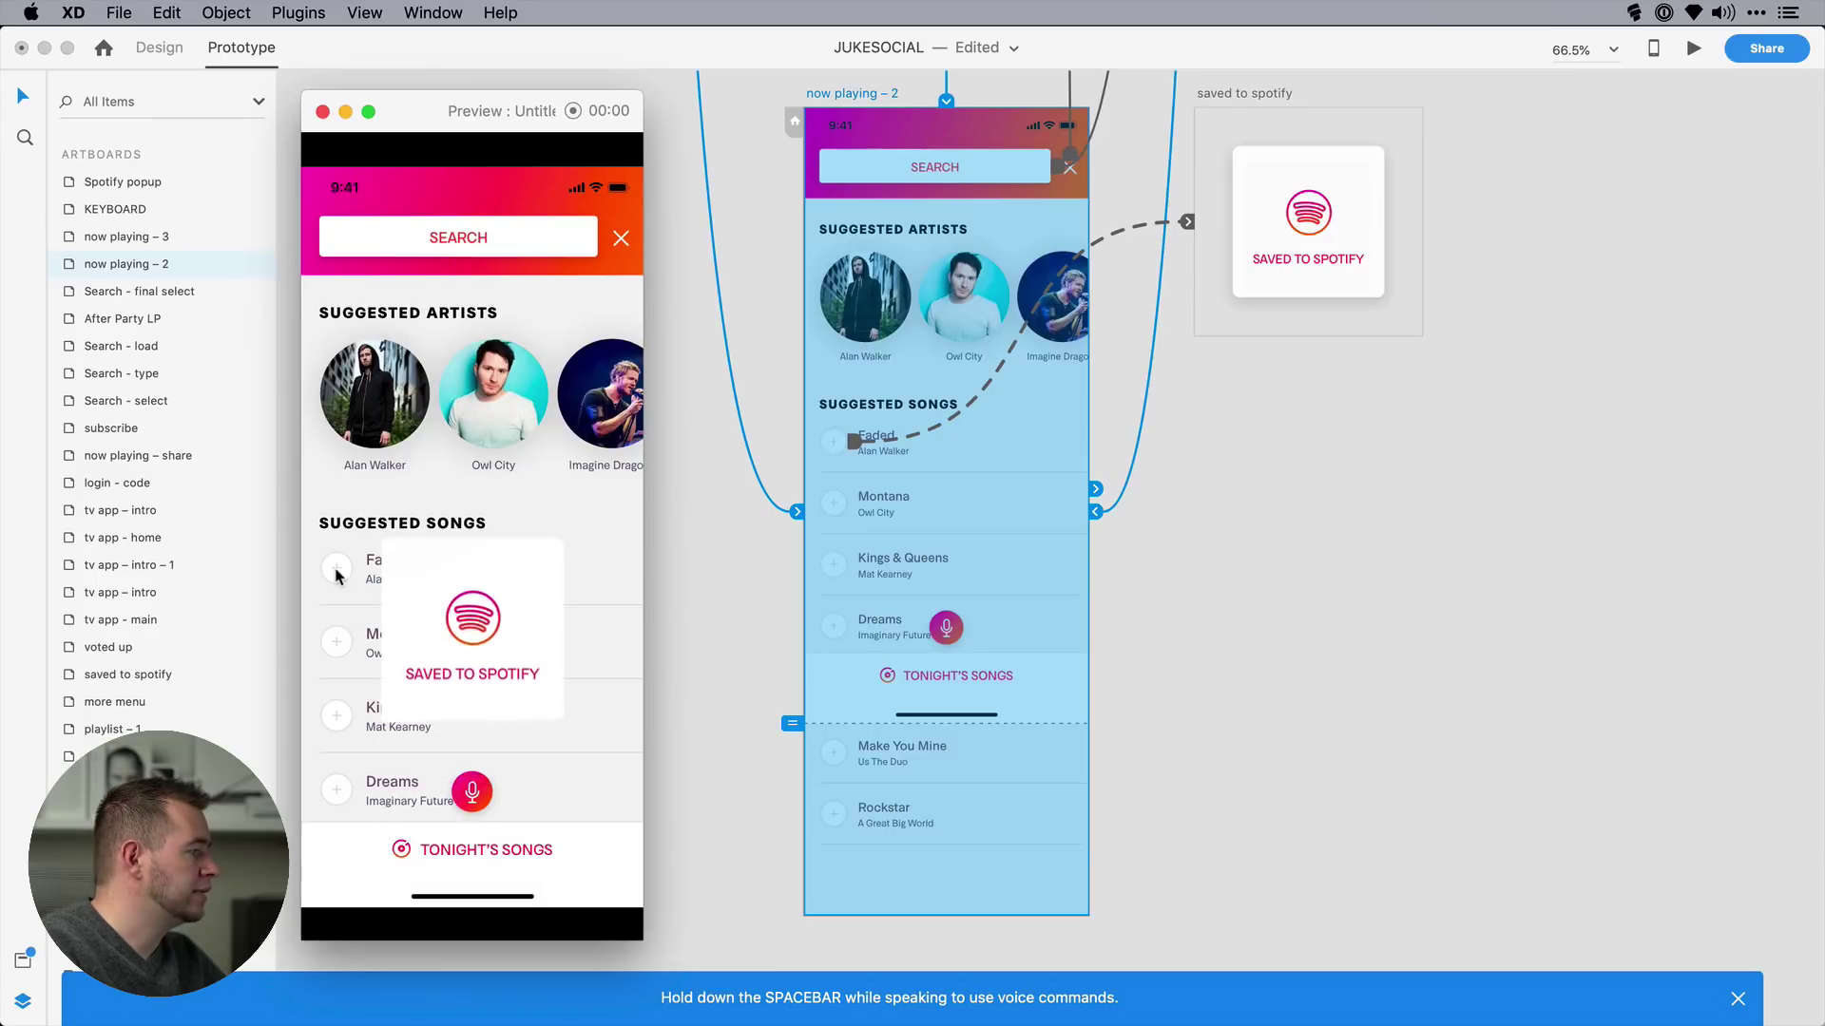